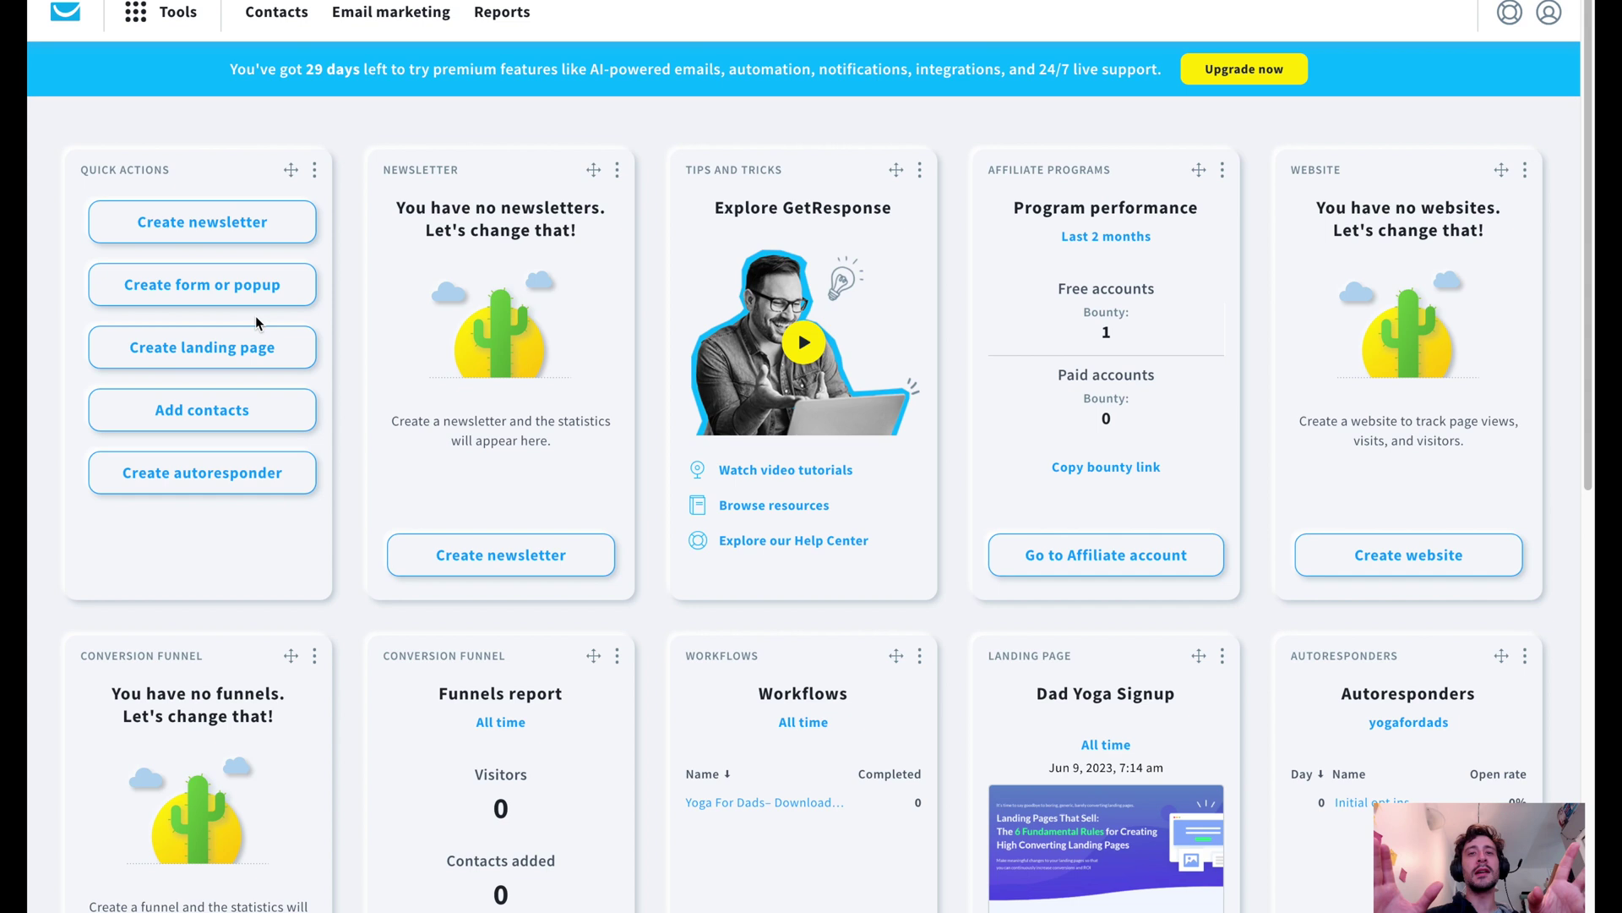
Step: Go to the Conversion funnel page from the Tools menu
left_click(145, 24)
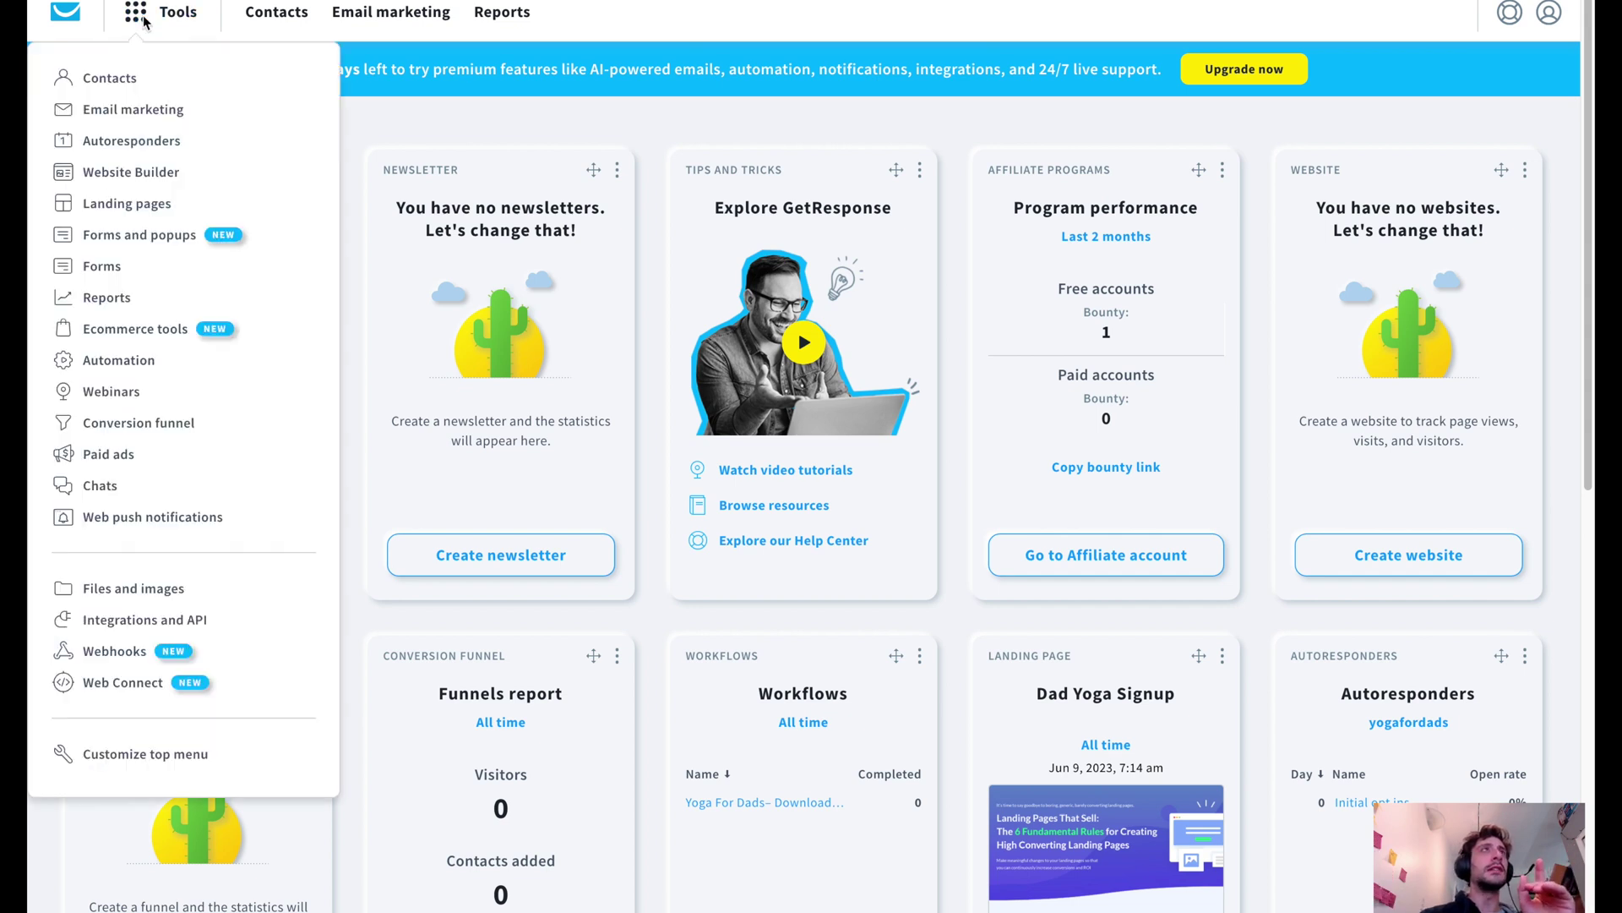
left_click(165, 430)
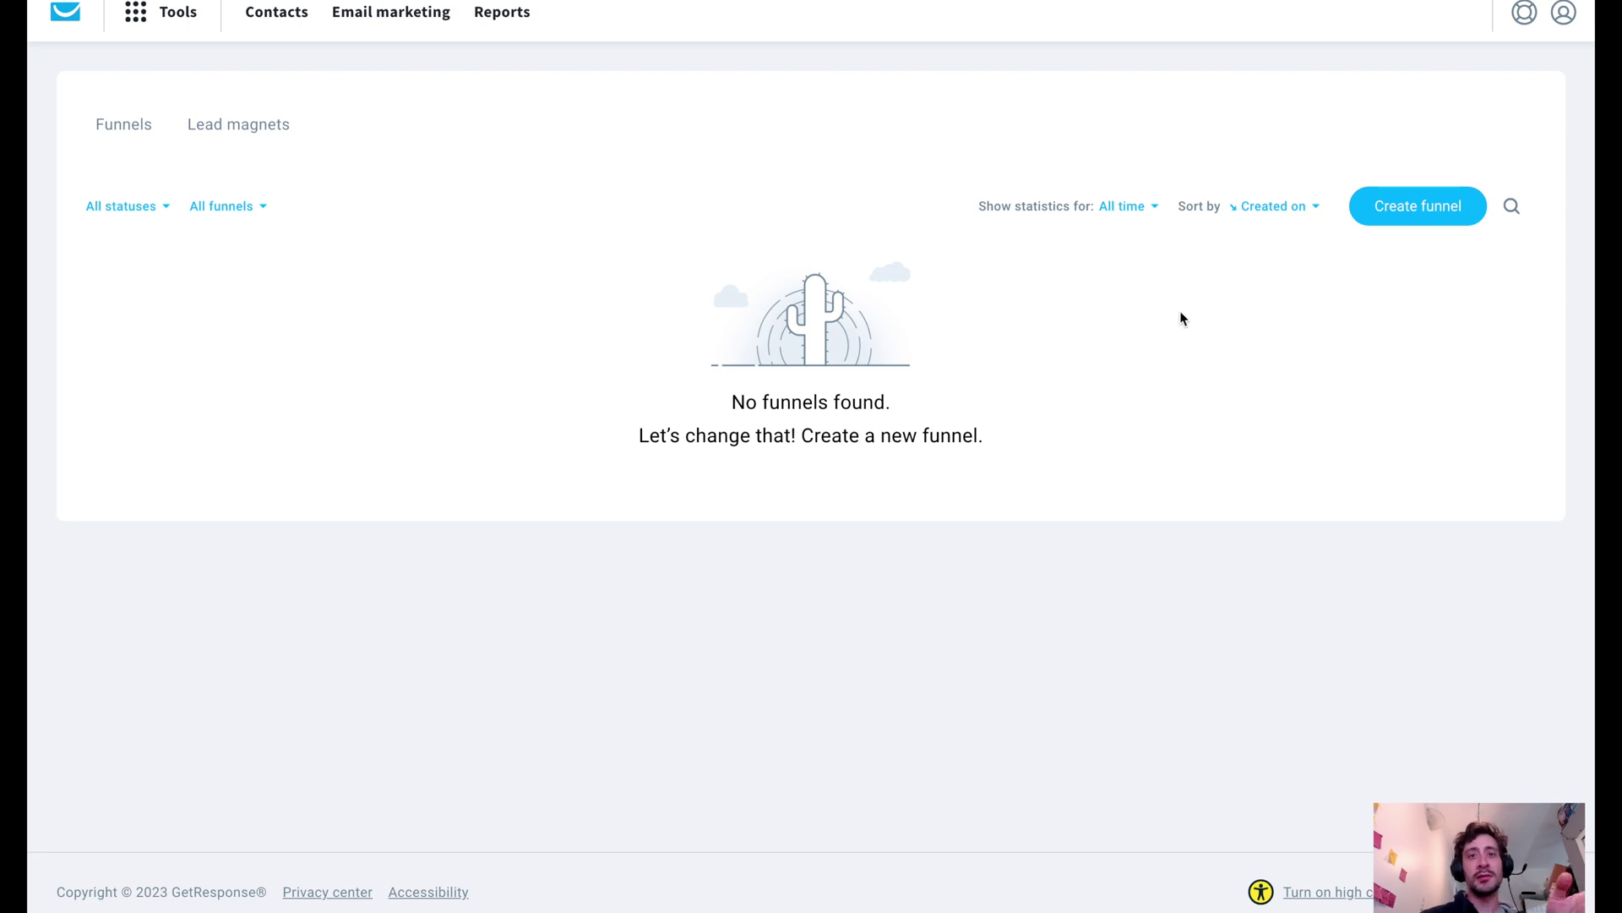
Step: Start a new funnel, compare the Sell a product and Promote a webinar goals, then pick Build a list
left_click(1418, 206)
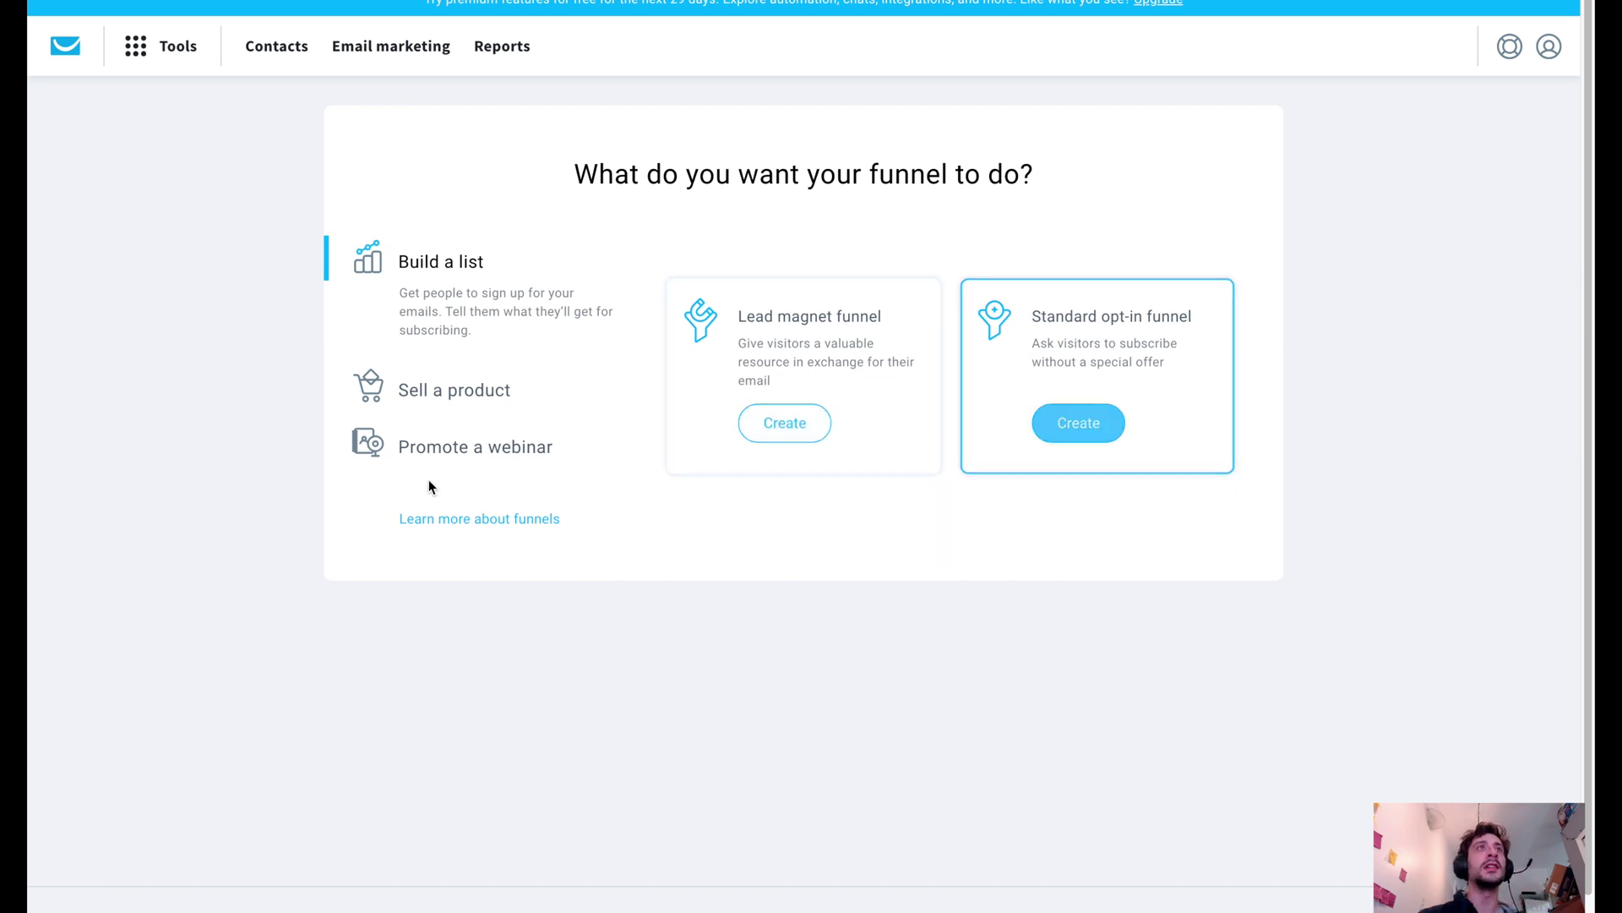
left_click(424, 387)
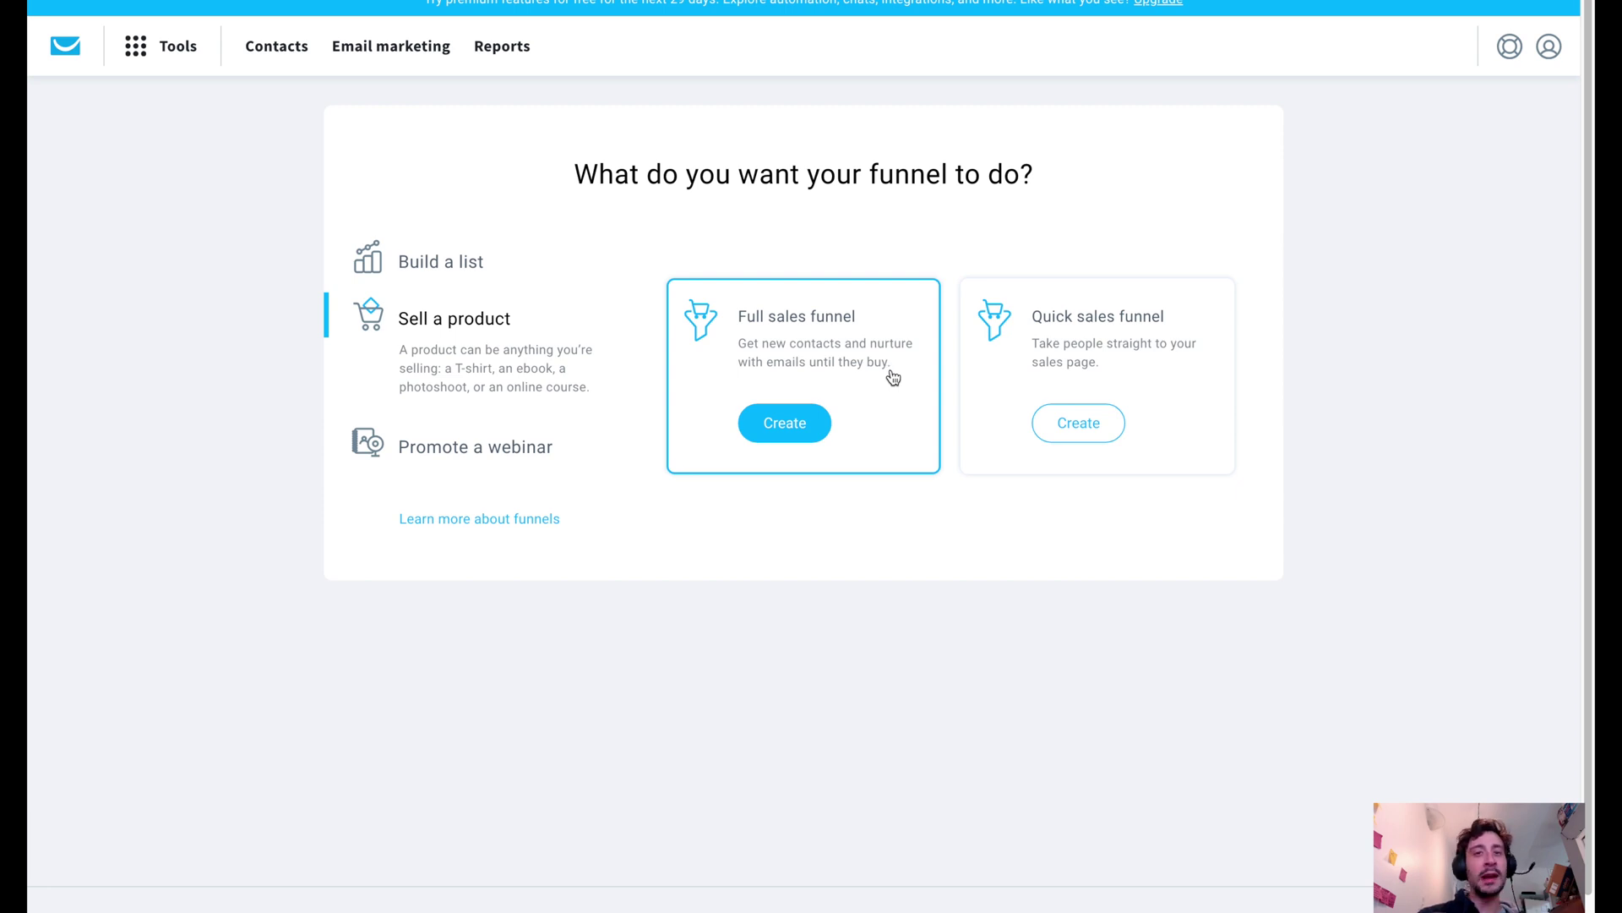
left_click(495, 455)
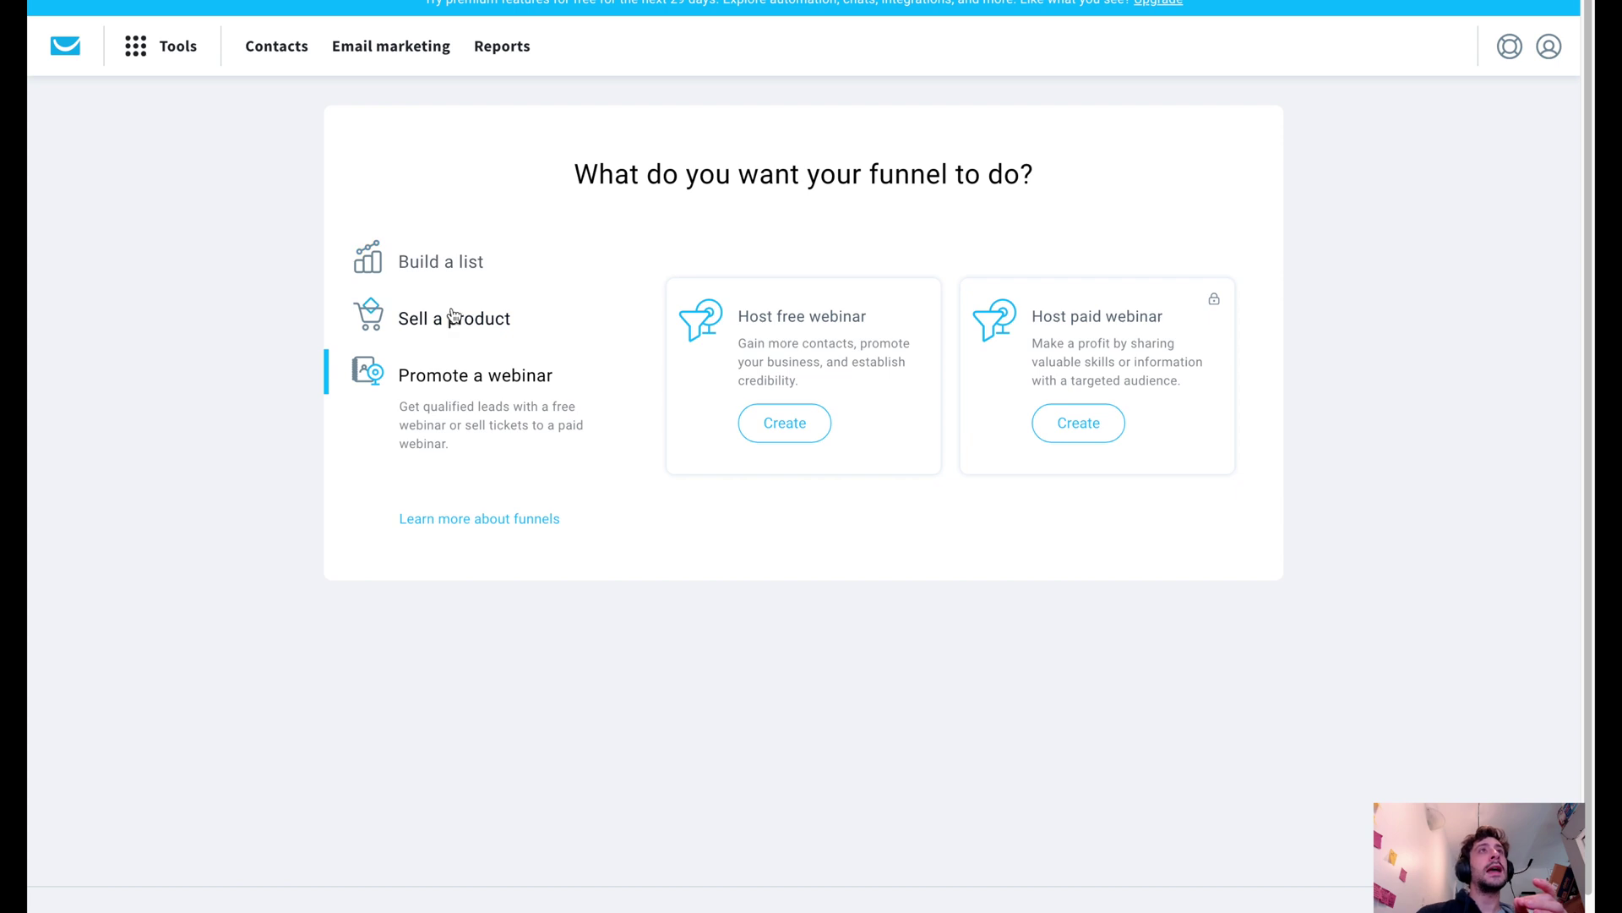
left_click(454, 264)
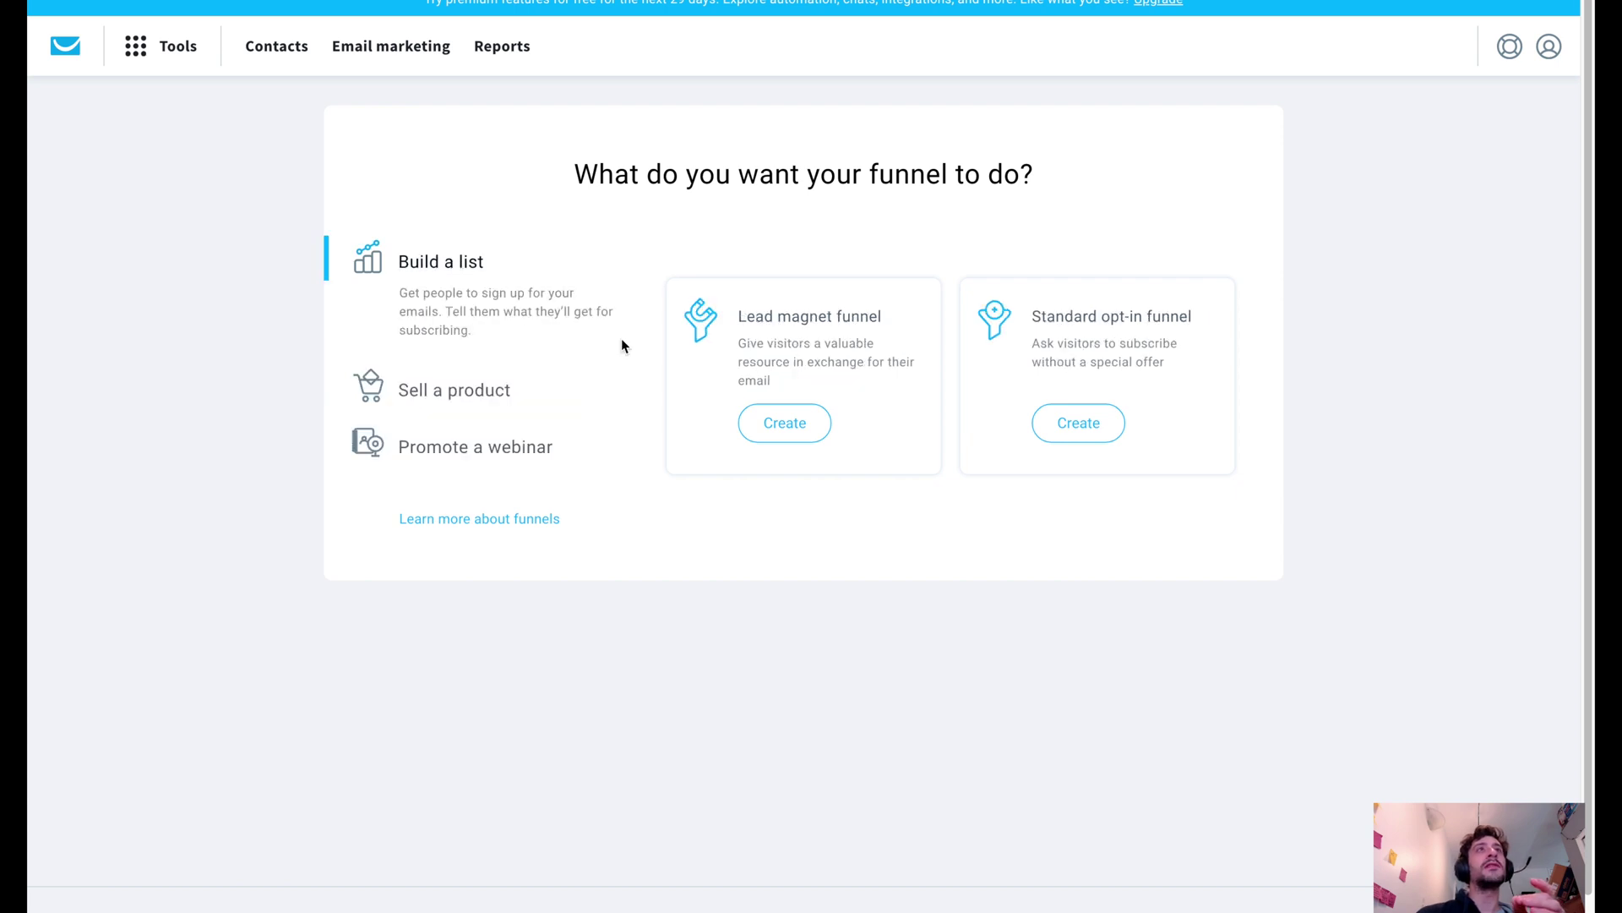
Step: Create a Lead magnet funnel named 'Yoga for dads' and save it
left_click(800, 430)
type("Yog")
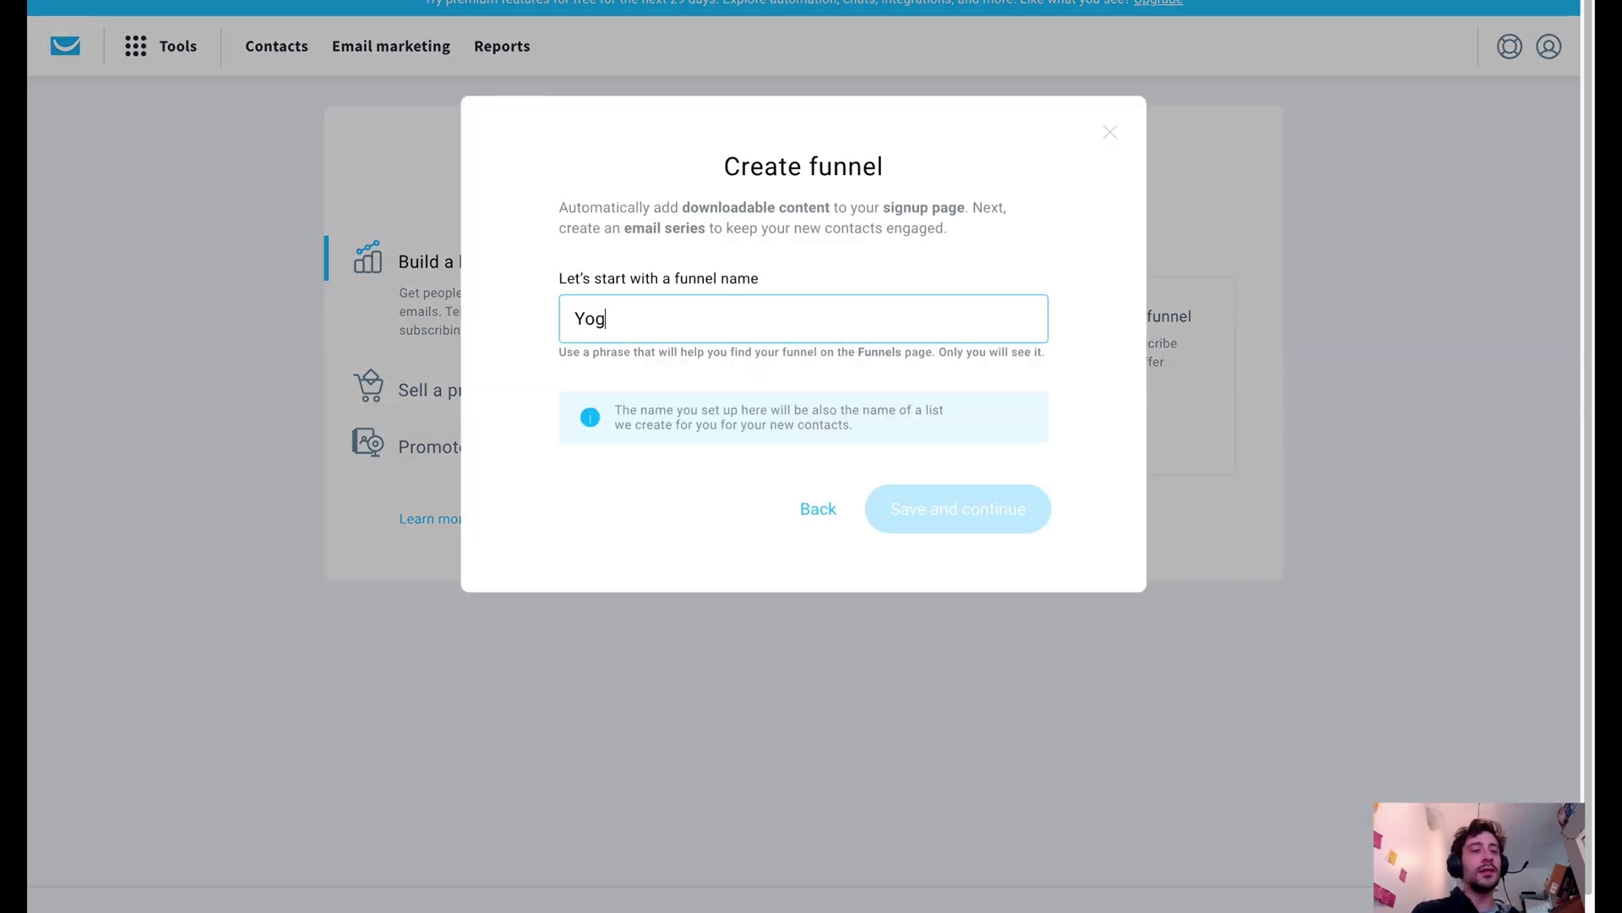
type("a for dads")
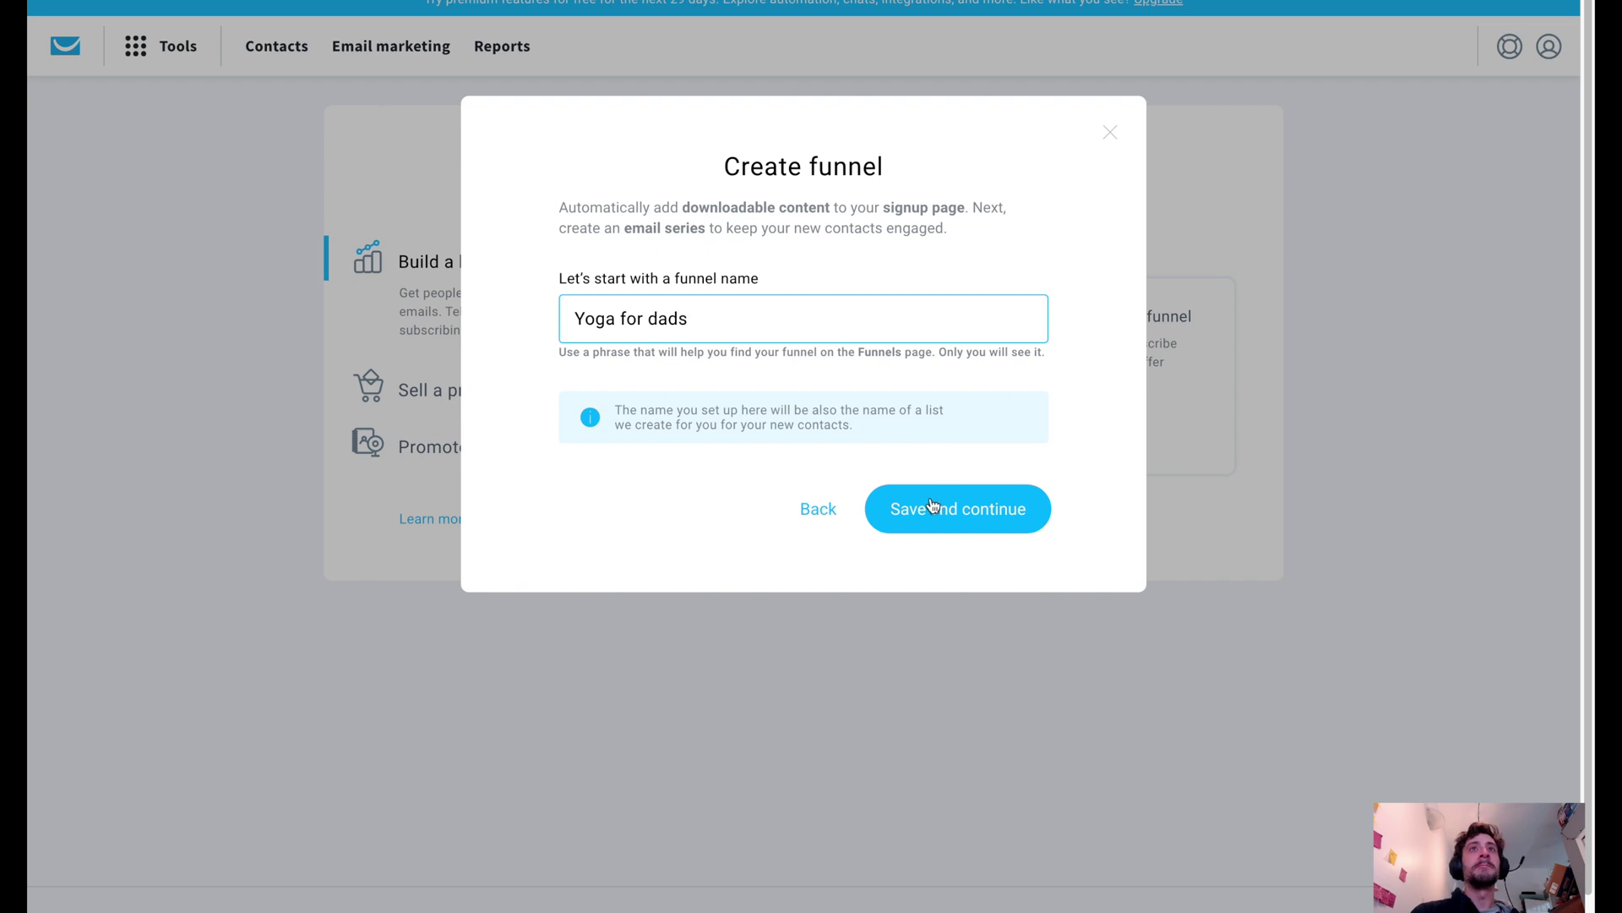
left_click(933, 506)
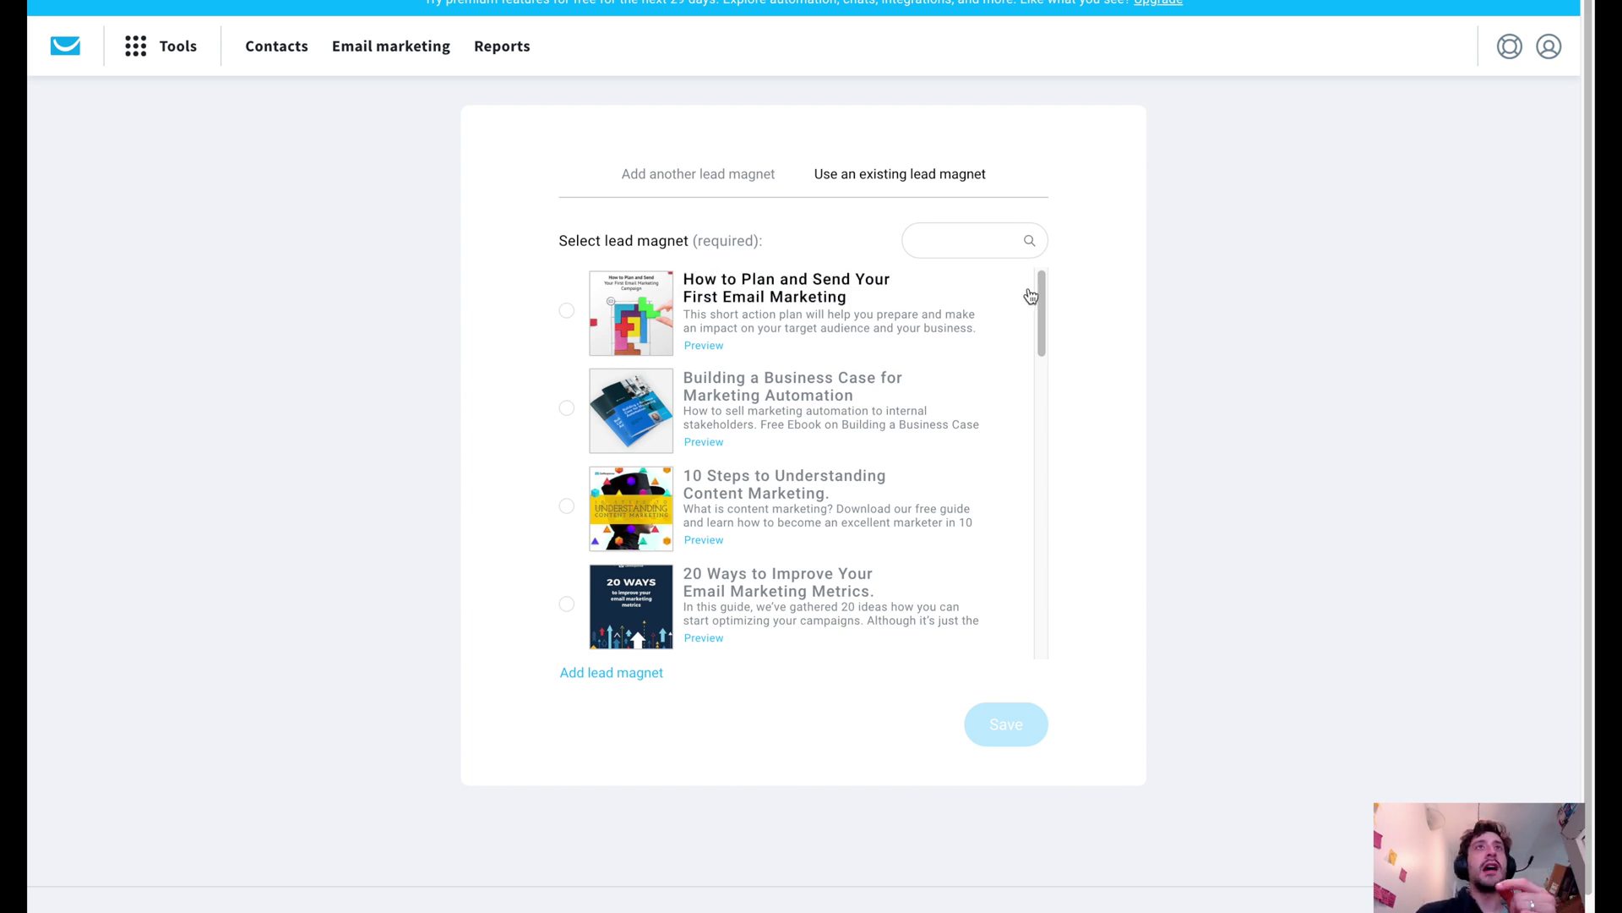
left_click_drag(1039, 301, 1073, 293)
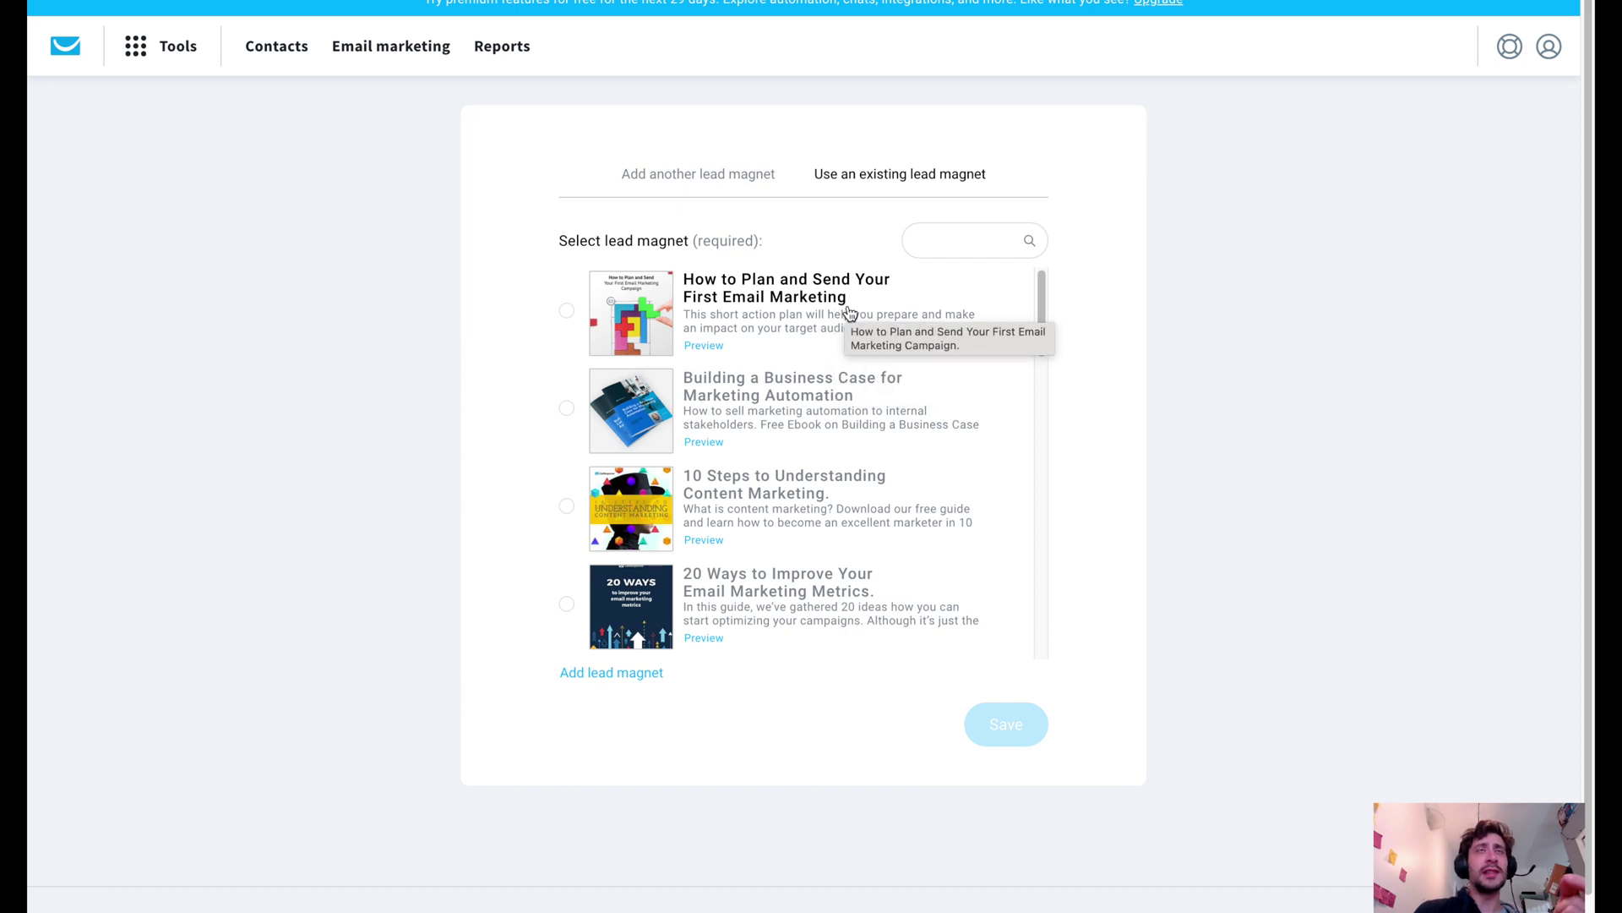
scroll(906, 484, "down", 1)
scroll(906, 484, "down", 1)
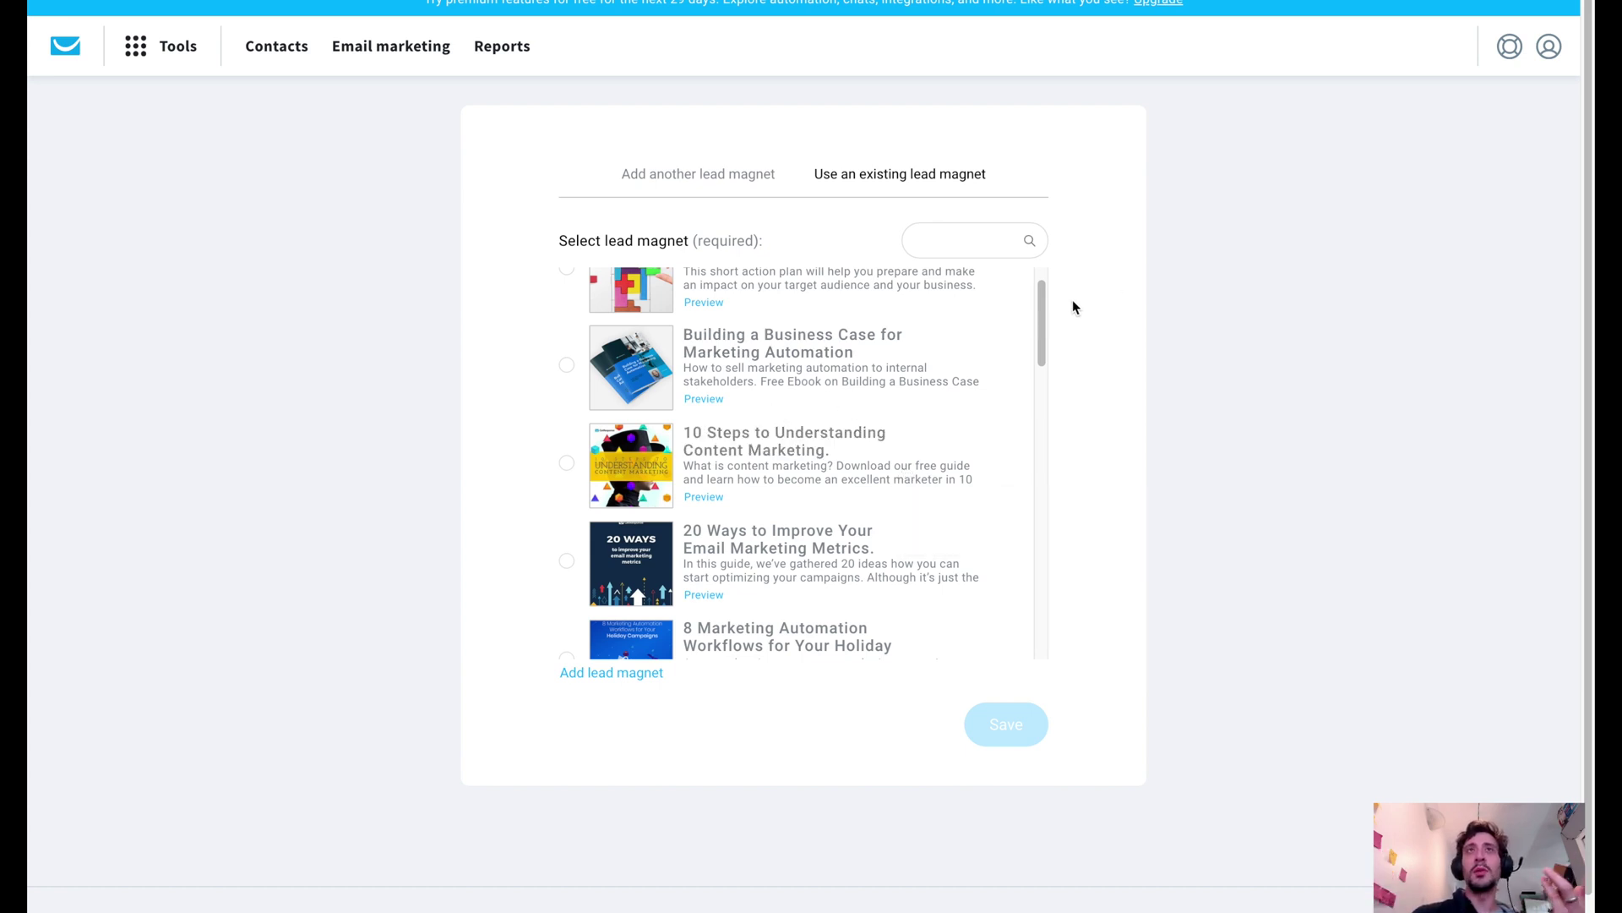
left_click_drag(1046, 310, 1007, 624)
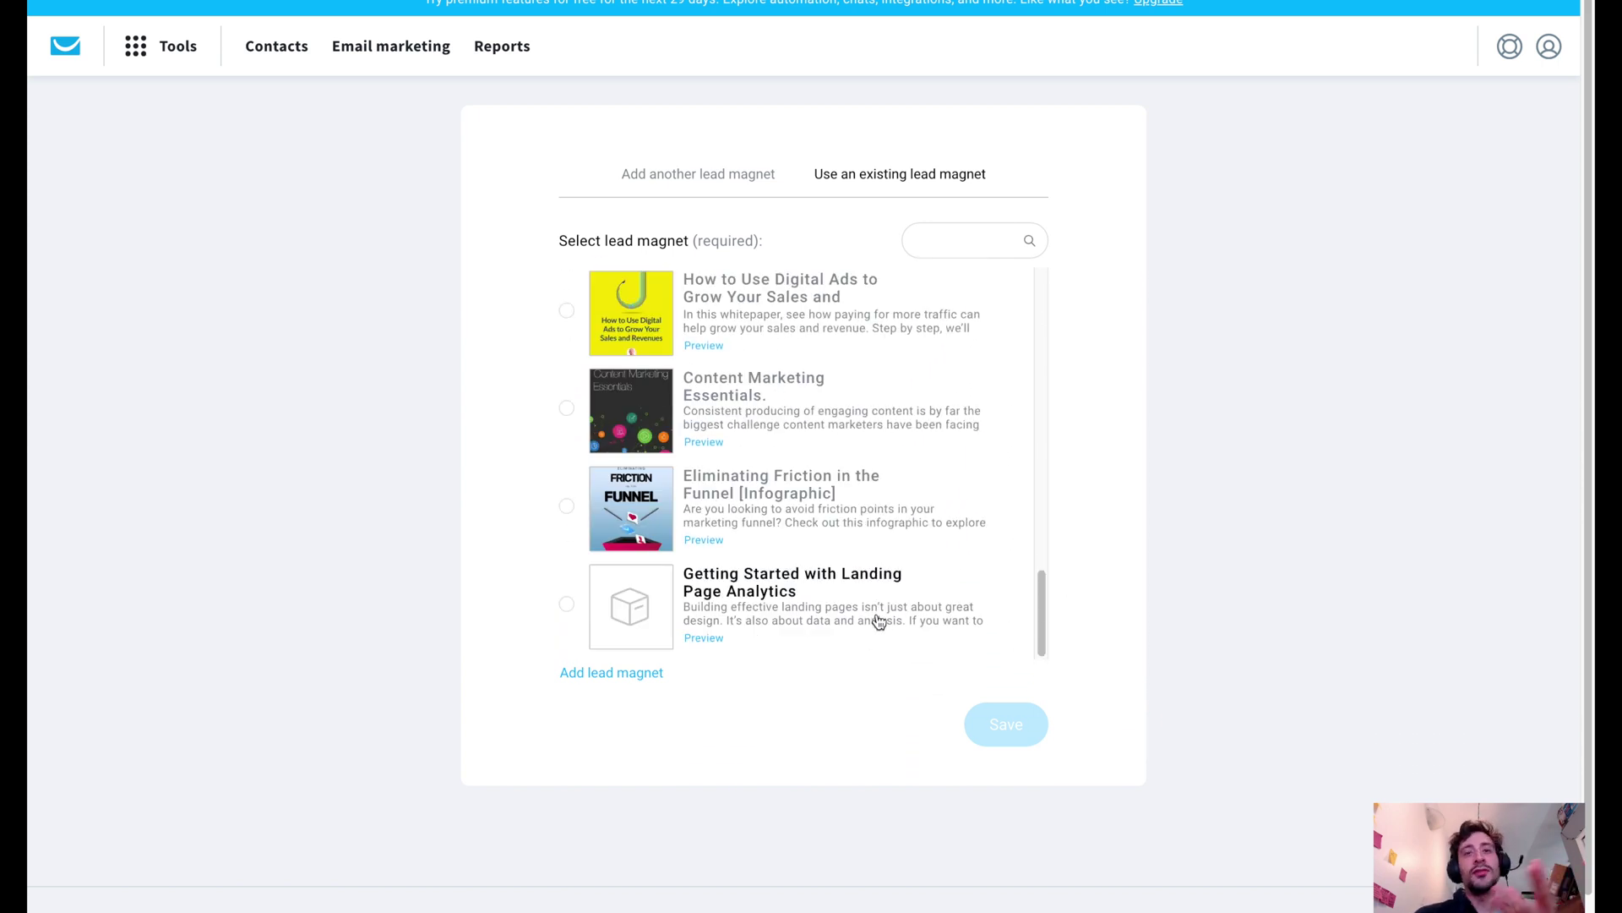
left_click(628, 684)
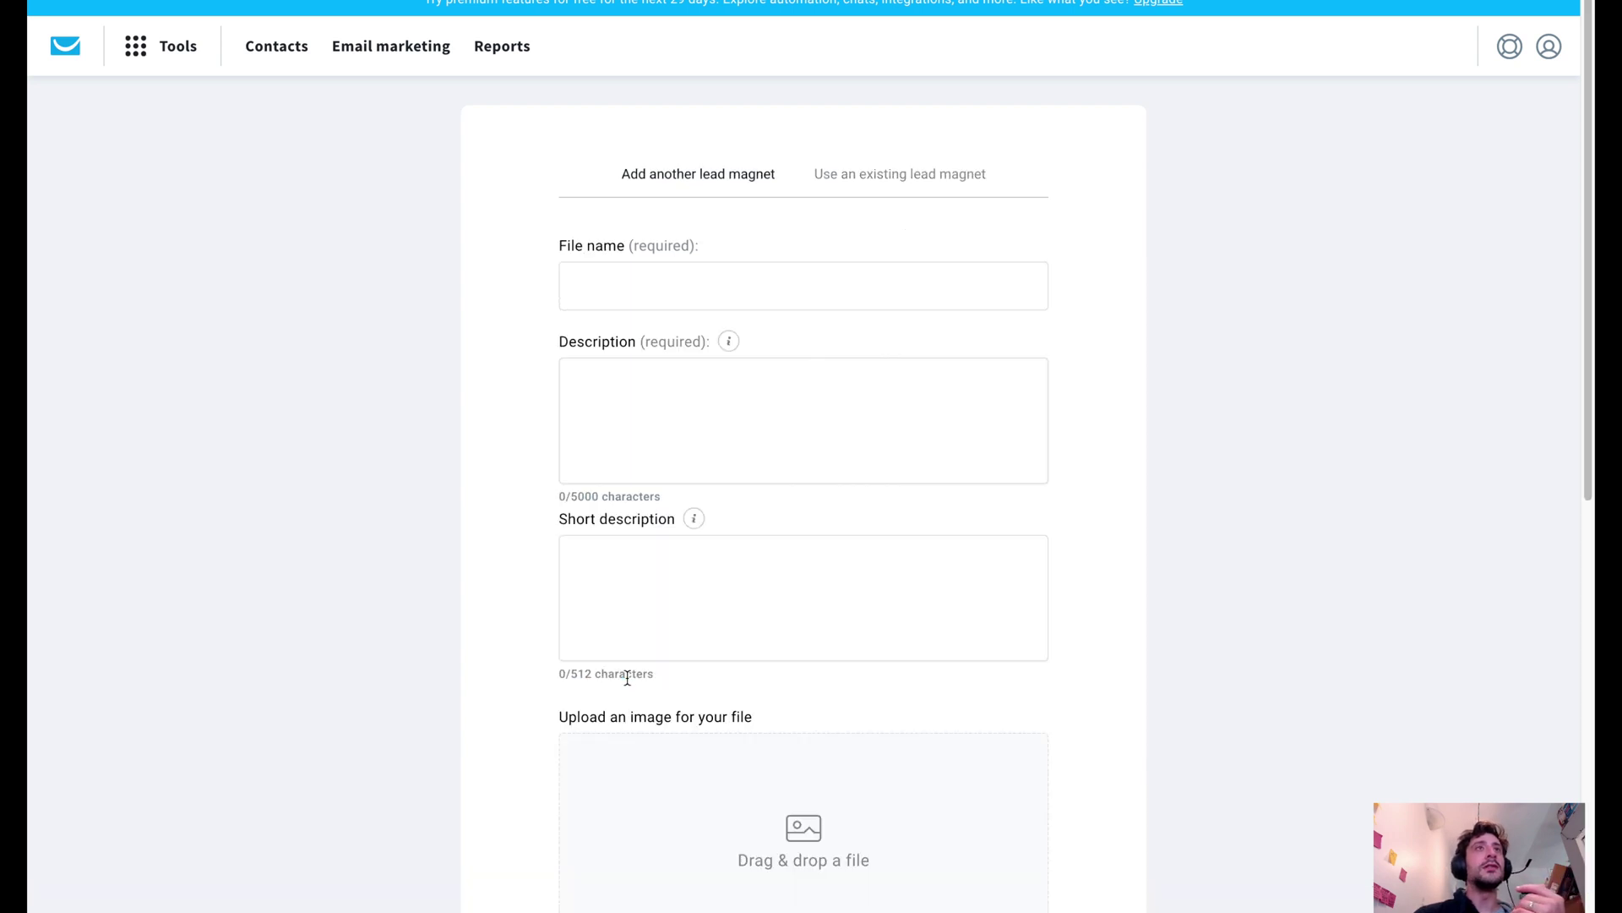
scroll(689, 330, "down", 2)
mouse_move(704, 358)
scroll(716, 521, "down", 7)
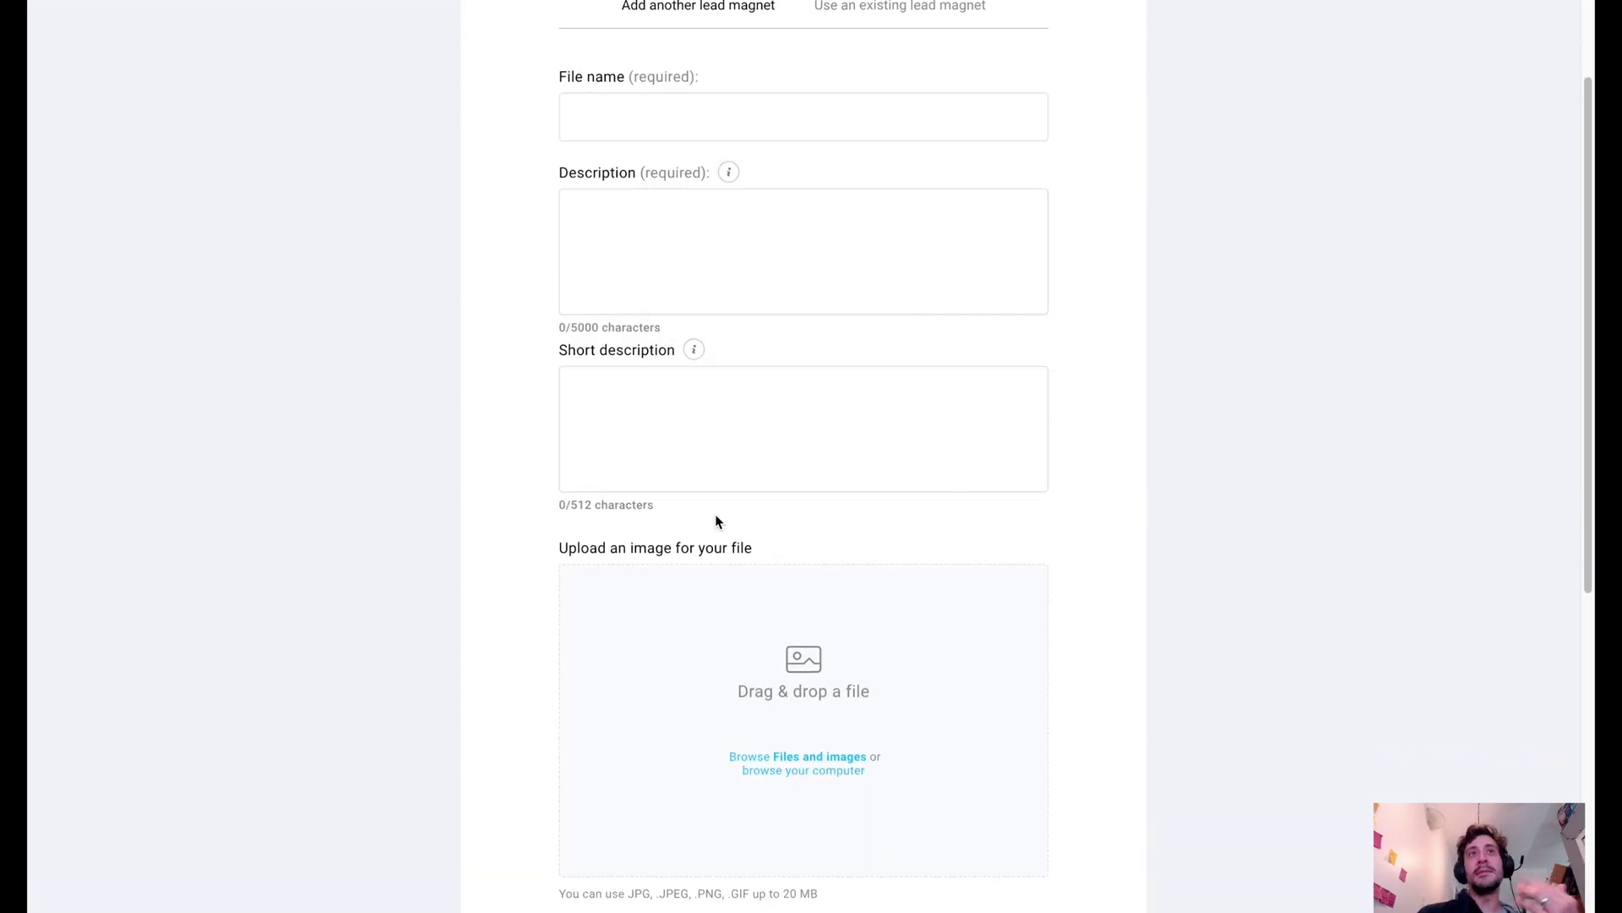
scroll(721, 555, "down", 1)
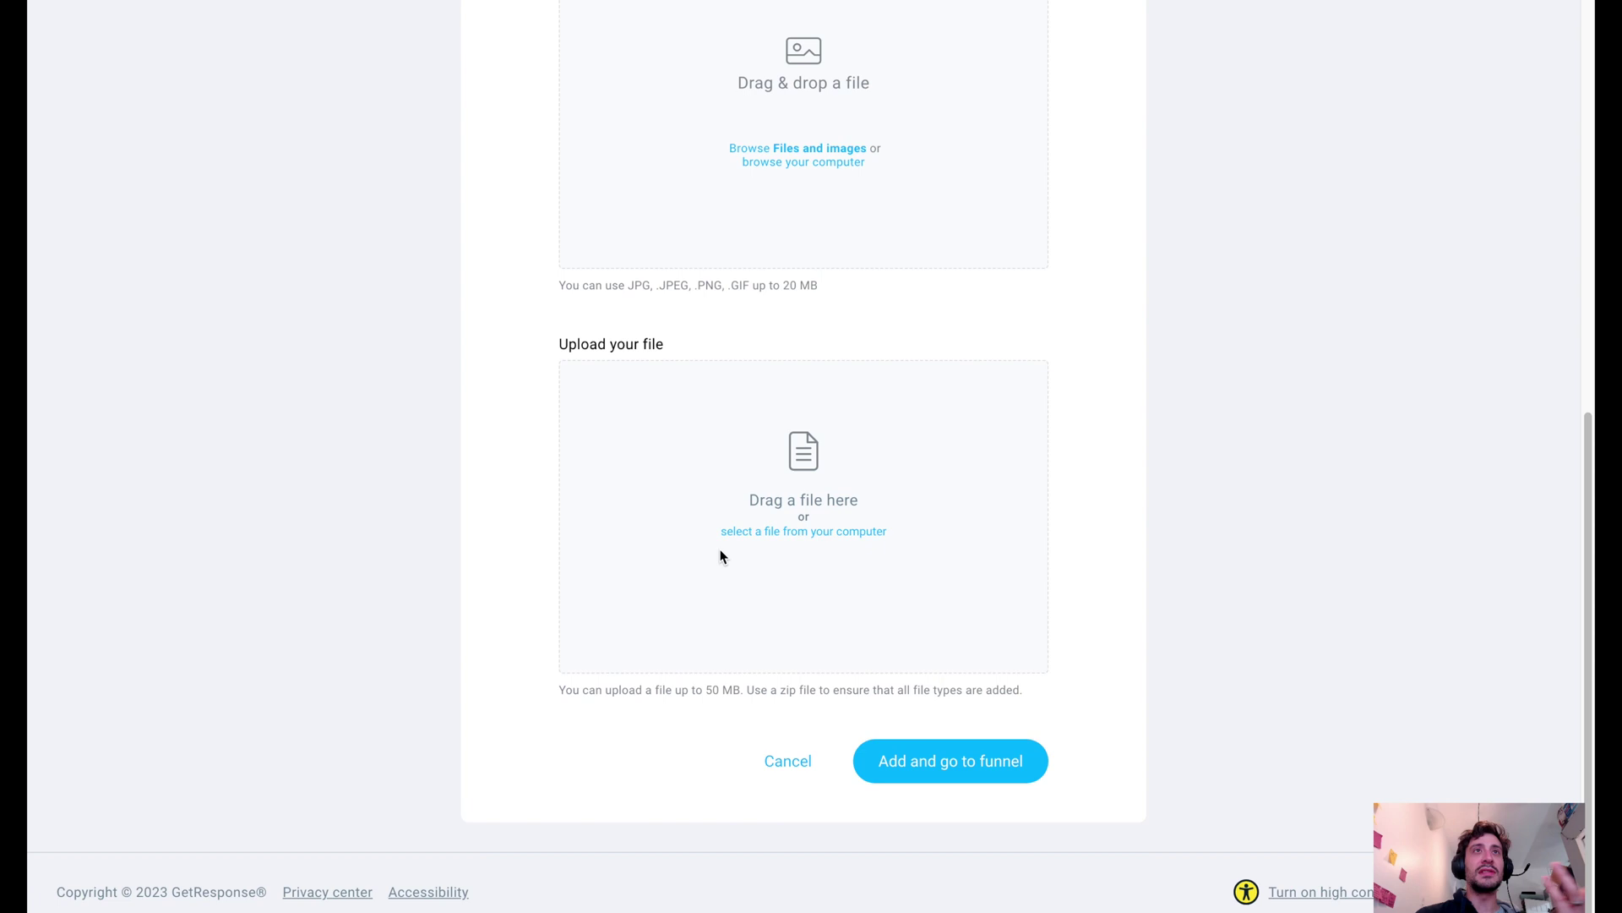
left_click(798, 765)
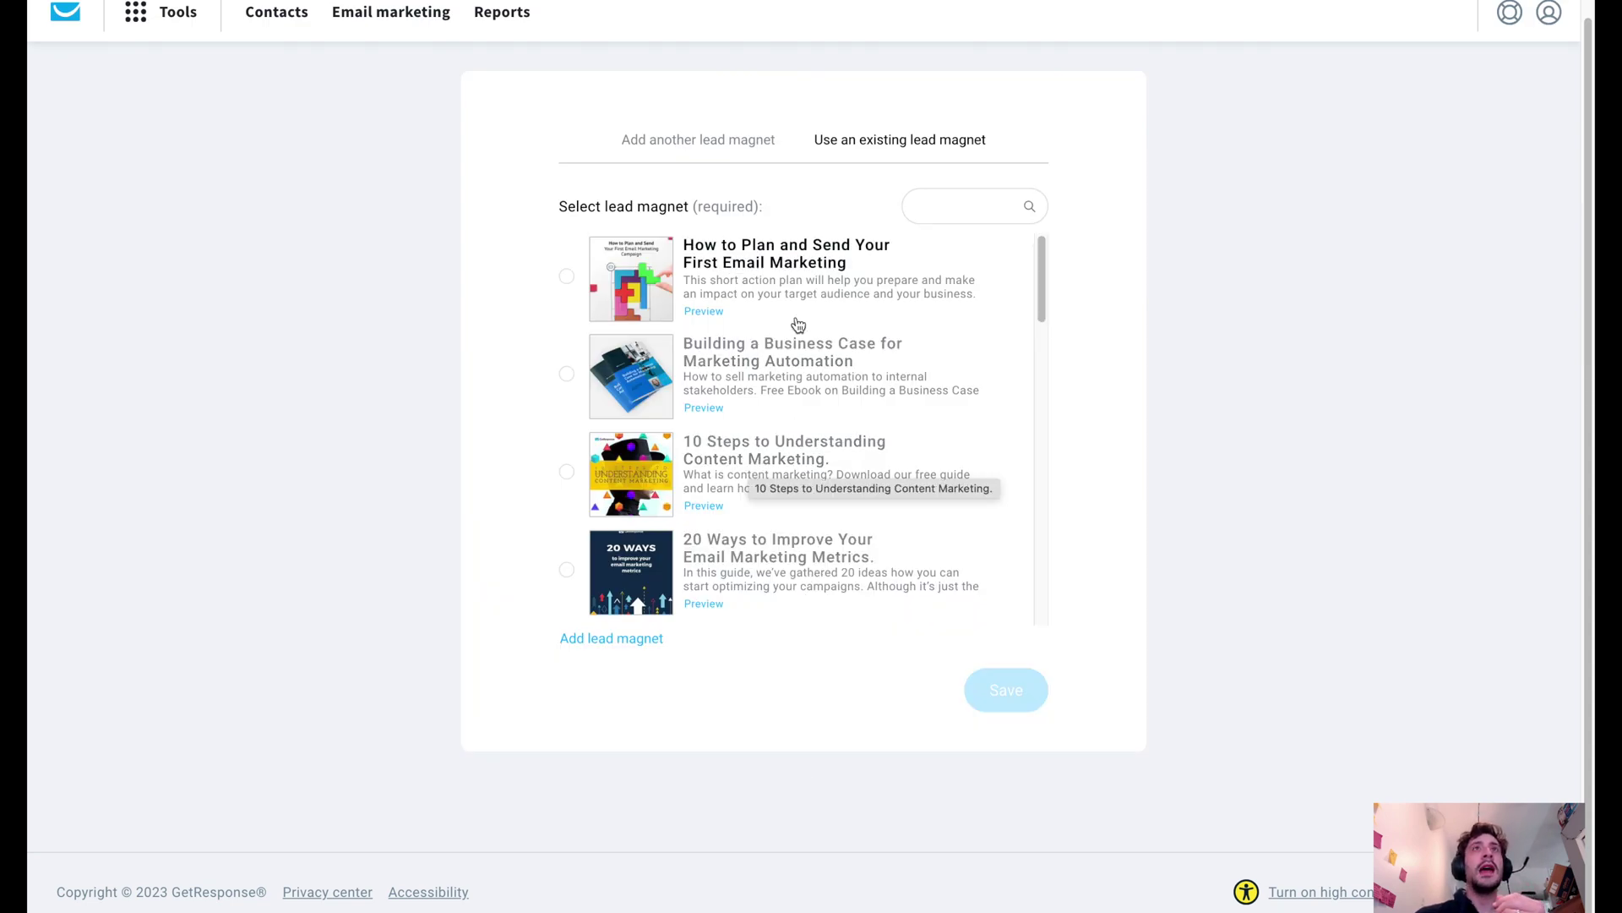
Step: Choose the 'Building a Business Case for Marketing Automation' lead magnet and save
left_click(566, 374)
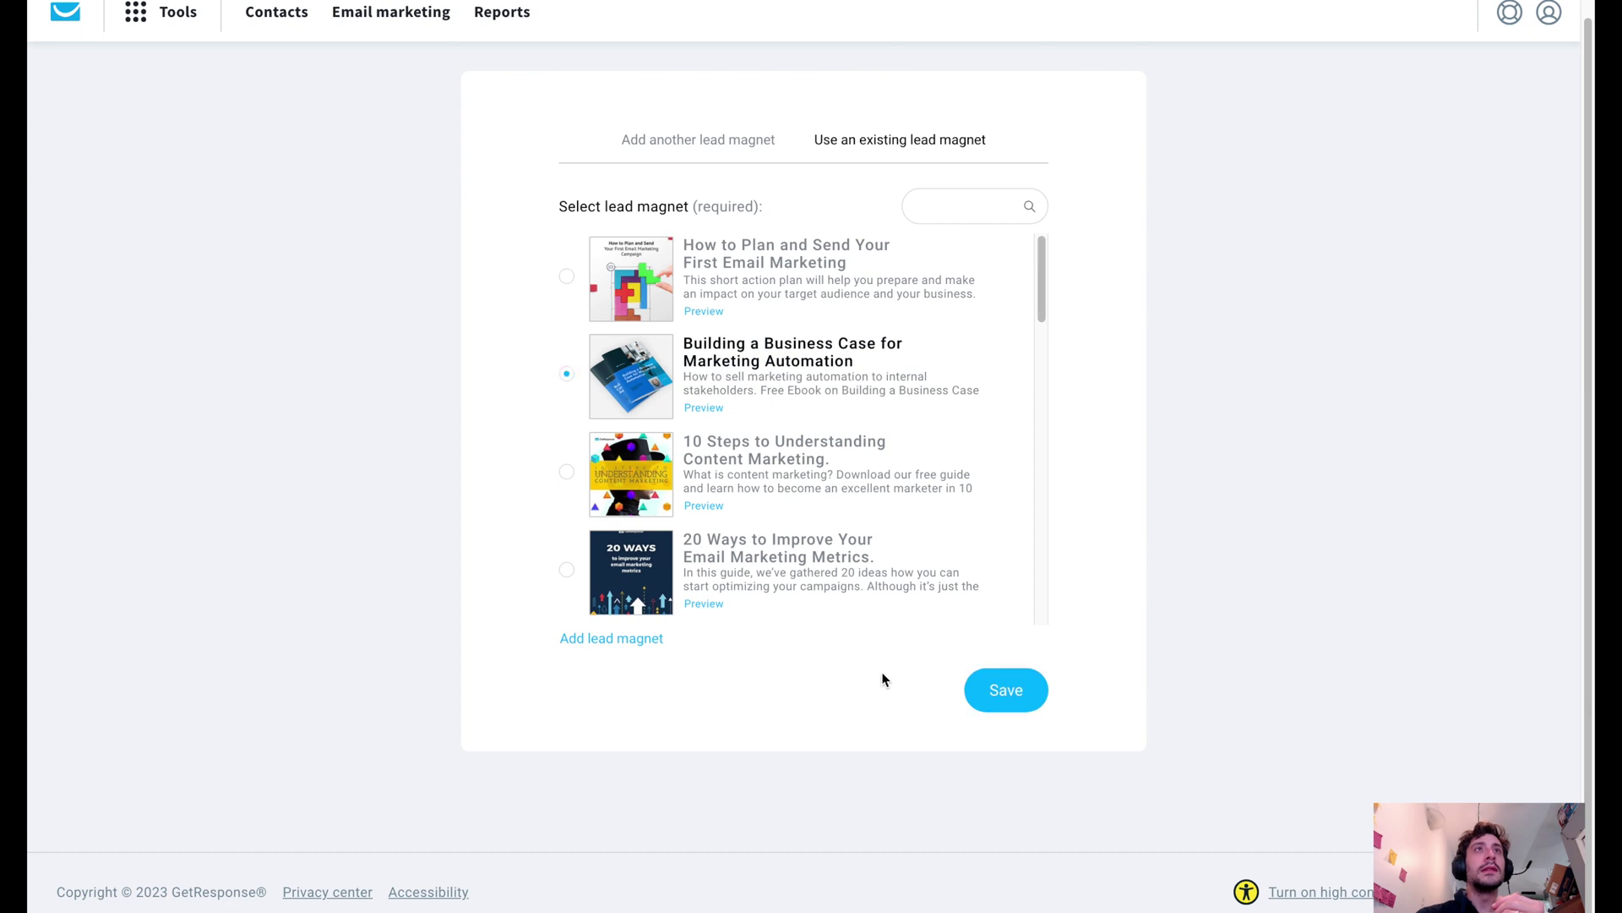
left_click(980, 689)
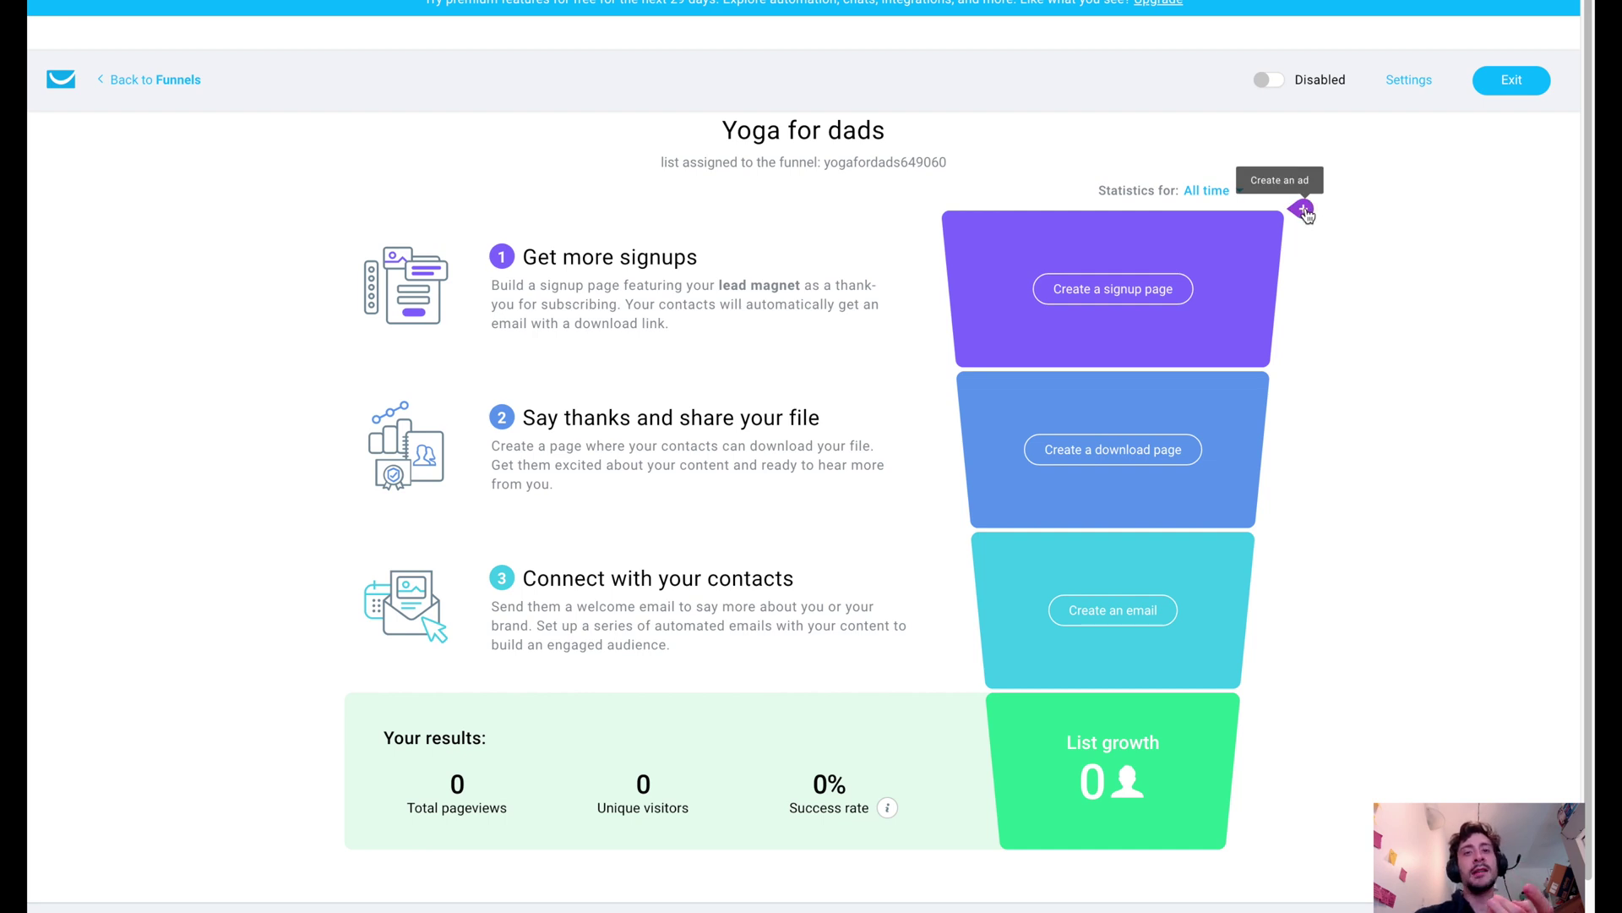
left_click(1304, 210)
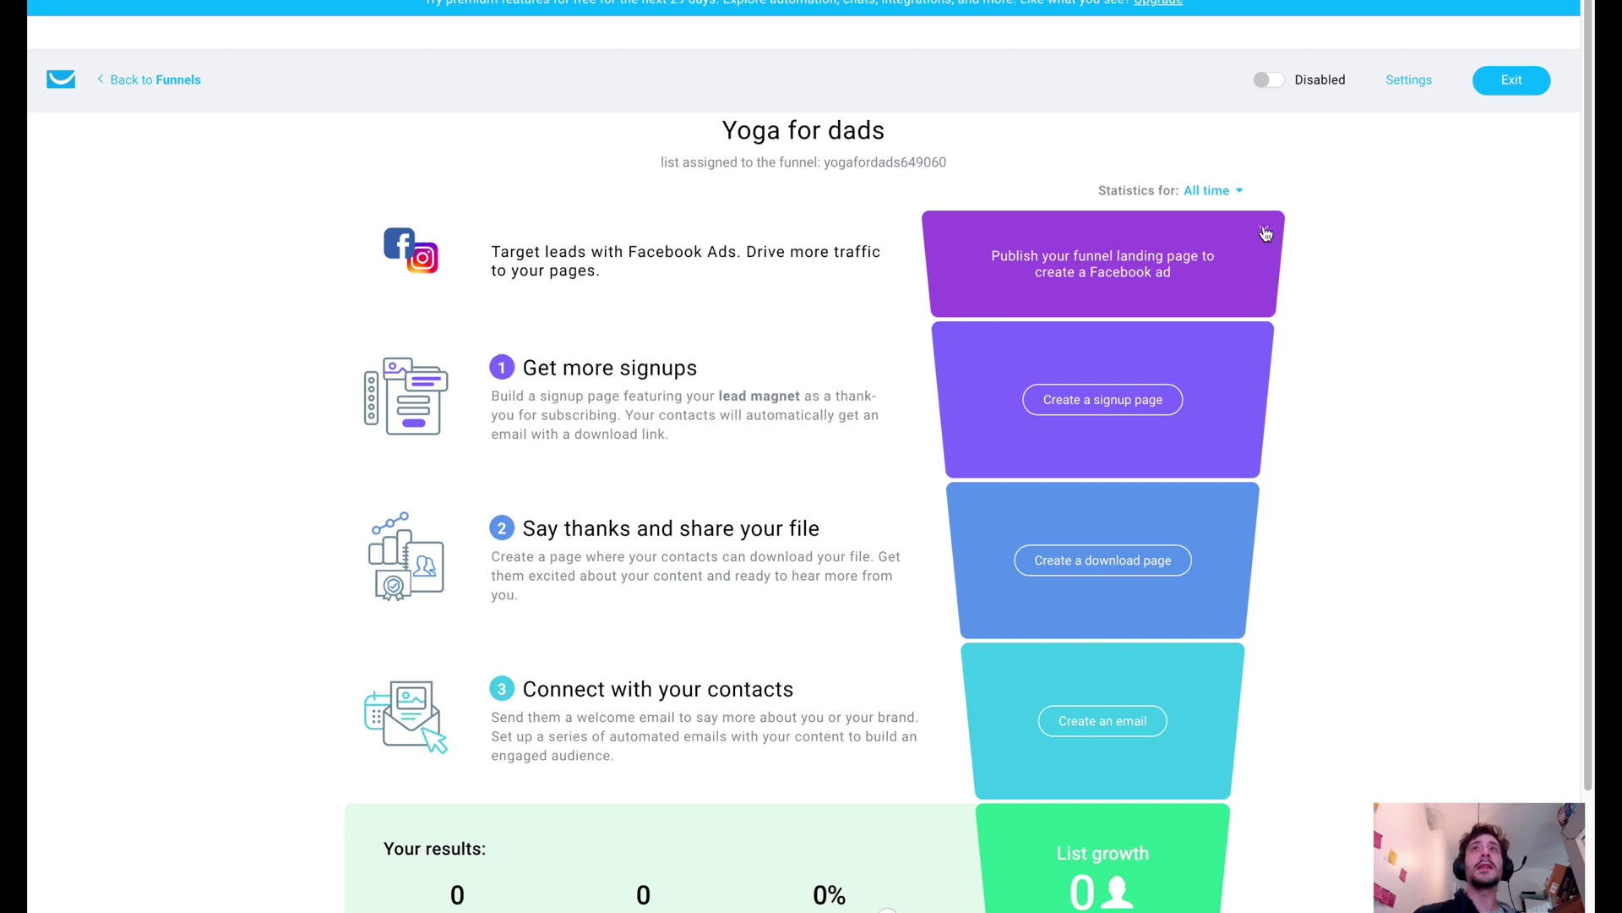
left_click(1265, 232)
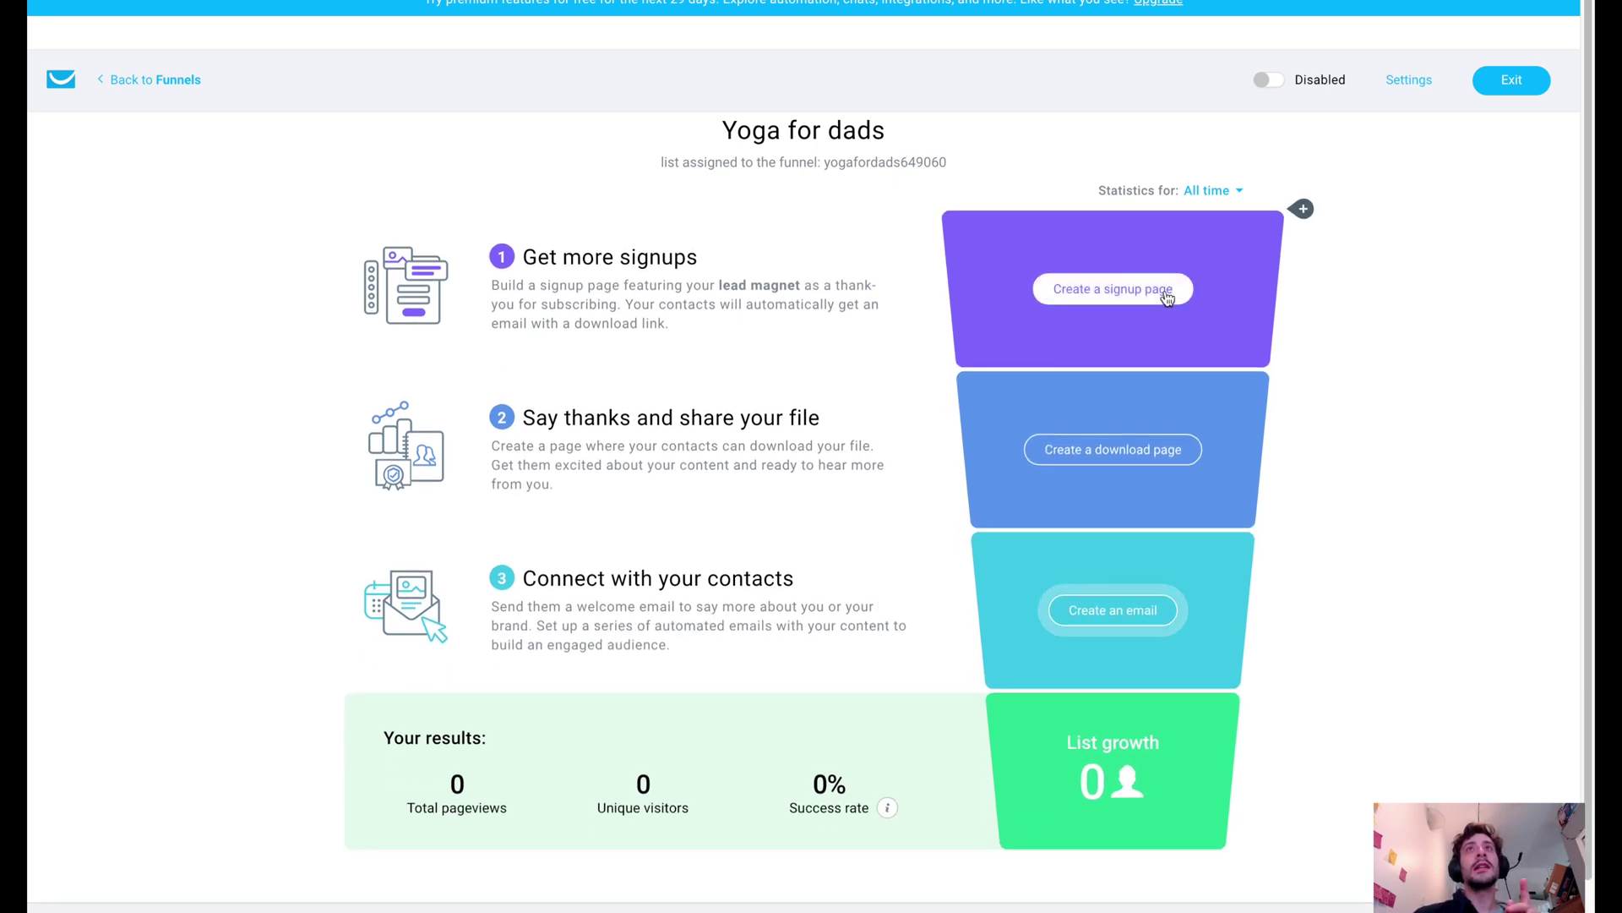
Step: Start the funnel's signup page and select the Sell knowledge online template
left_click(1062, 292)
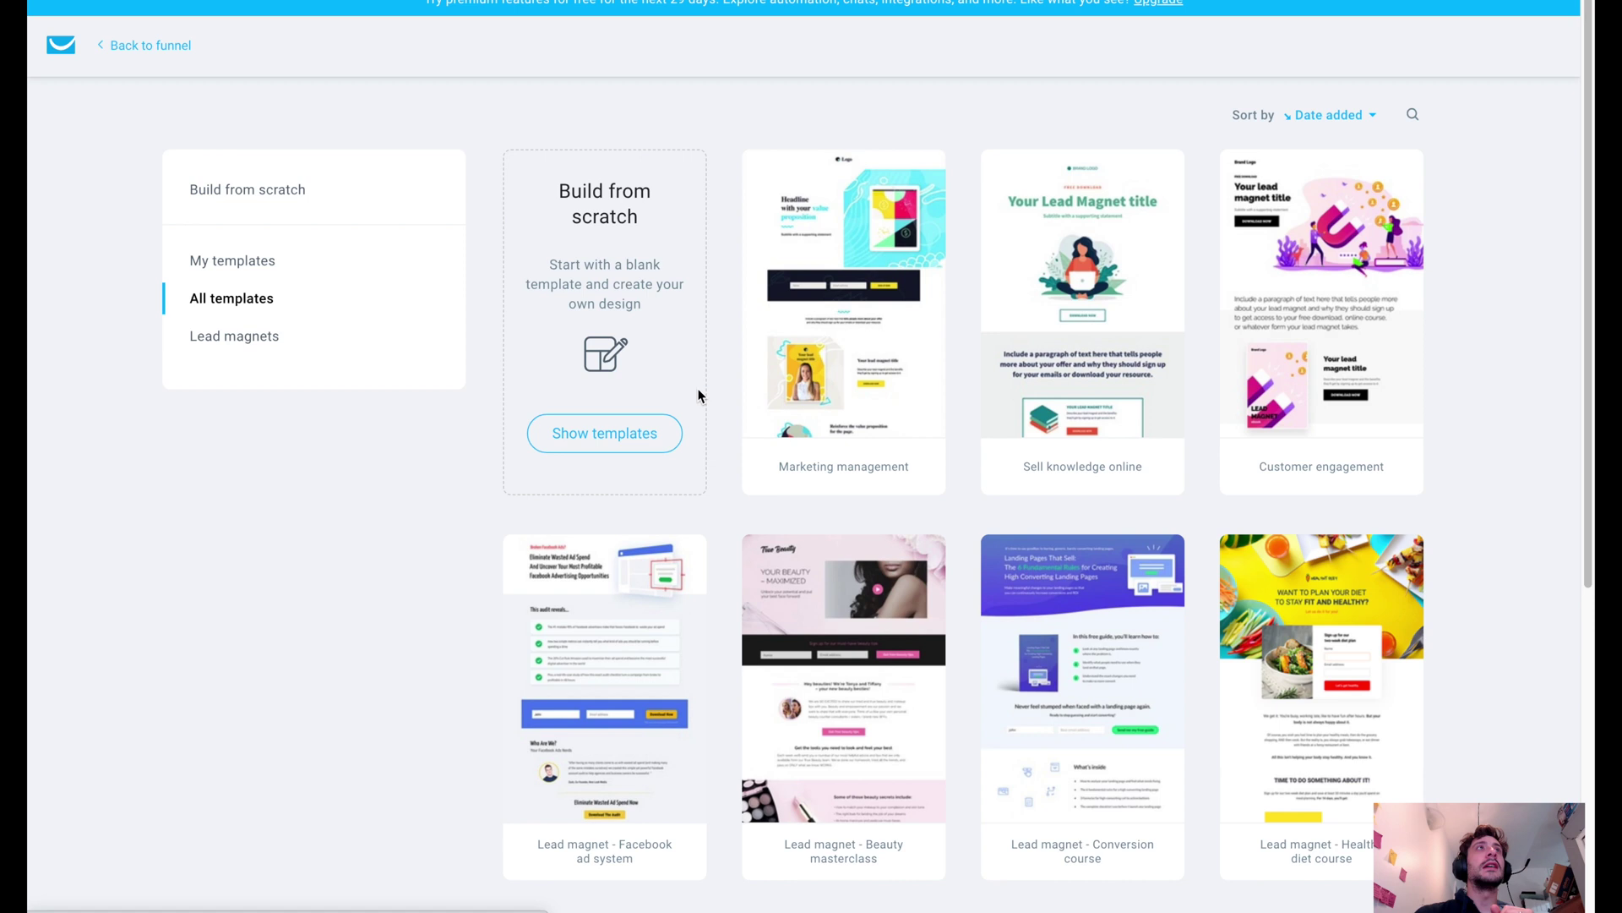
mouse_move(1367, 294)
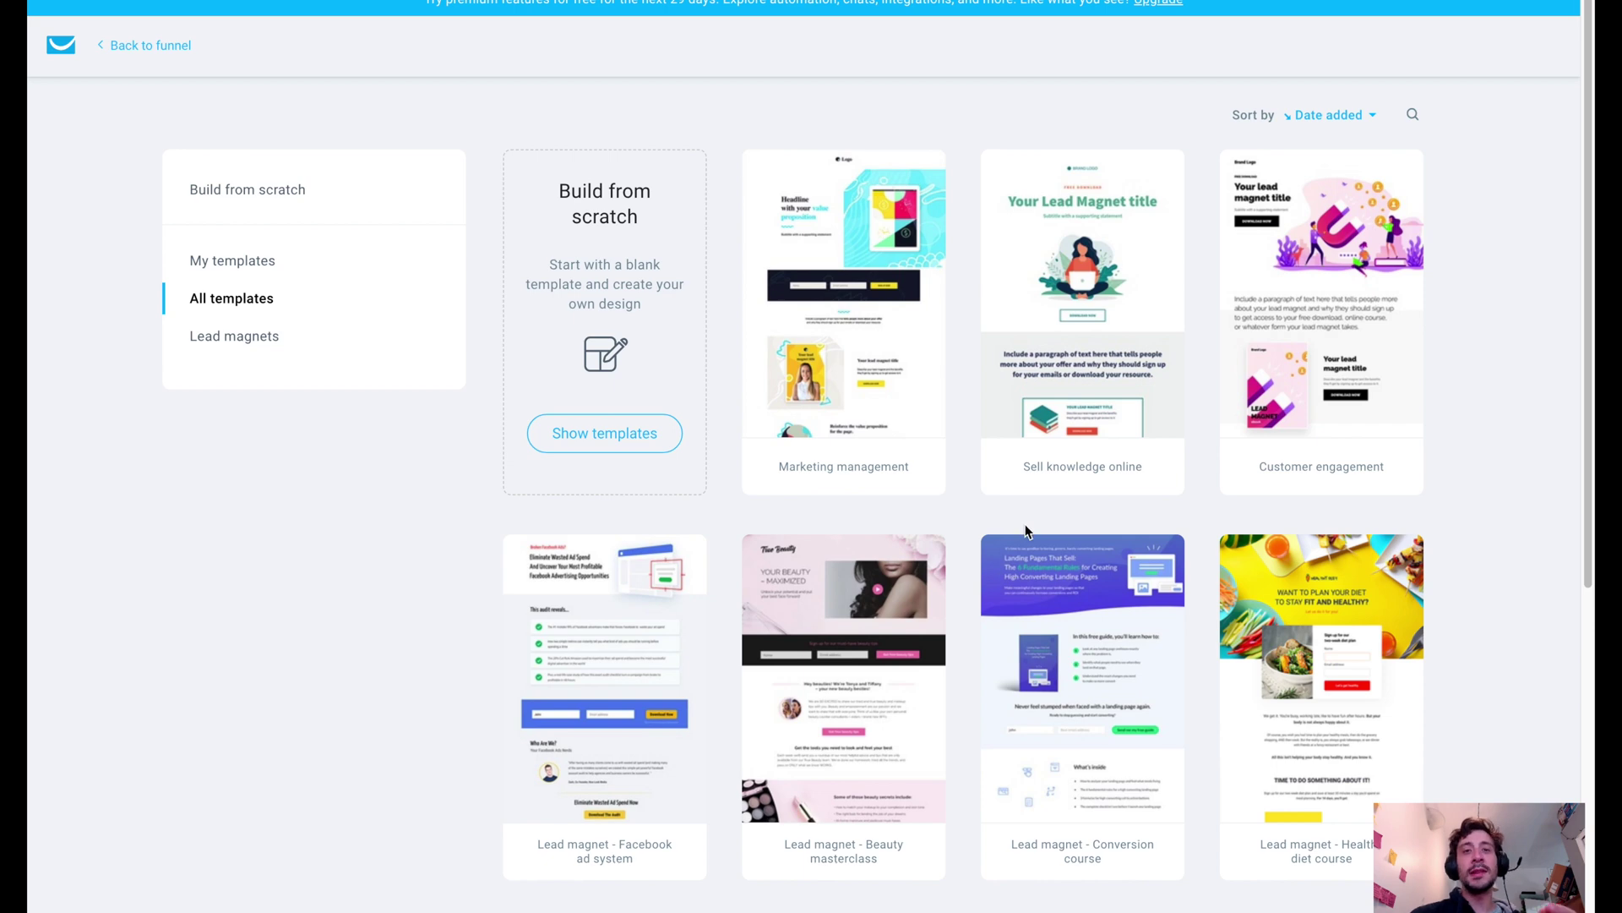
scroll(1090, 464, "down", 4)
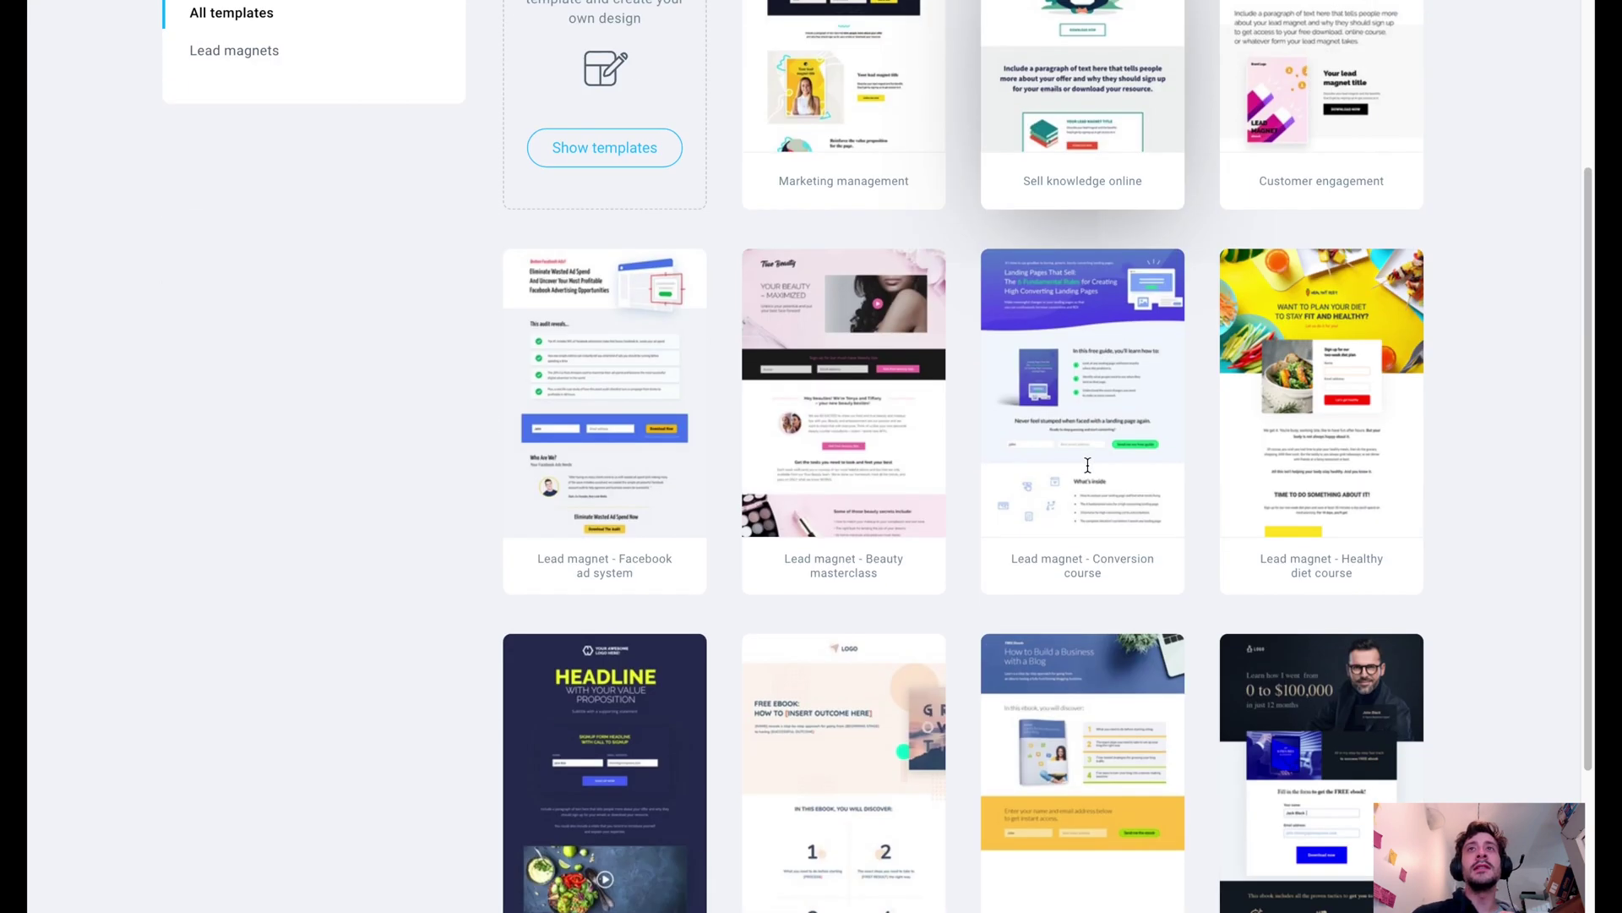
scroll(1096, 468, "down", 2)
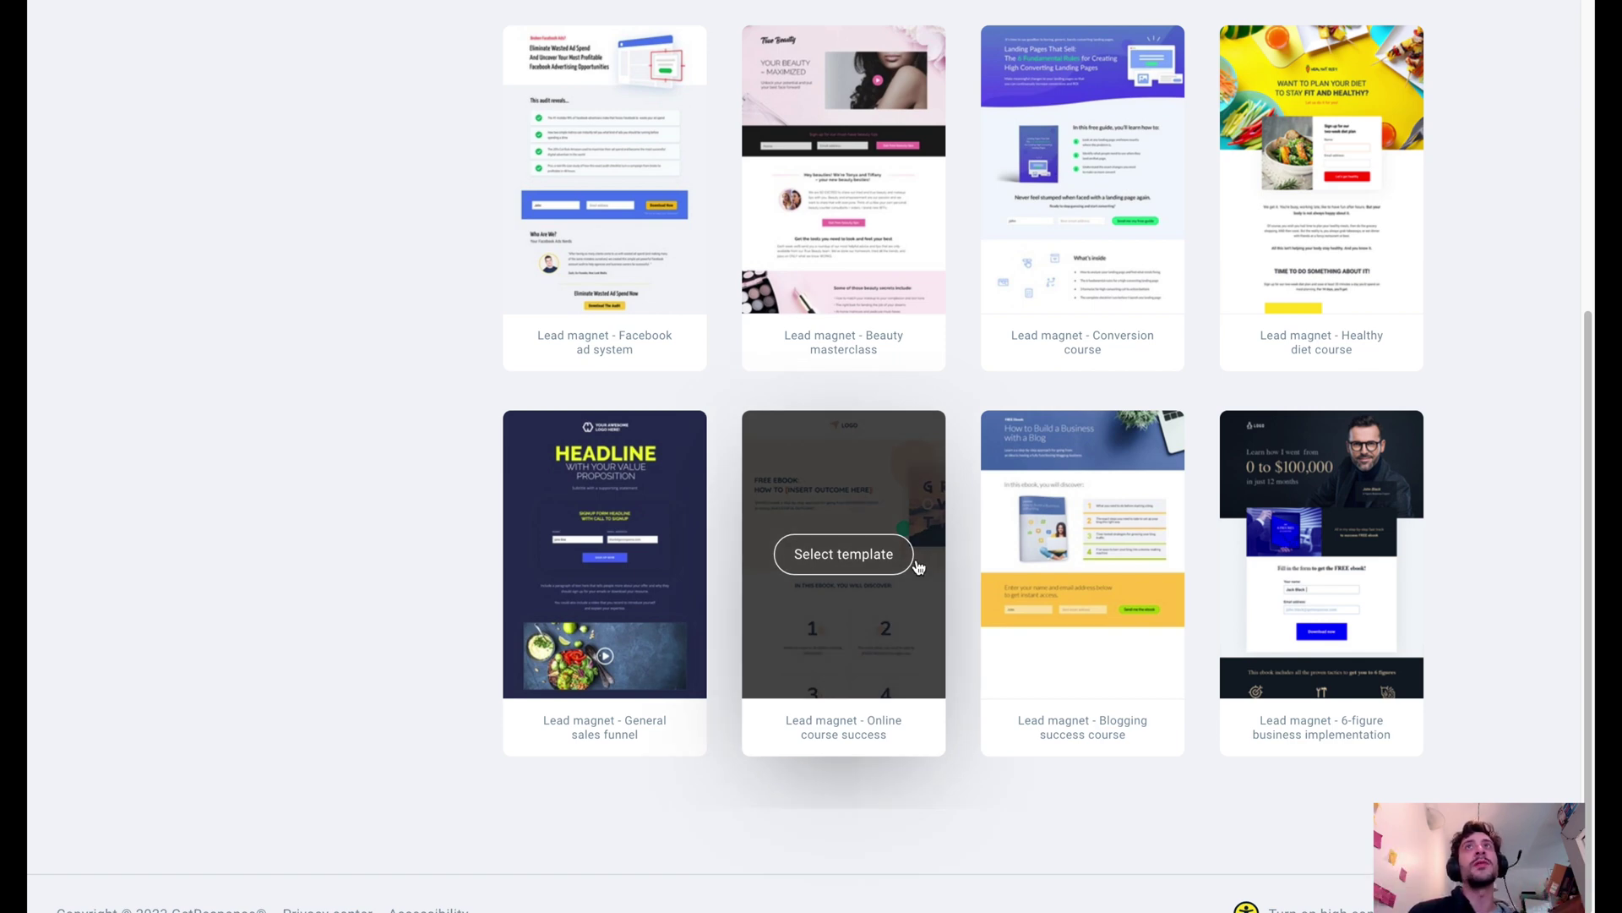
scroll(946, 499, "up", 6)
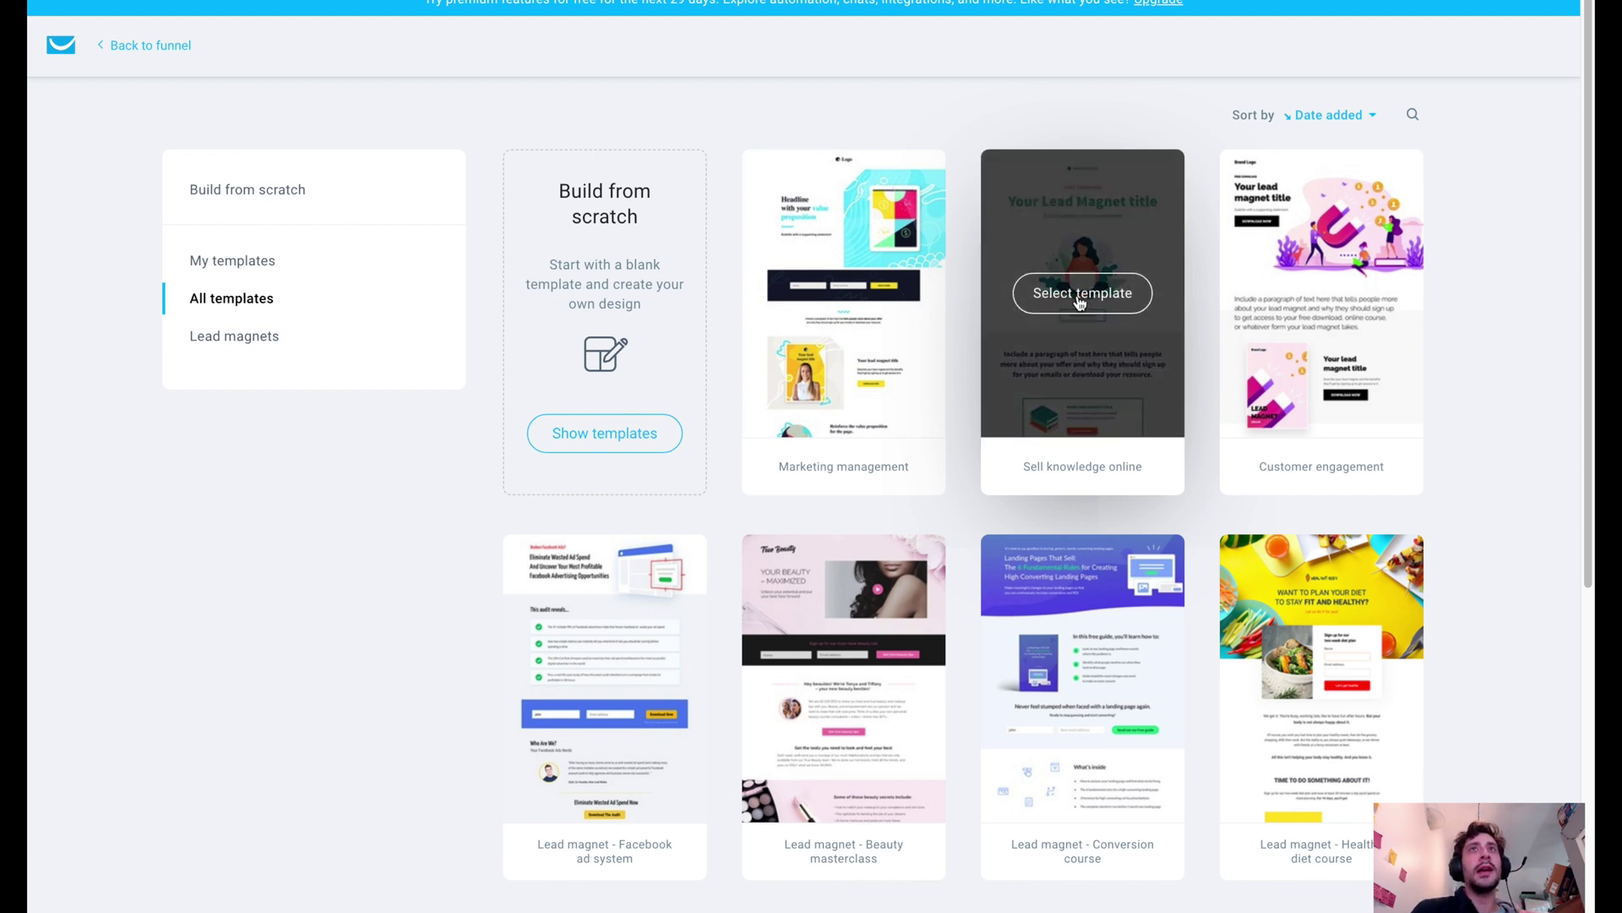
left_click_drag(1029, 464, 1199, 459)
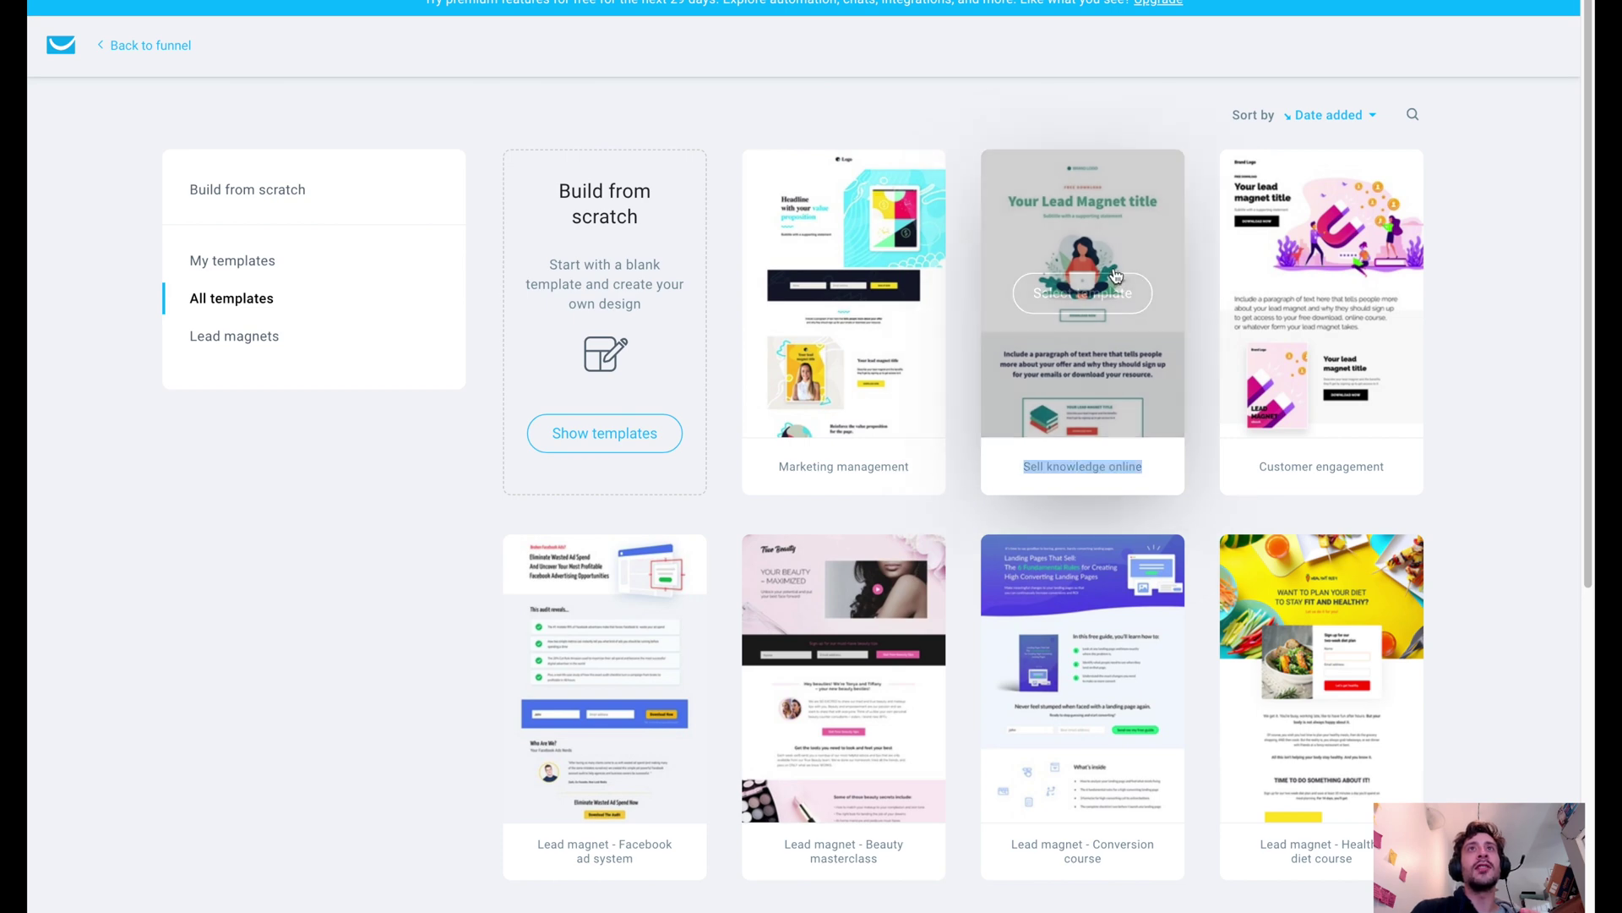
left_click(1103, 296)
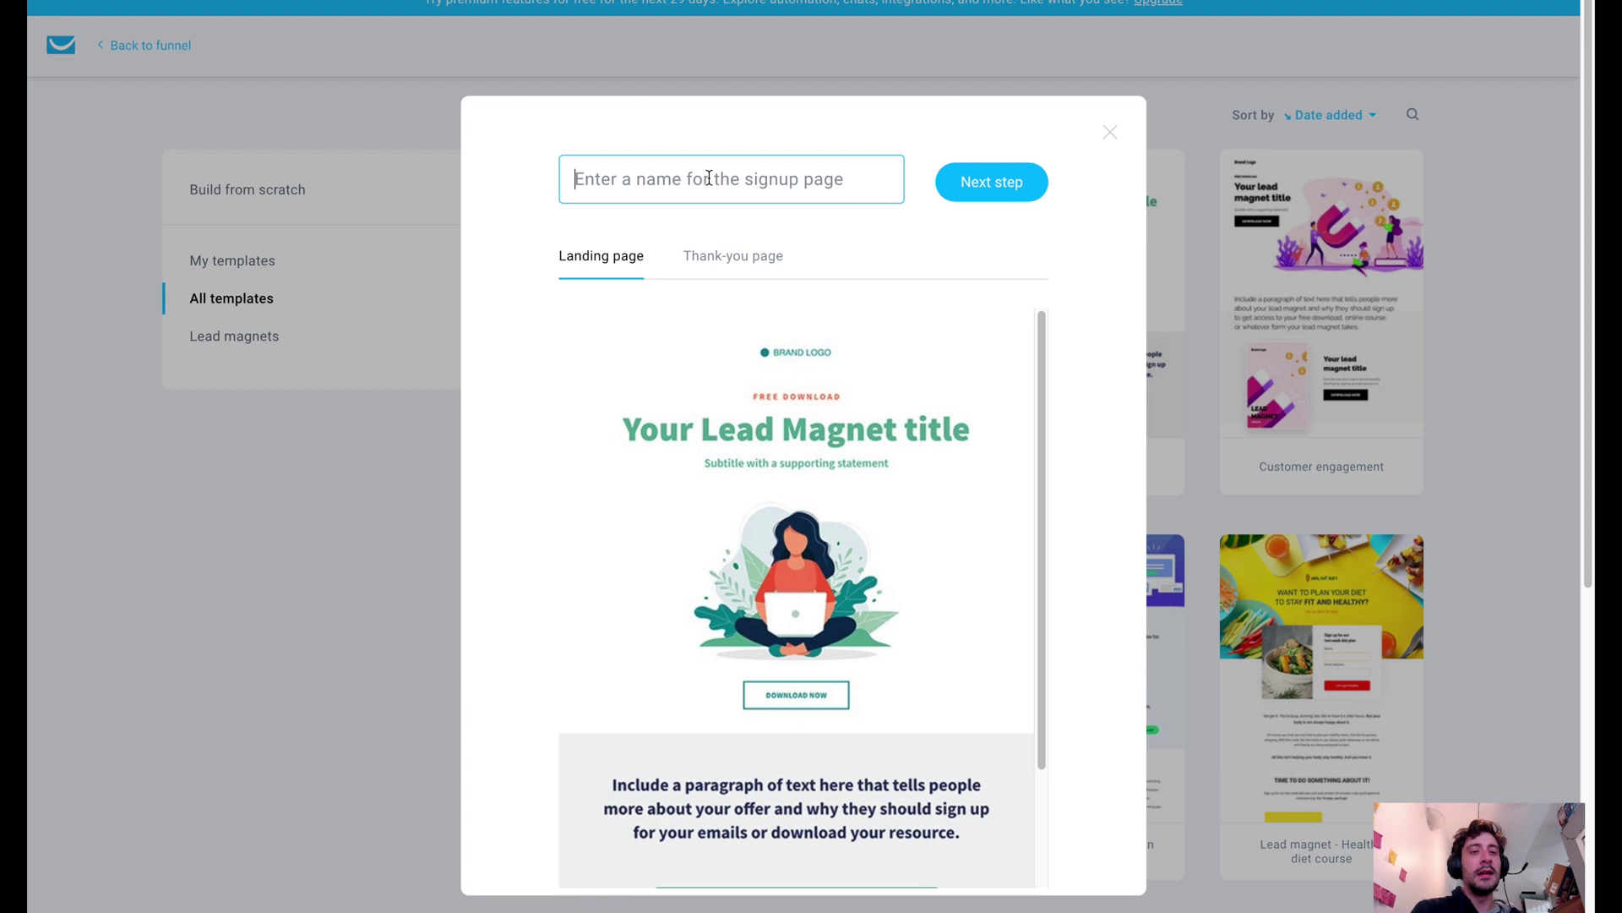
Step: Name the signup page 'Yoga signup', preview its Thank-you page, and continue to the editor
type("Op")
key("BackSpace")
key("BackSpace")
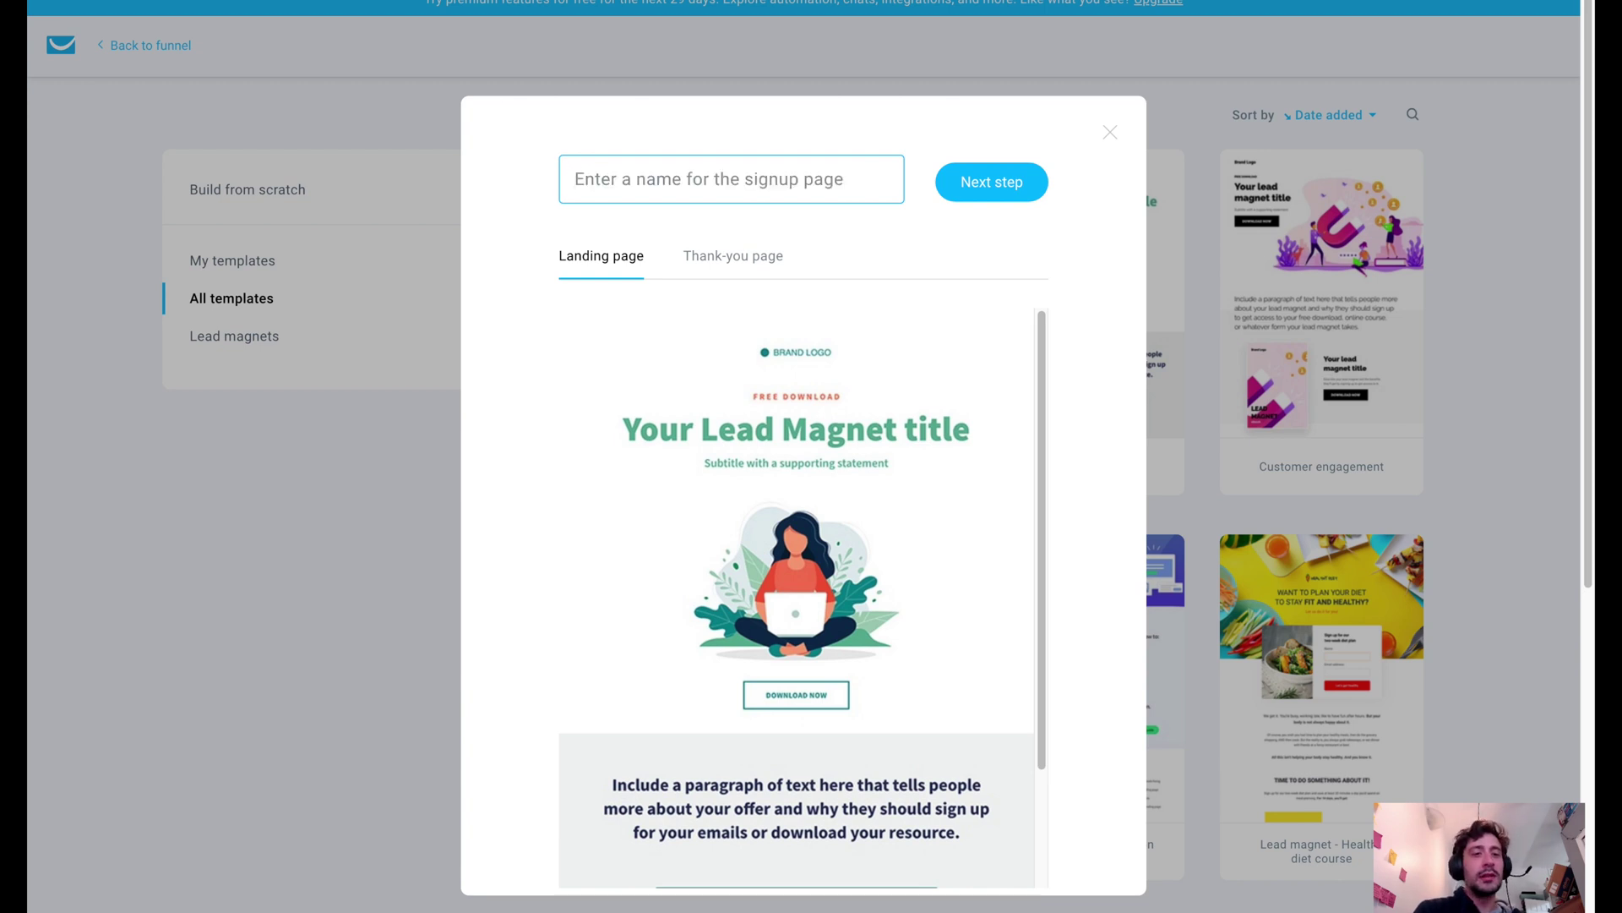
type("Yoga signup")
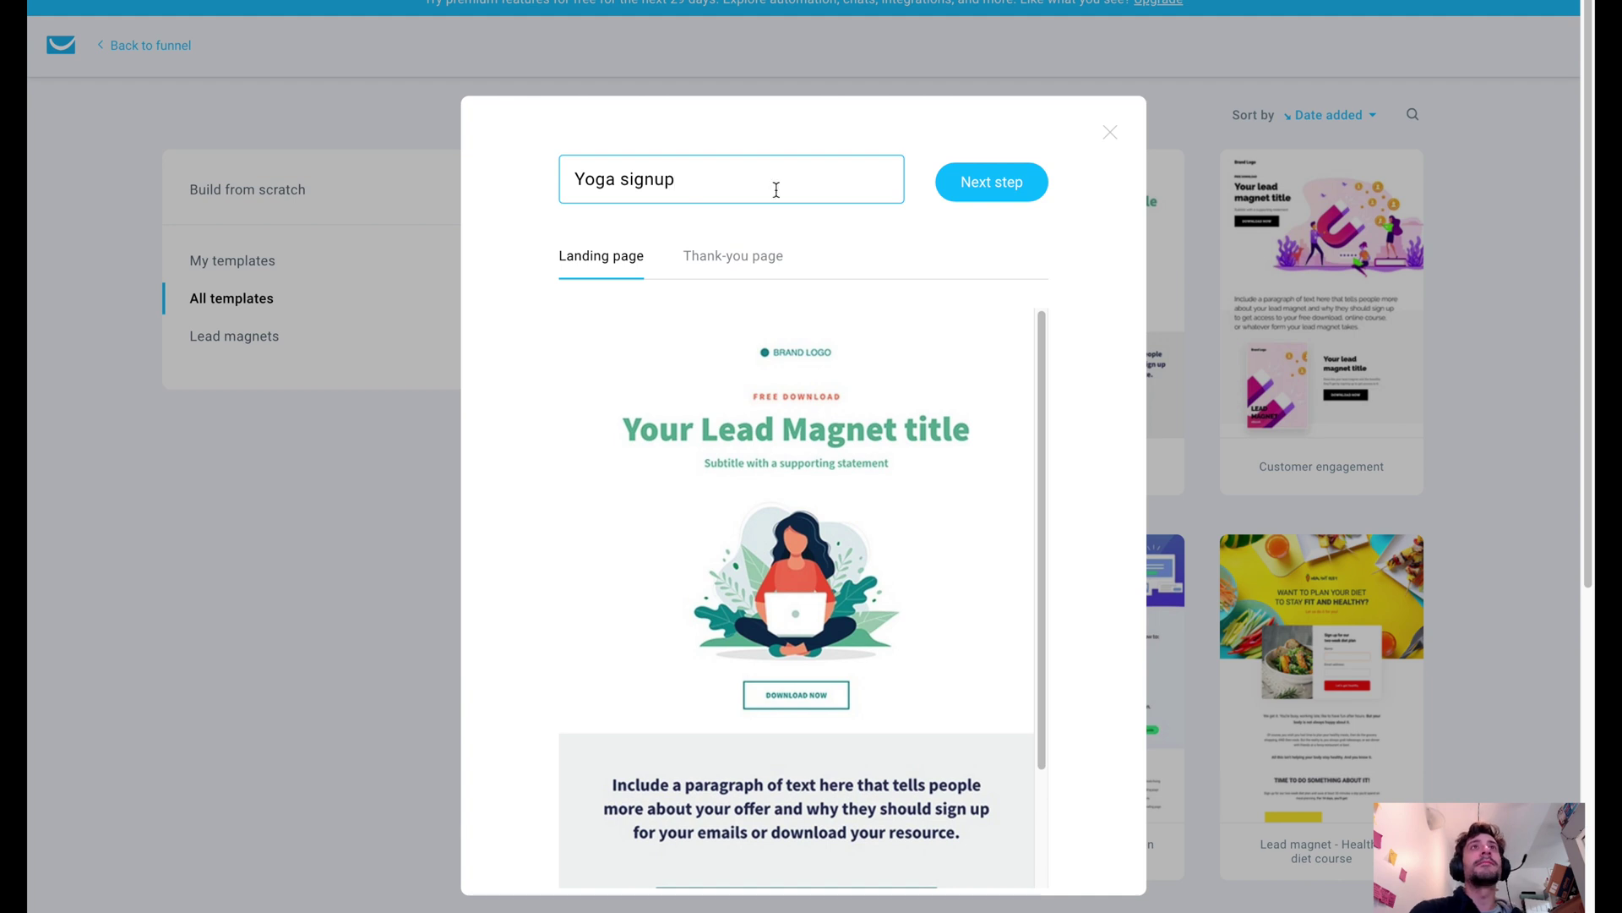
scroll(829, 533, "down", 2)
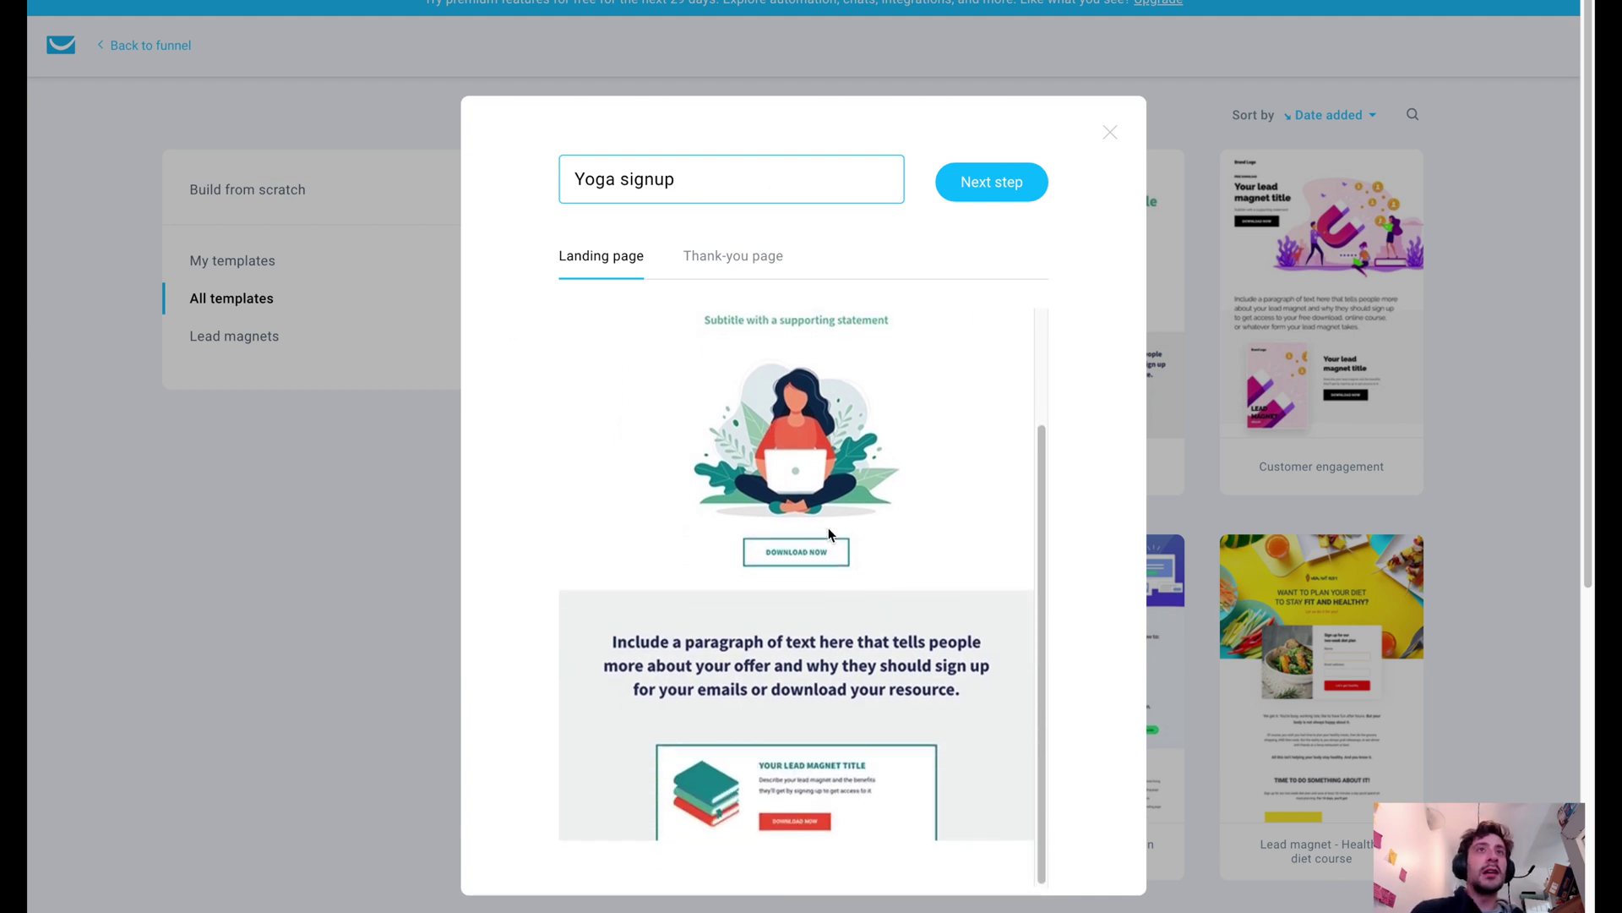
scroll(831, 562, "down", 5)
left_click(733, 256)
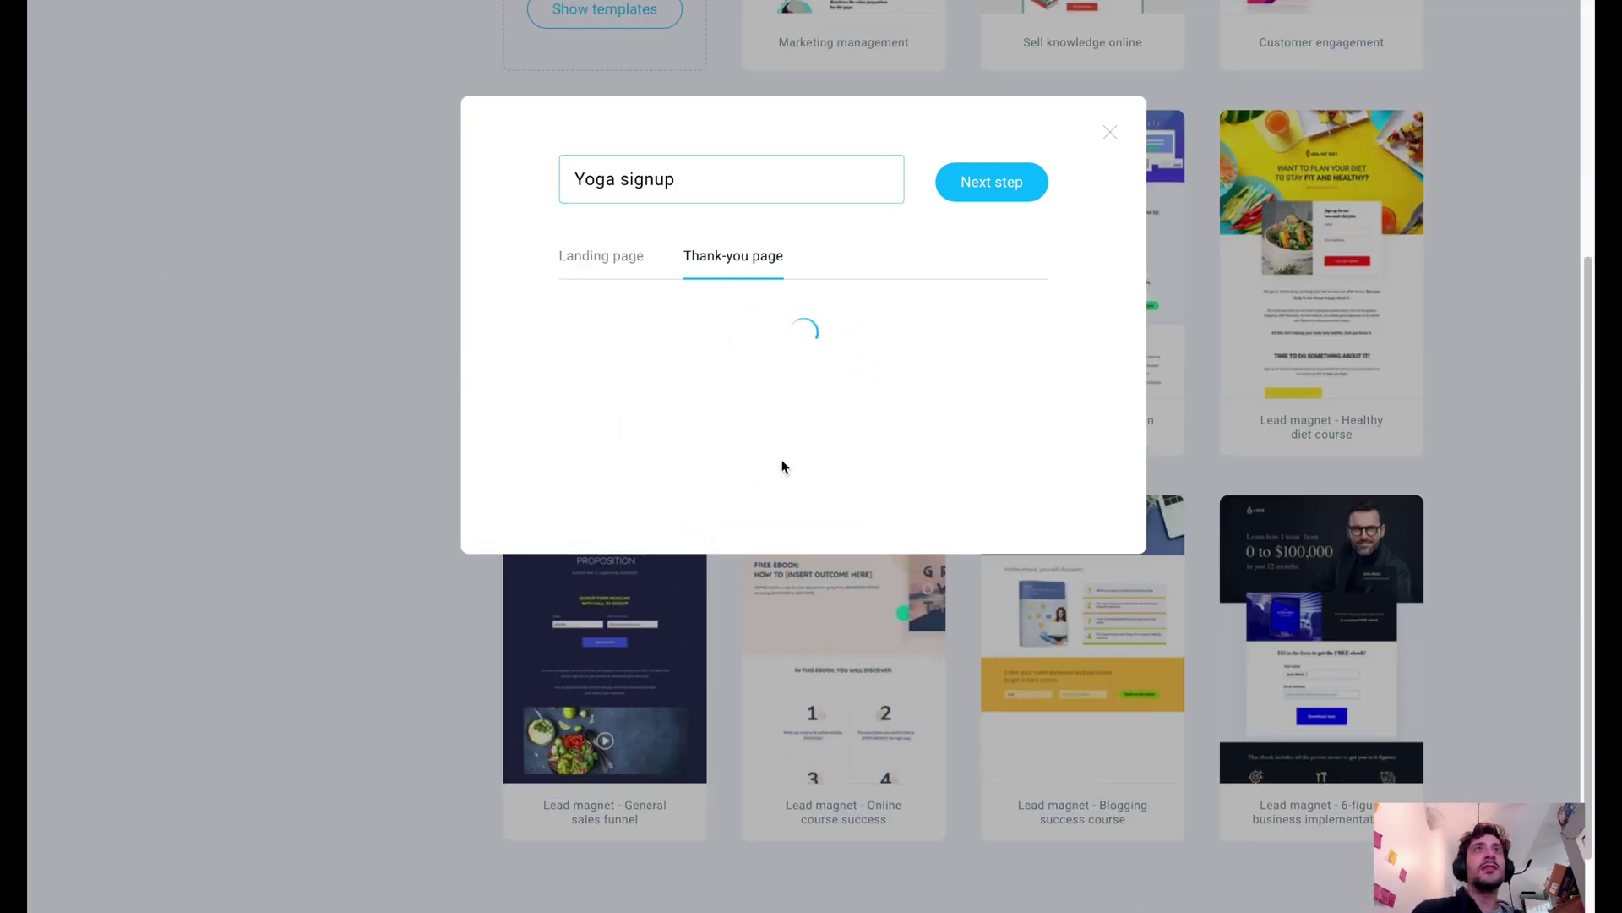
scroll(845, 431, "down", 2)
left_click(996, 183)
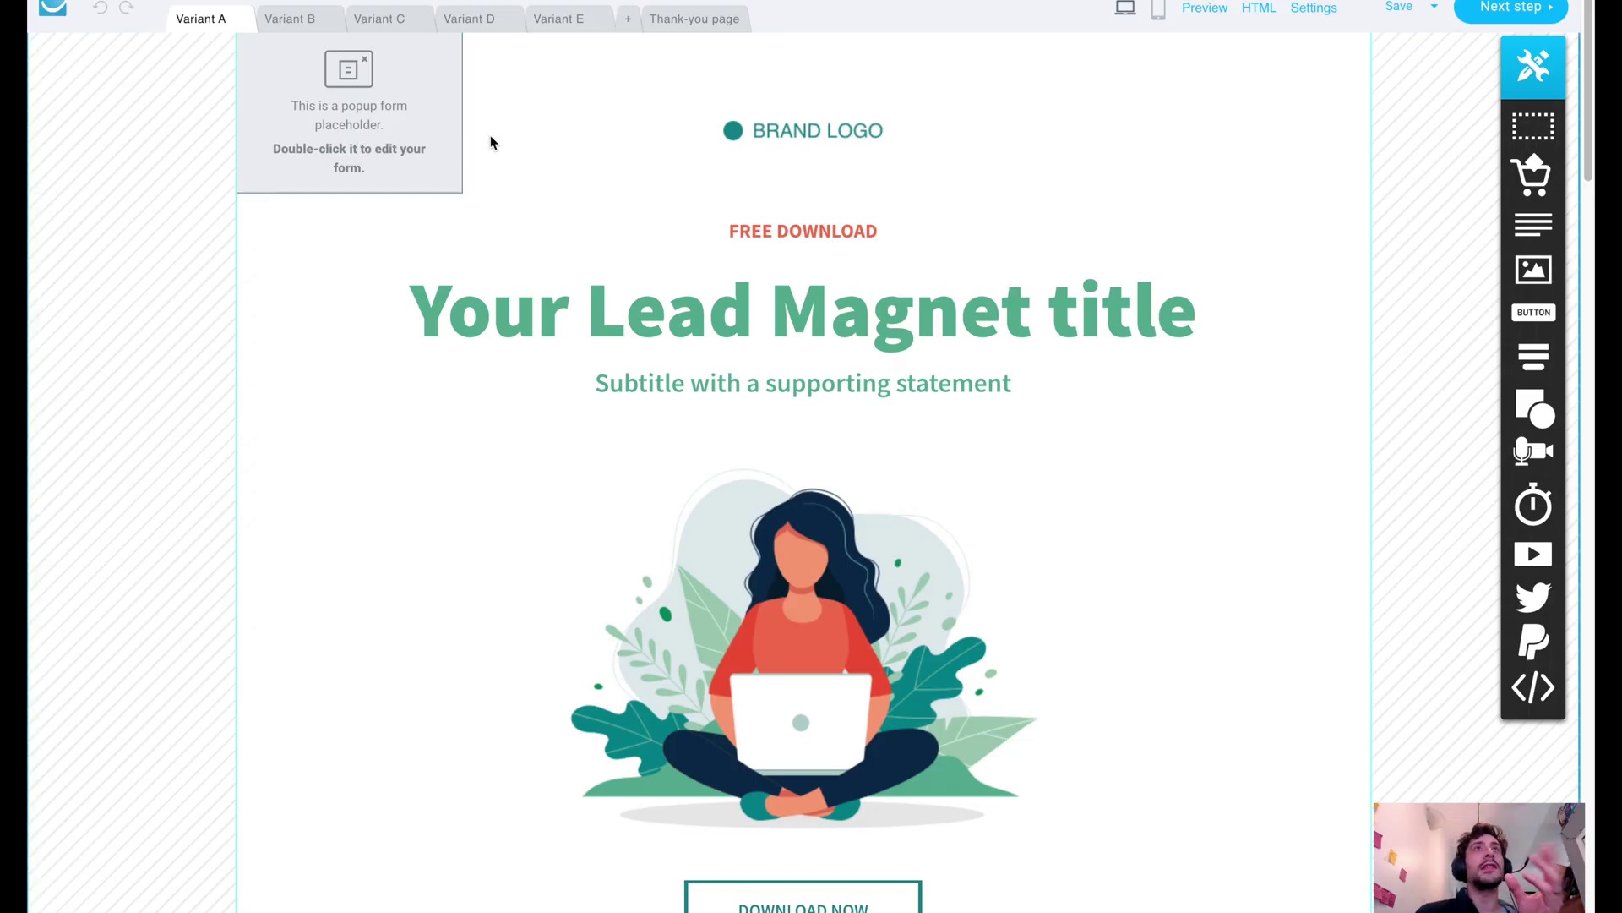
left_click(750, 127)
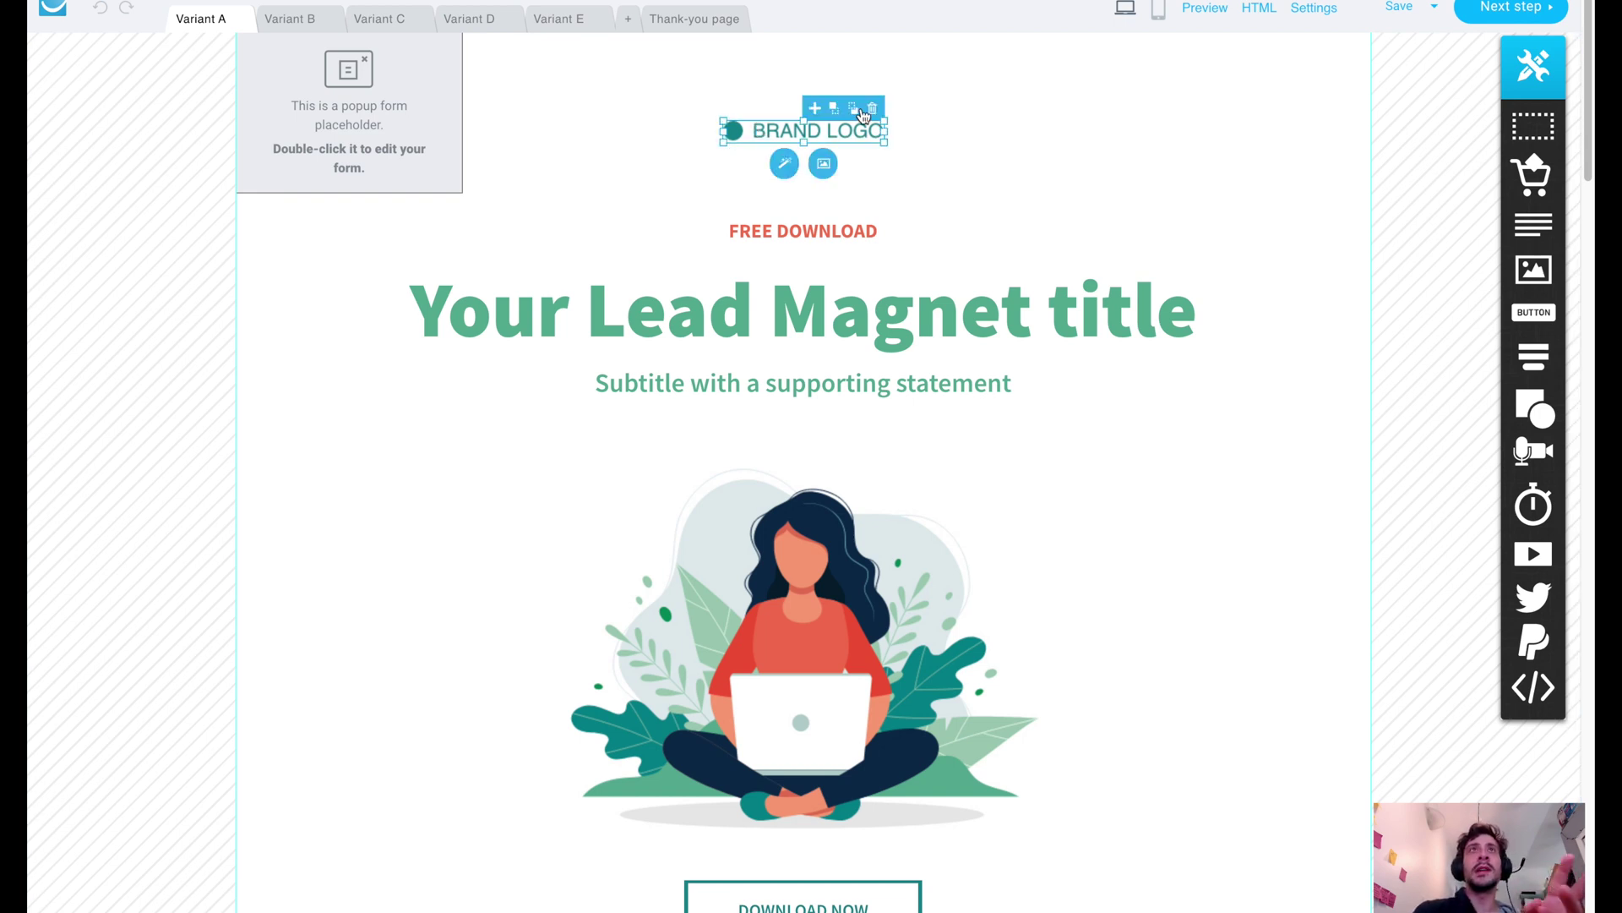
left_click(820, 160)
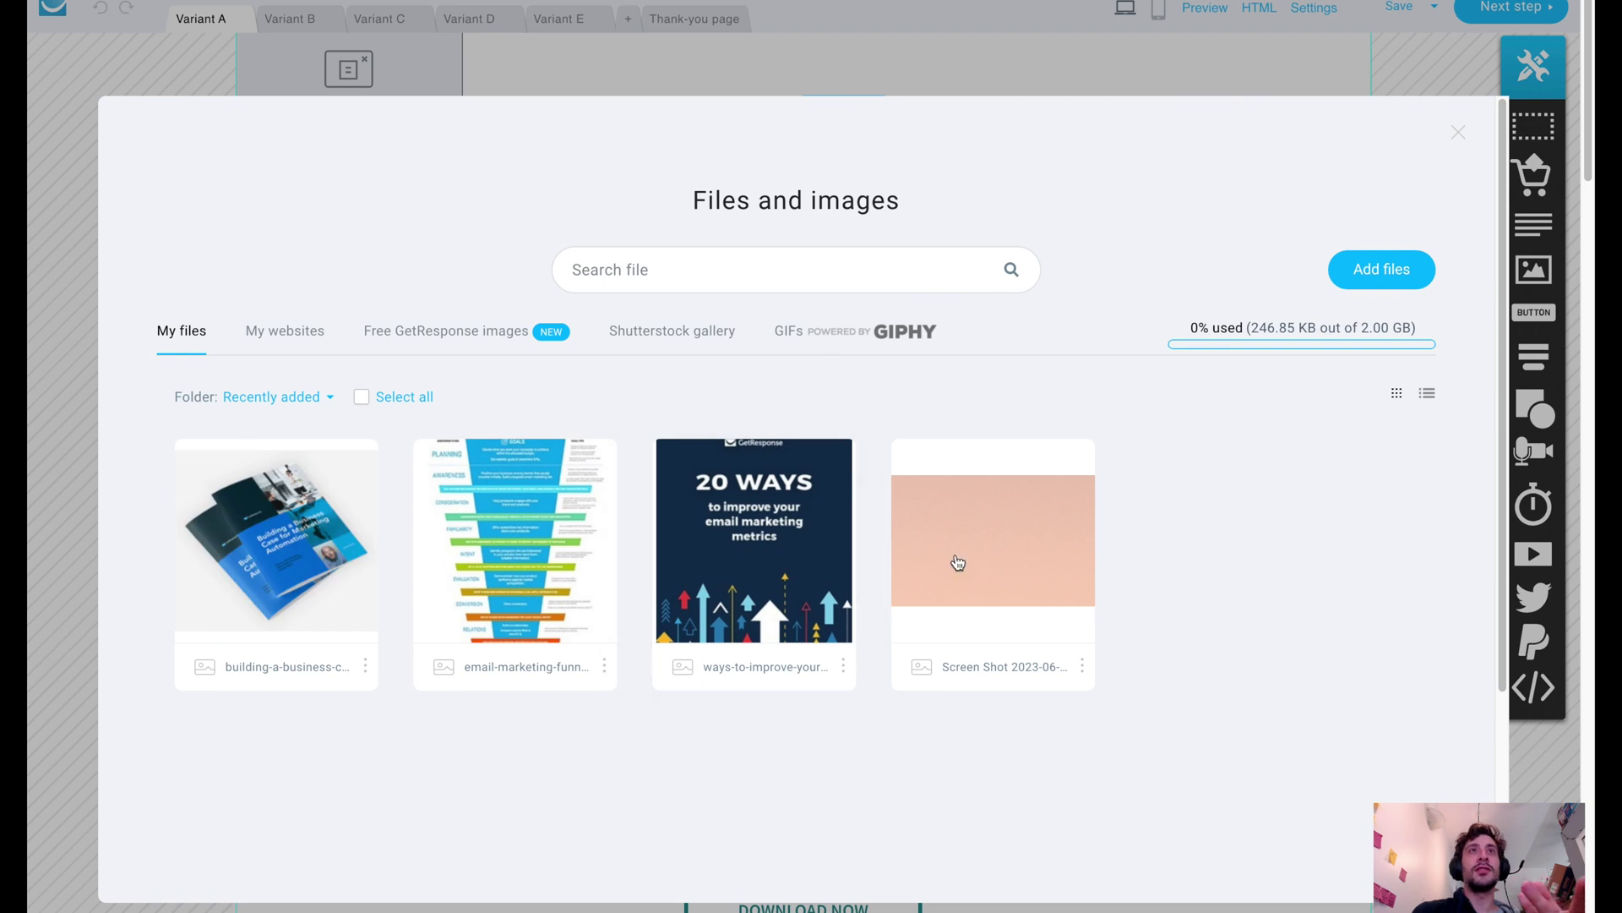
left_click(1458, 133)
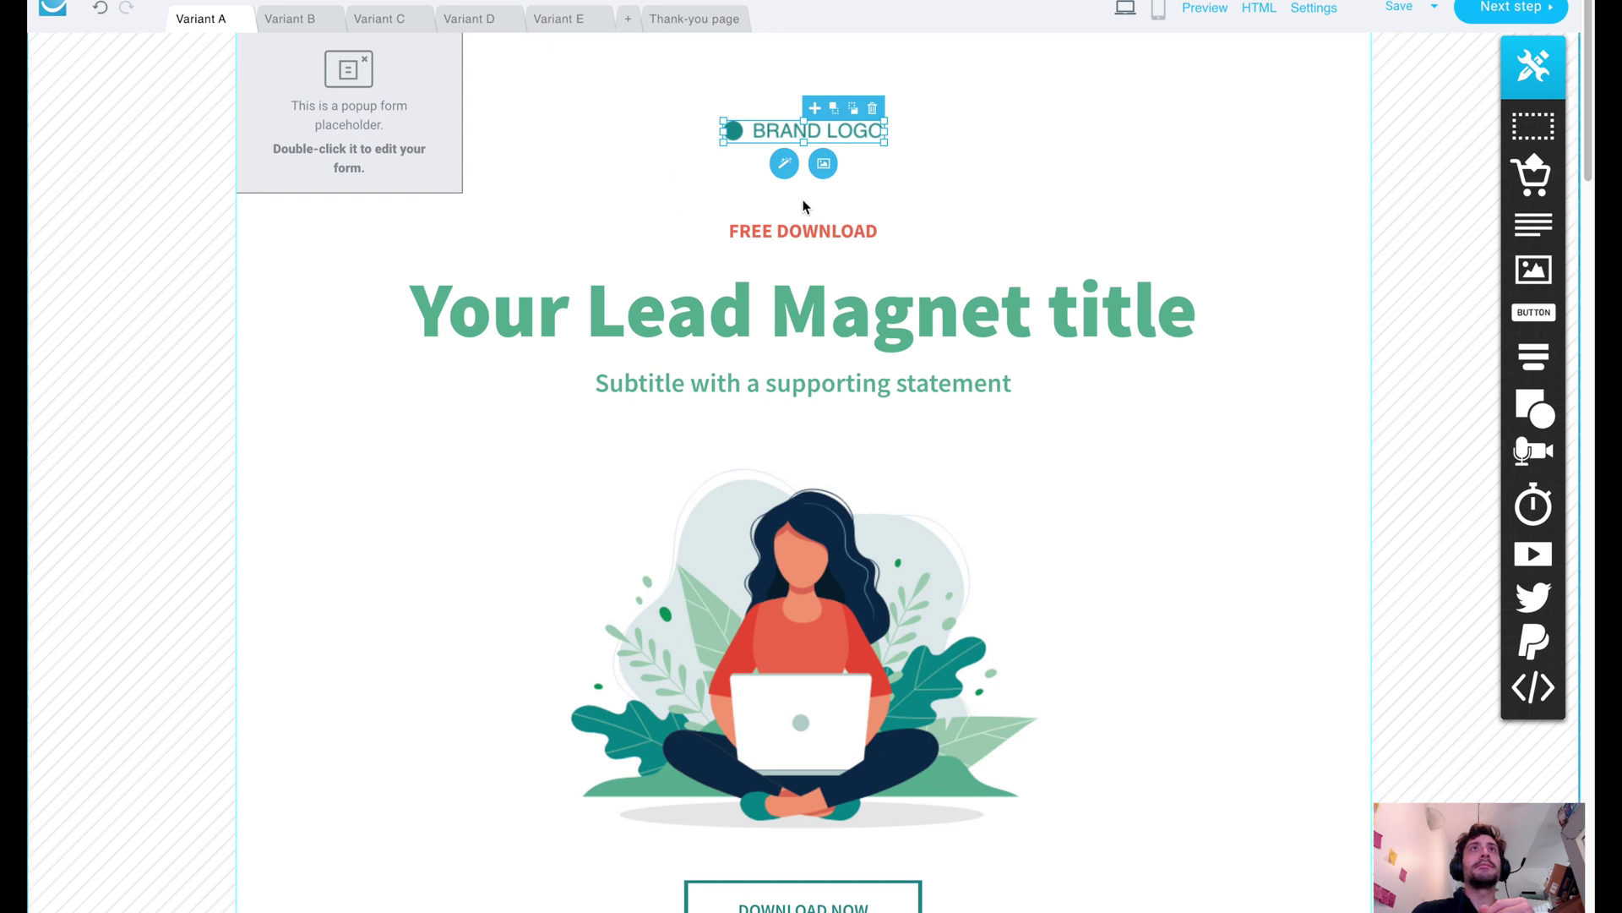
Step: Replace FREE DOWNLOAD with 'Here's your flexibility guide for getting ready for yoga' and widen its box
left_click(771, 230)
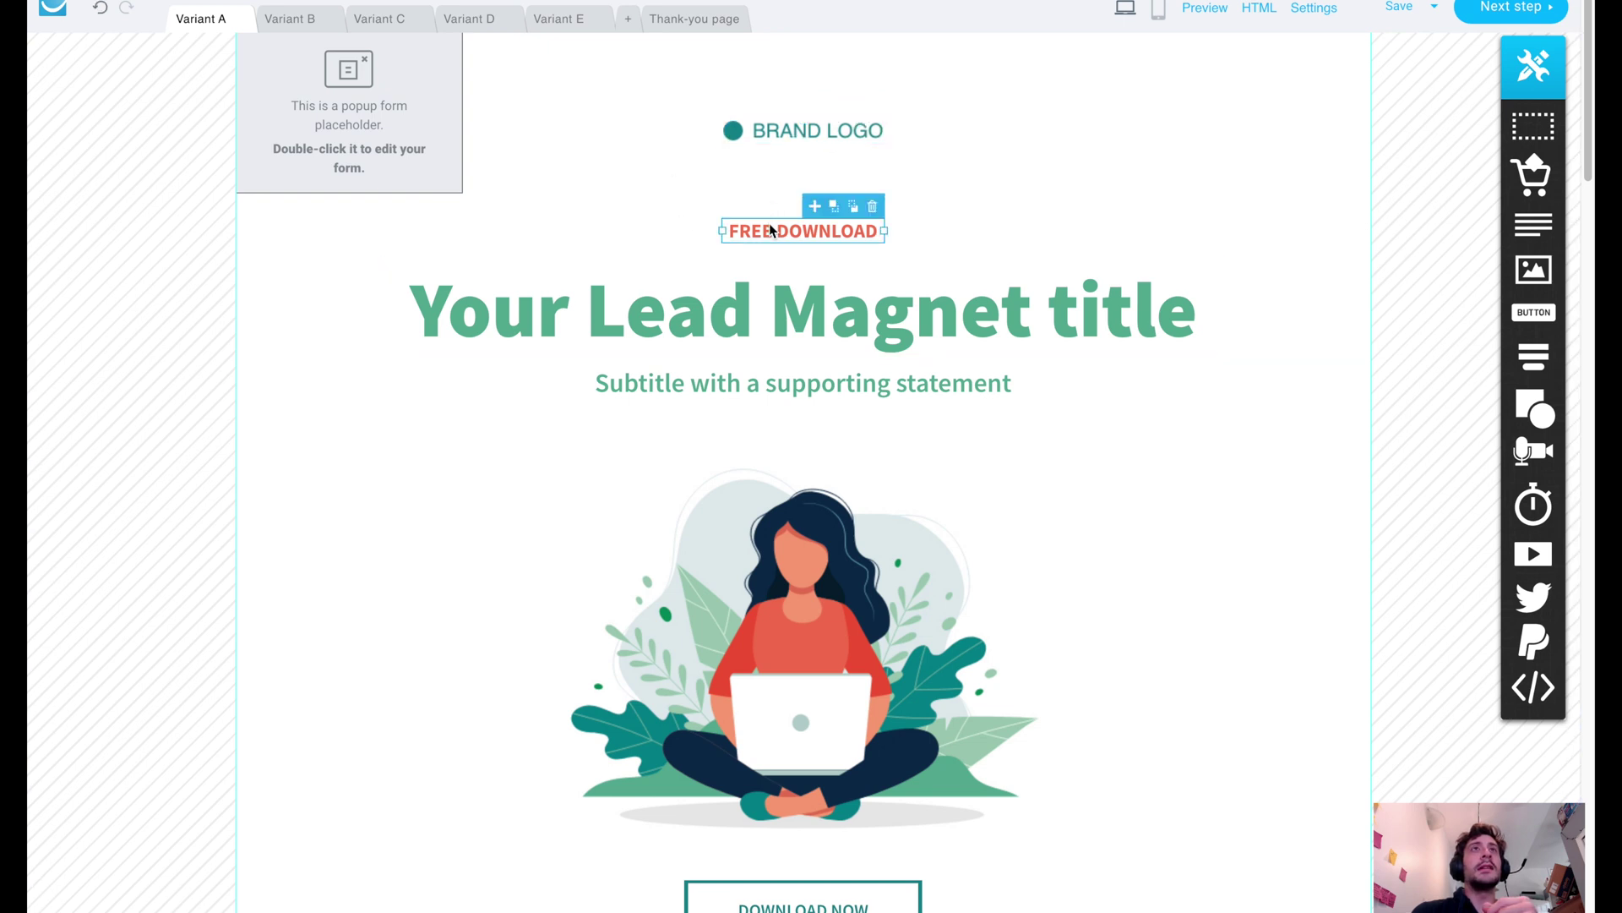
double_click(784, 231)
key("BackSpace")
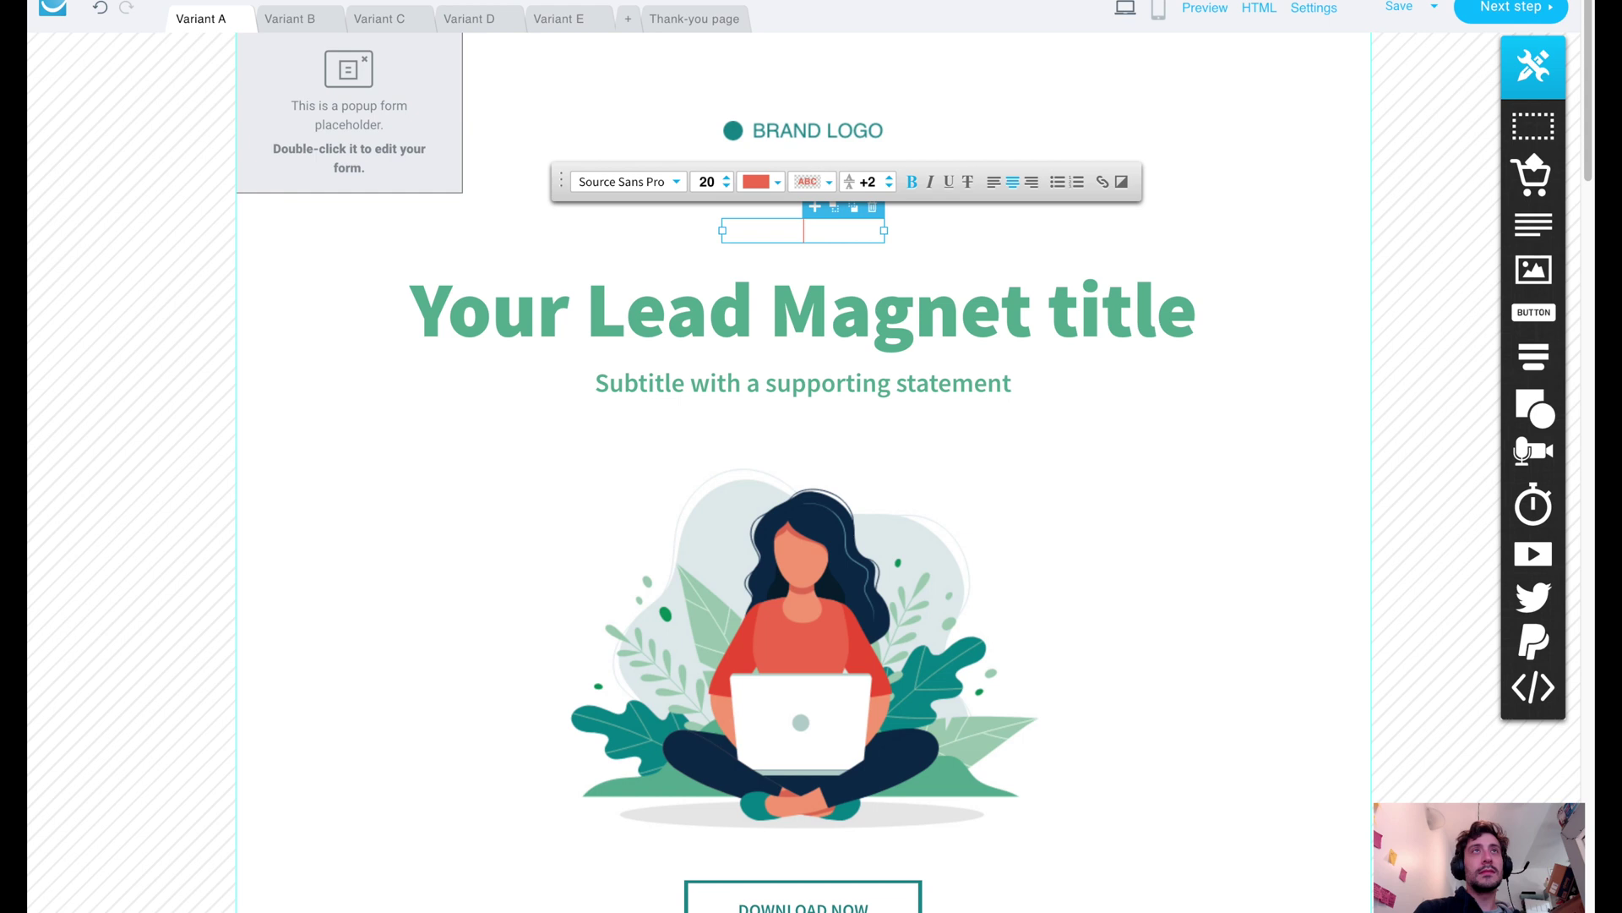
type("Here's your")
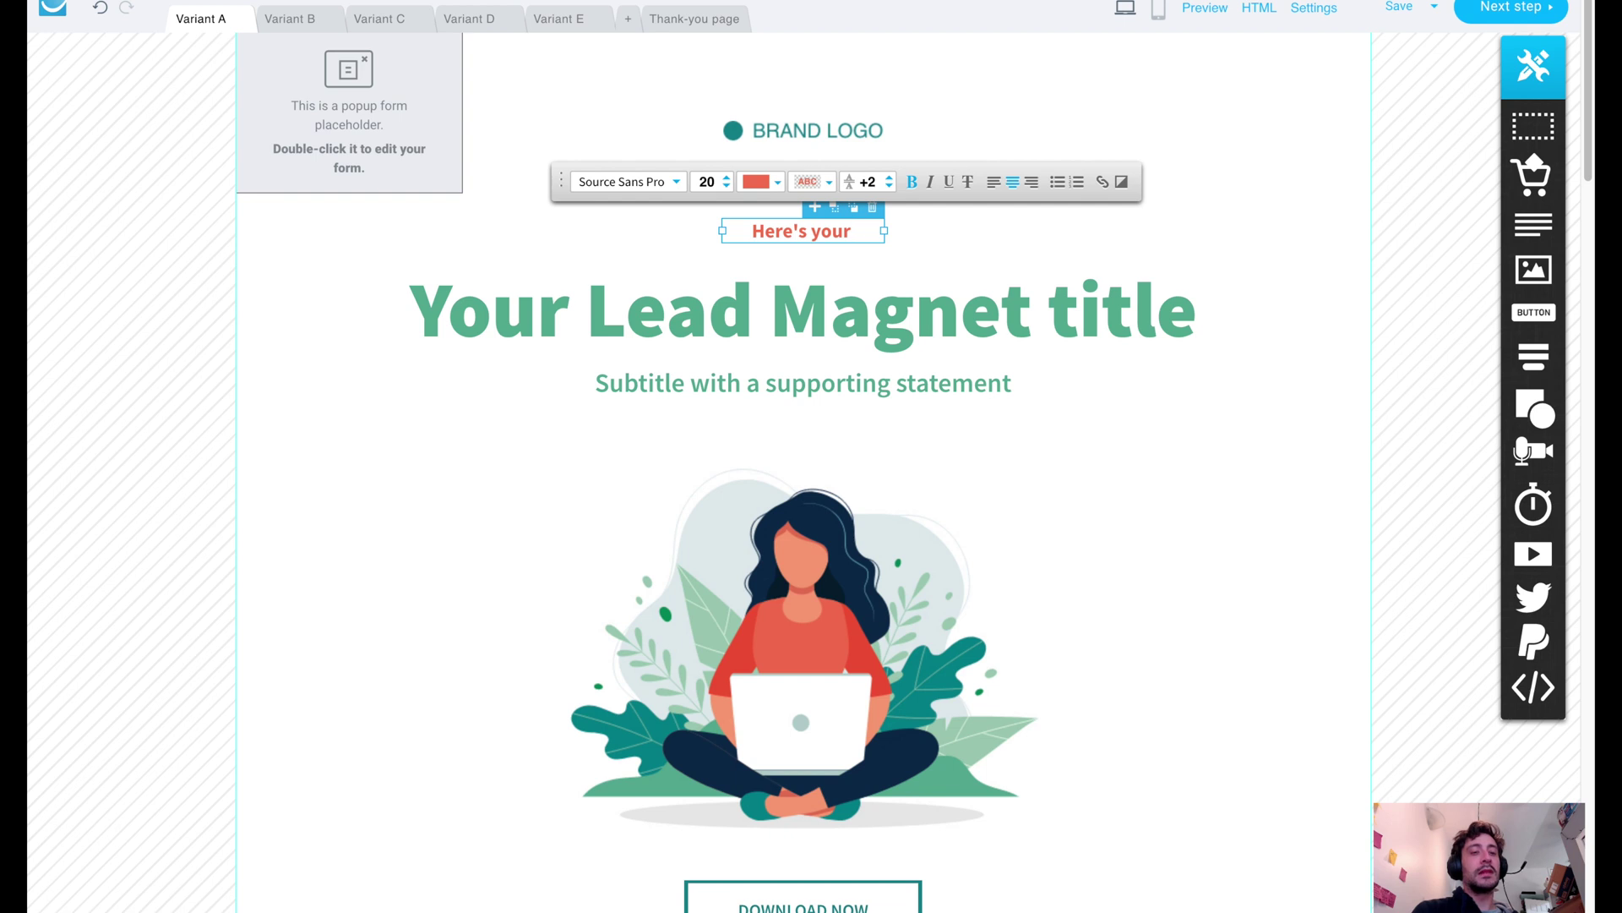
type(" flexi")
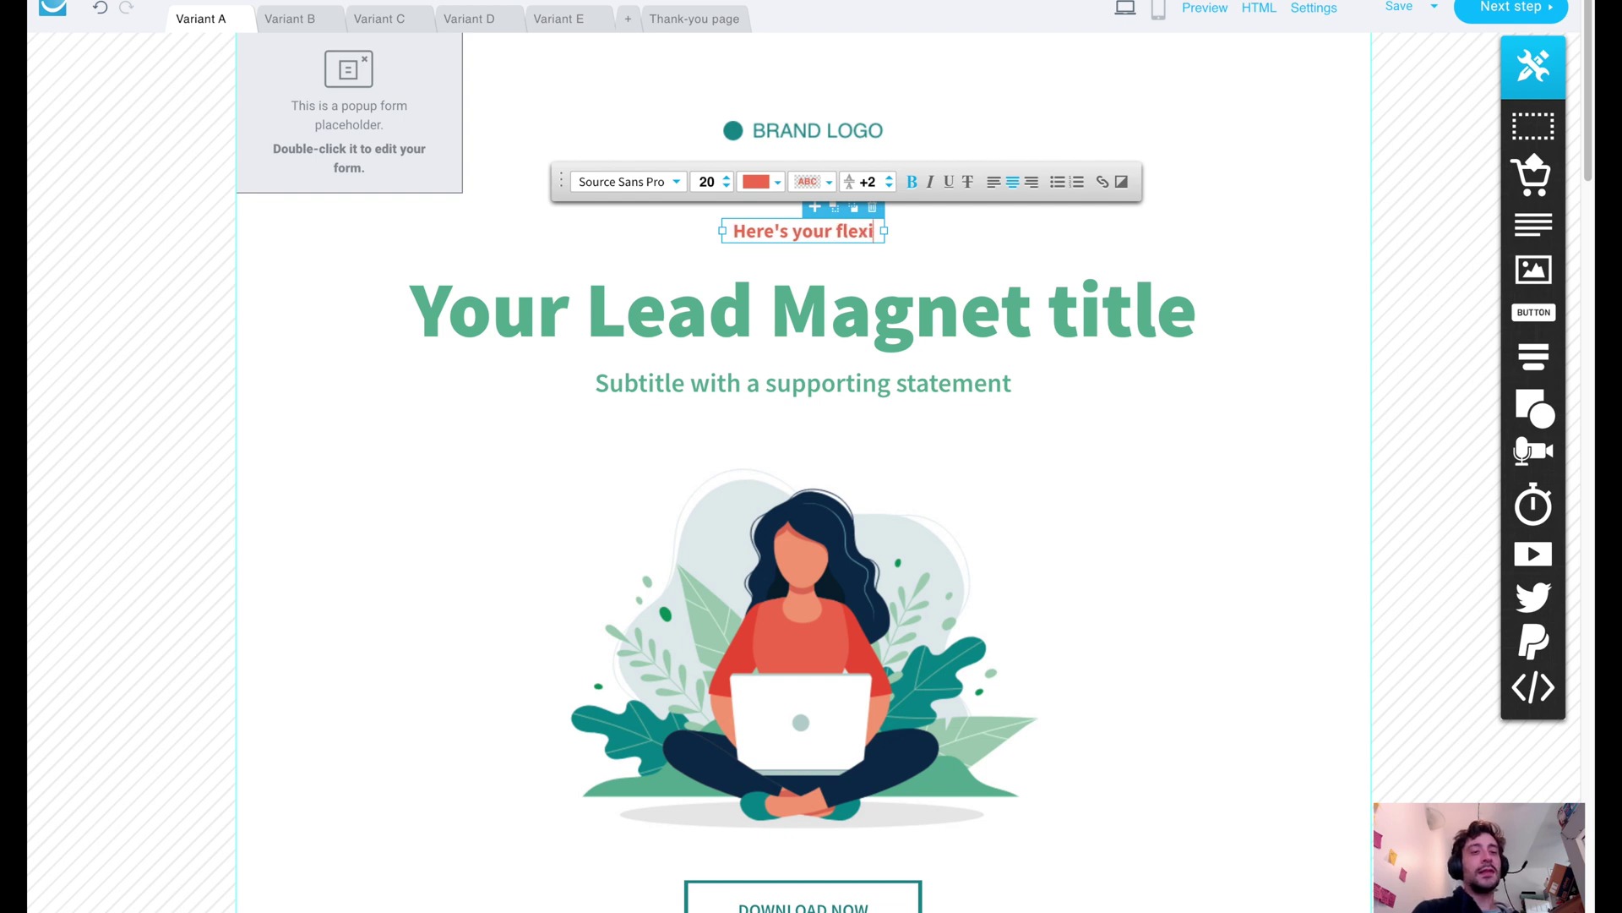
type("bility guide")
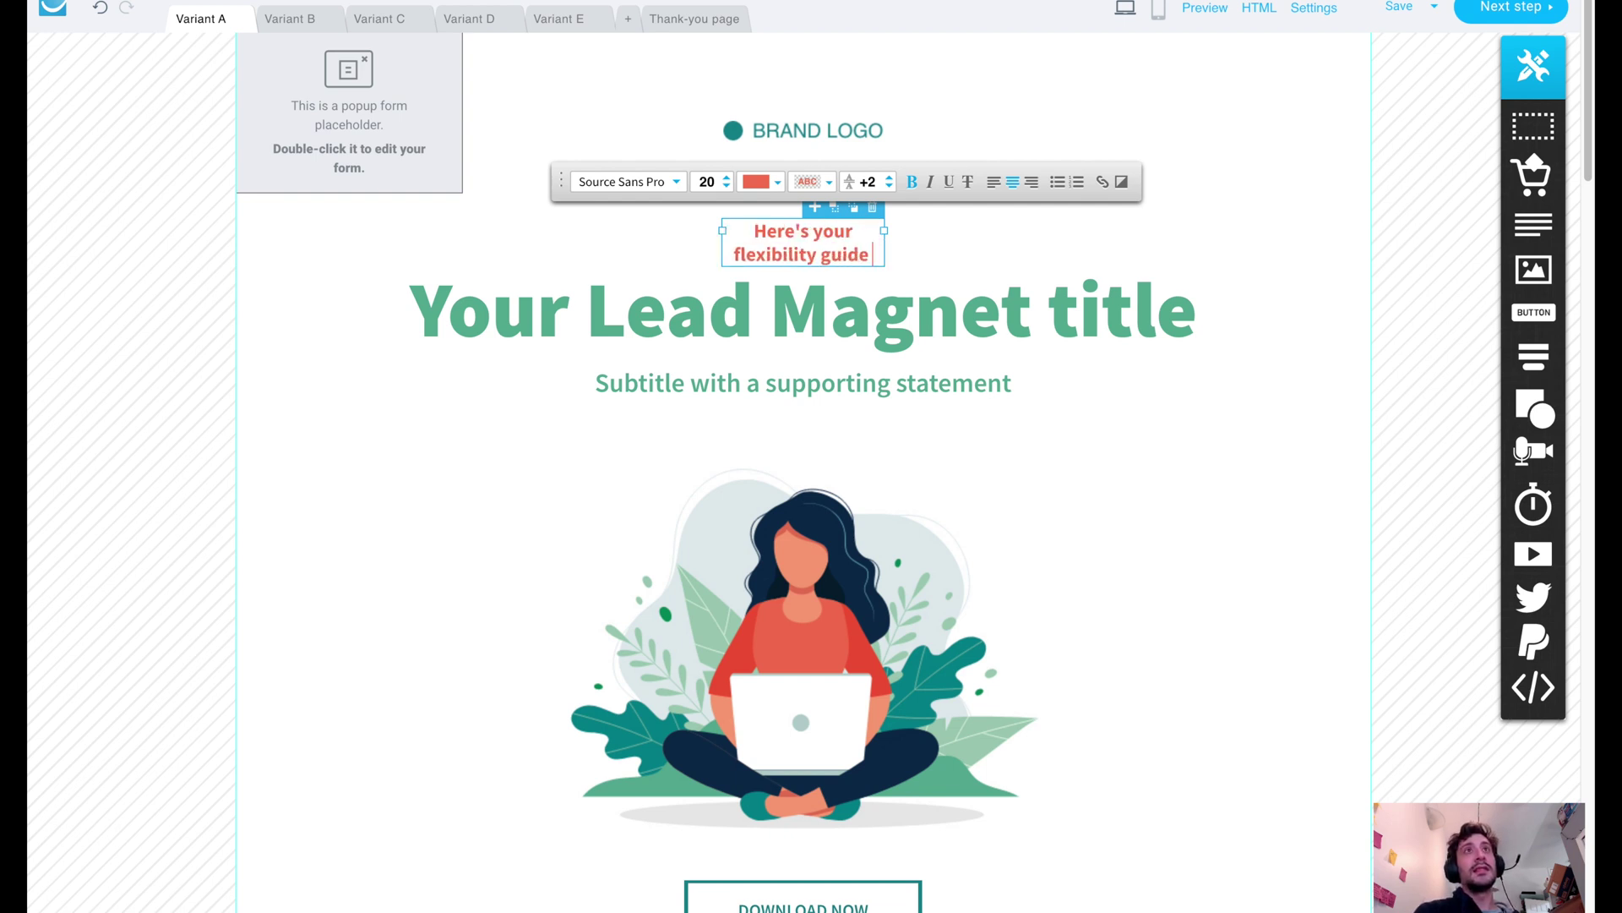
type(" for getting ready")
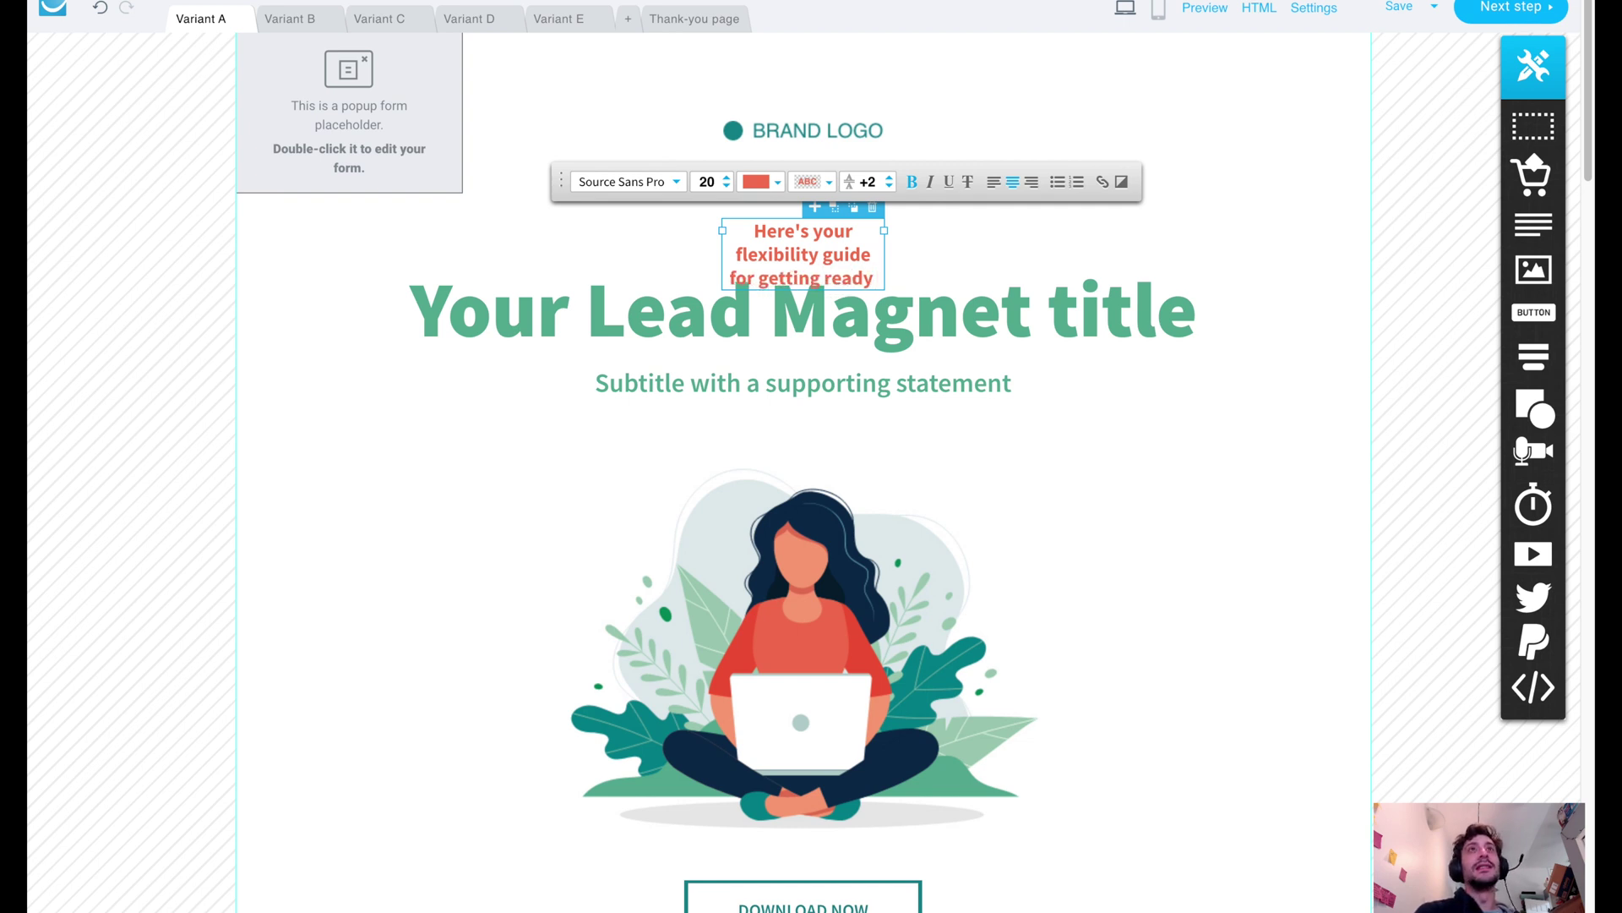
type(" for yoga")
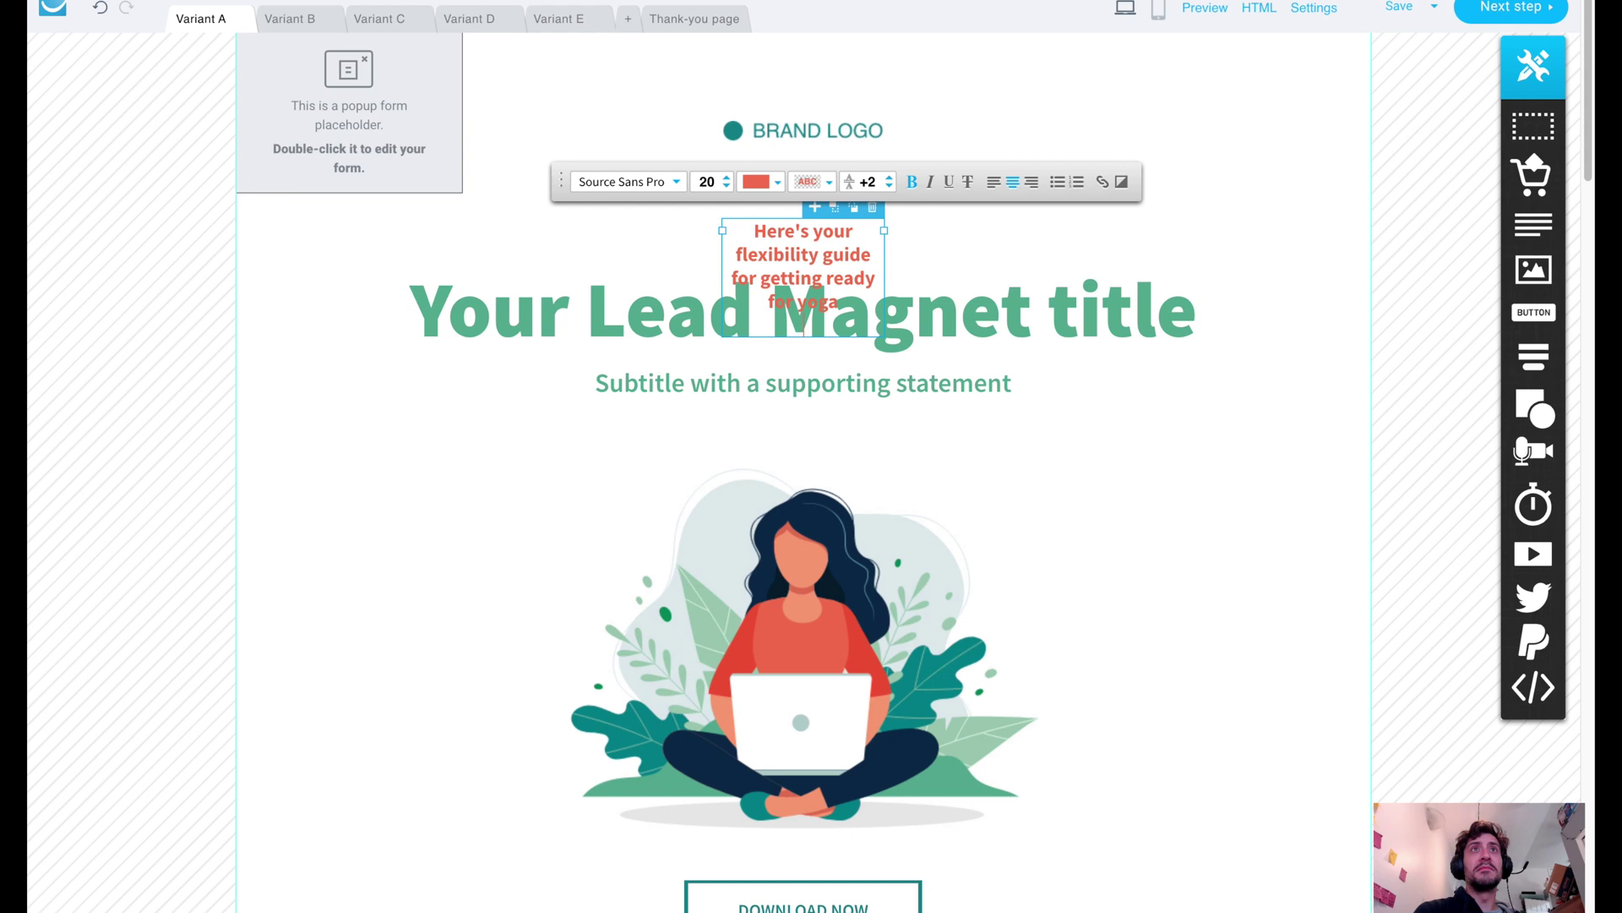
left_click_drag(883, 230, 712, 209)
left_click(598, 345)
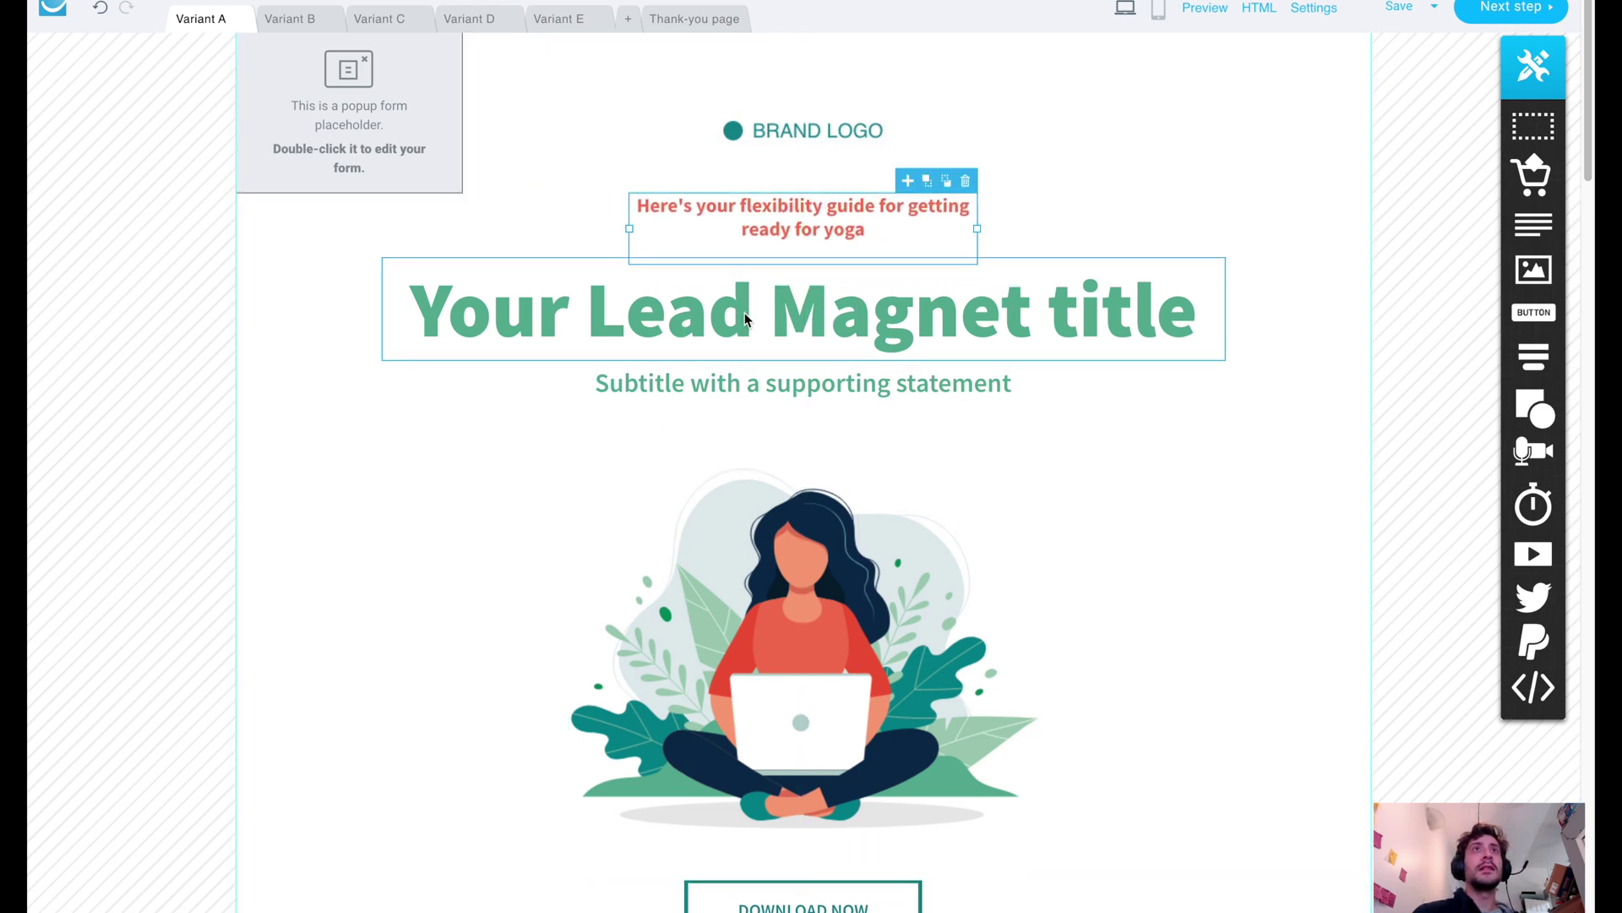
Step: Change the title to 'Yoga For Dads' and the subtitle to 'Unlock your full potential'
double_click(745, 313)
type("Yoga f")
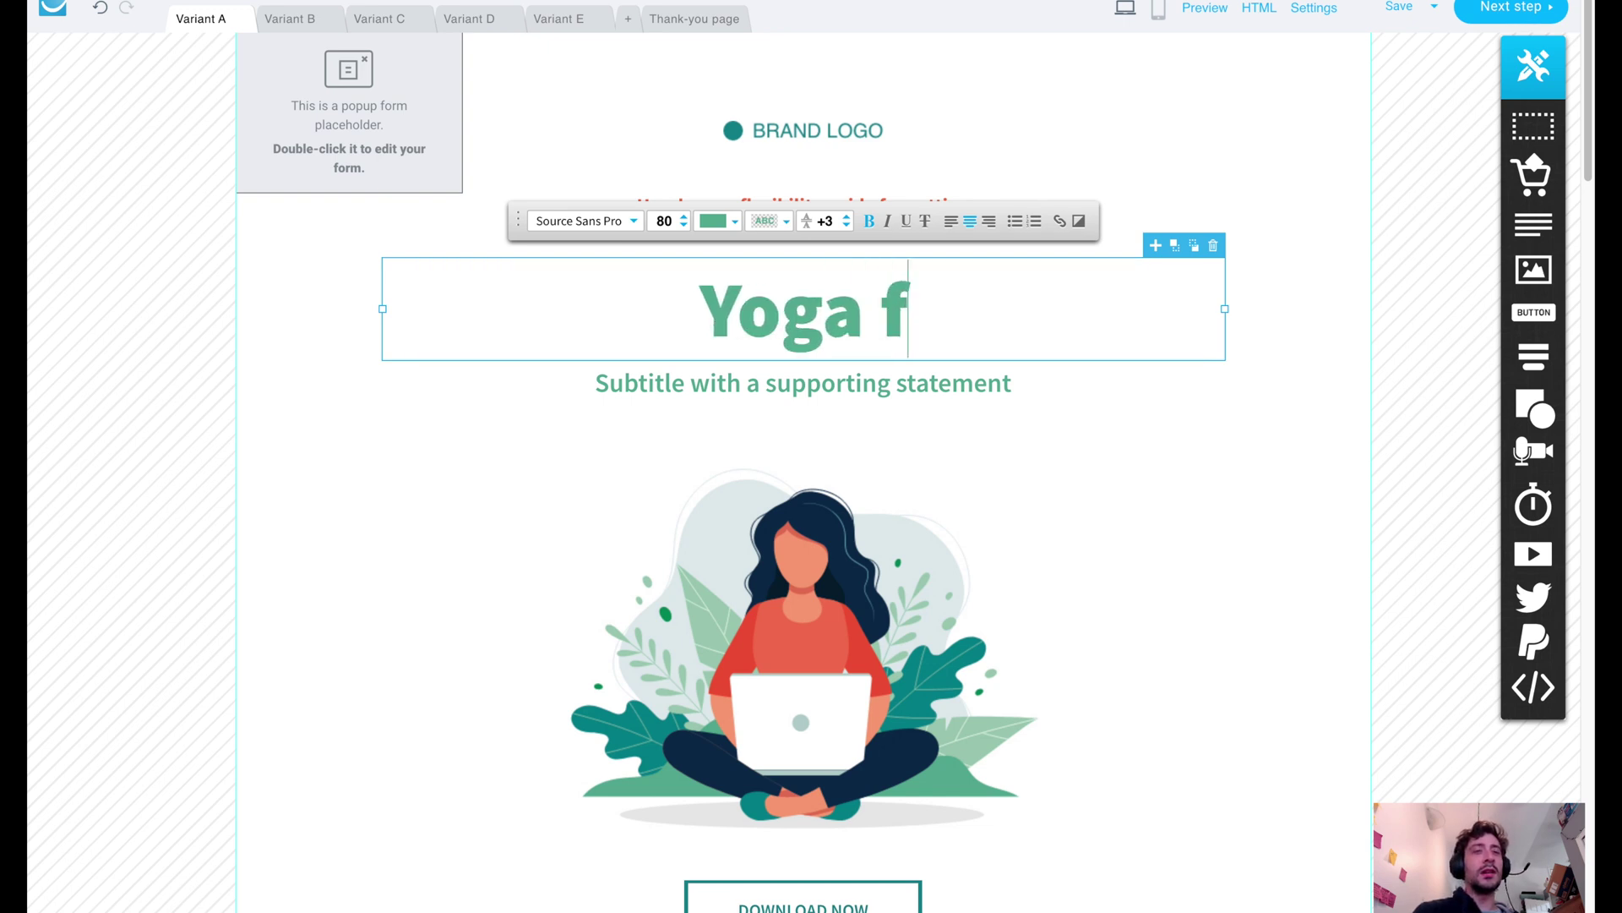
key("BackSpace")
type("For F")
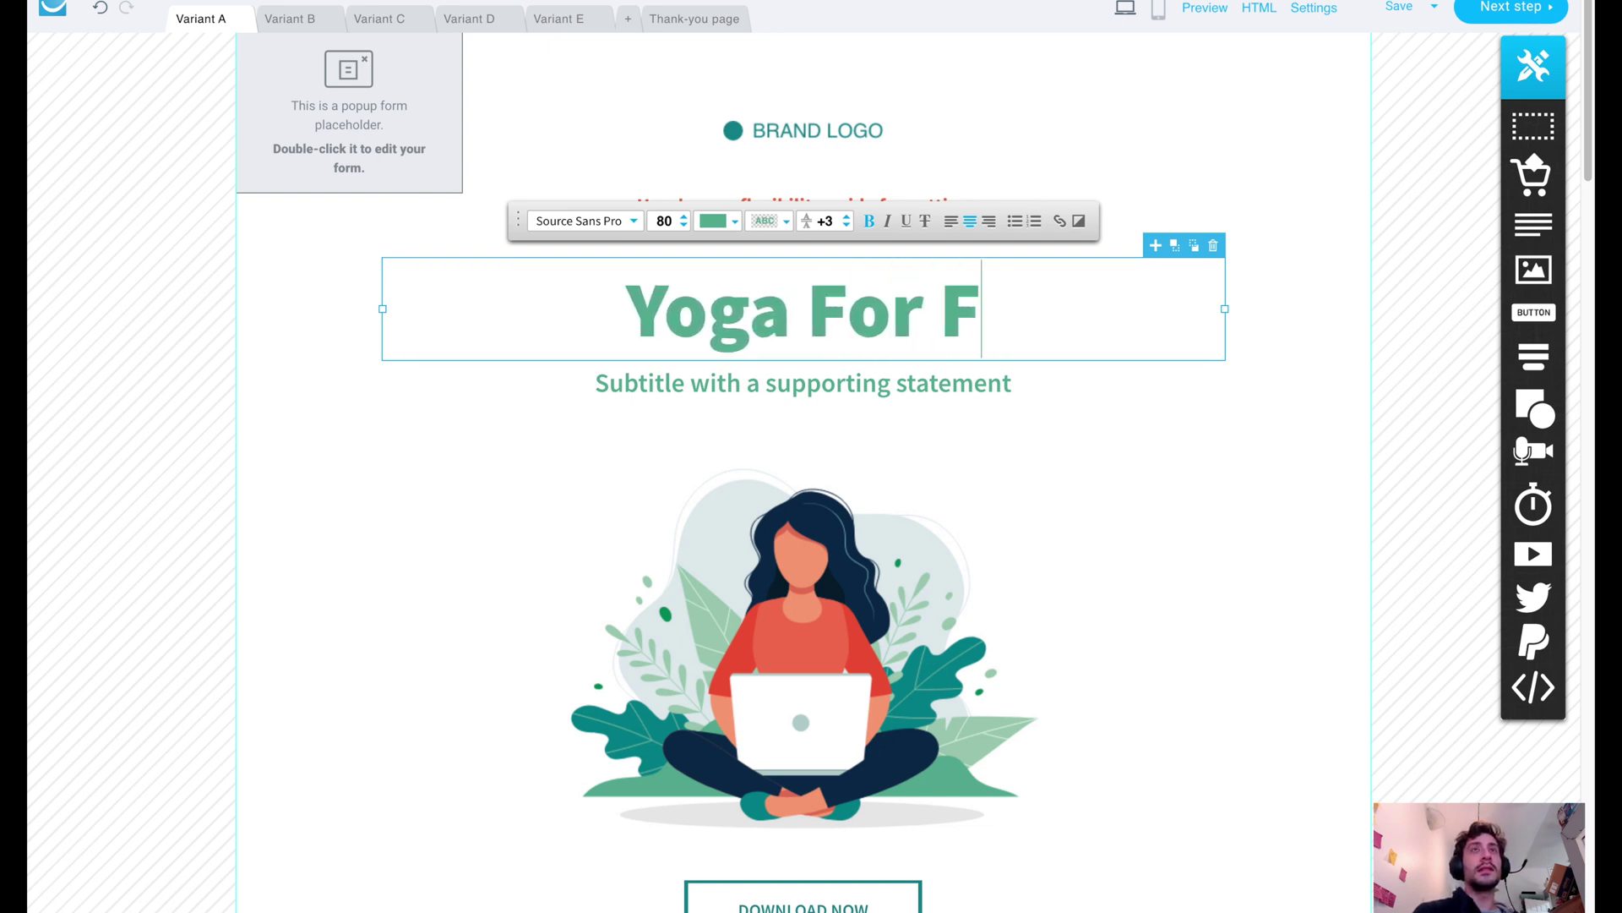
key("BackSpace")
type("Dads")
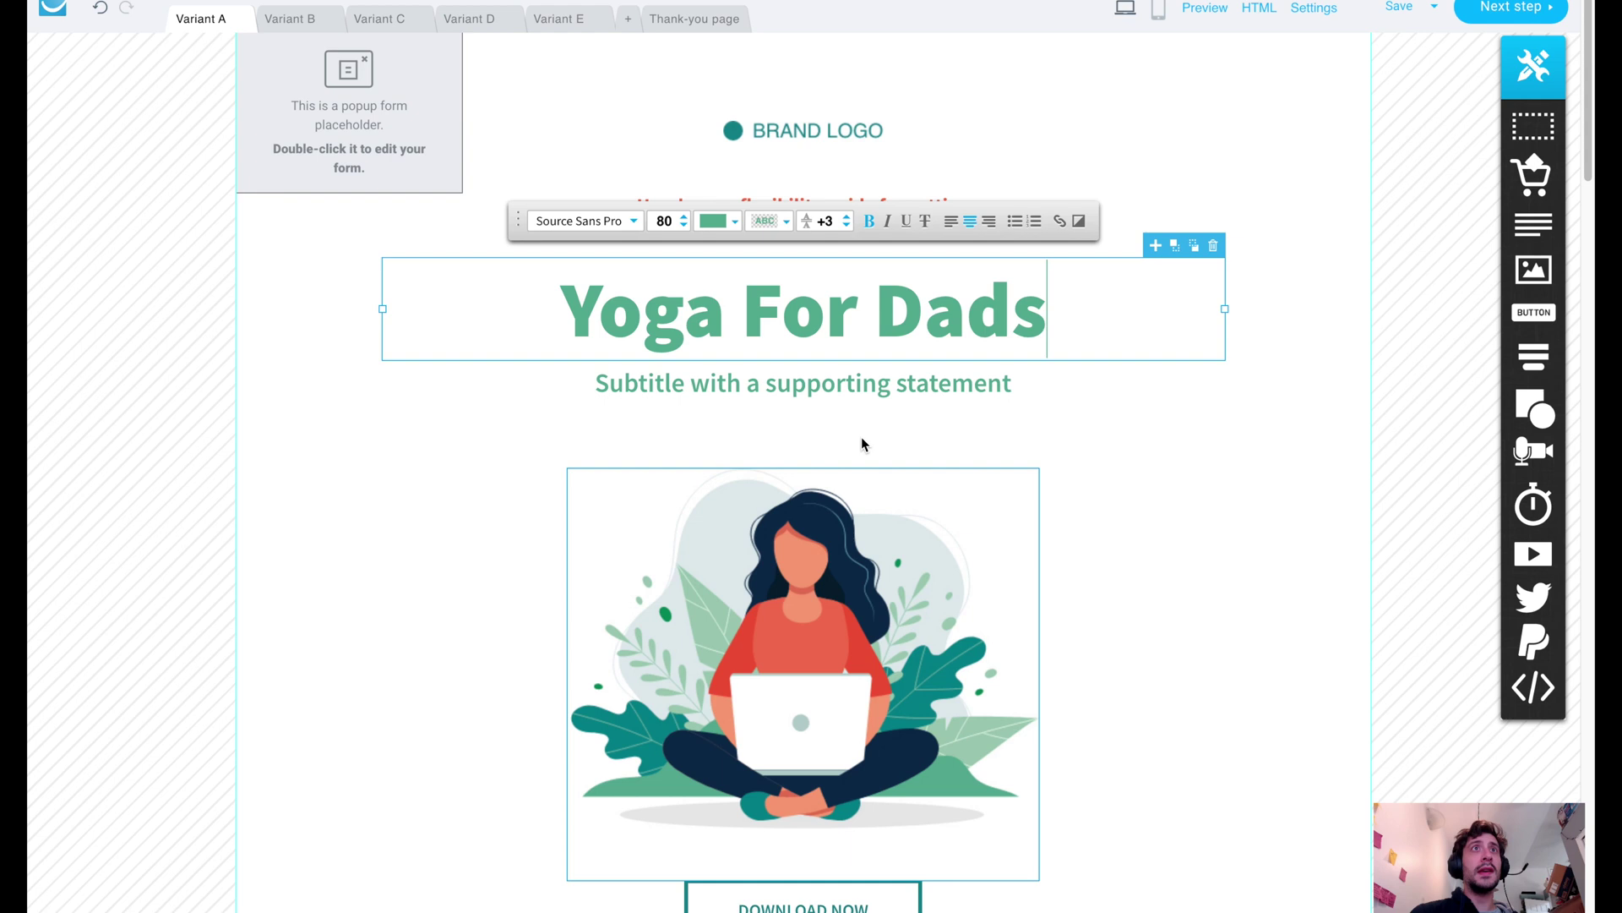
left_click(862, 382)
left_click(893, 386)
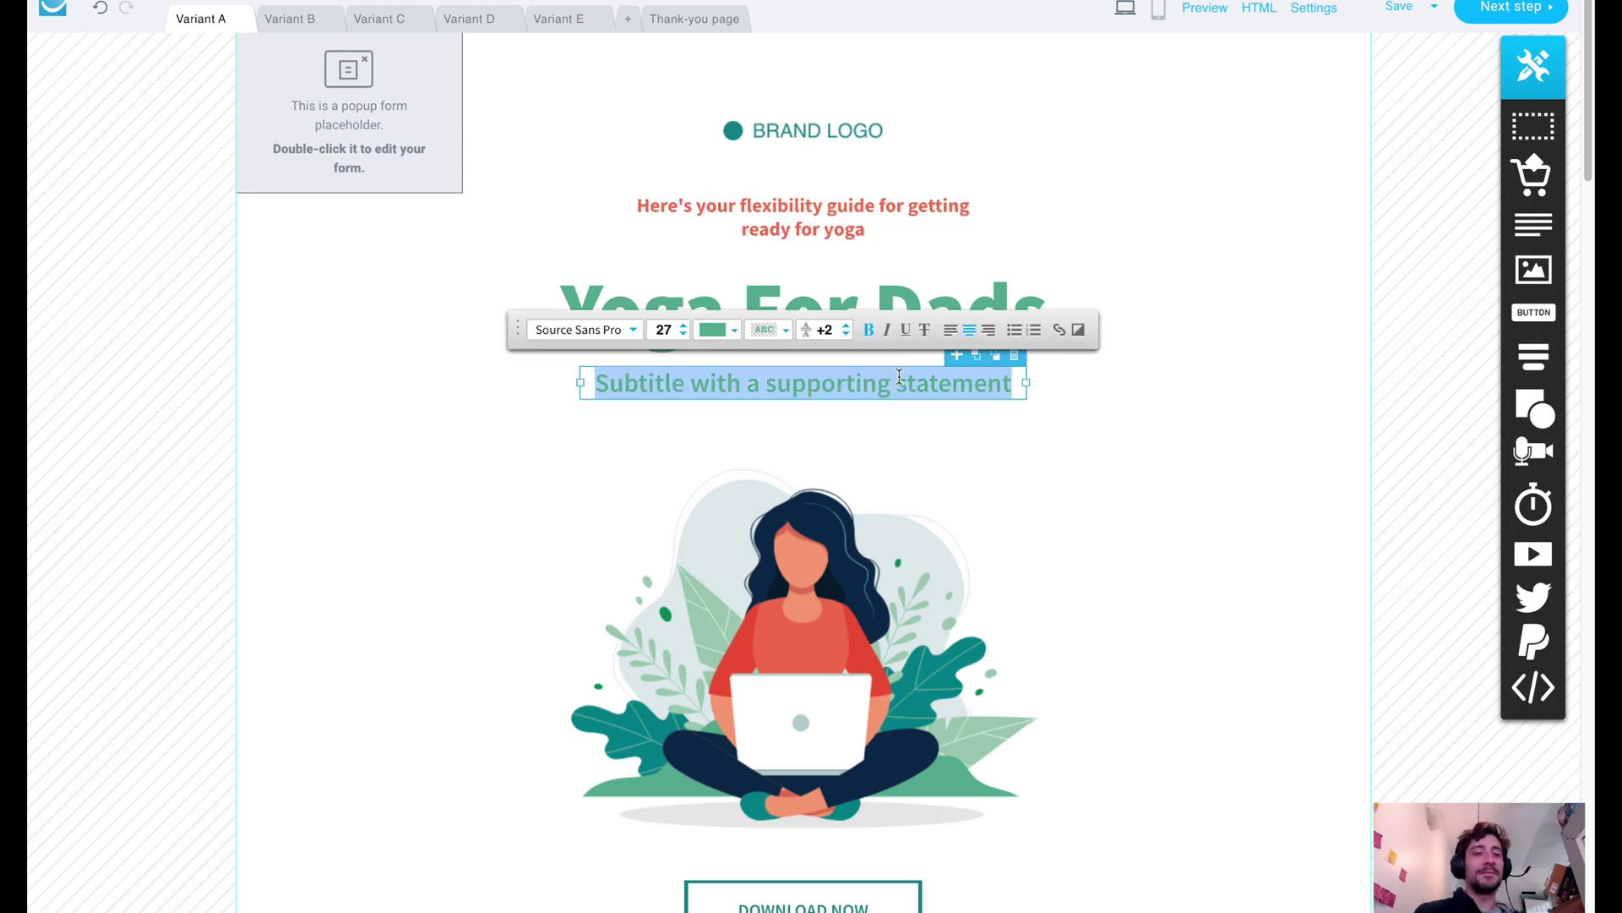
type("Unlock")
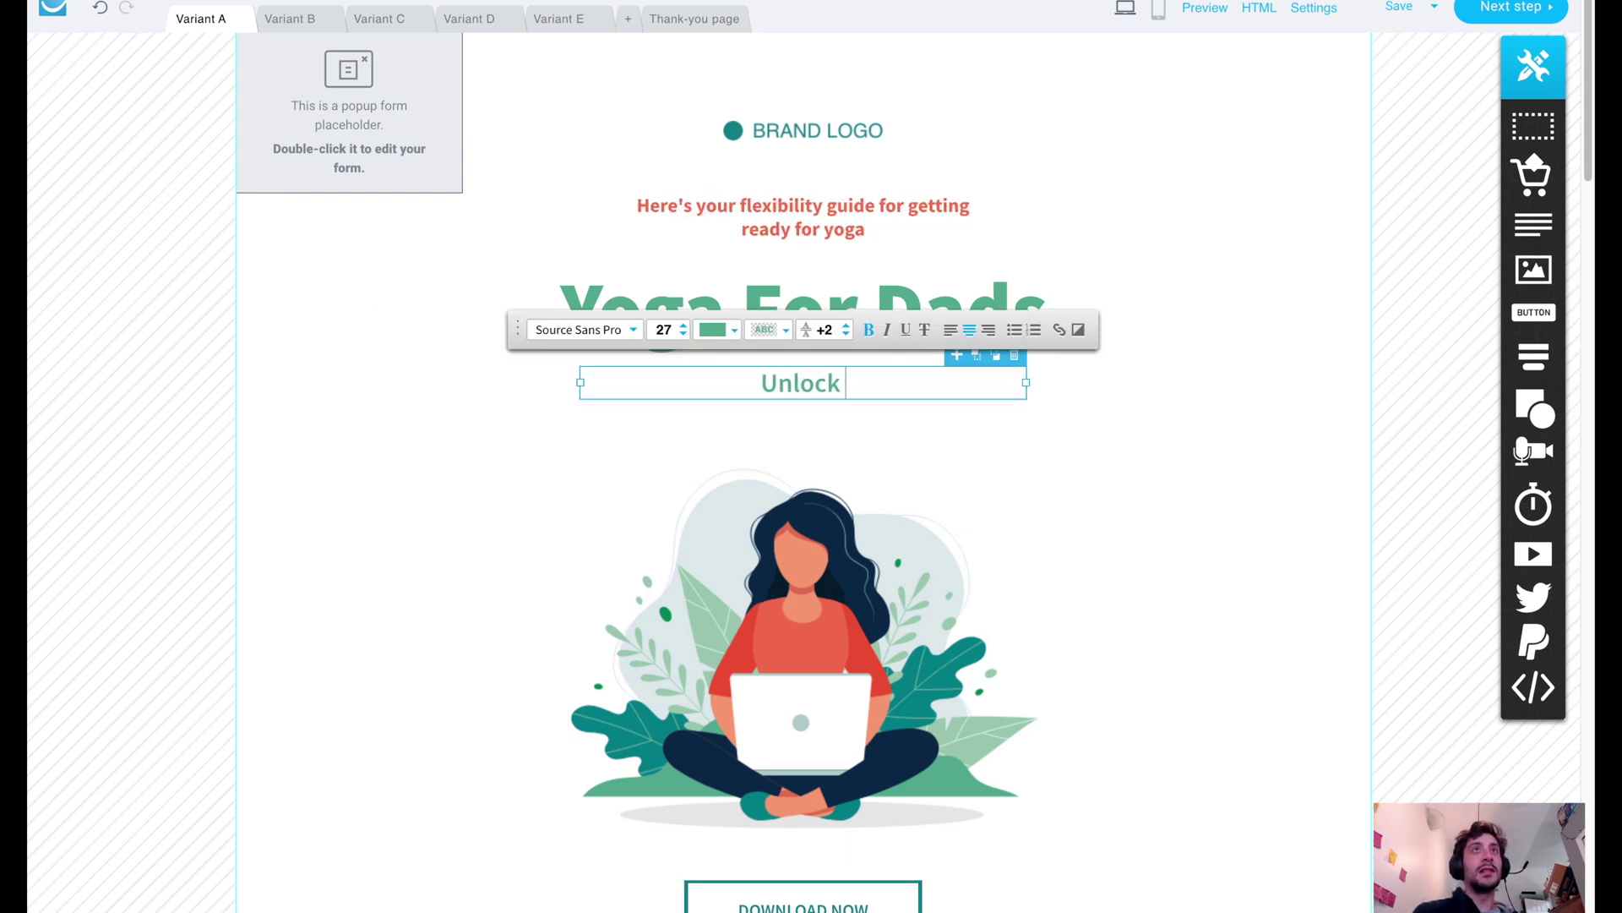
type(" your full potential")
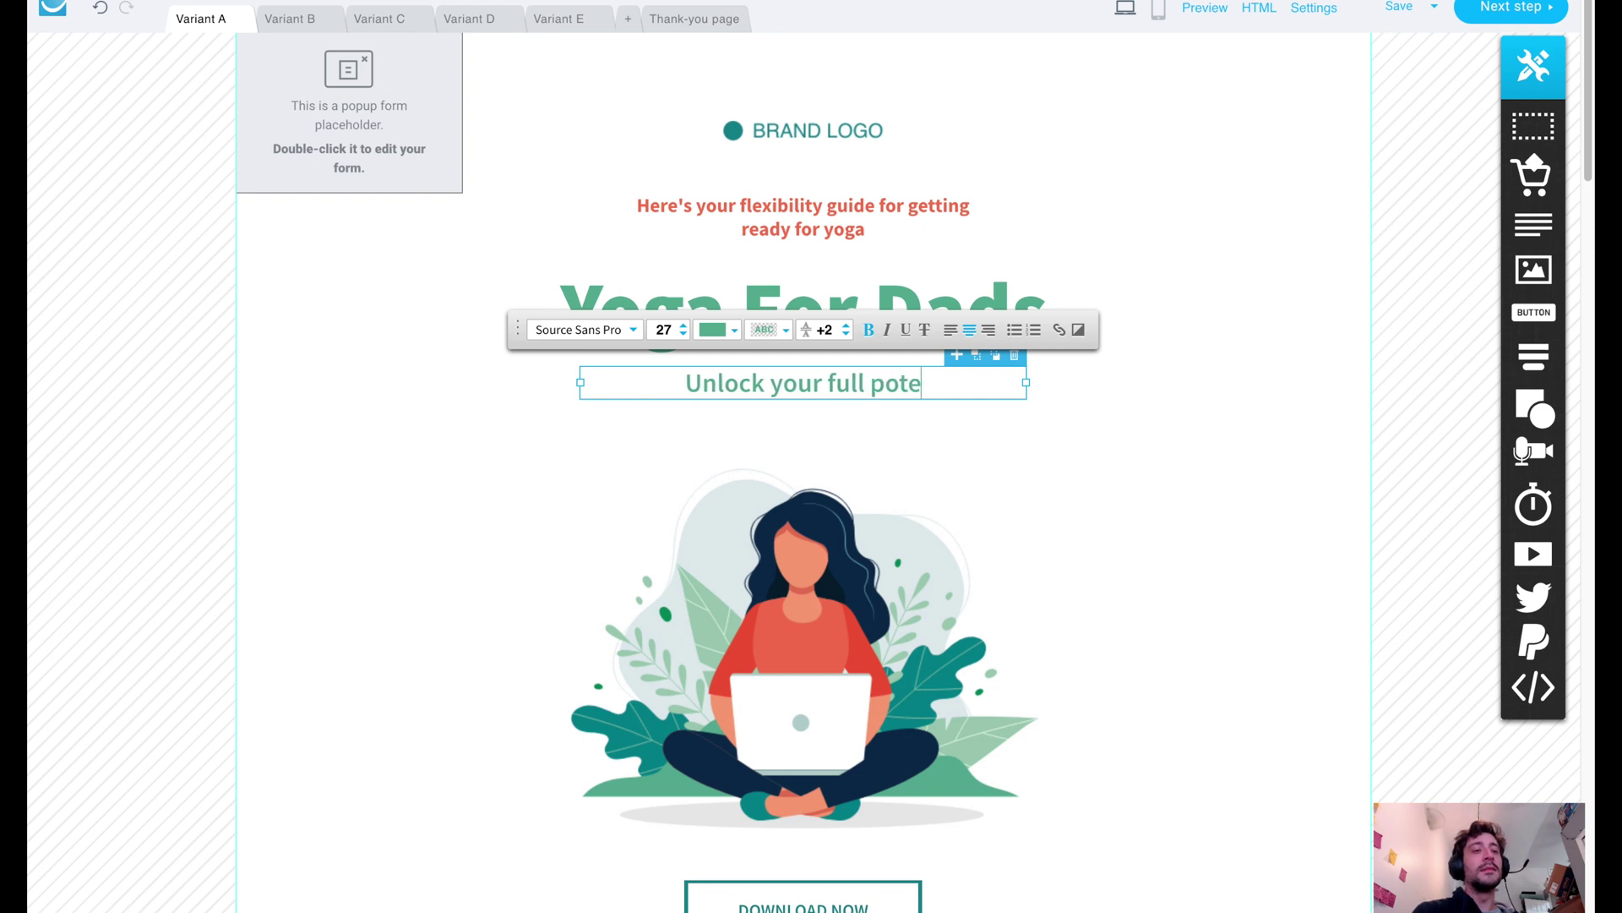
Step: Delete the yoga illustration, then restore it from the undo history
left_click(758, 568)
scroll(752, 891, "down", 1)
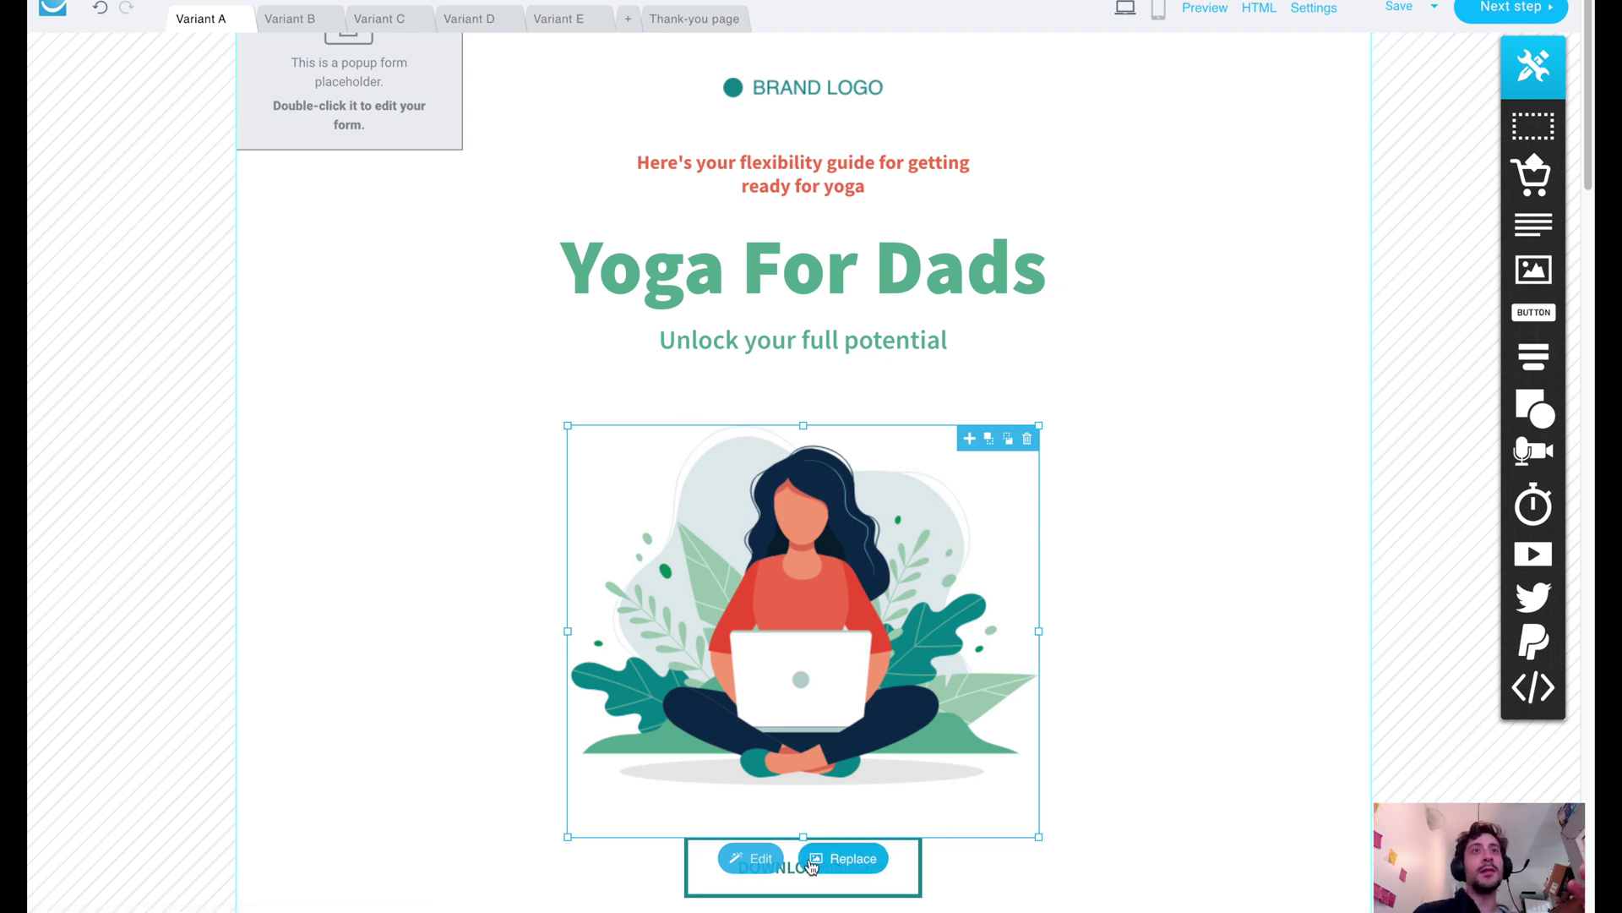
left_click(1027, 439)
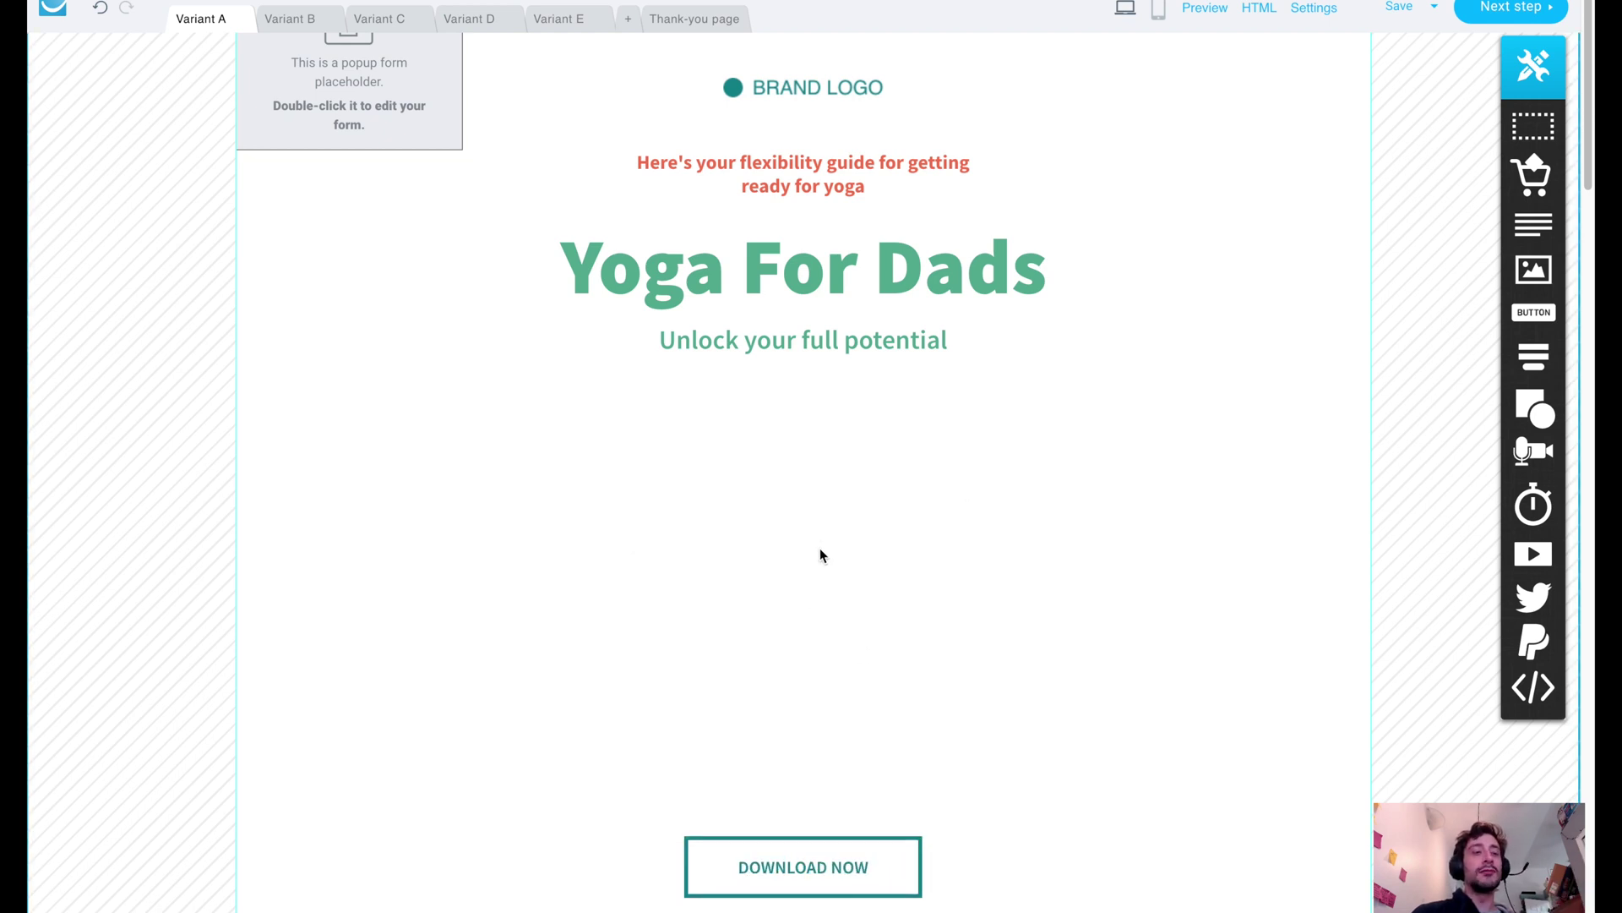
mouse_move(102, 15)
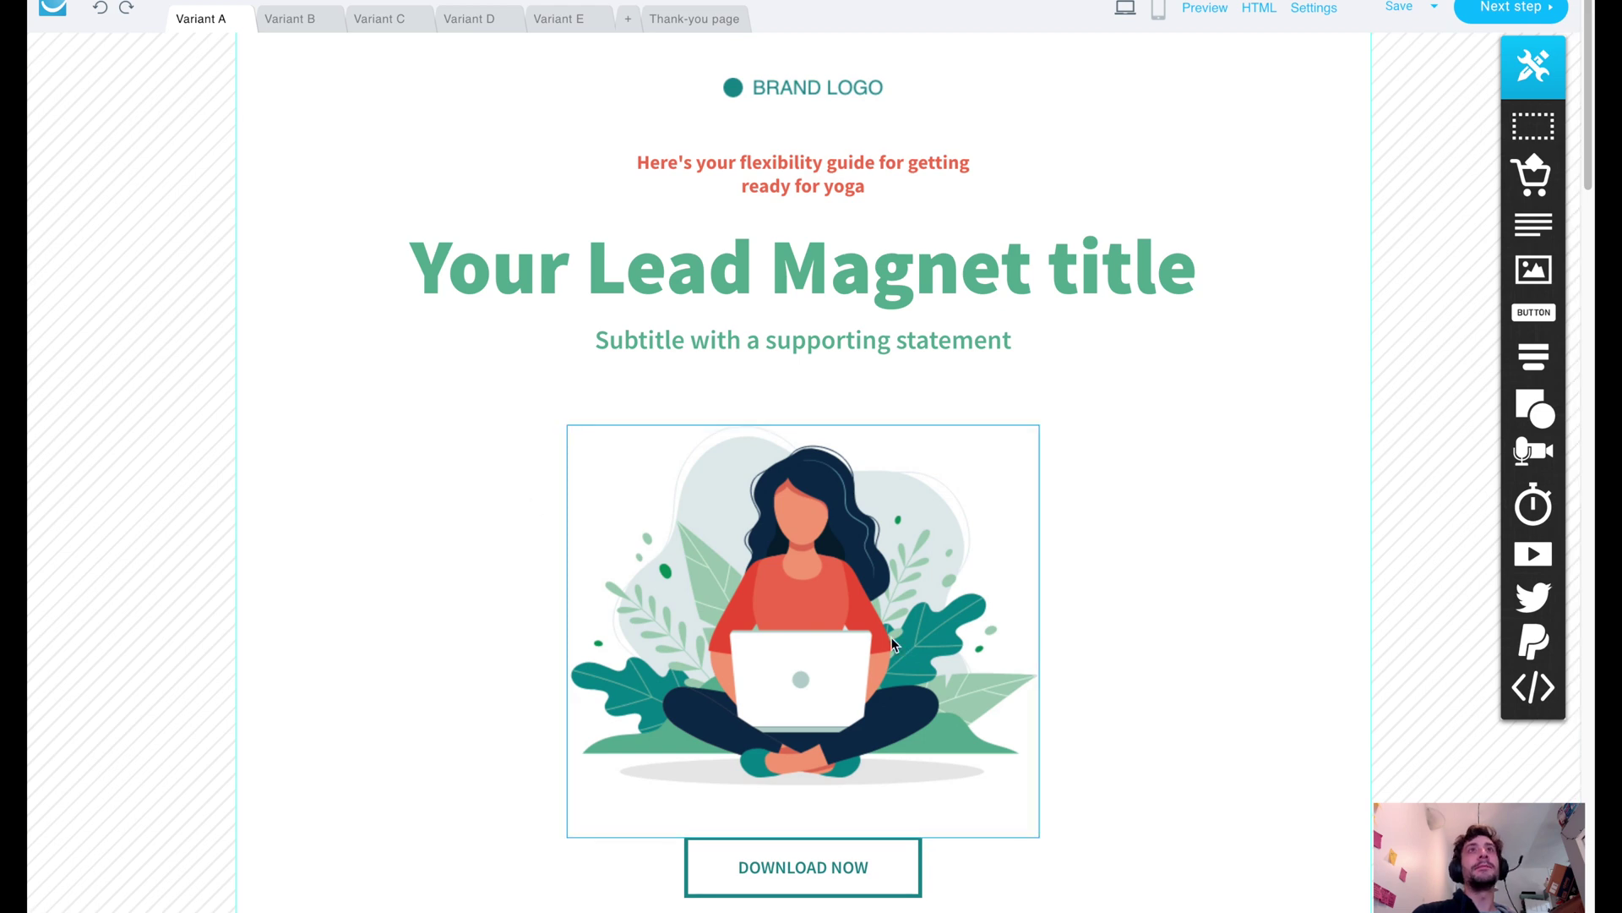
Step: Remove the lead-magnet card below the offer paragraph
scroll(826, 592, "down", 6)
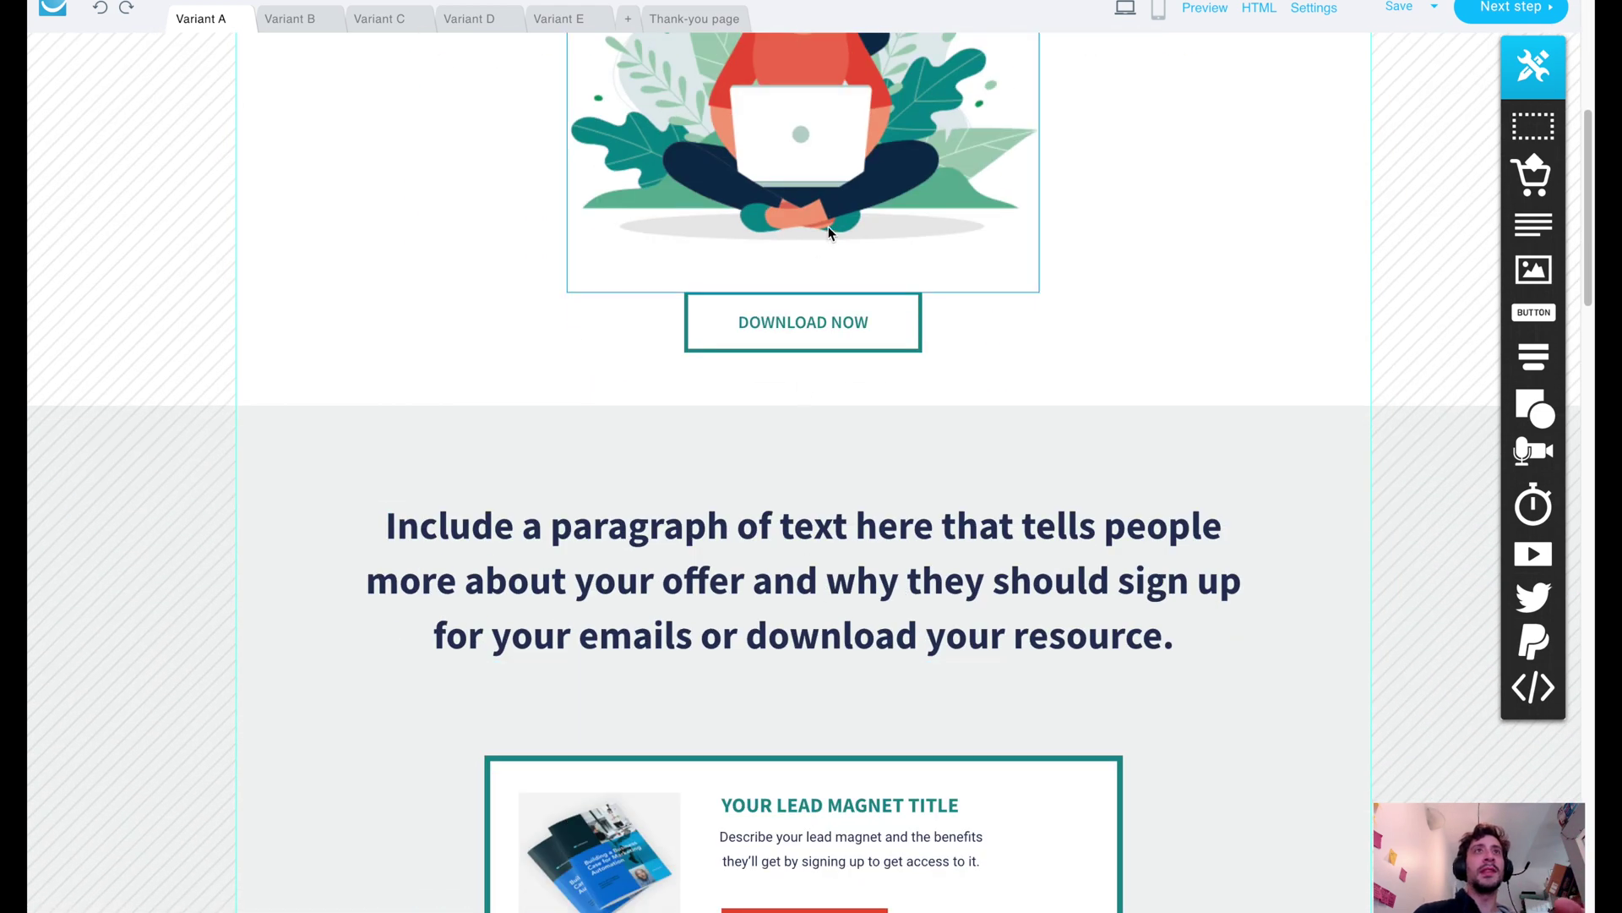
scroll(798, 422, "up", 7)
scroll(797, 423, "down", 9)
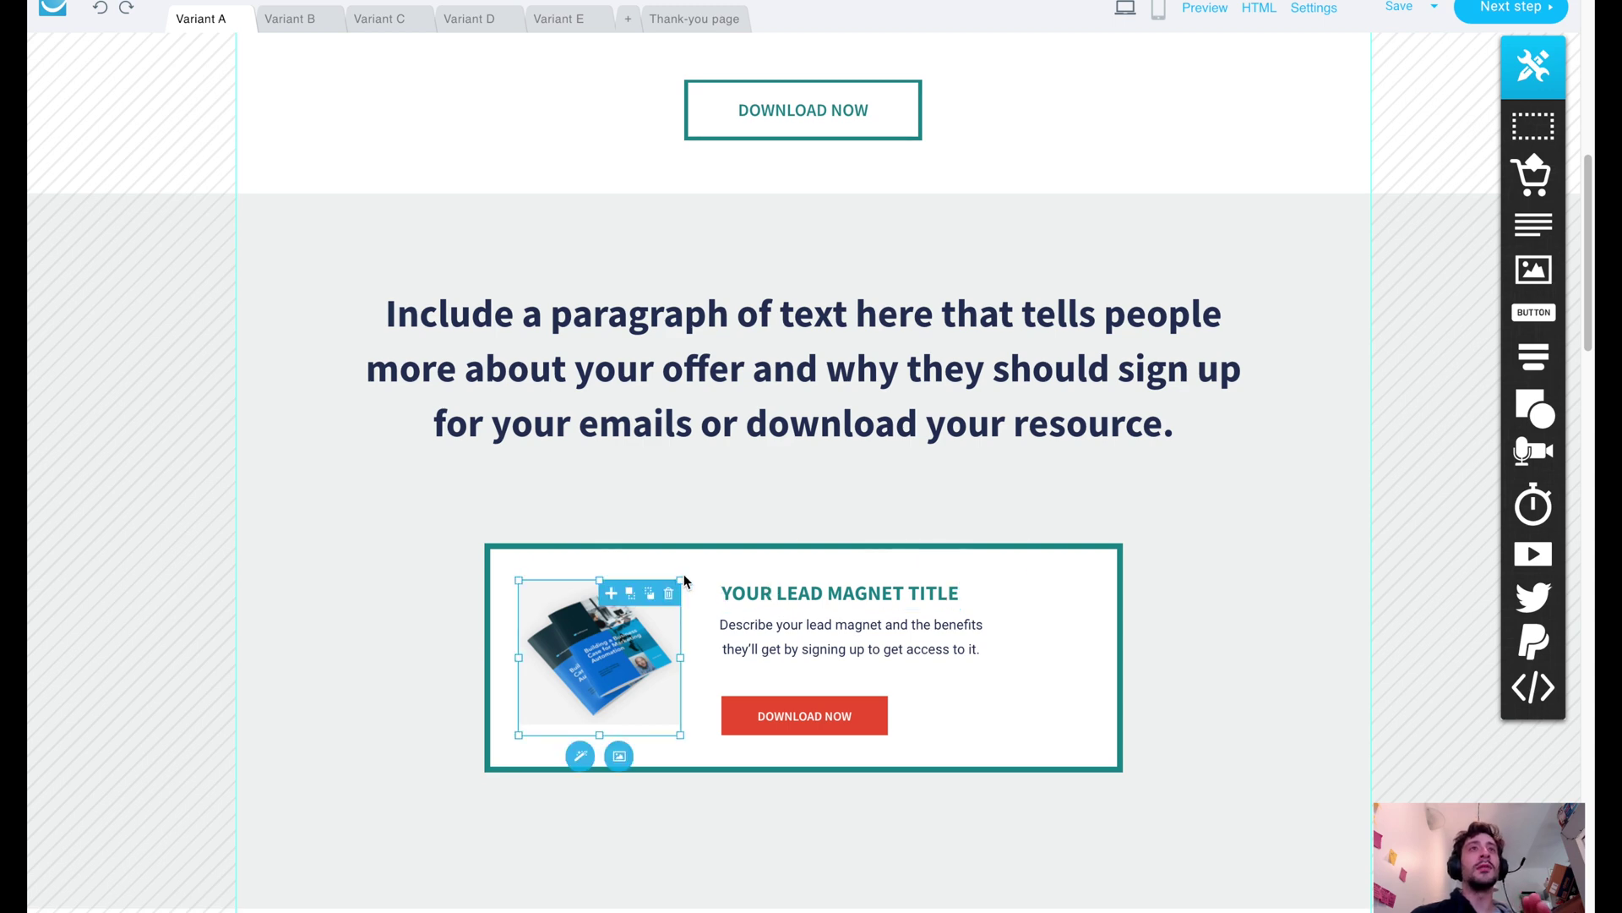
left_click(1099, 556)
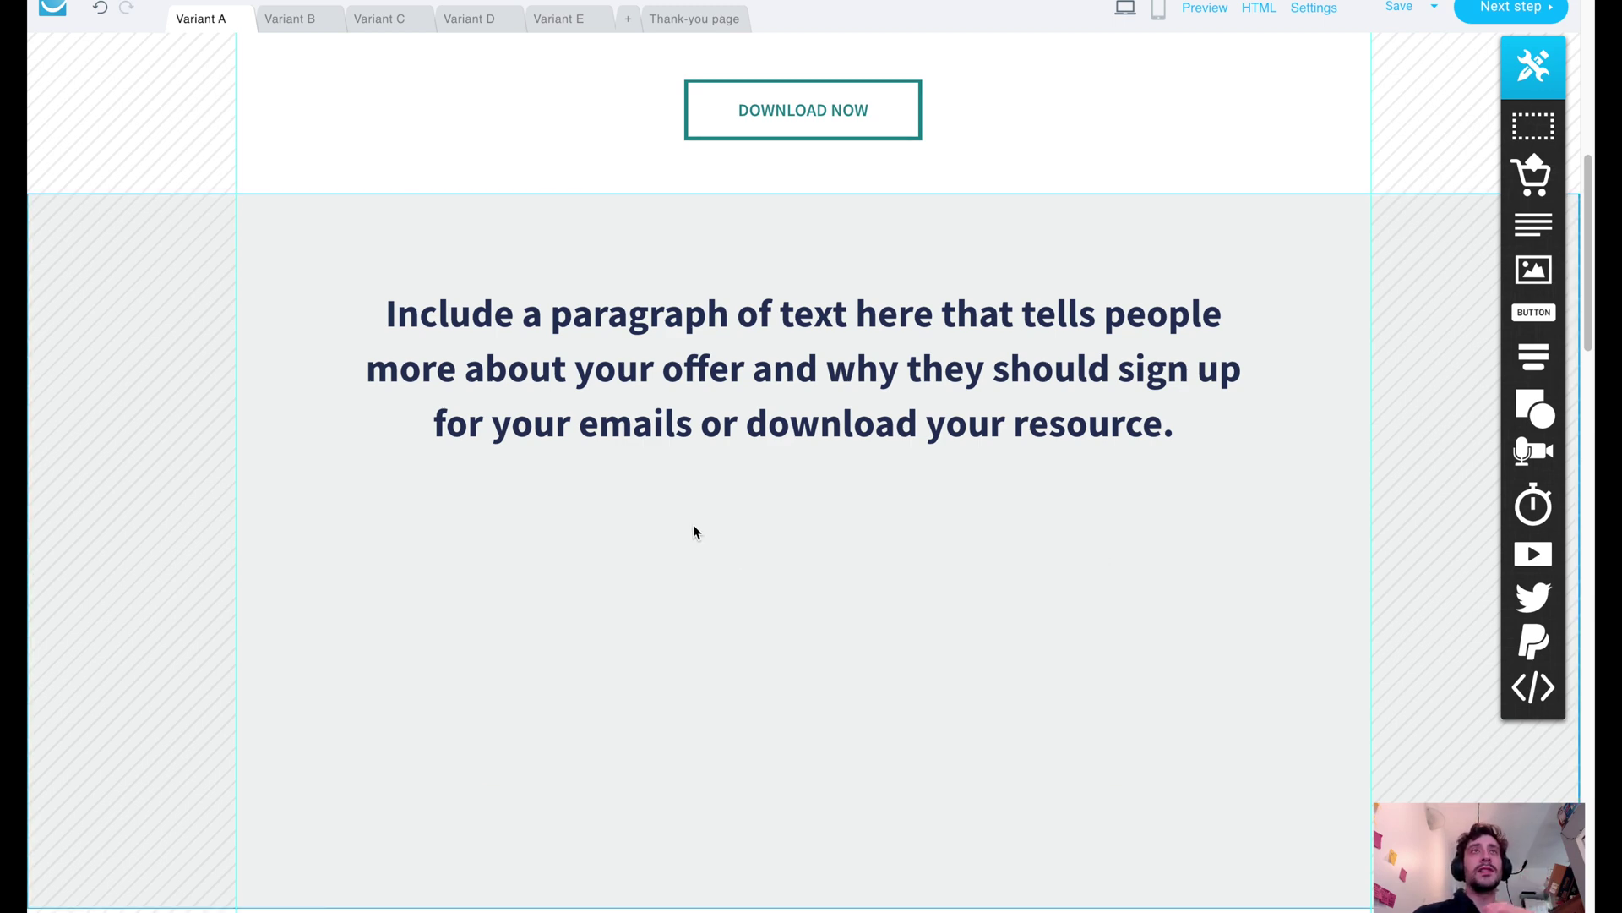
scroll(694, 531, "up", 9)
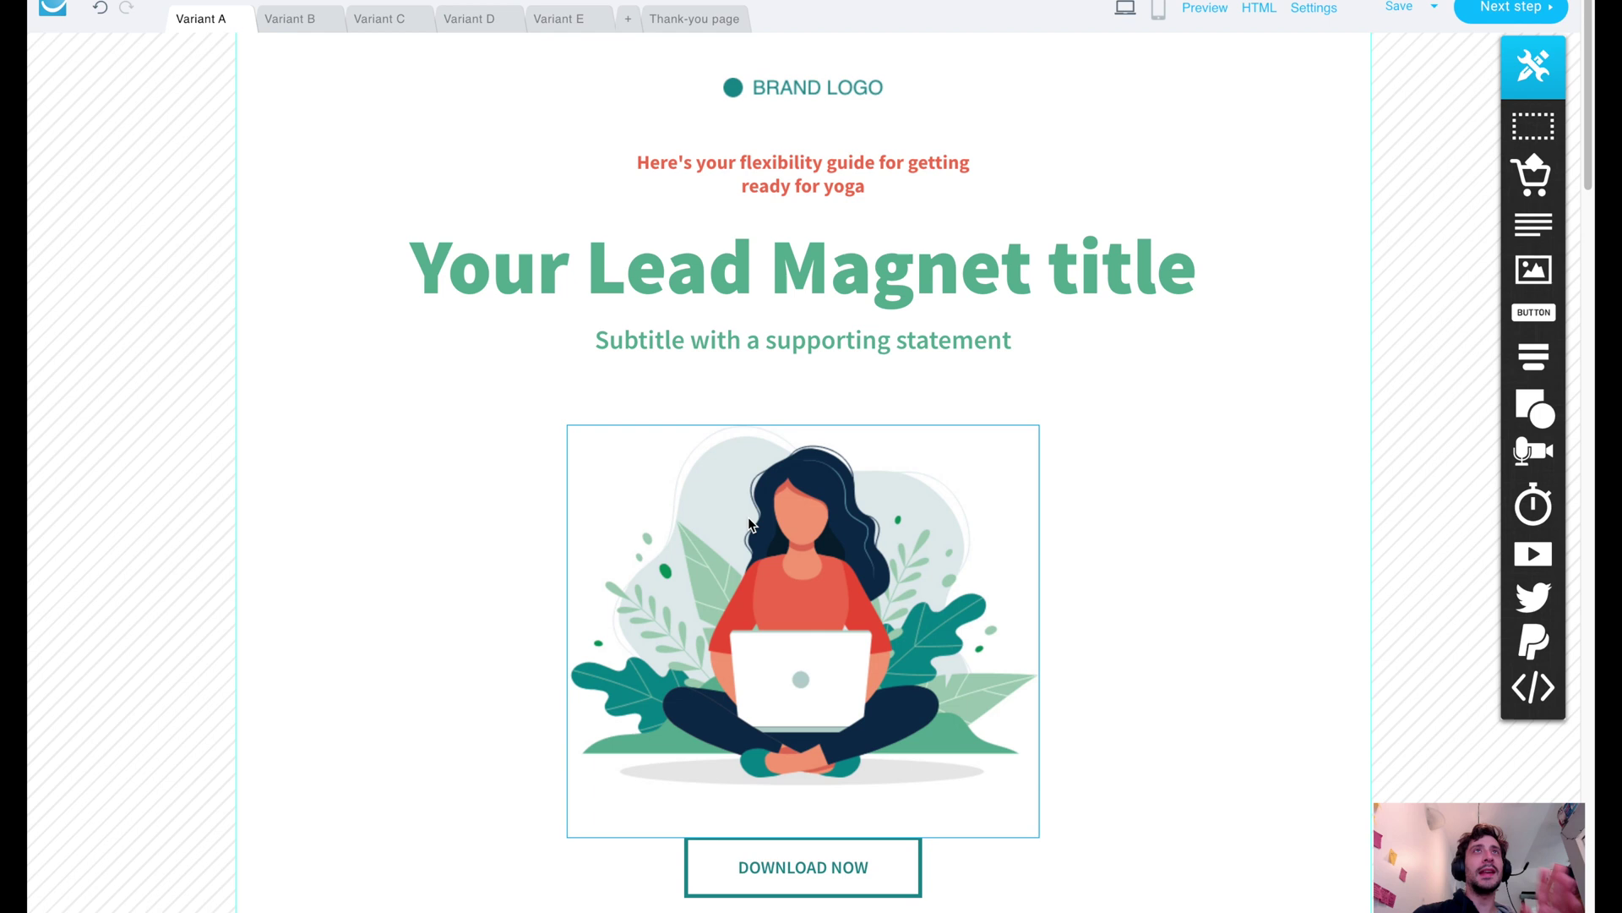
scroll(748, 515, "up", 1)
scroll(824, 638, "down", 12)
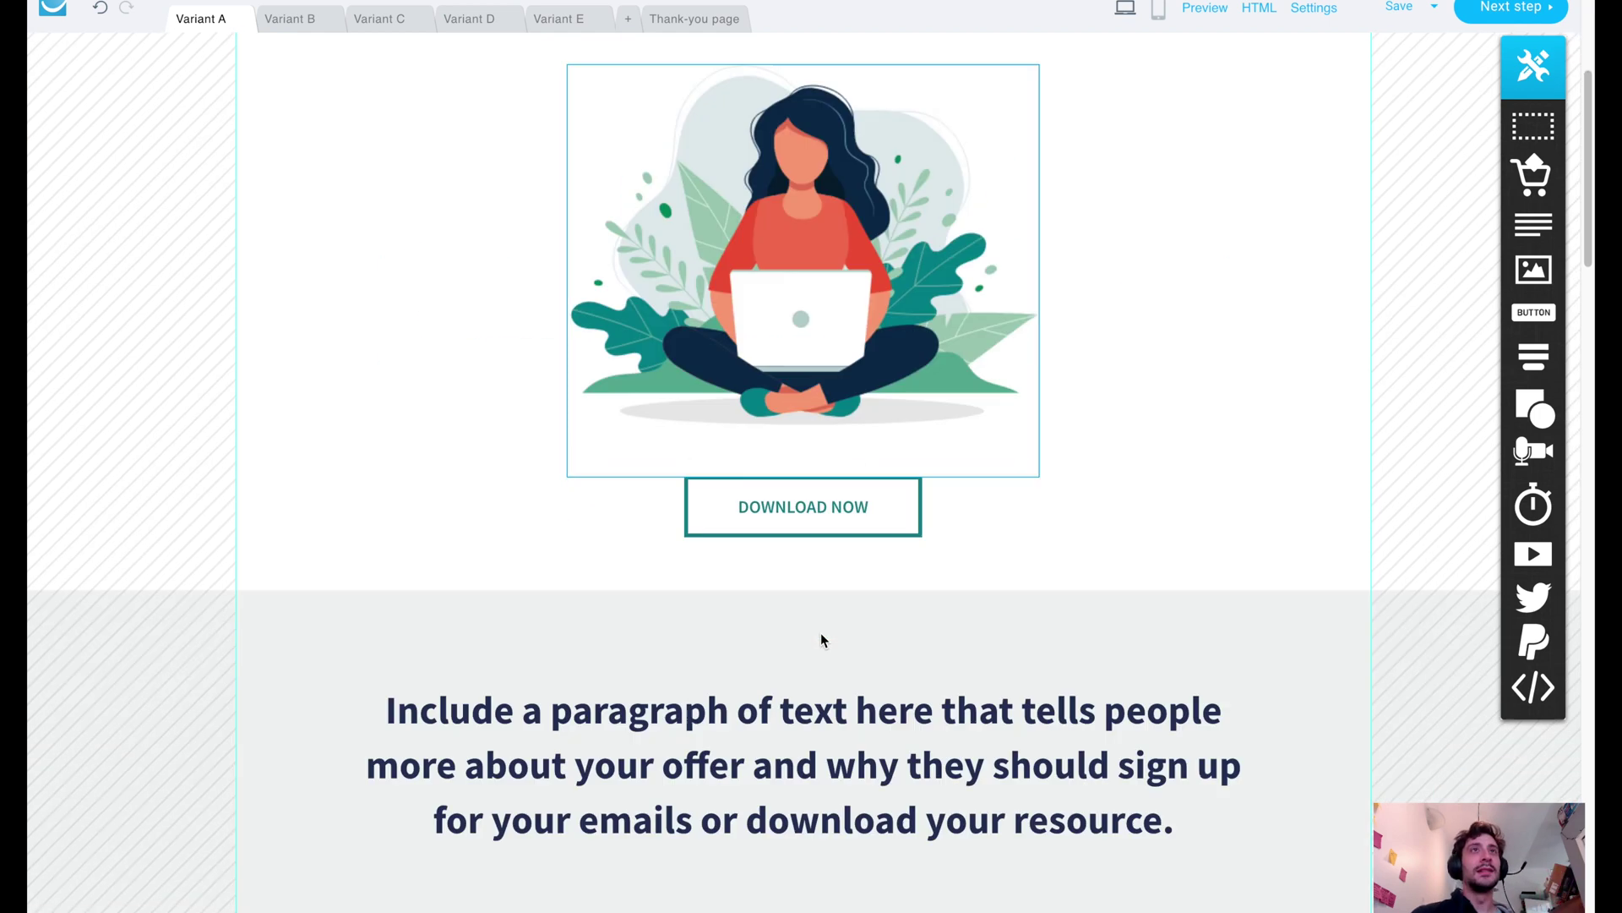
Step: Drag three buttons into the section below the paragraph, then delete all three
mouse_move(1522, 346)
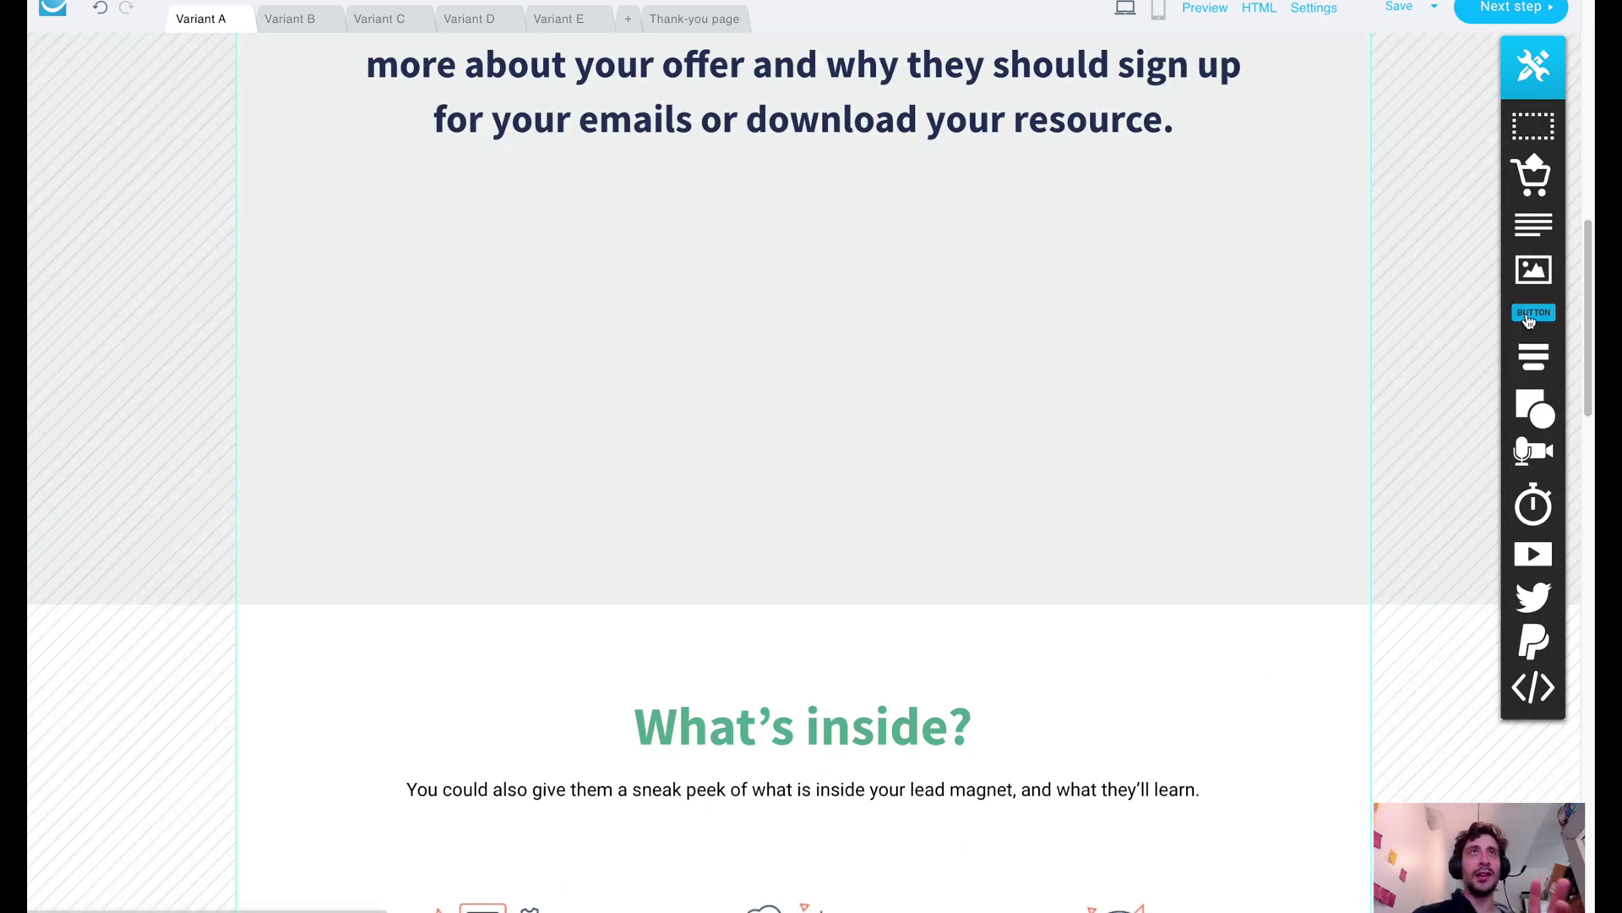
left_click_drag(1521, 313, 503, 337)
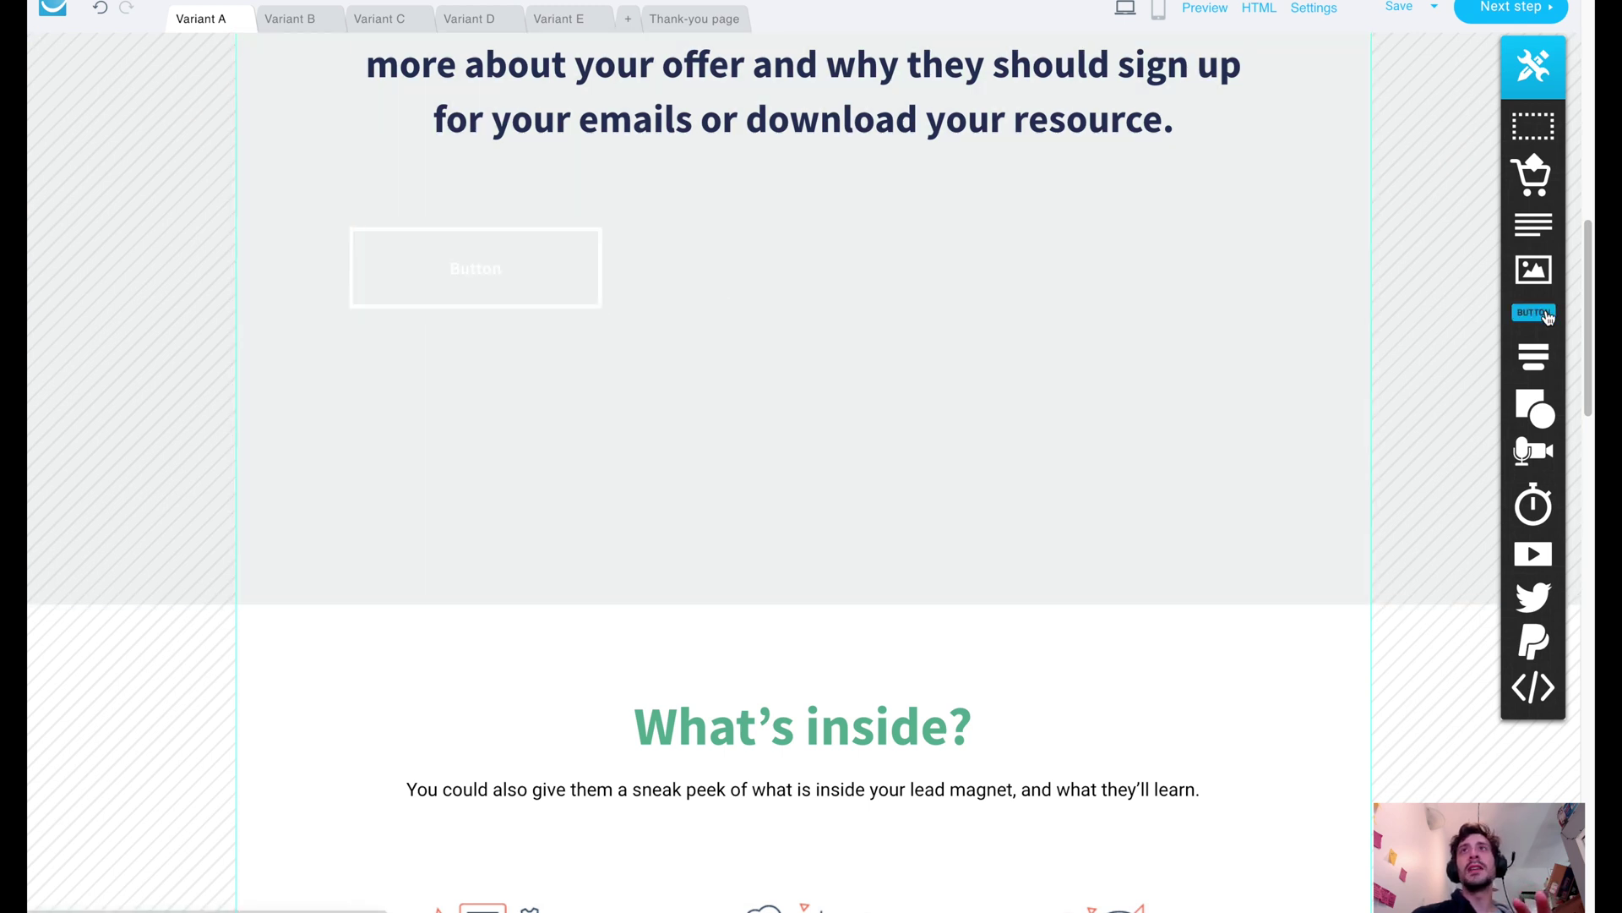
left_click_drag(1536, 313, 1183, 274)
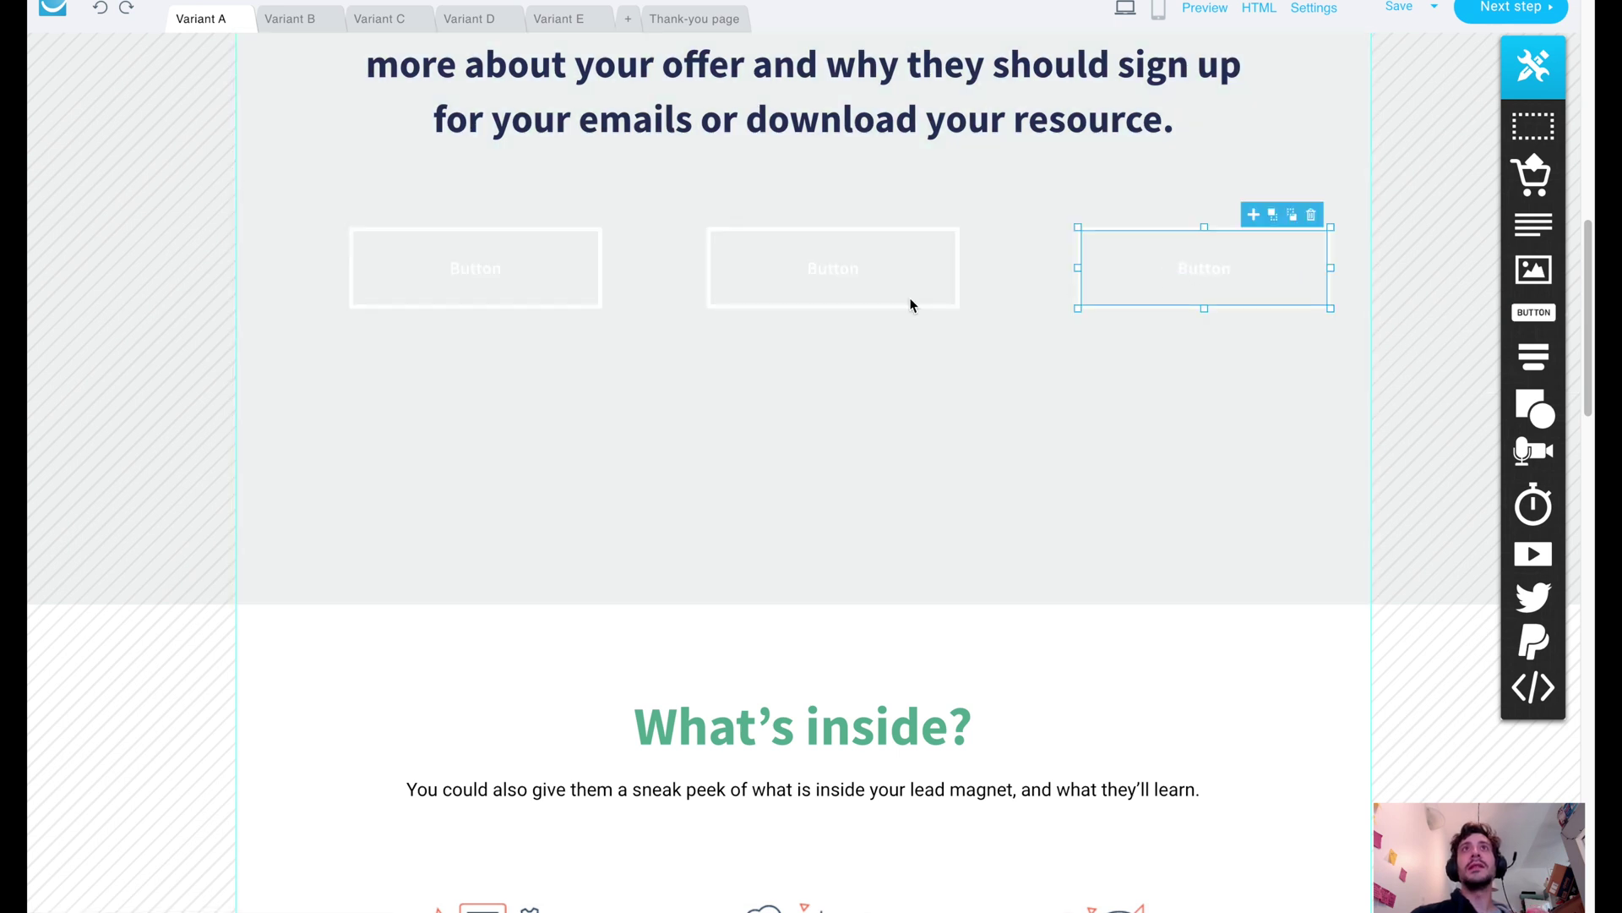
left_click_drag(812, 260, 792, 269)
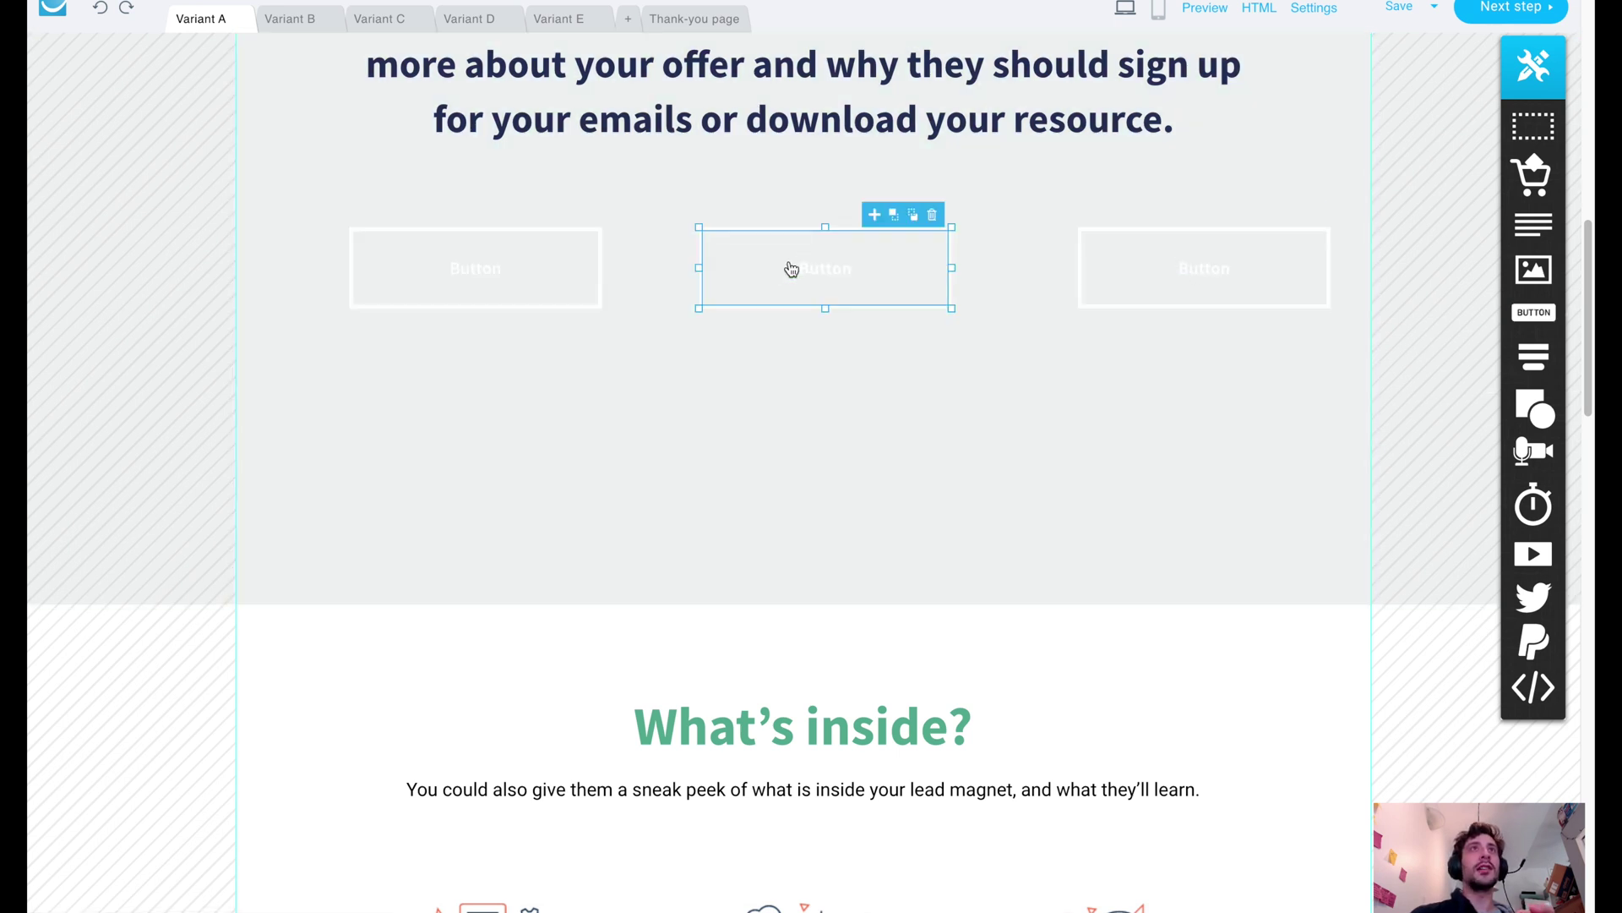
left_click(1239, 267)
key("Delete")
left_click(744, 296)
key("Delete")
left_click(514, 306)
key("Delete")
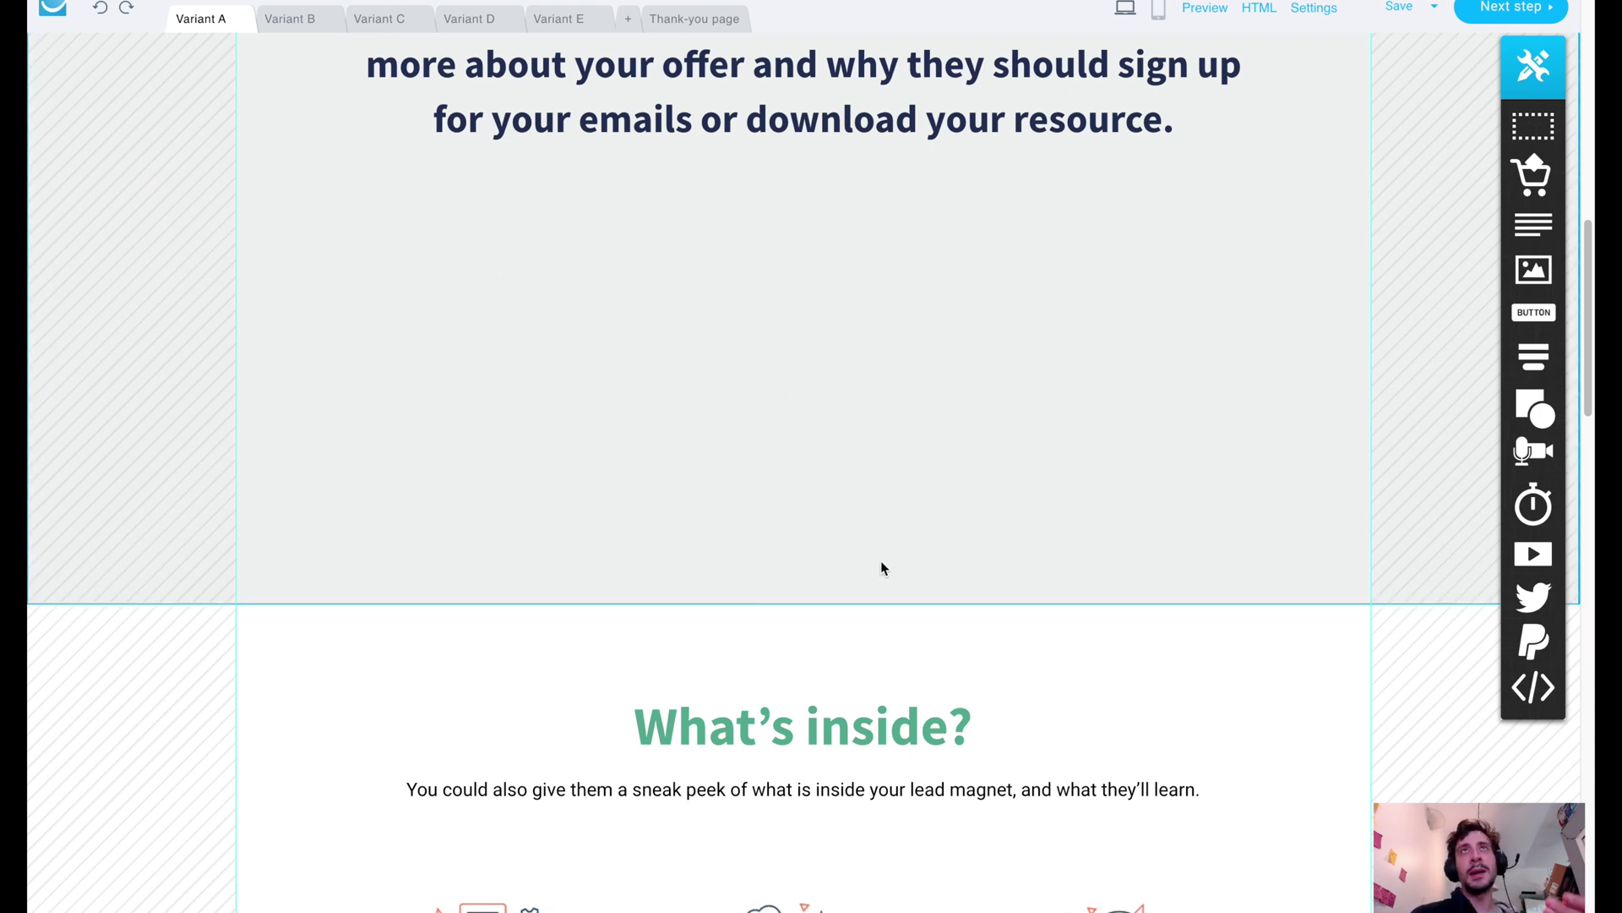
Step: Place one centred button there and drag the section's bottom edge up to fit
left_click_drag(1534, 312, 859, 300)
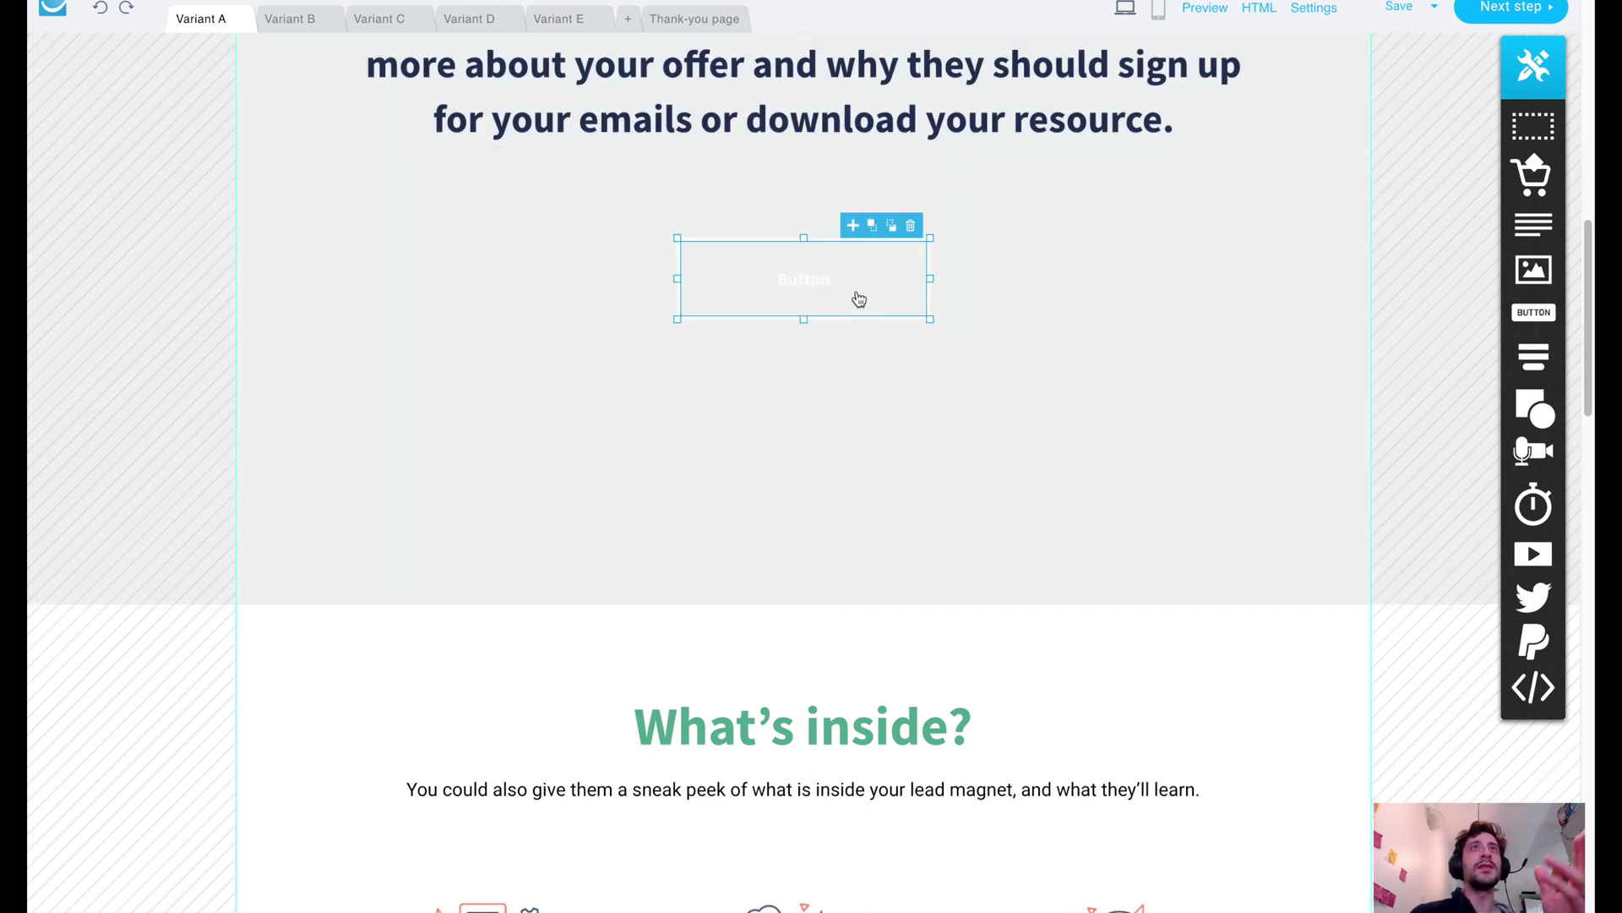
left_click(828, 605)
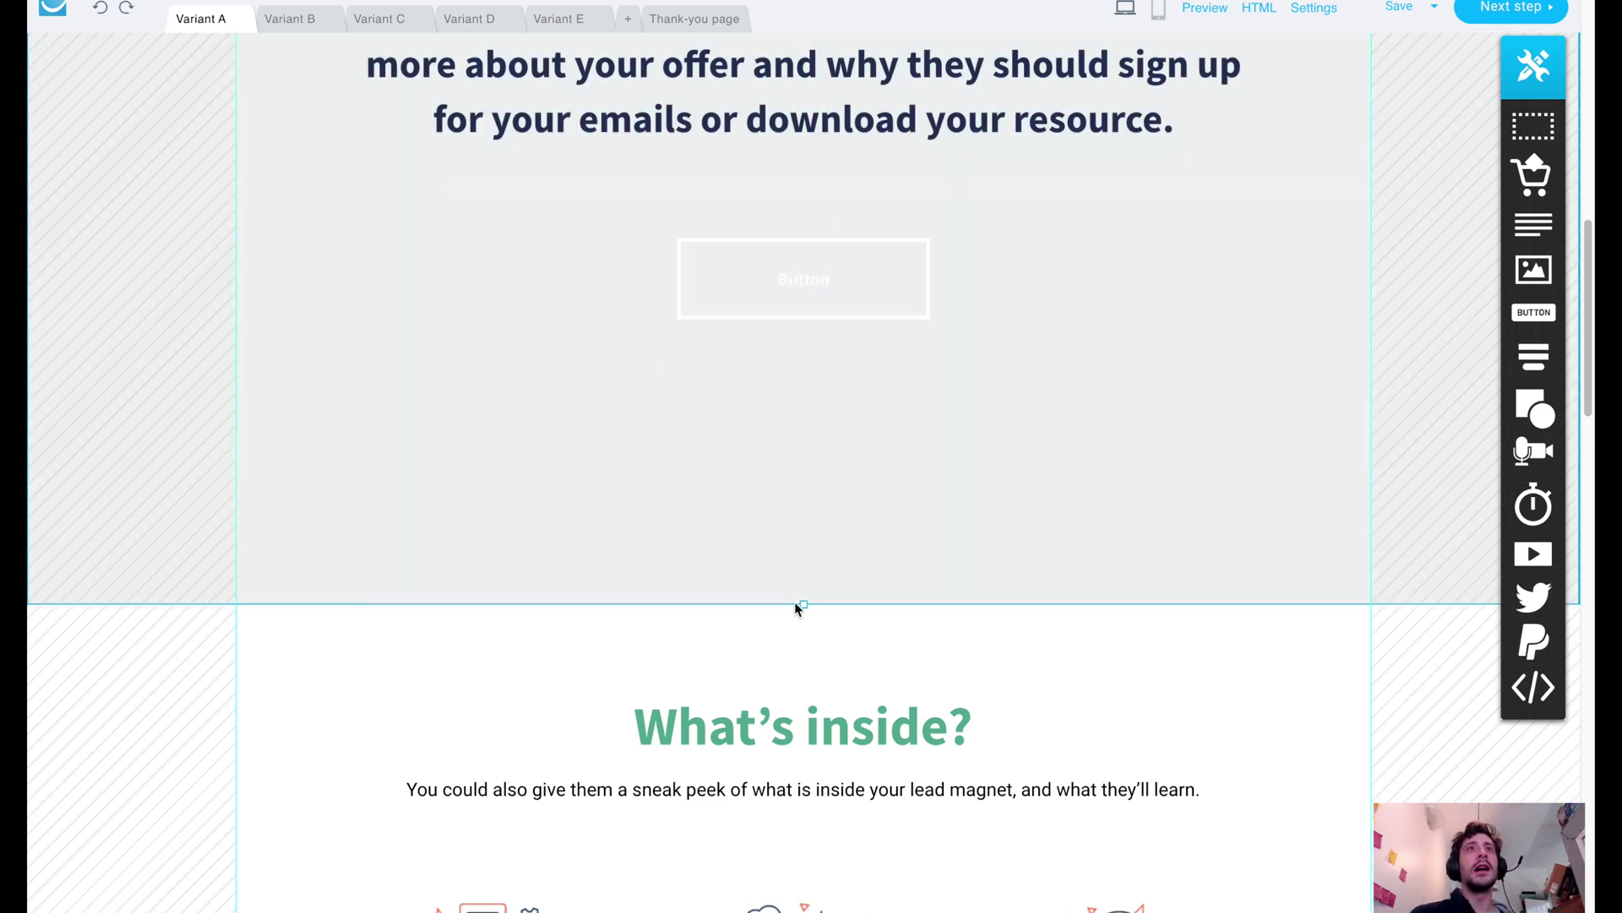
left_click_drag(803, 601, 825, 358)
scroll(768, 569, "up", 9)
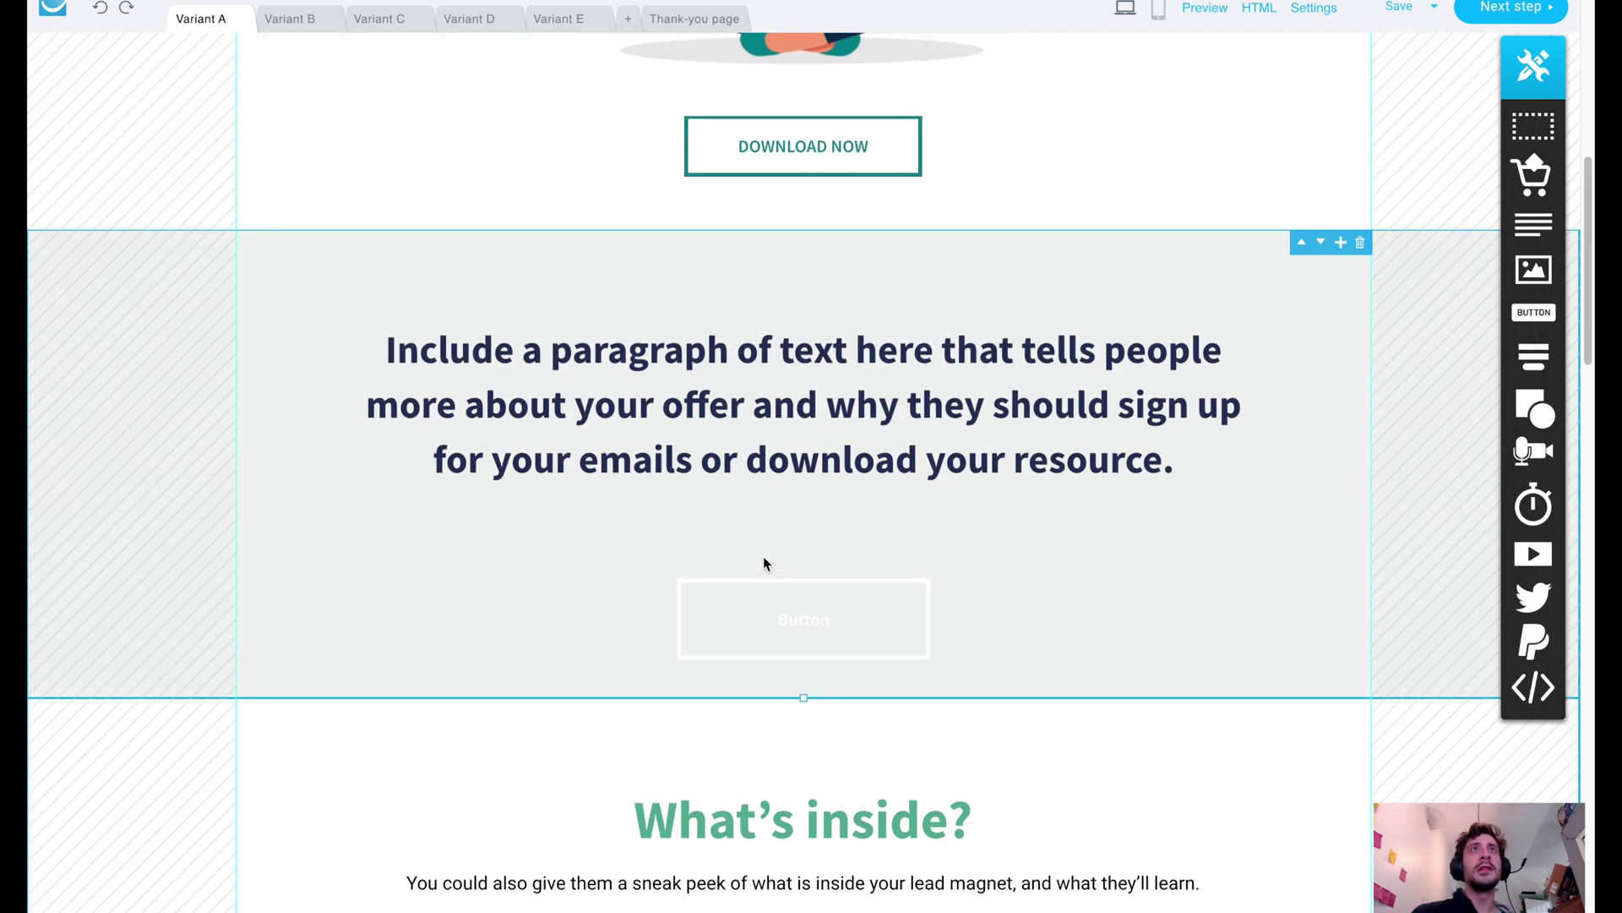
scroll(714, 205, "down", 10)
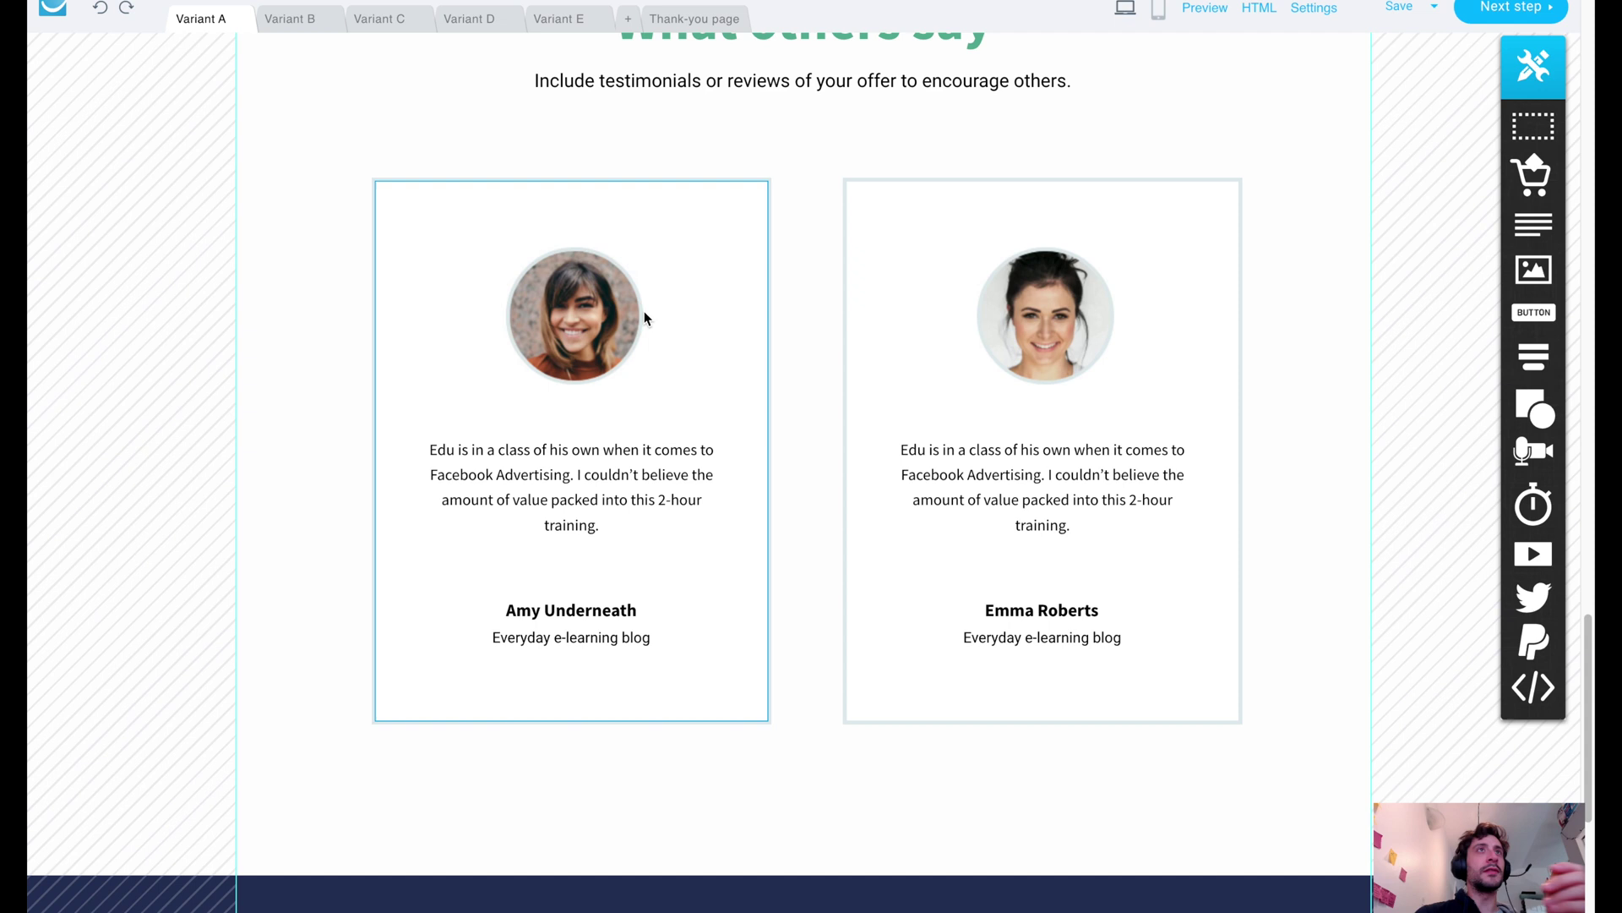
scroll(947, 427, "down", 5)
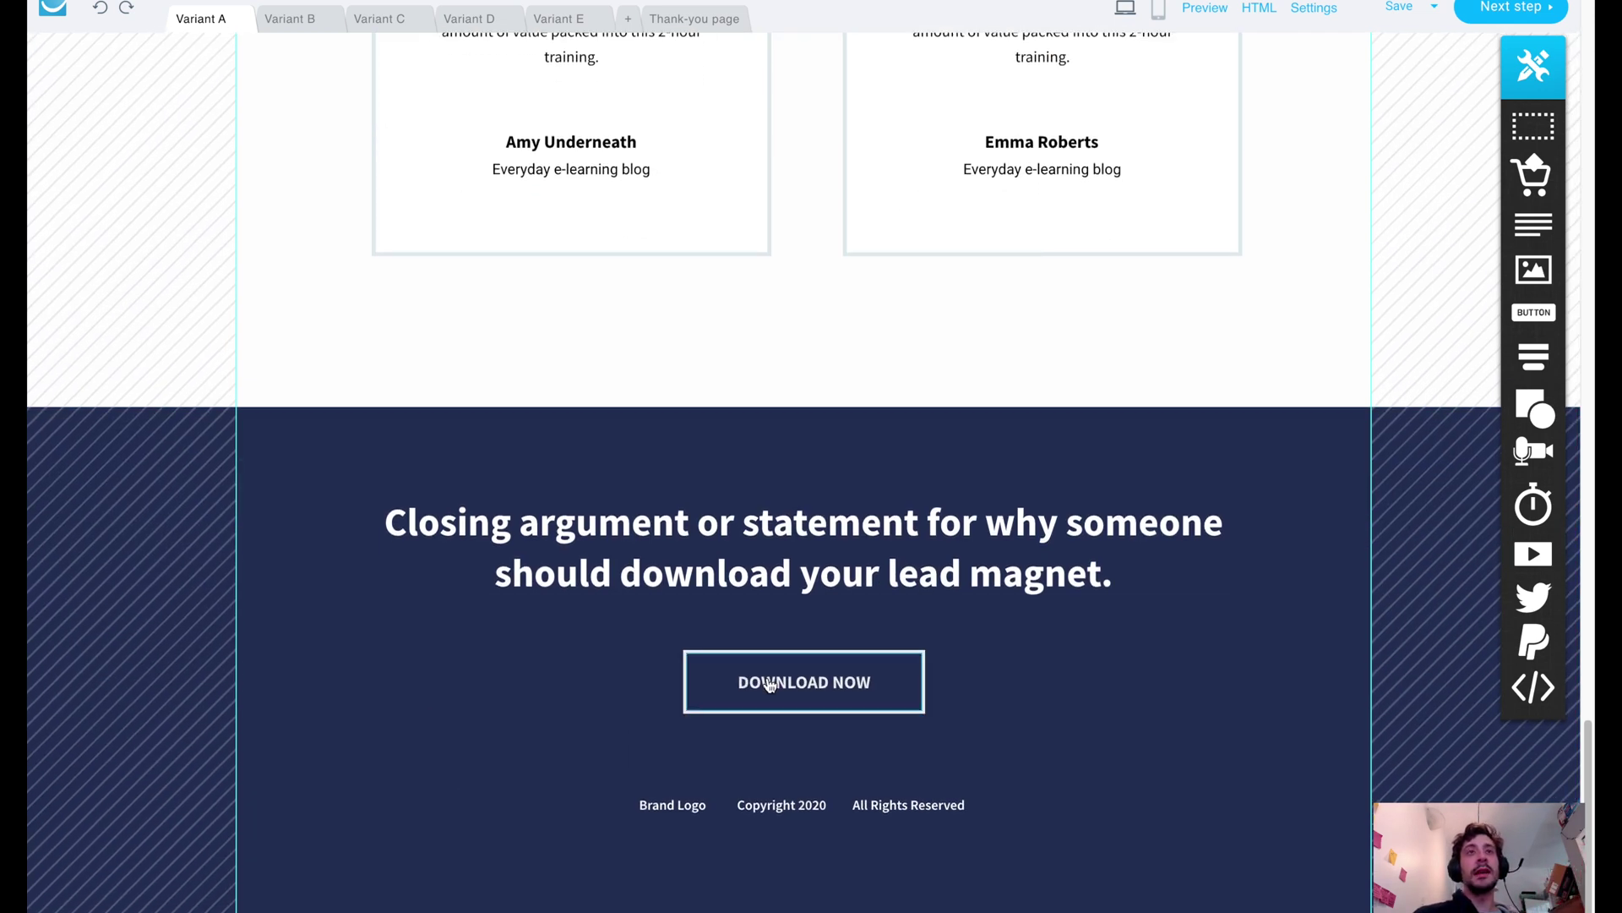
double_click(772, 686)
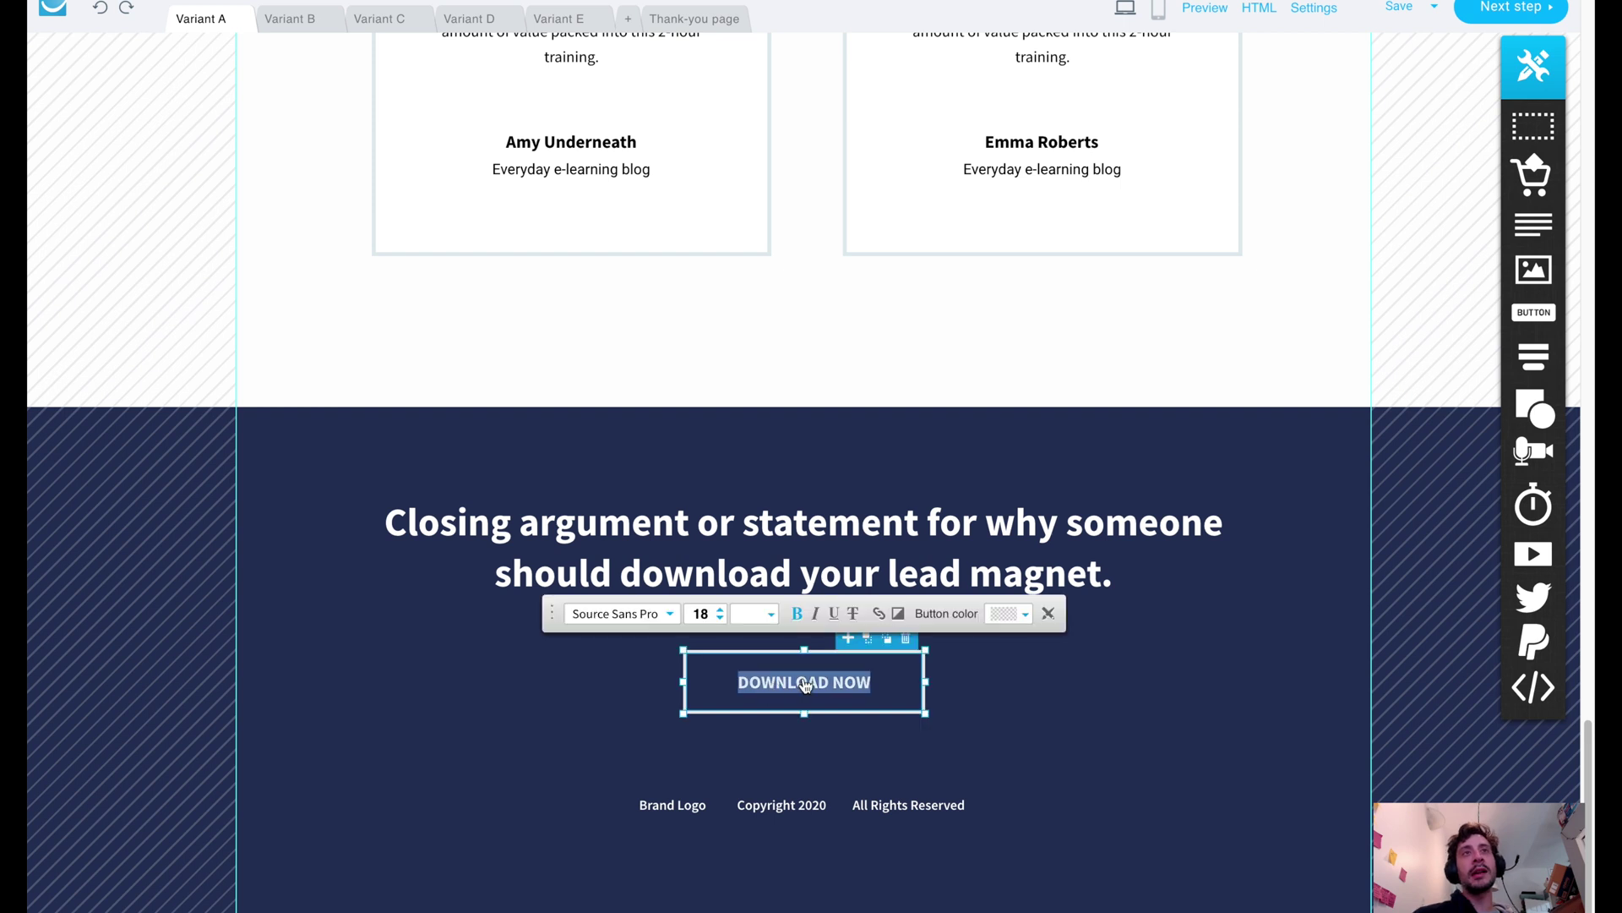
left_click(664, 537)
left_click(664, 537)
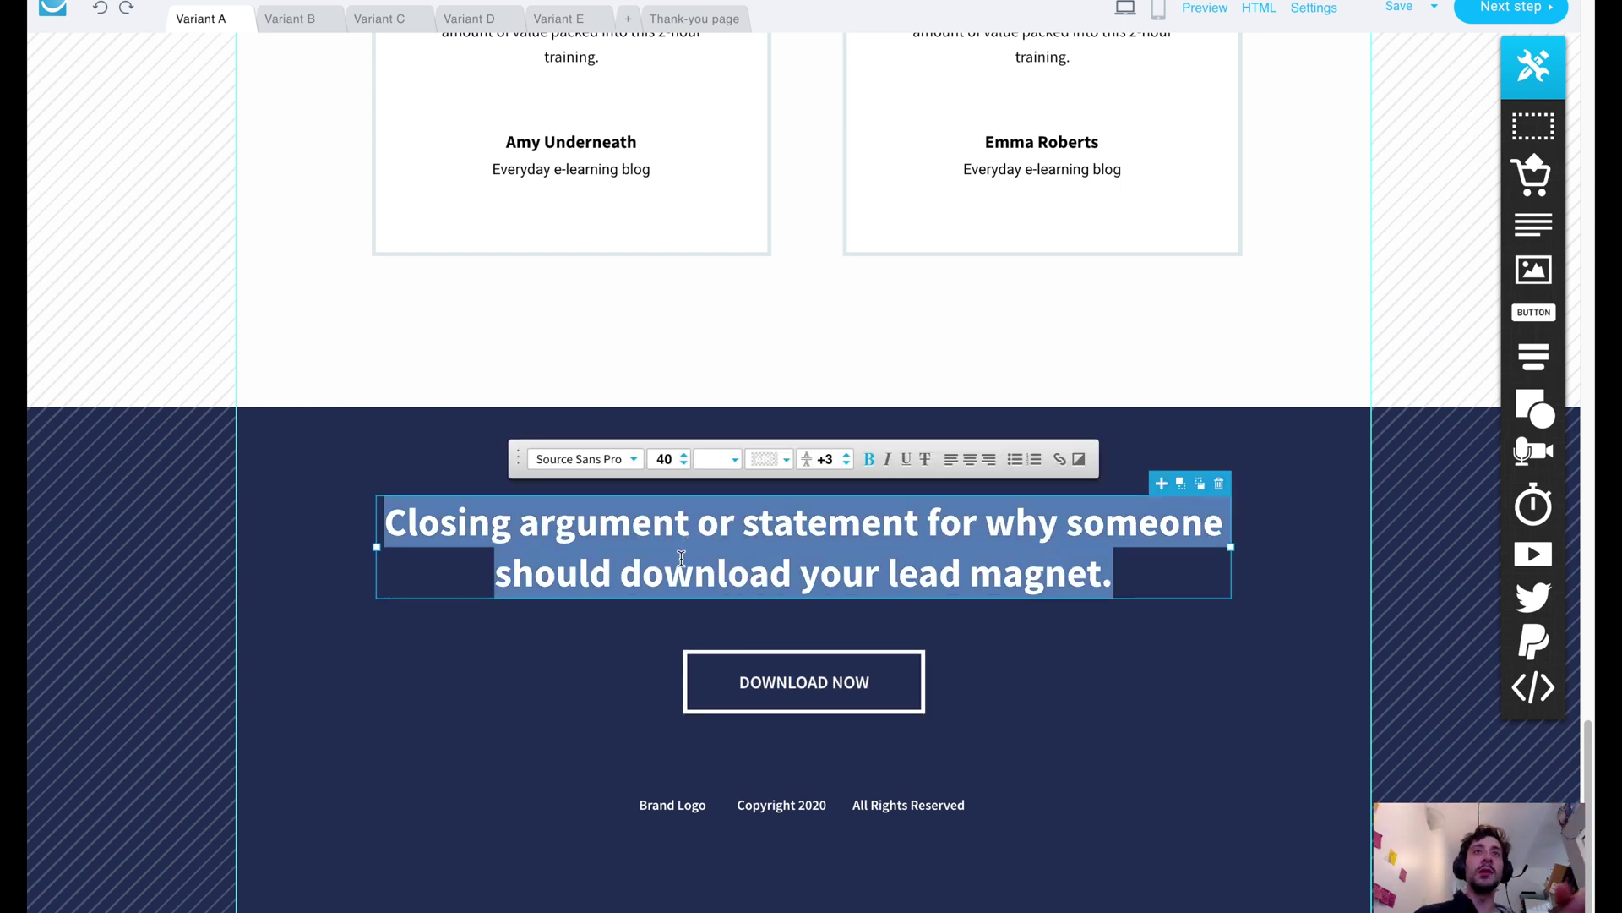
left_click(1006, 744)
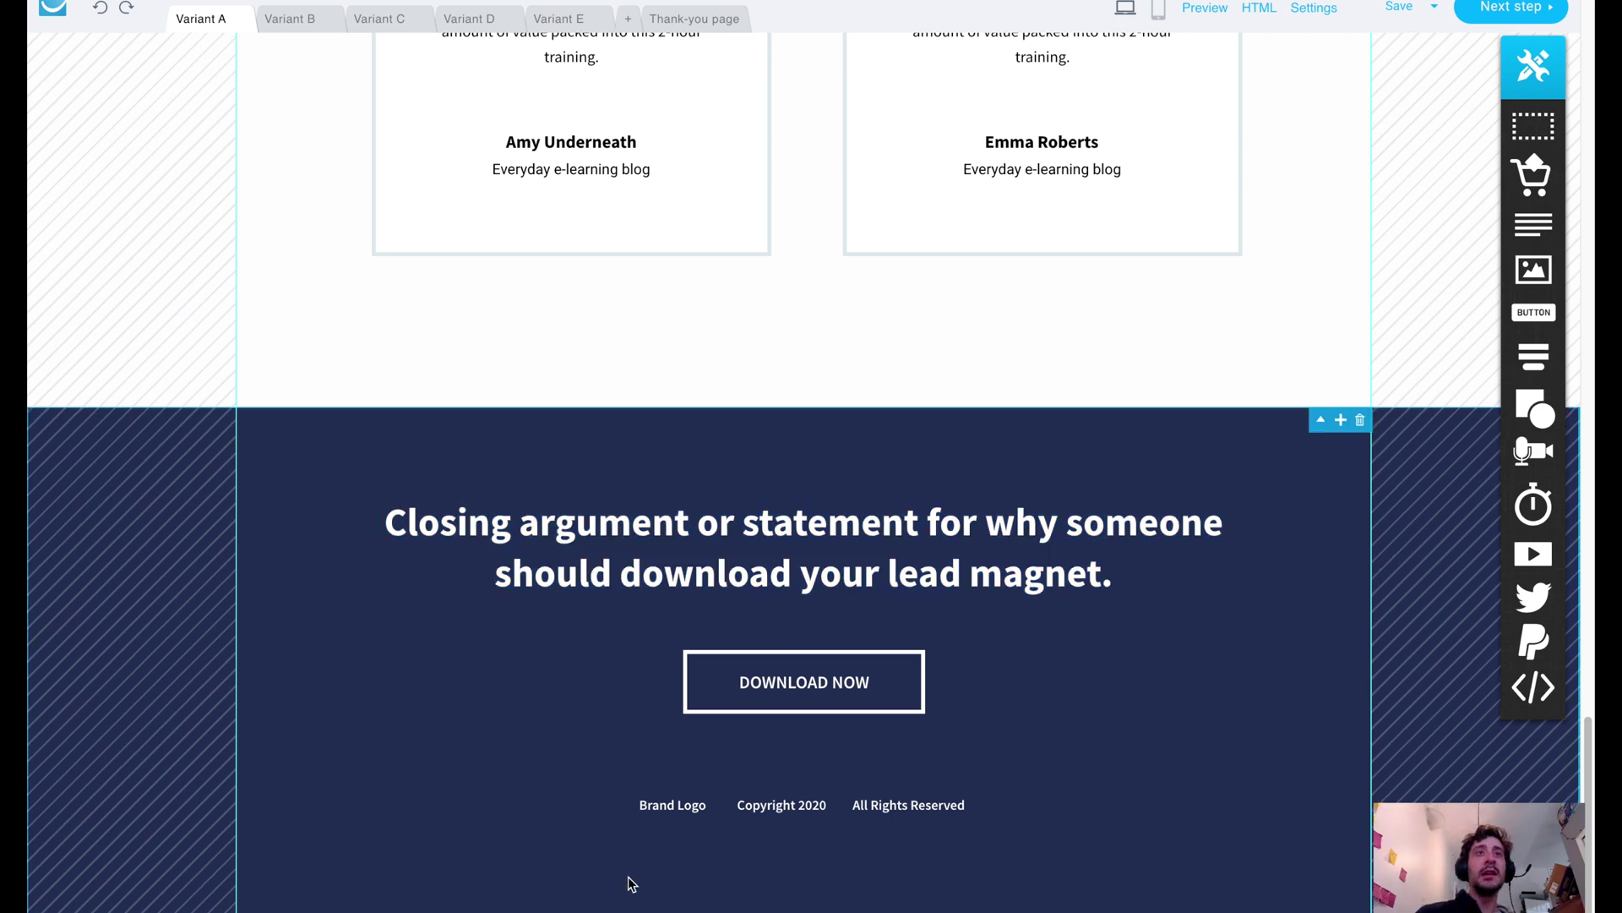
scroll(825, 789, "up", 20)
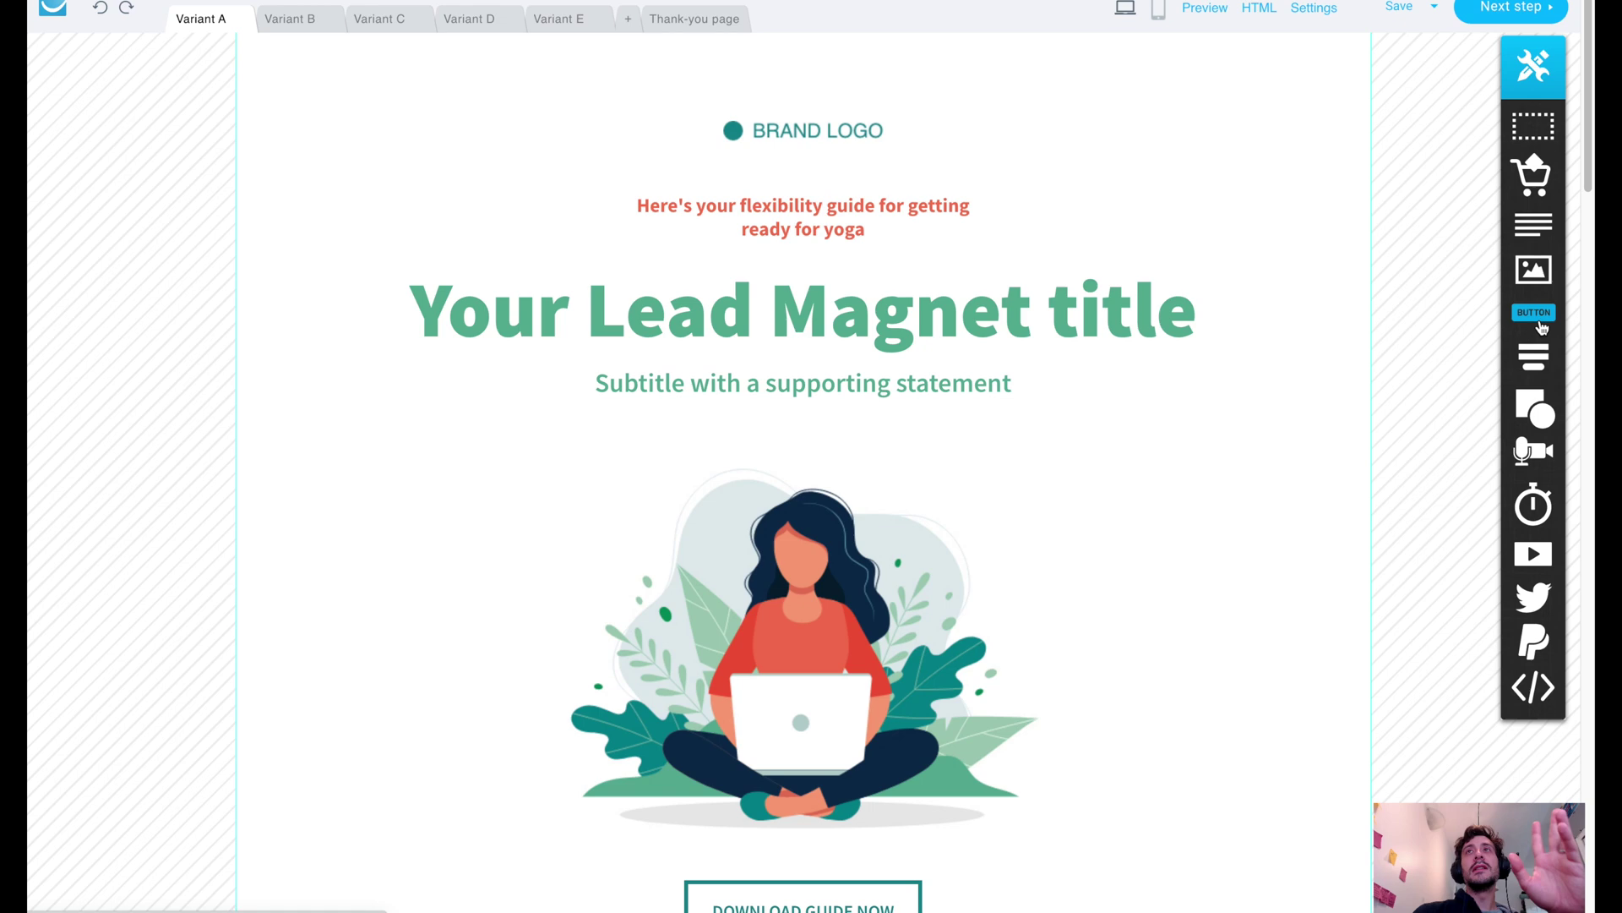
Step: Drop a Text element beside the What's inside? heading and start editing its placeholder
scroll(1326, 402, "down", 15)
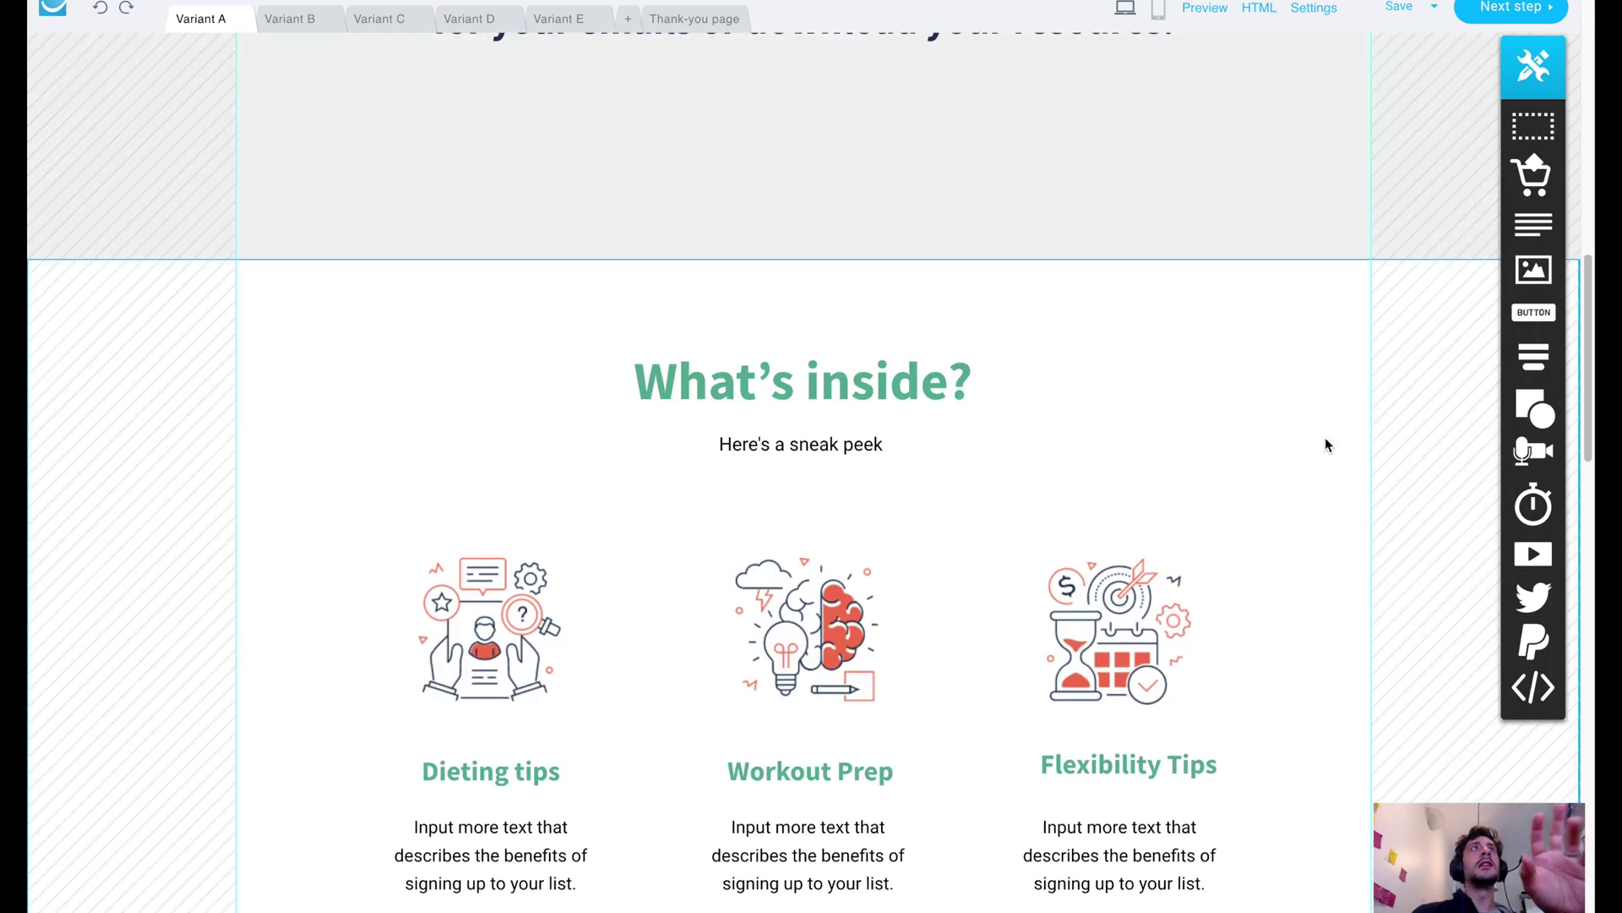
scroll(1350, 472, "down", 1)
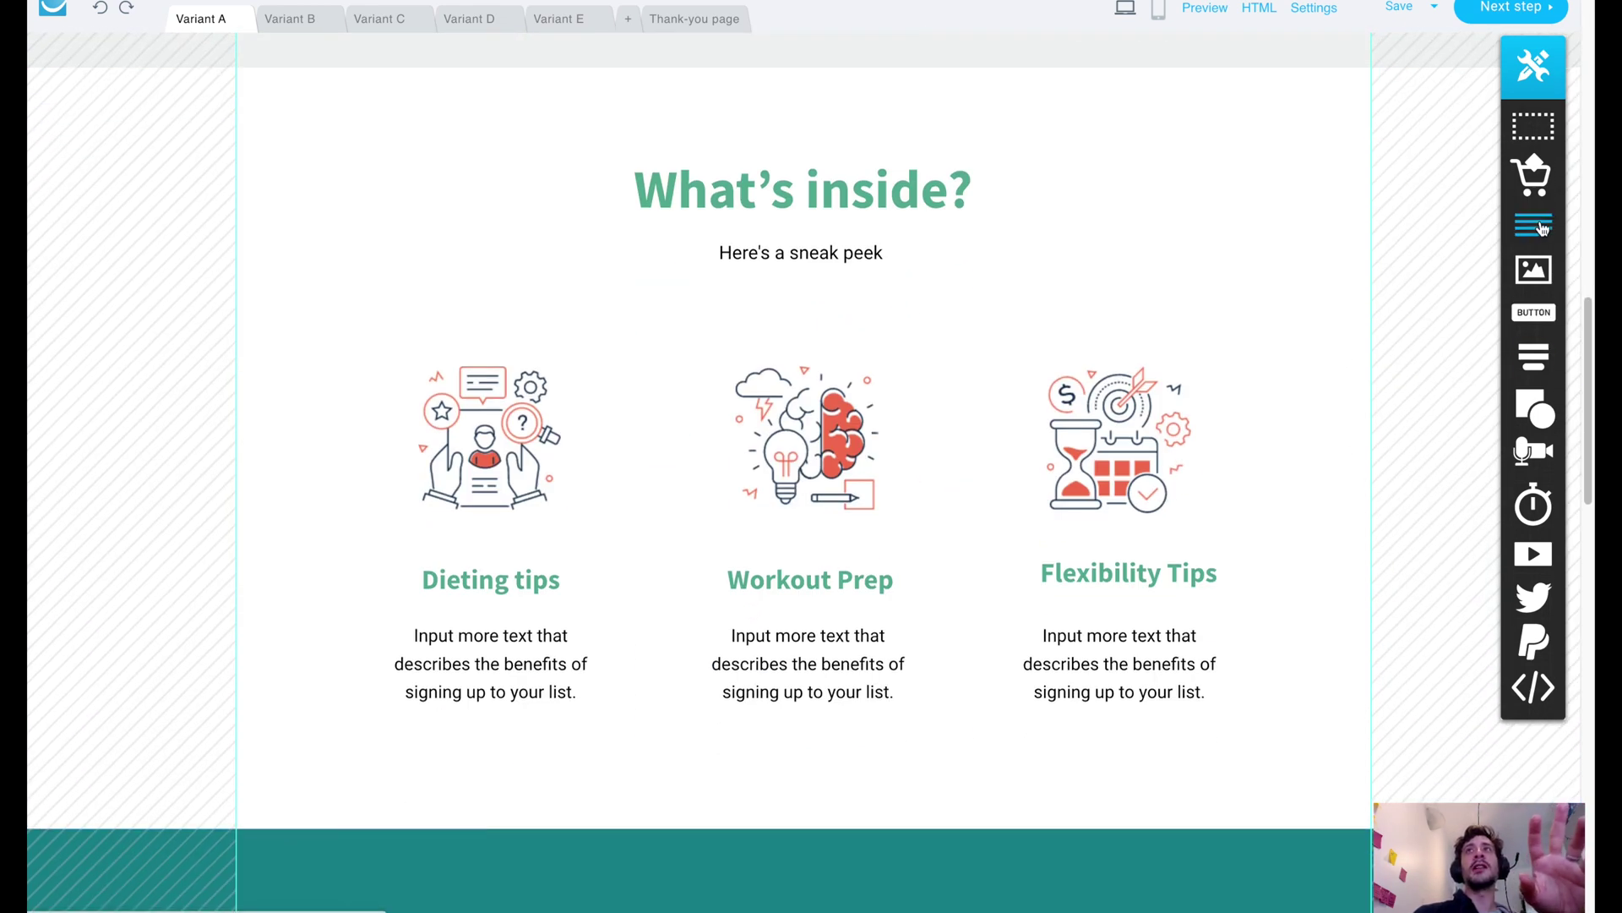
left_click_drag(1534, 224, 1200, 154)
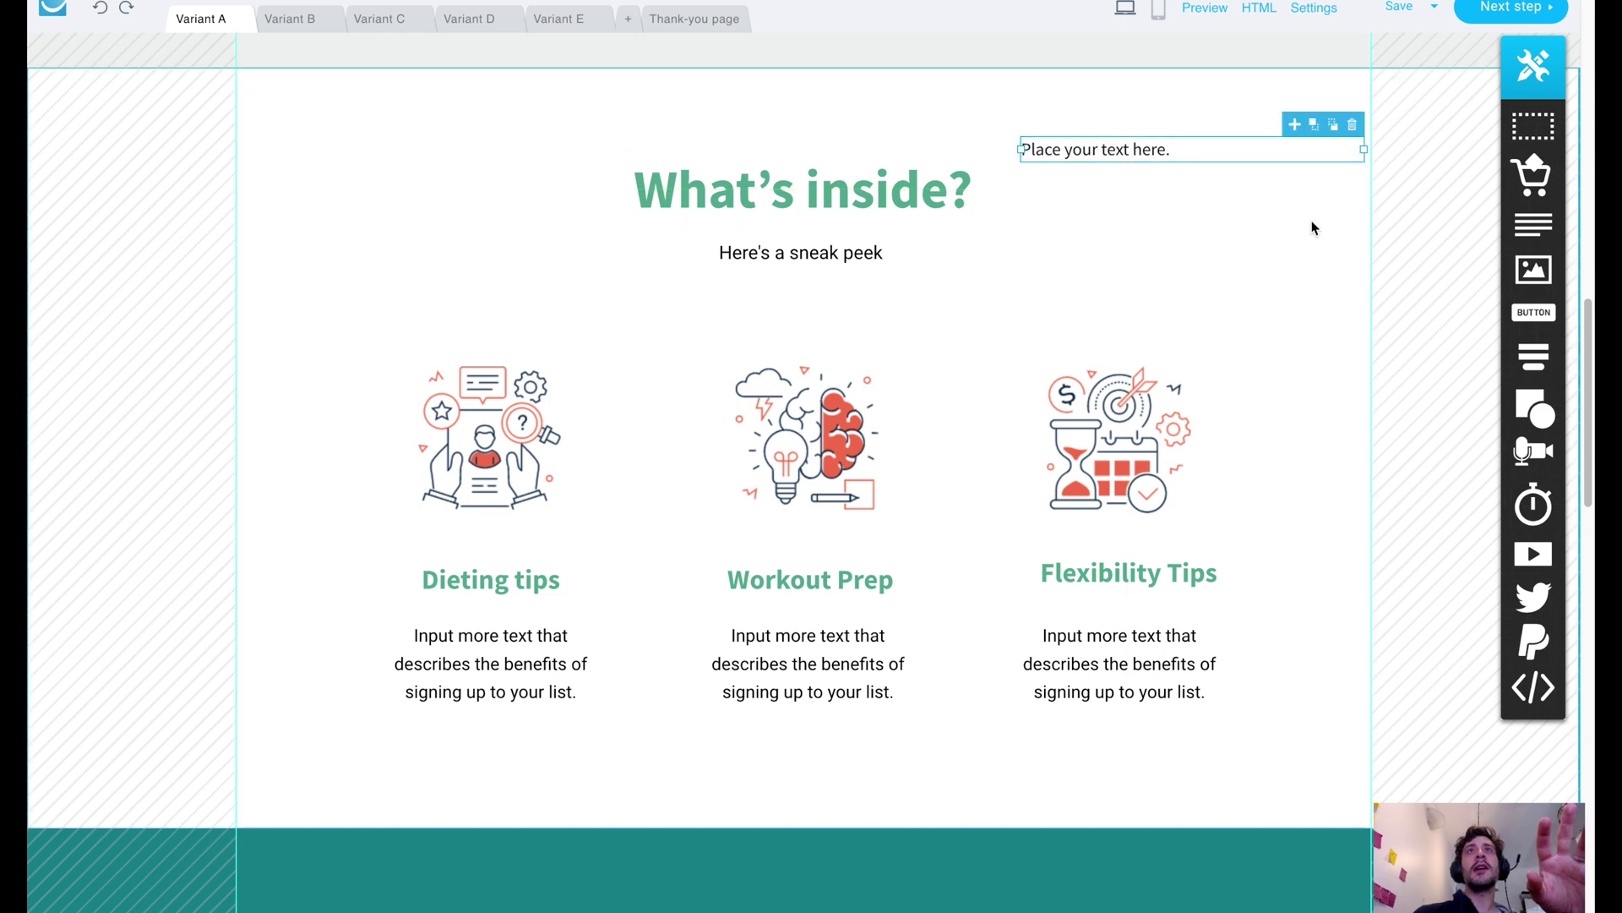
double_click(1223, 161)
scroll(1487, 279, "down", 5)
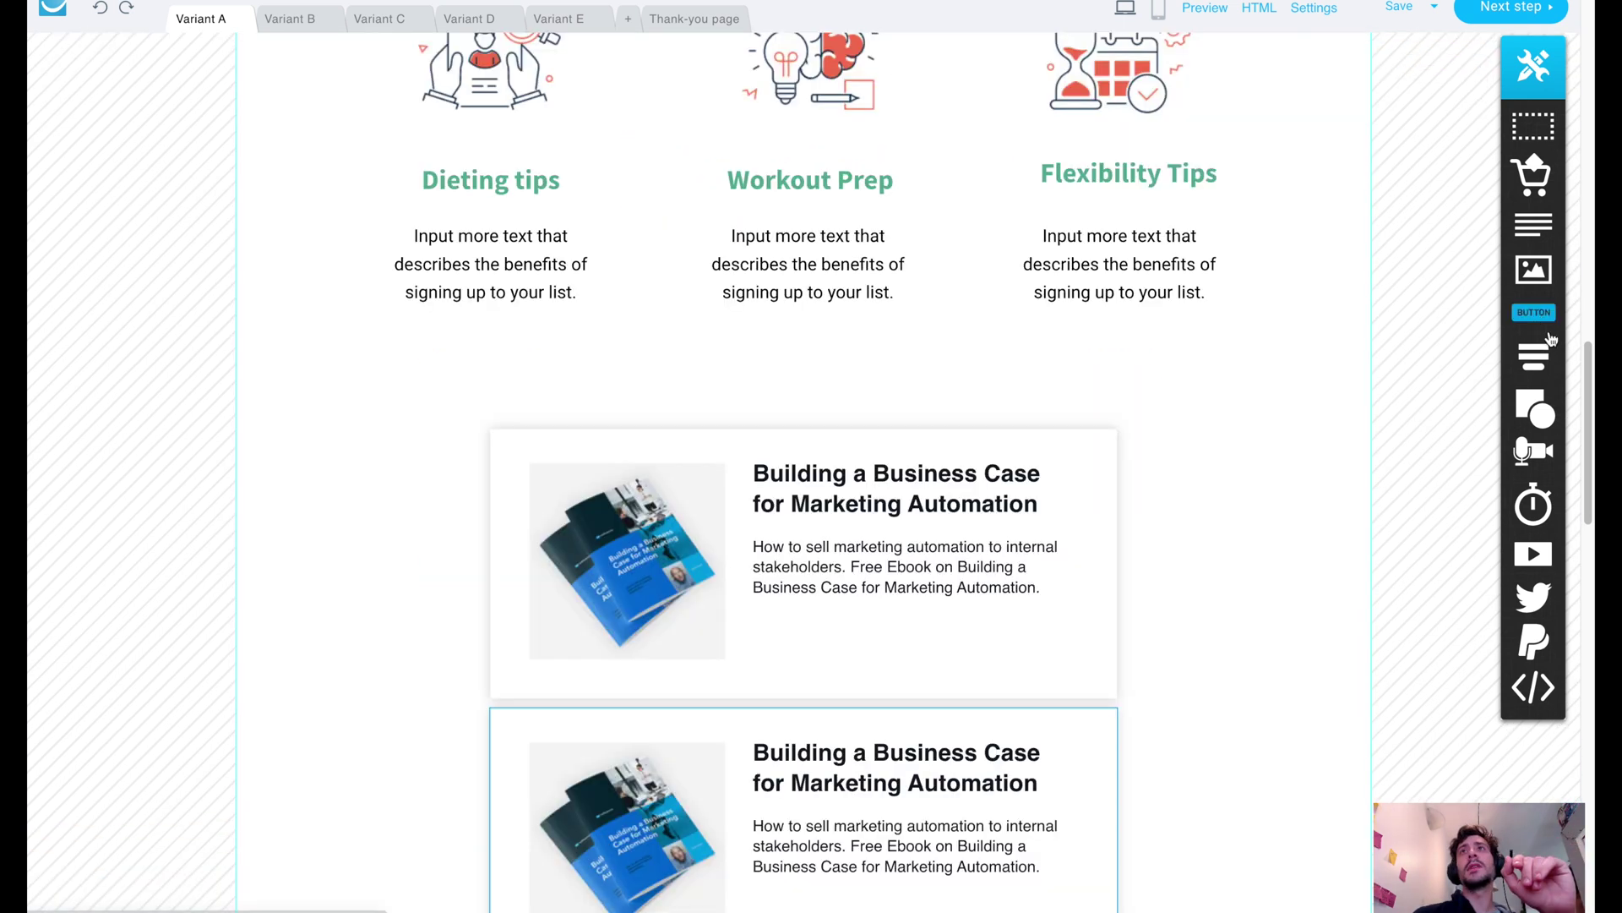
mouse_move(1539, 400)
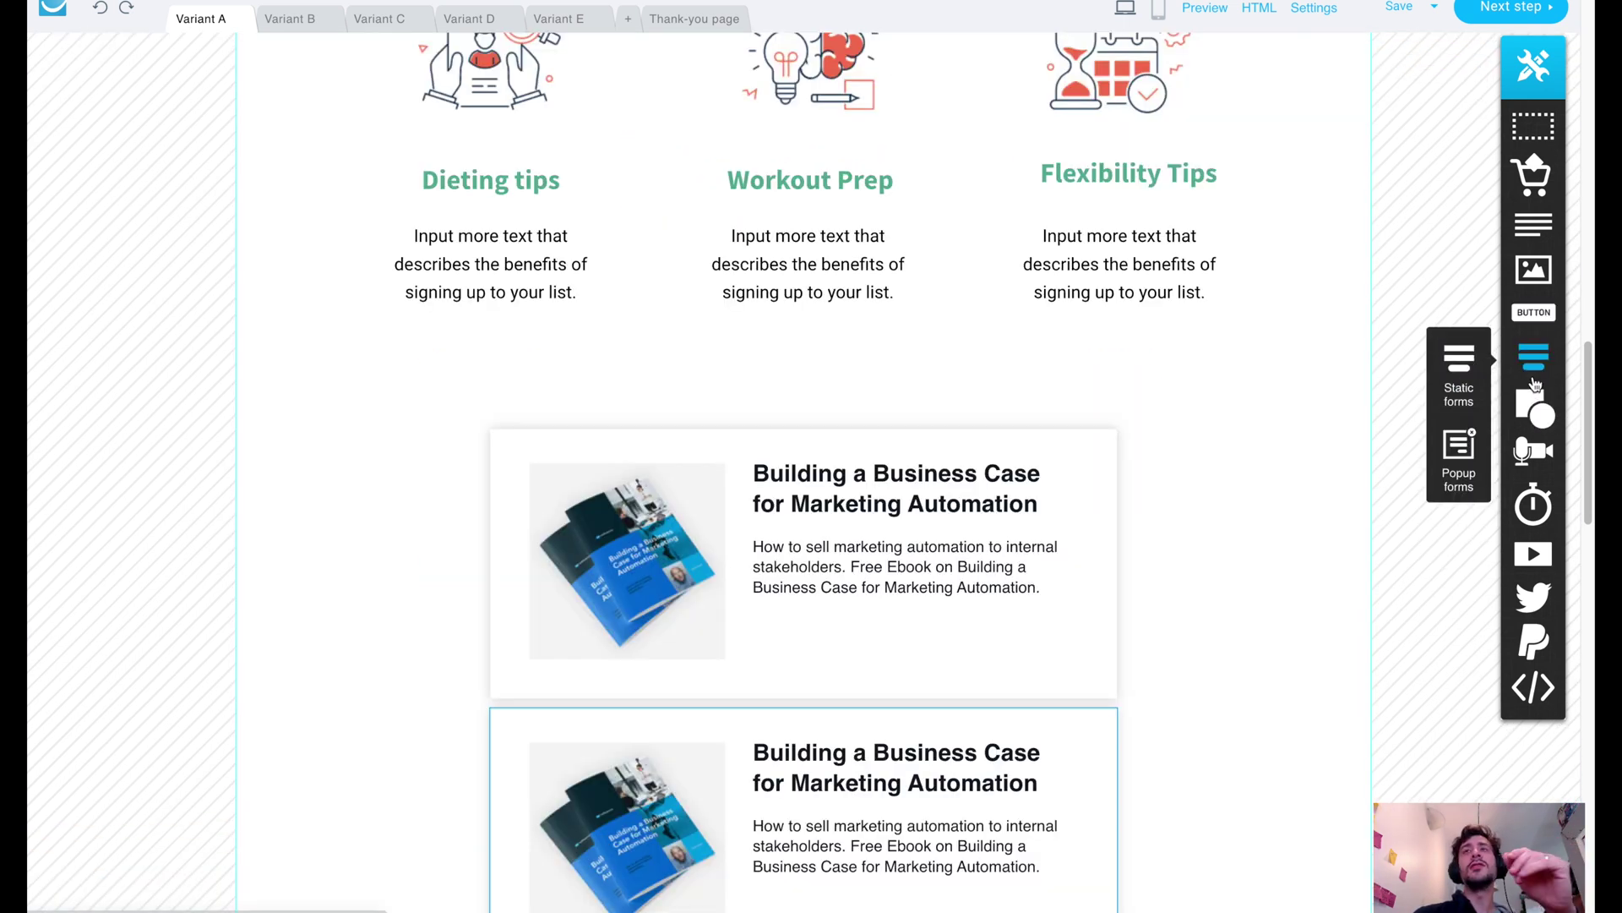
mouse_move(1555, 463)
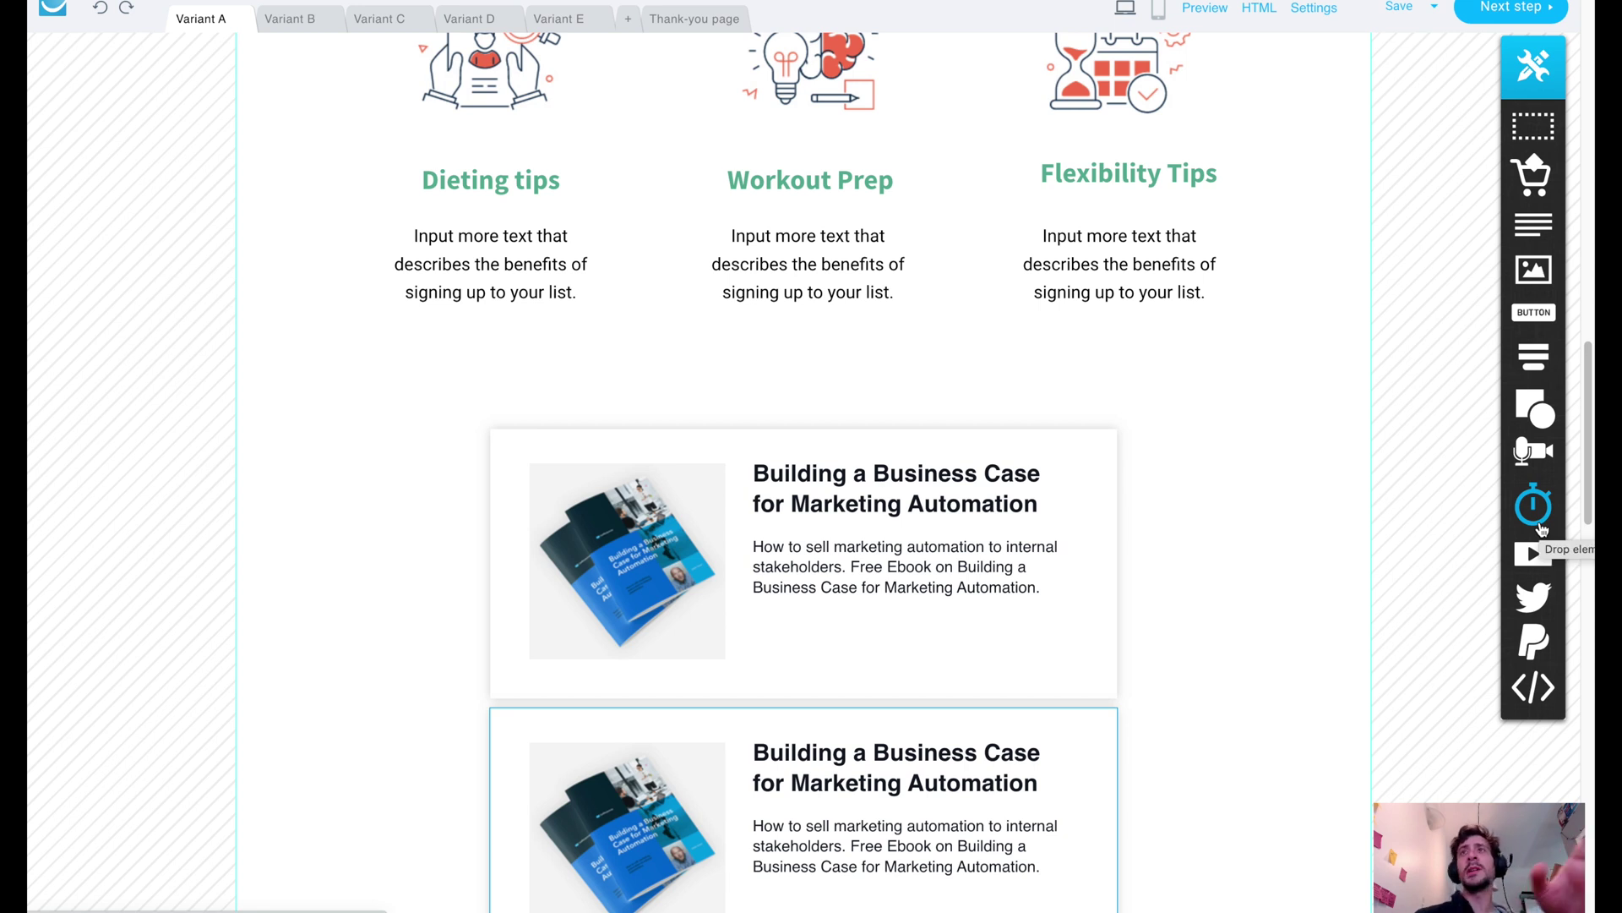
mouse_move(1536, 632)
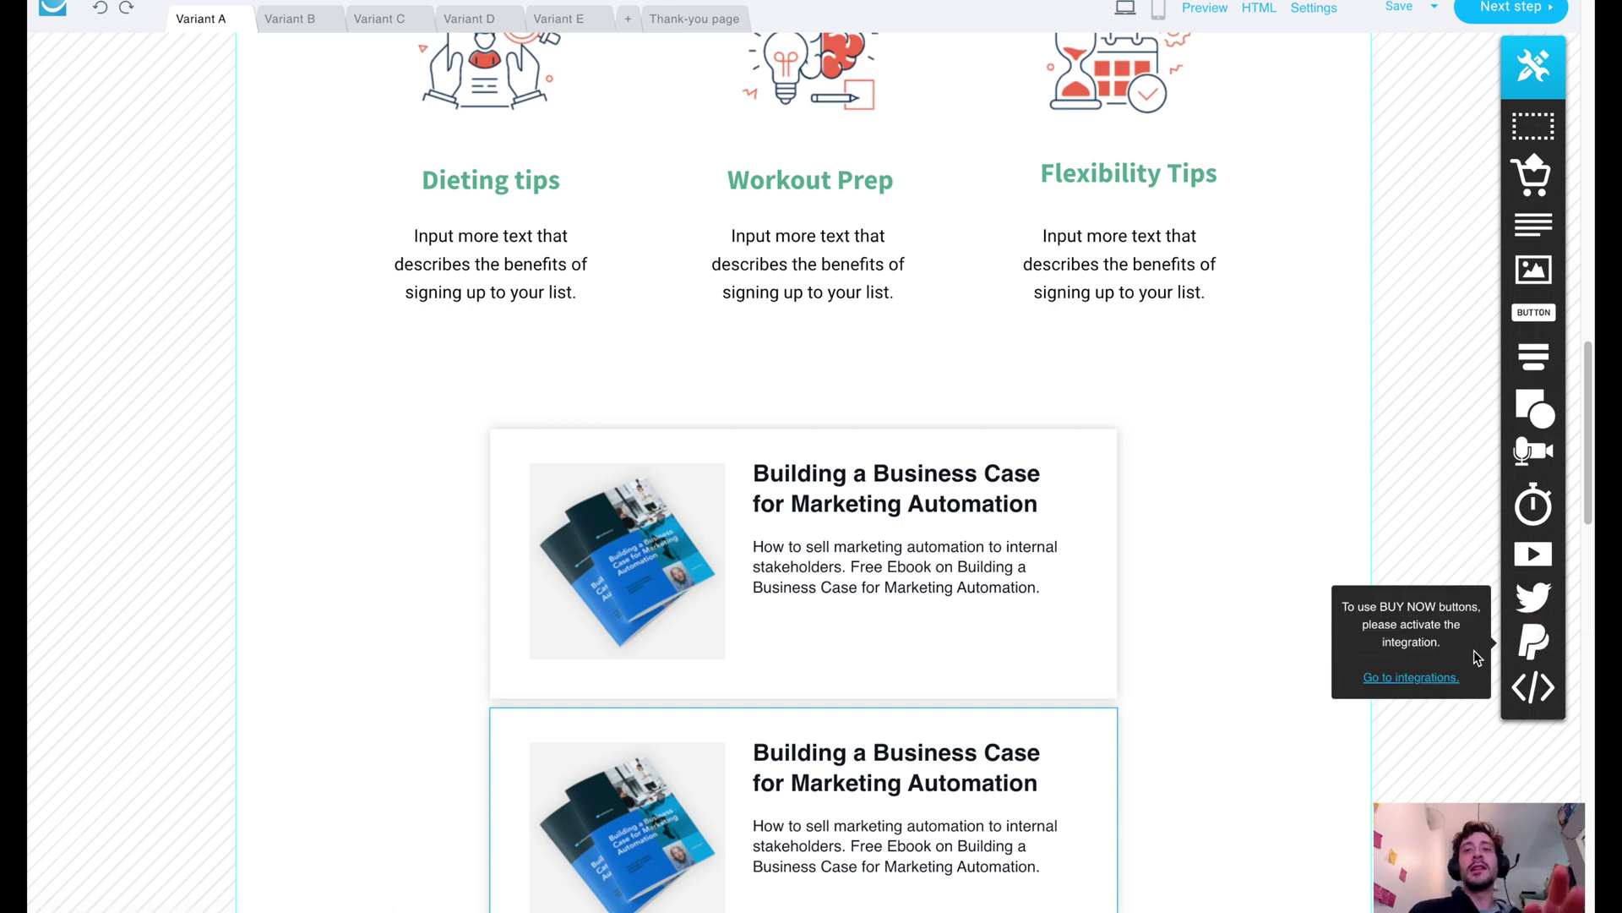
scroll(1224, 607, "down", 9)
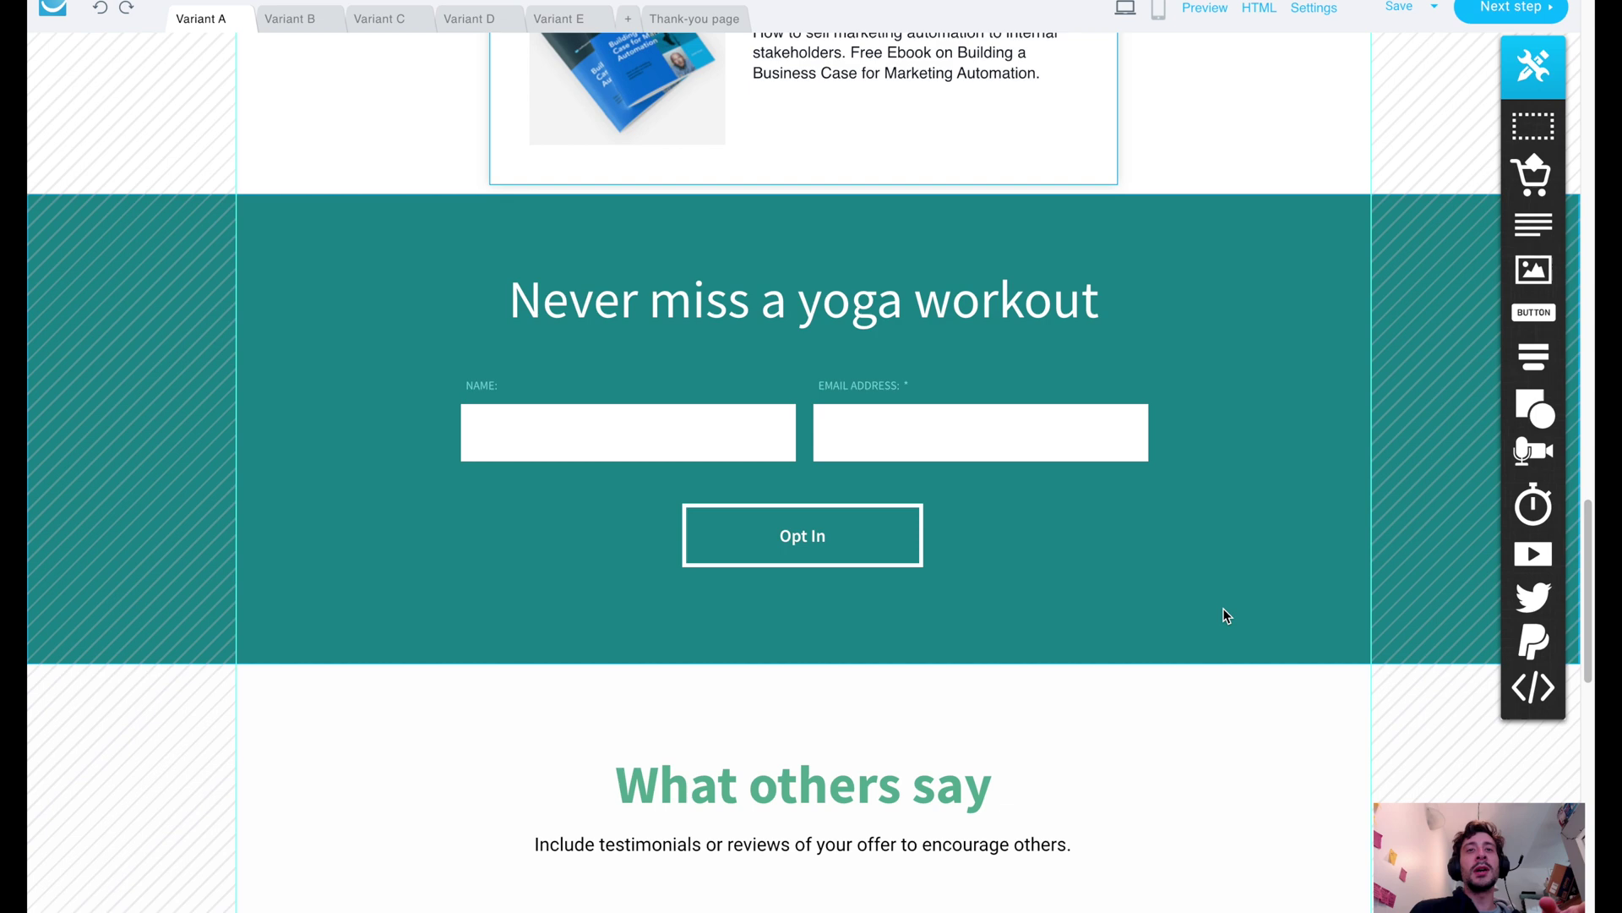
scroll(1229, 606, "down", 15)
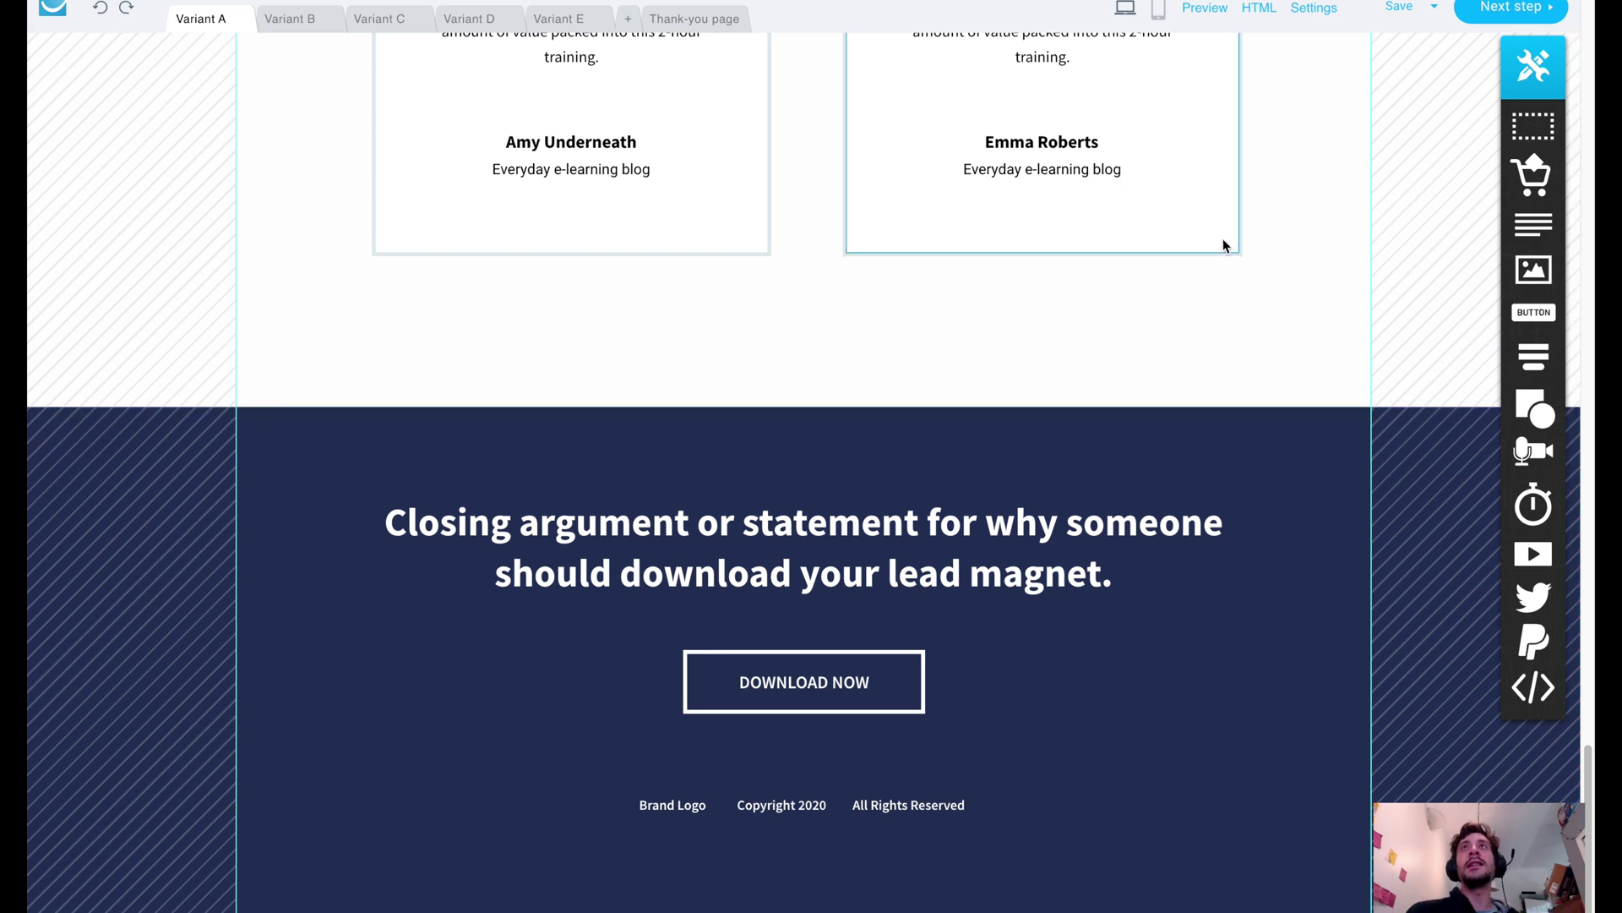
Step: Create the signup page's mobile version and scroll through its stacked single-column layout
left_click(1159, 12)
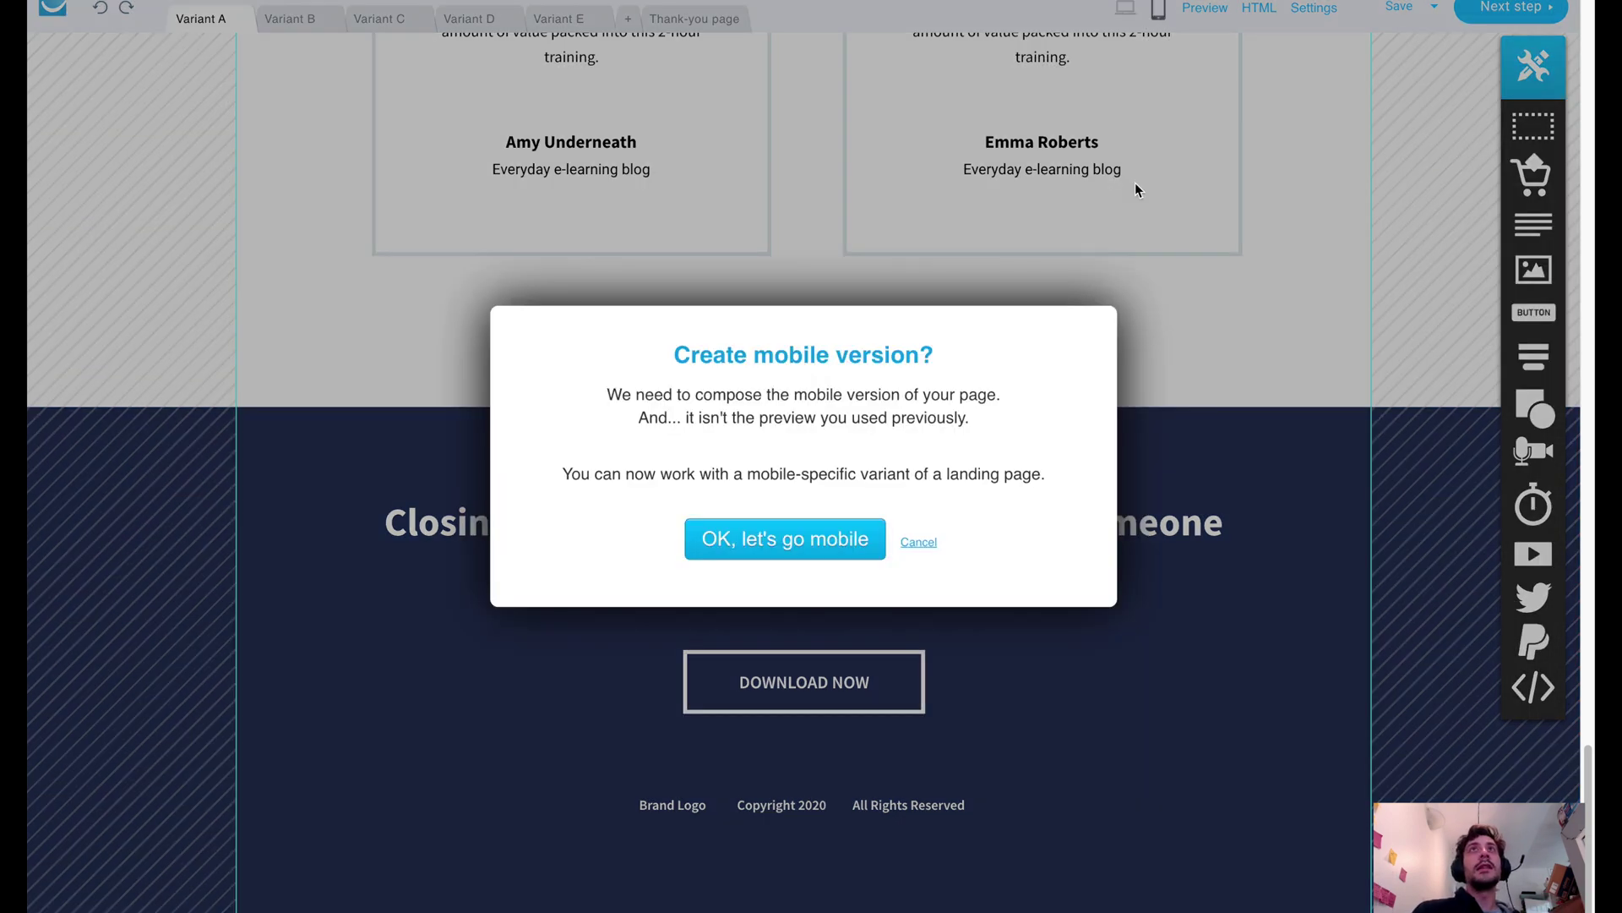
left_click(780, 541)
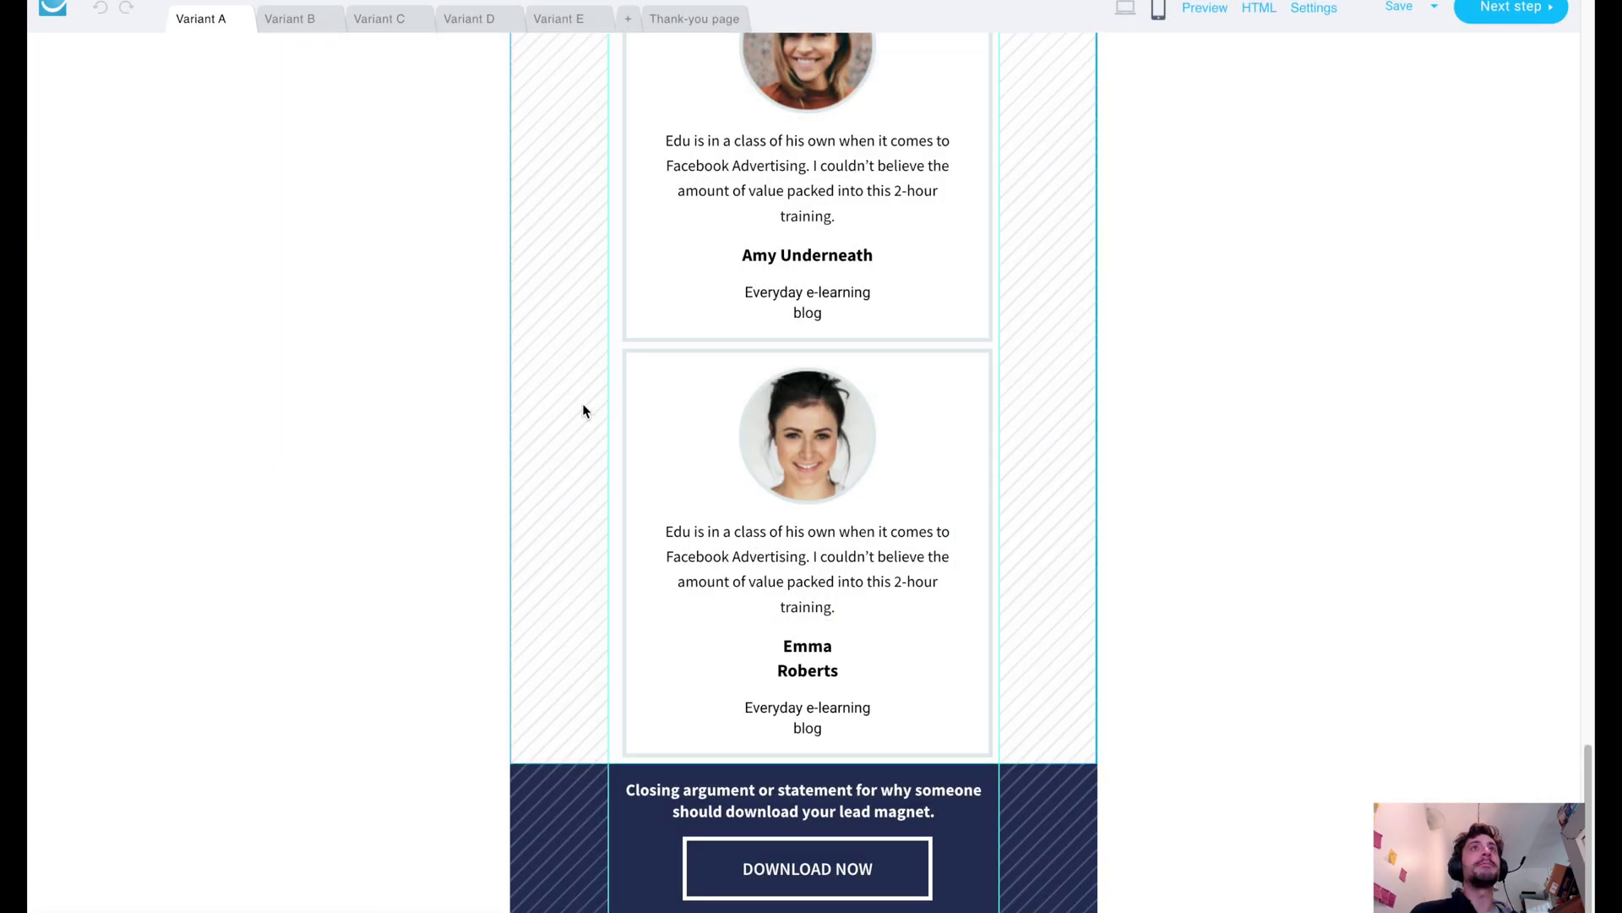
scroll(592, 423, "up", 10)
scroll(601, 436, "up", 15)
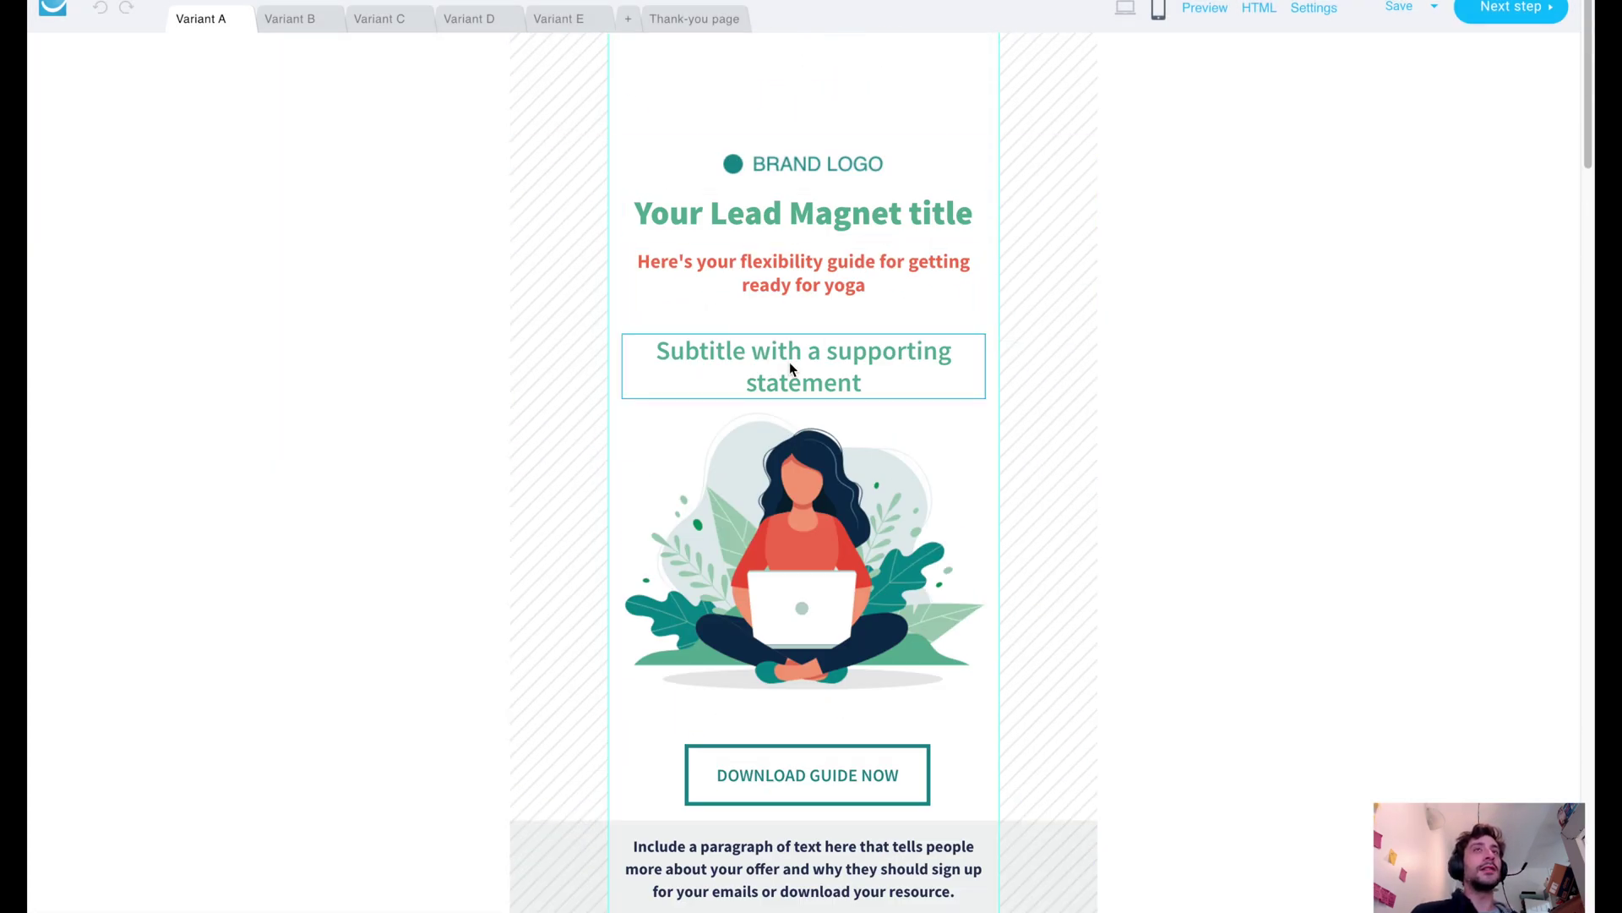
scroll(786, 365, "down", 15)
scroll(783, 373, "down", 15)
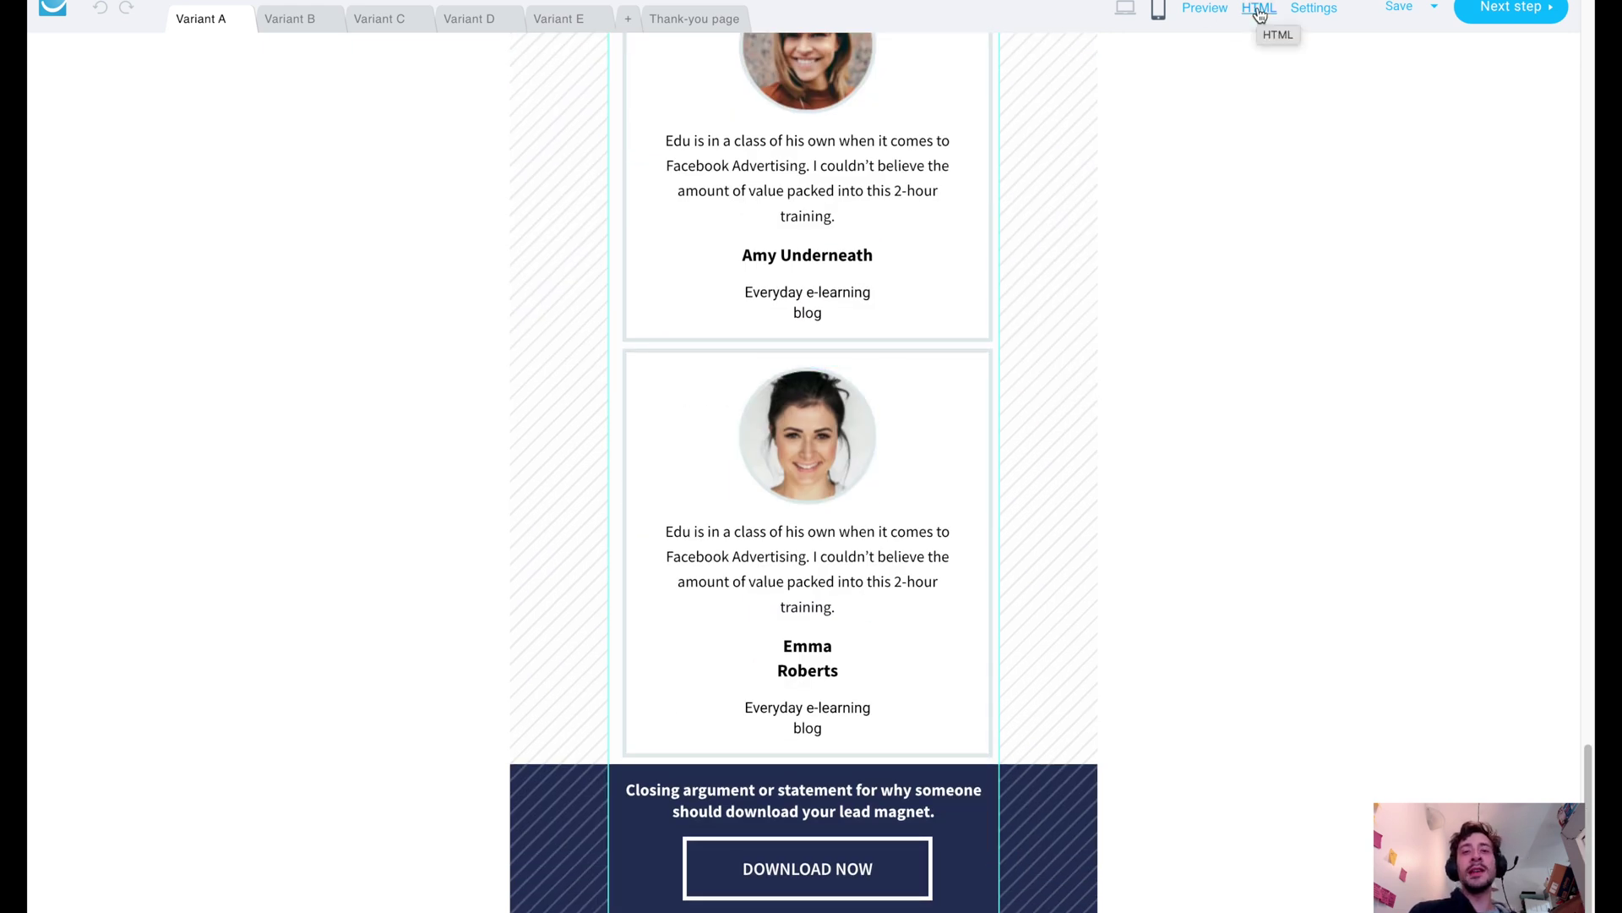
Step: Open the signup page's SEO settings and look at the Save dropdown options without saving
left_click(1314, 8)
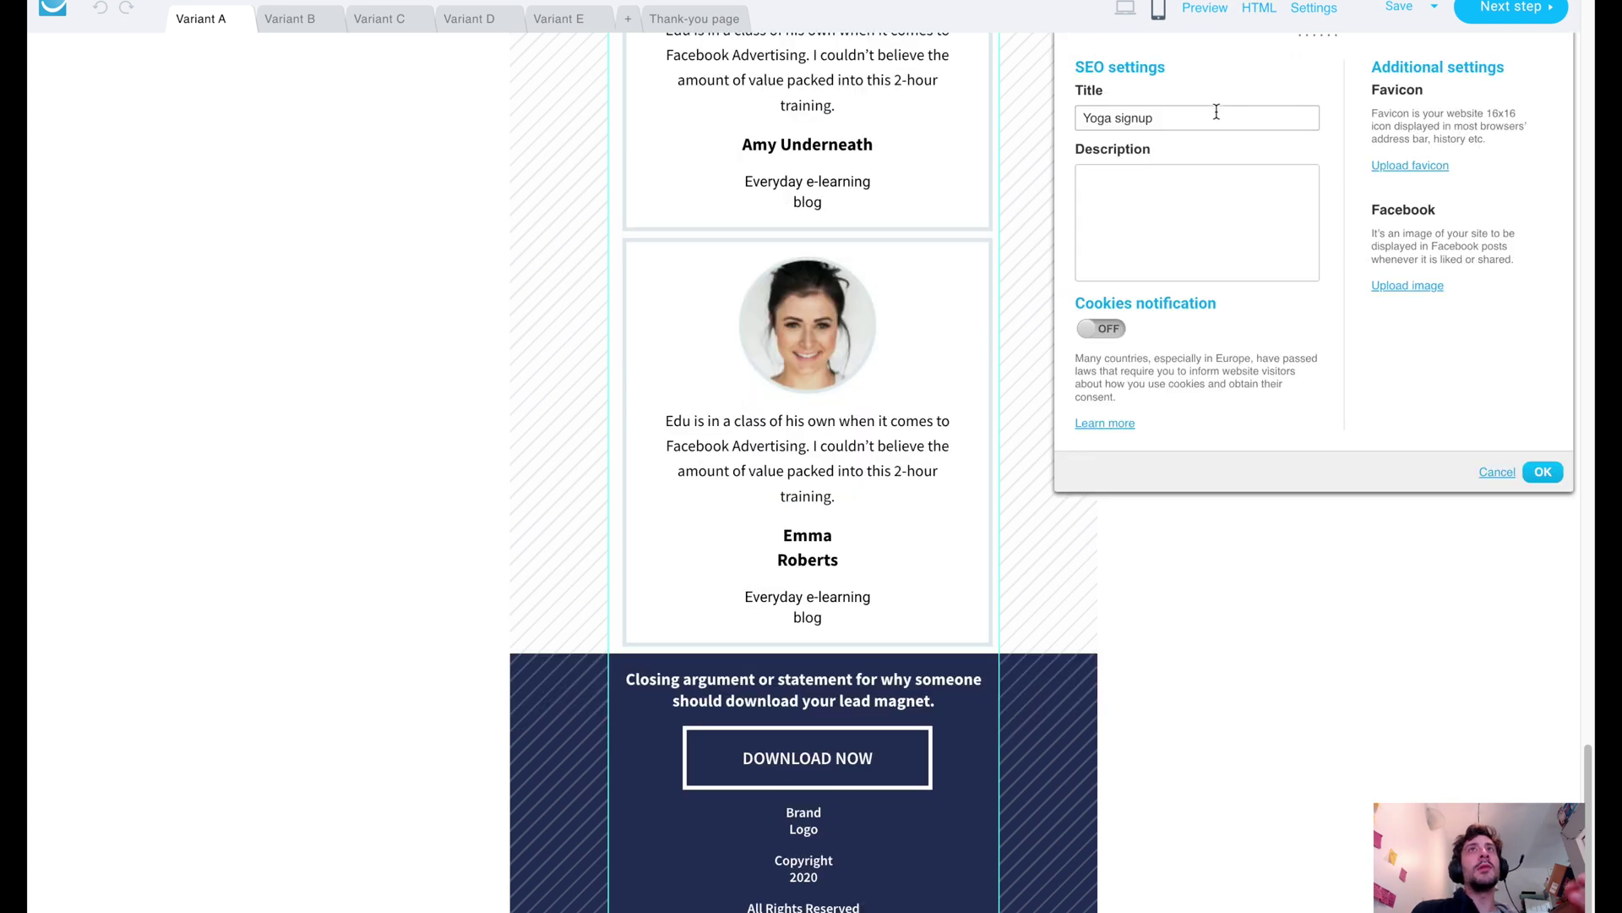
left_click(1193, 187)
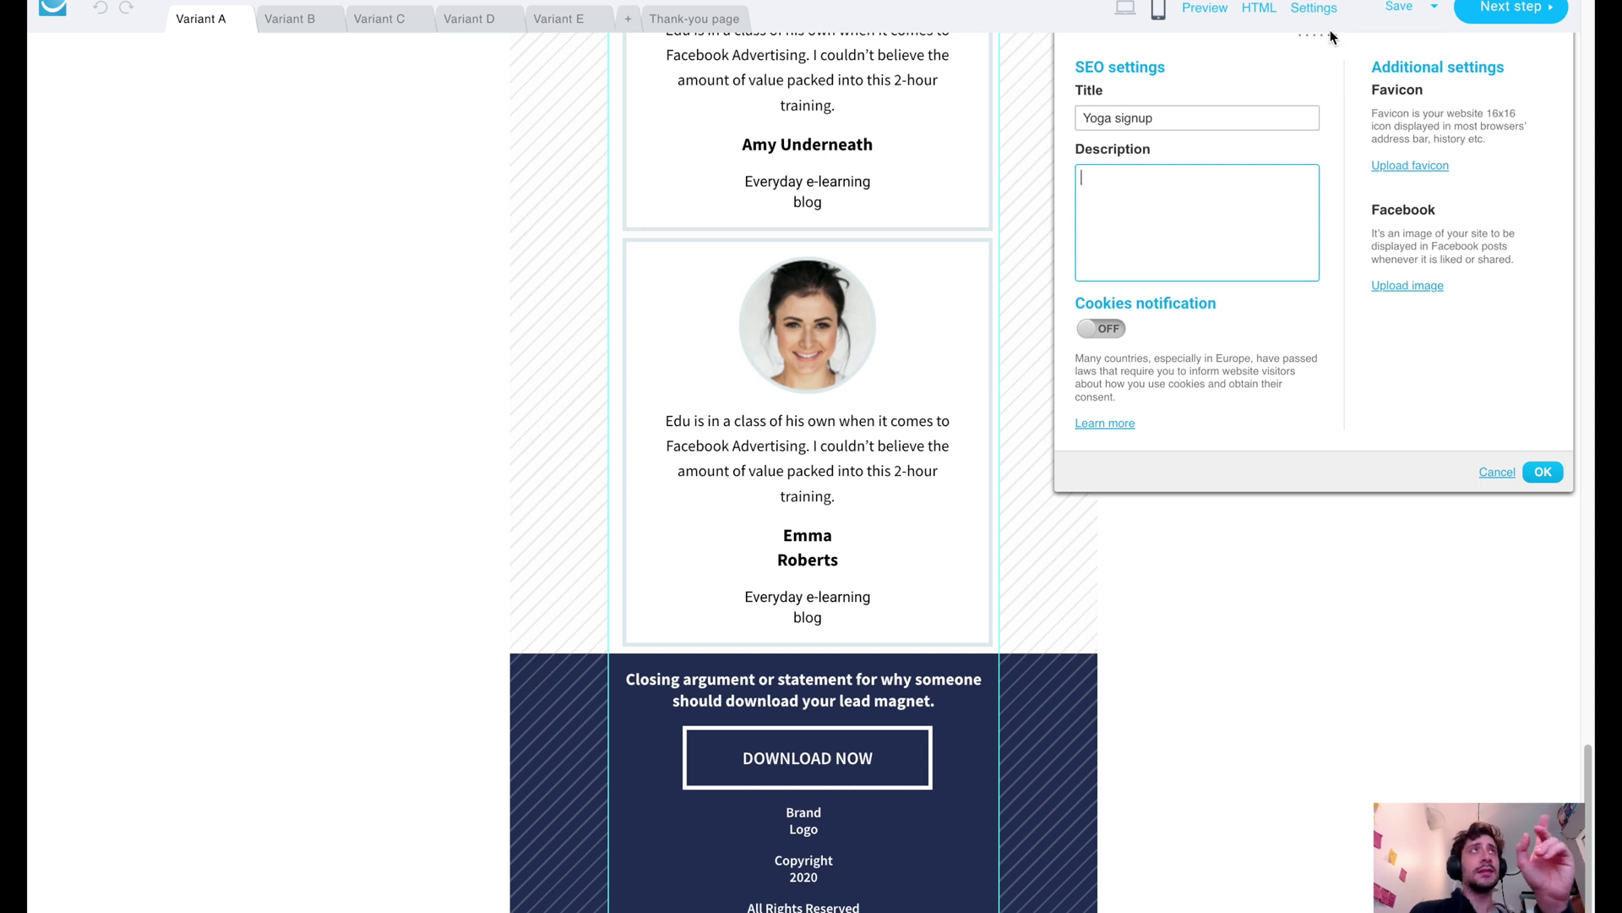
left_click(1427, 15)
left_click(1358, 689)
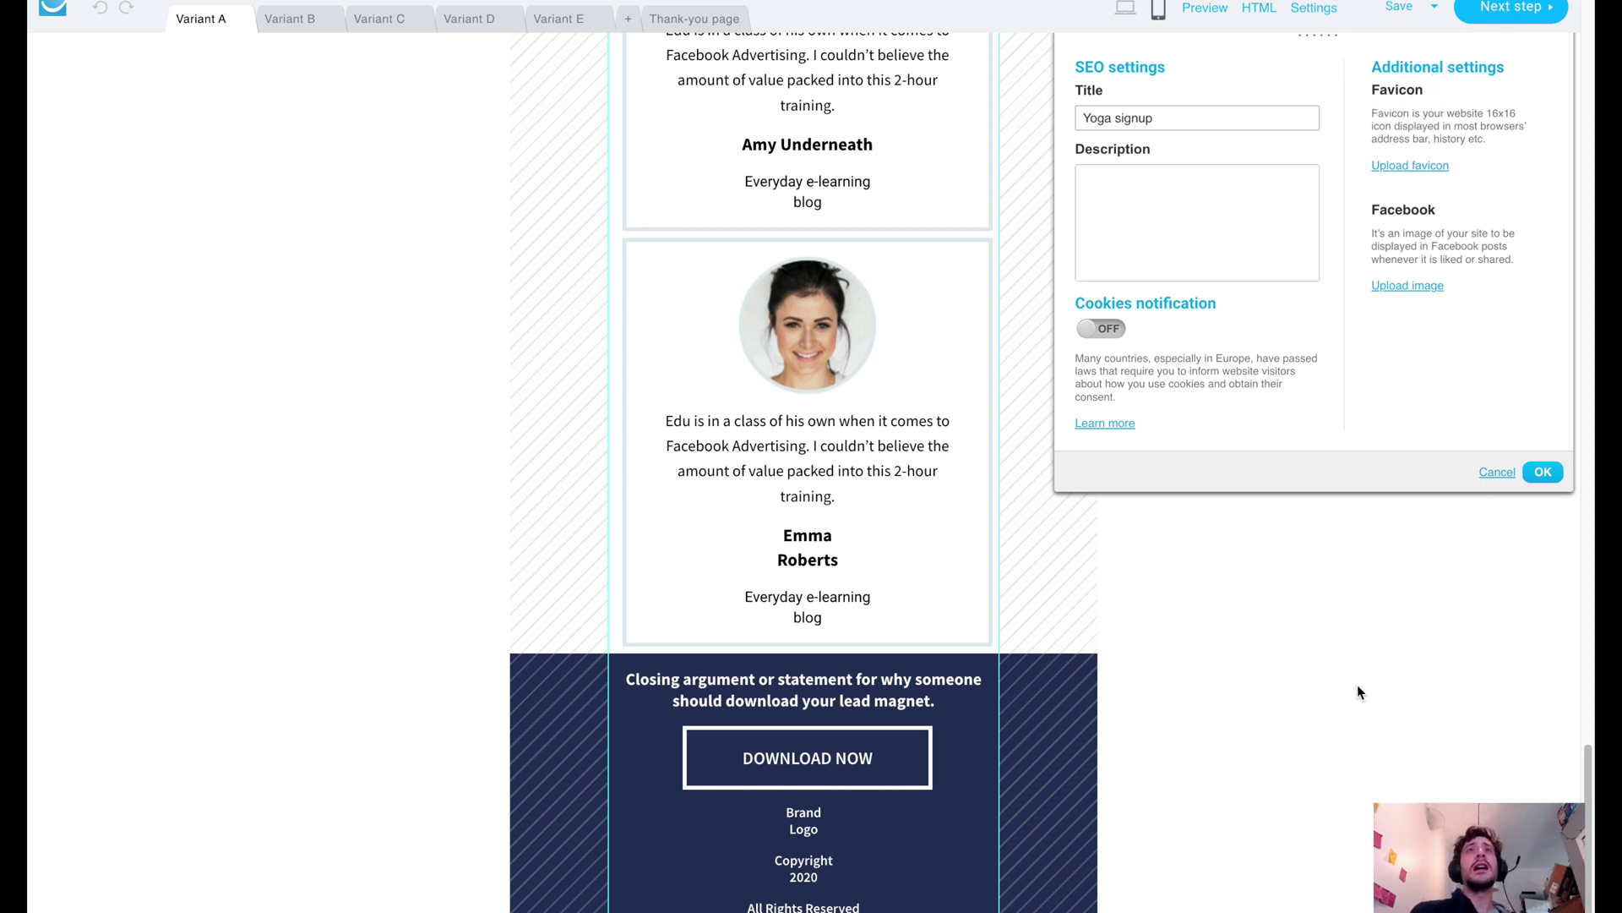
Step: Close the page settings on the Thank-you page and select its CHECK YOUR EMAIL button
left_click(676, 17)
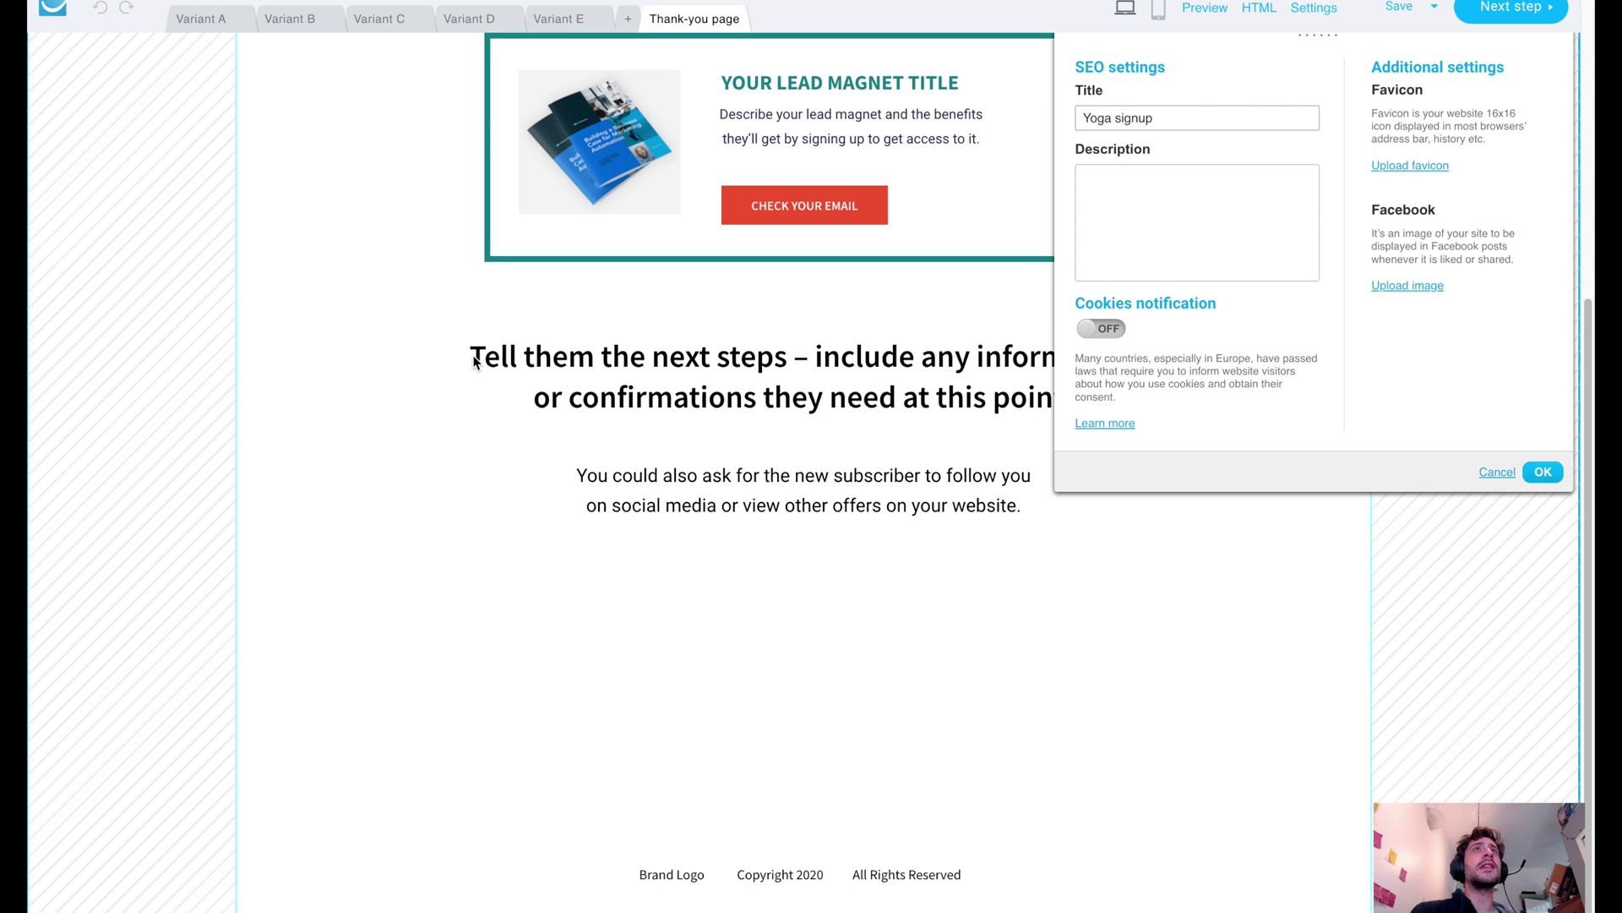
left_click(1539, 472)
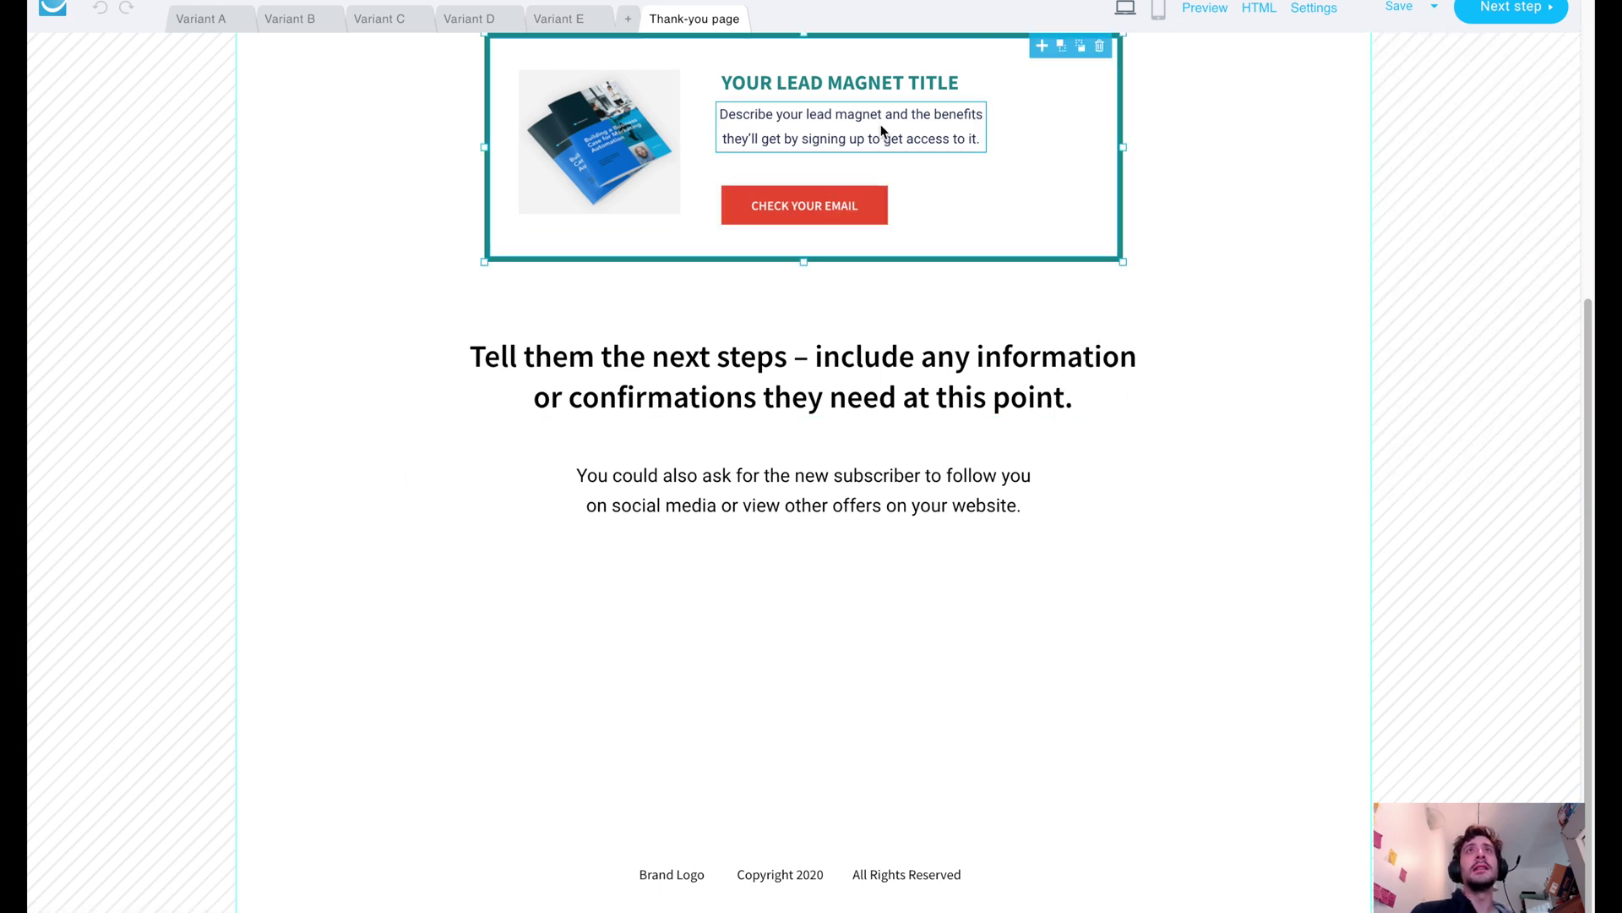
left_click(833, 205)
scroll(843, 270, "up", 3)
scroll(840, 322, "up", 3)
Step: Inspect the Thank them for signing up heading and BRAND LOGO, previewing the files library
left_click(836, 326)
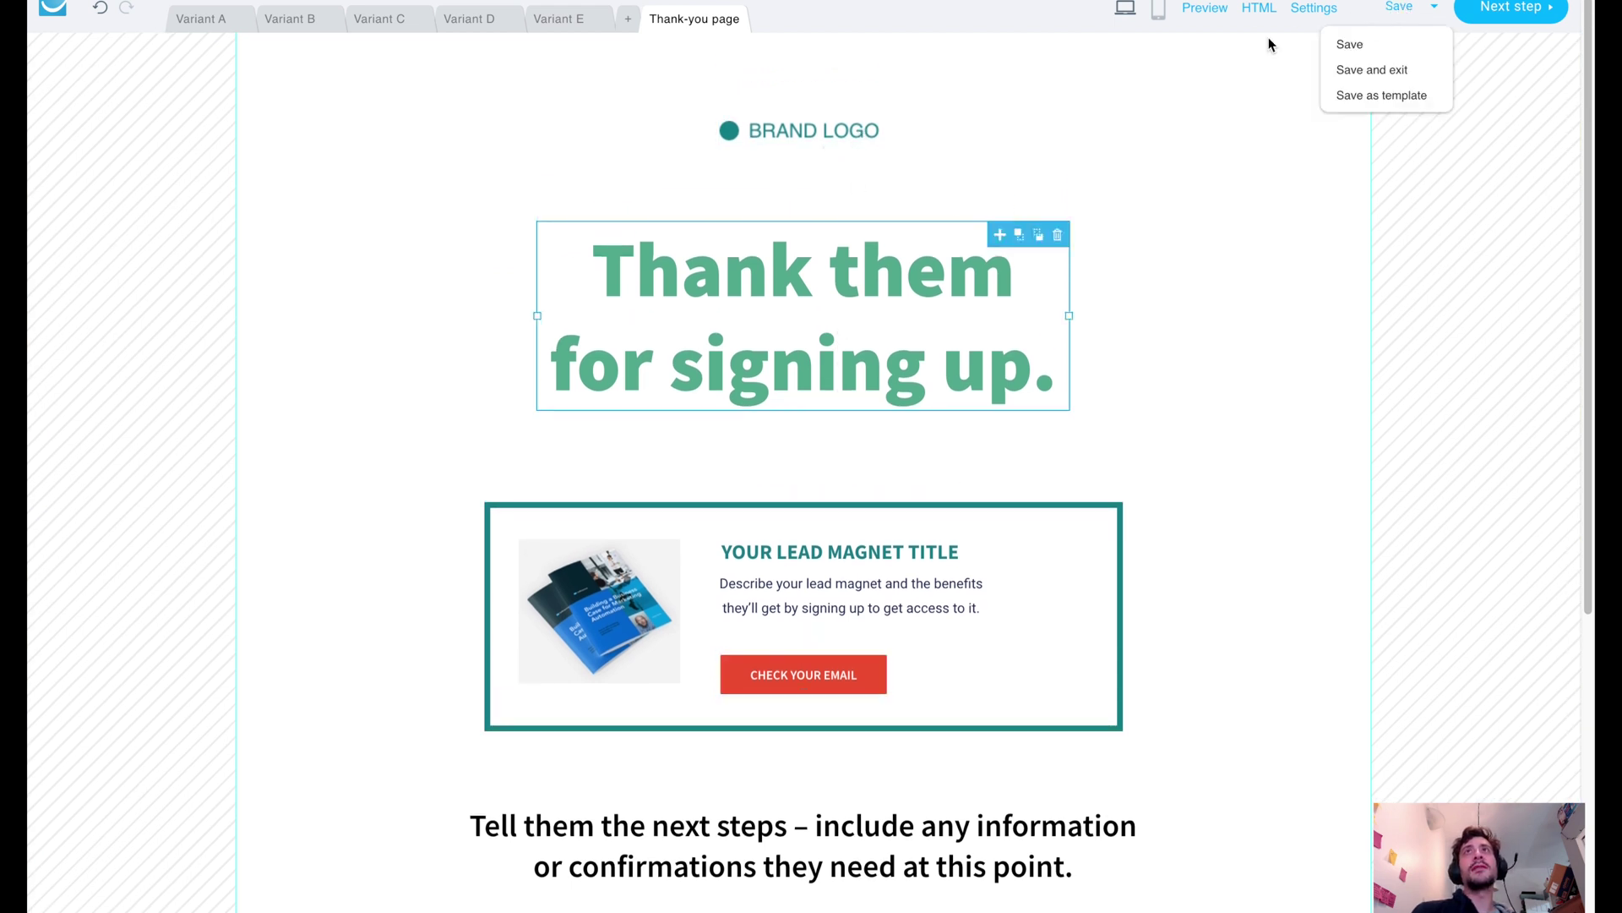
left_click(847, 142)
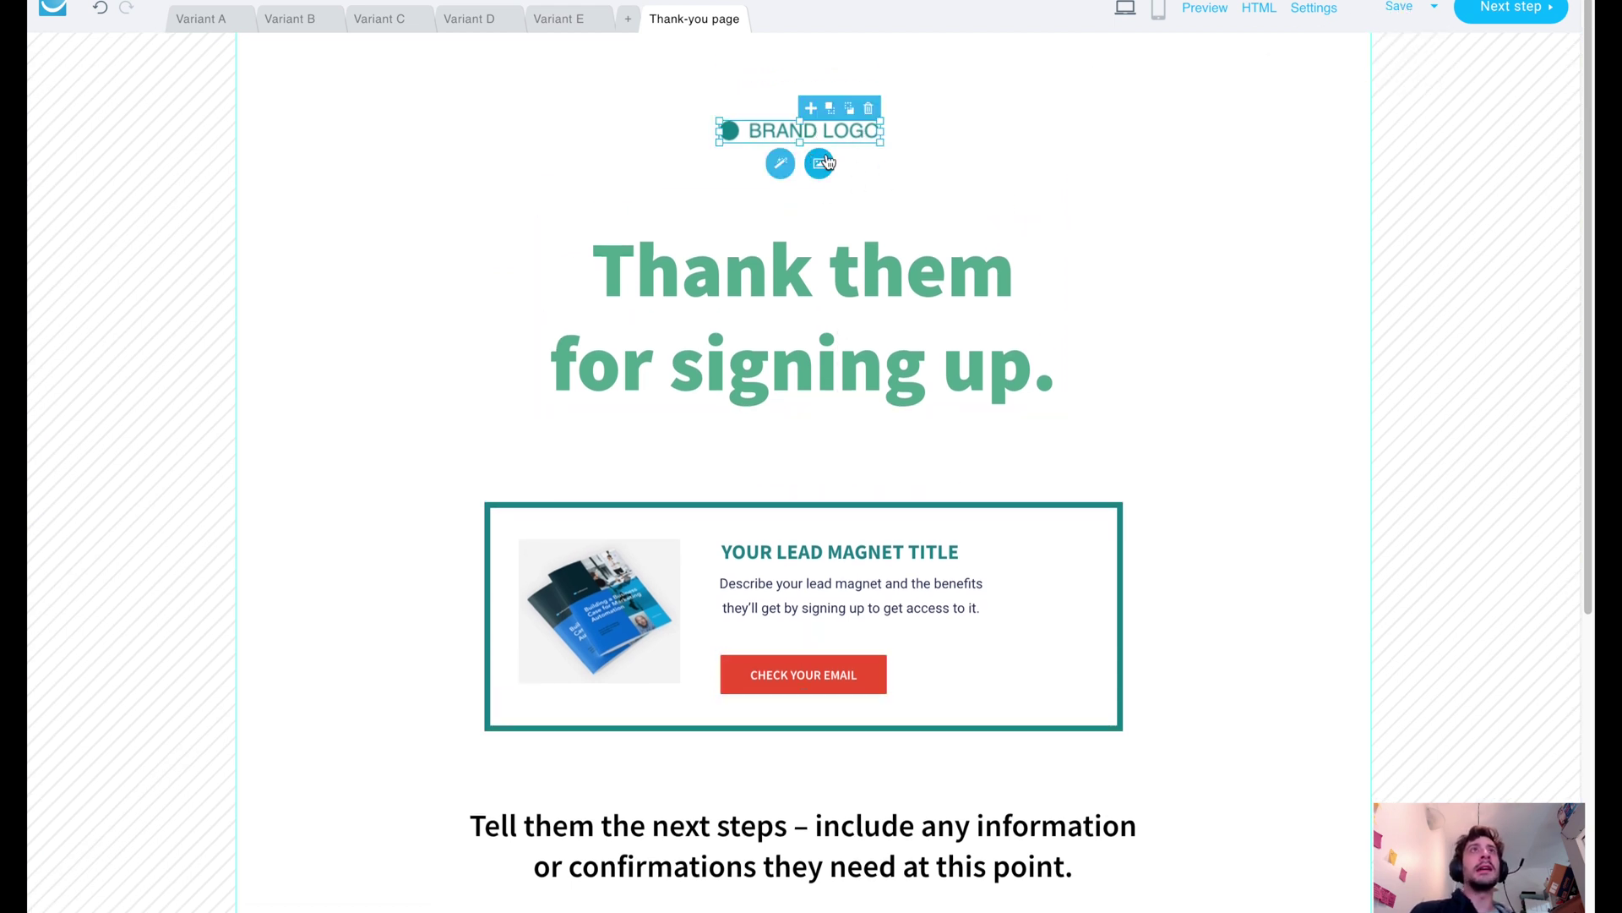
left_click(819, 163)
left_click(1458, 135)
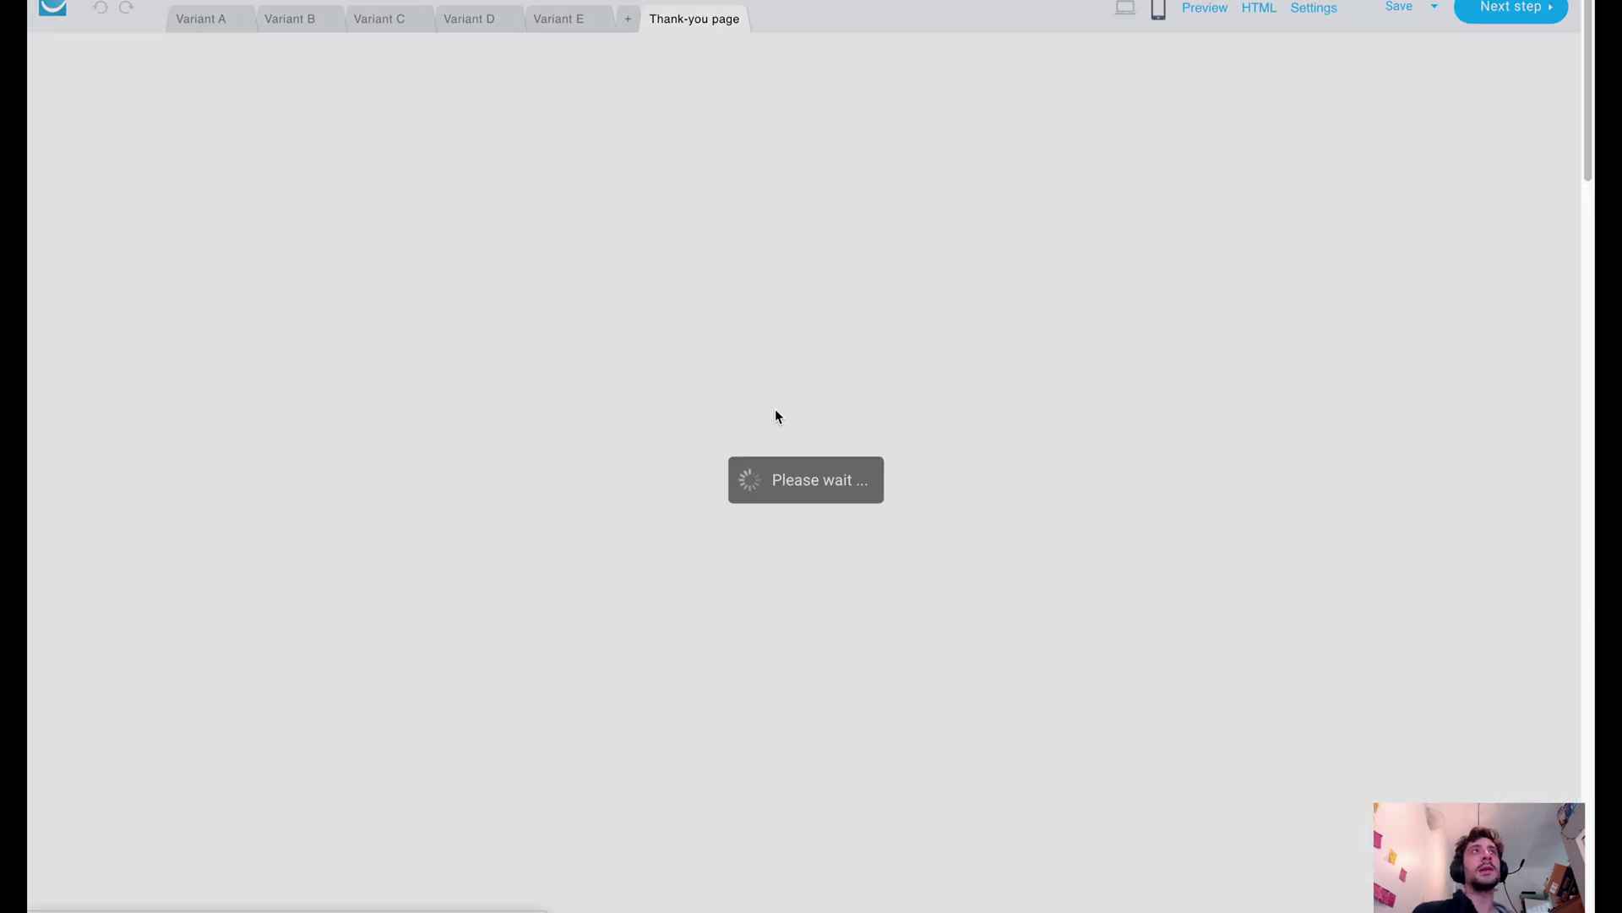
Step: Enter the description 'Opt in page for yoga dads.' and review the subdomain and subscription settings
left_click(710, 496)
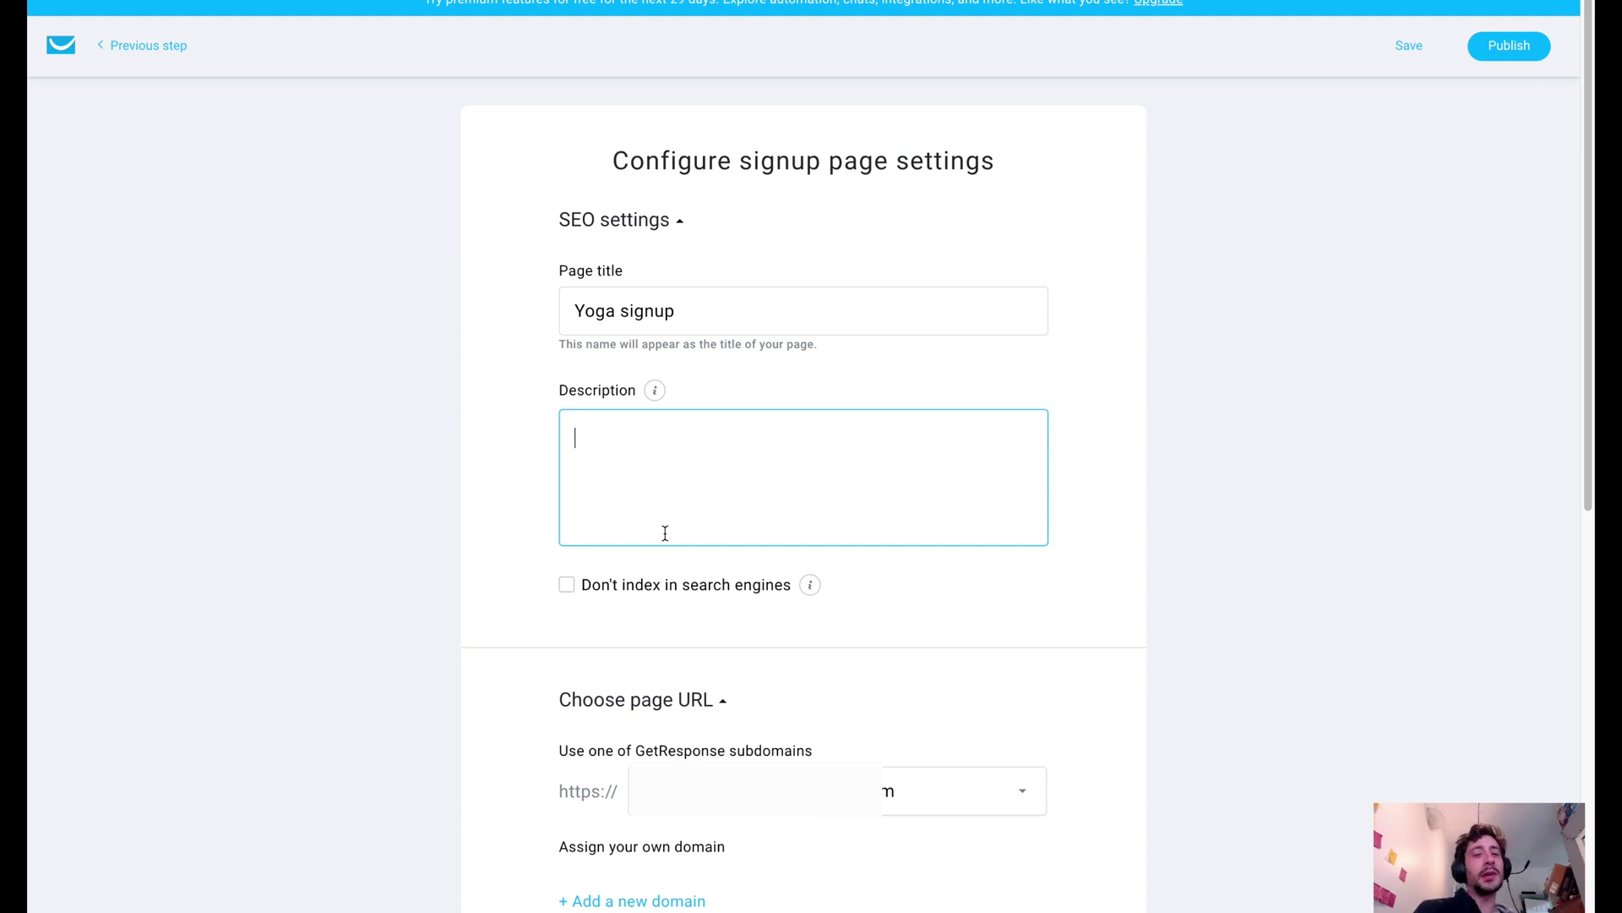
type("Opt in ")
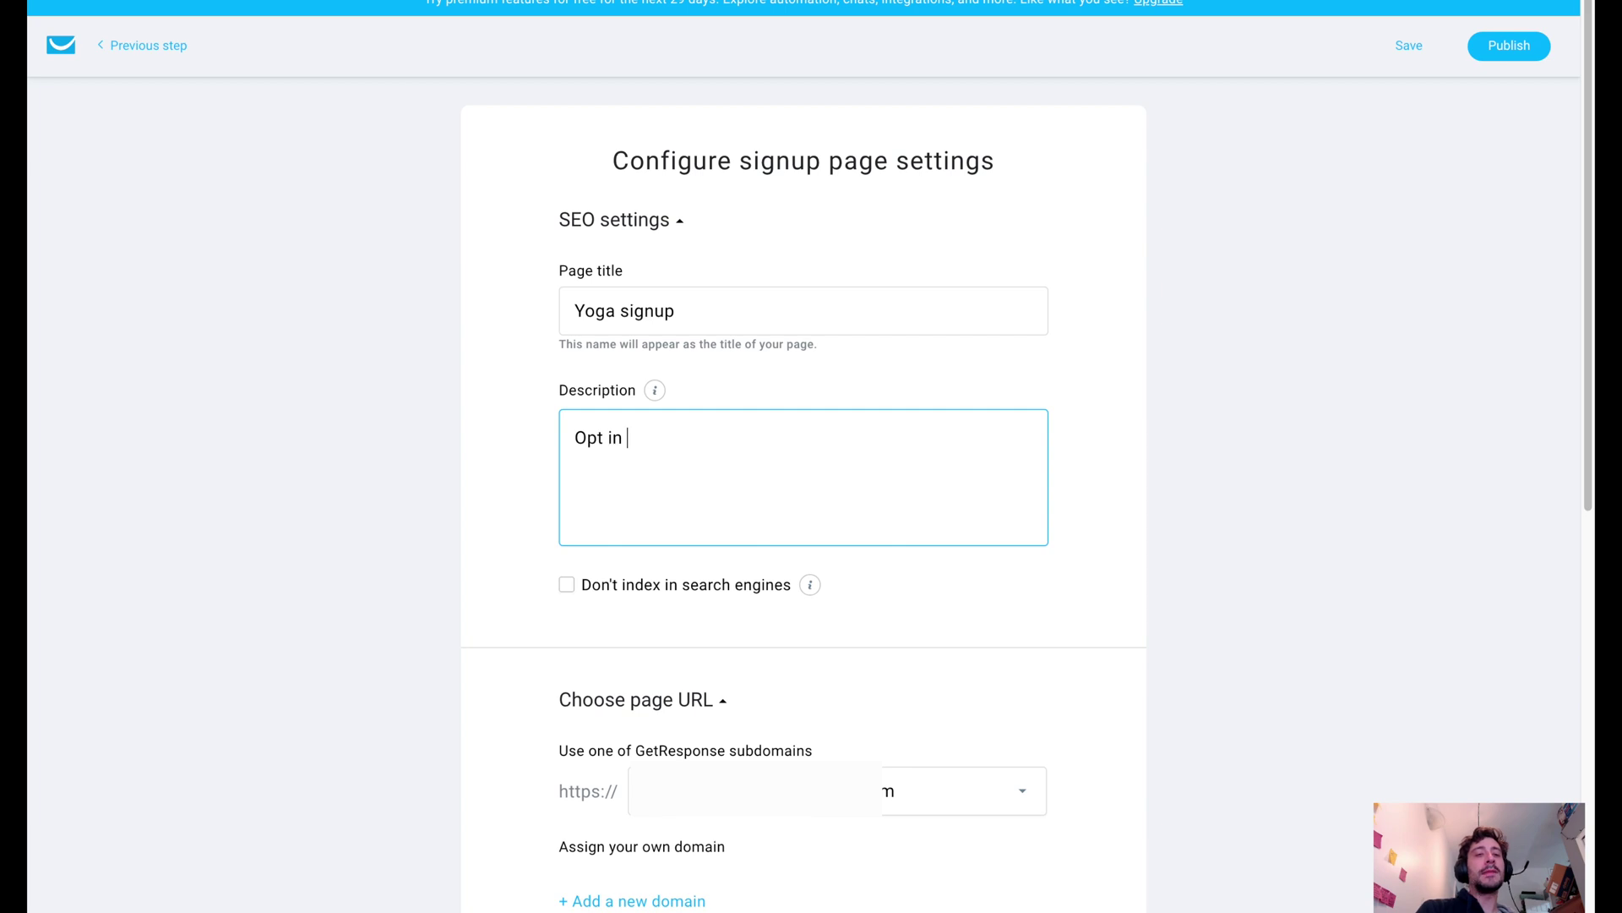
type("page for ")
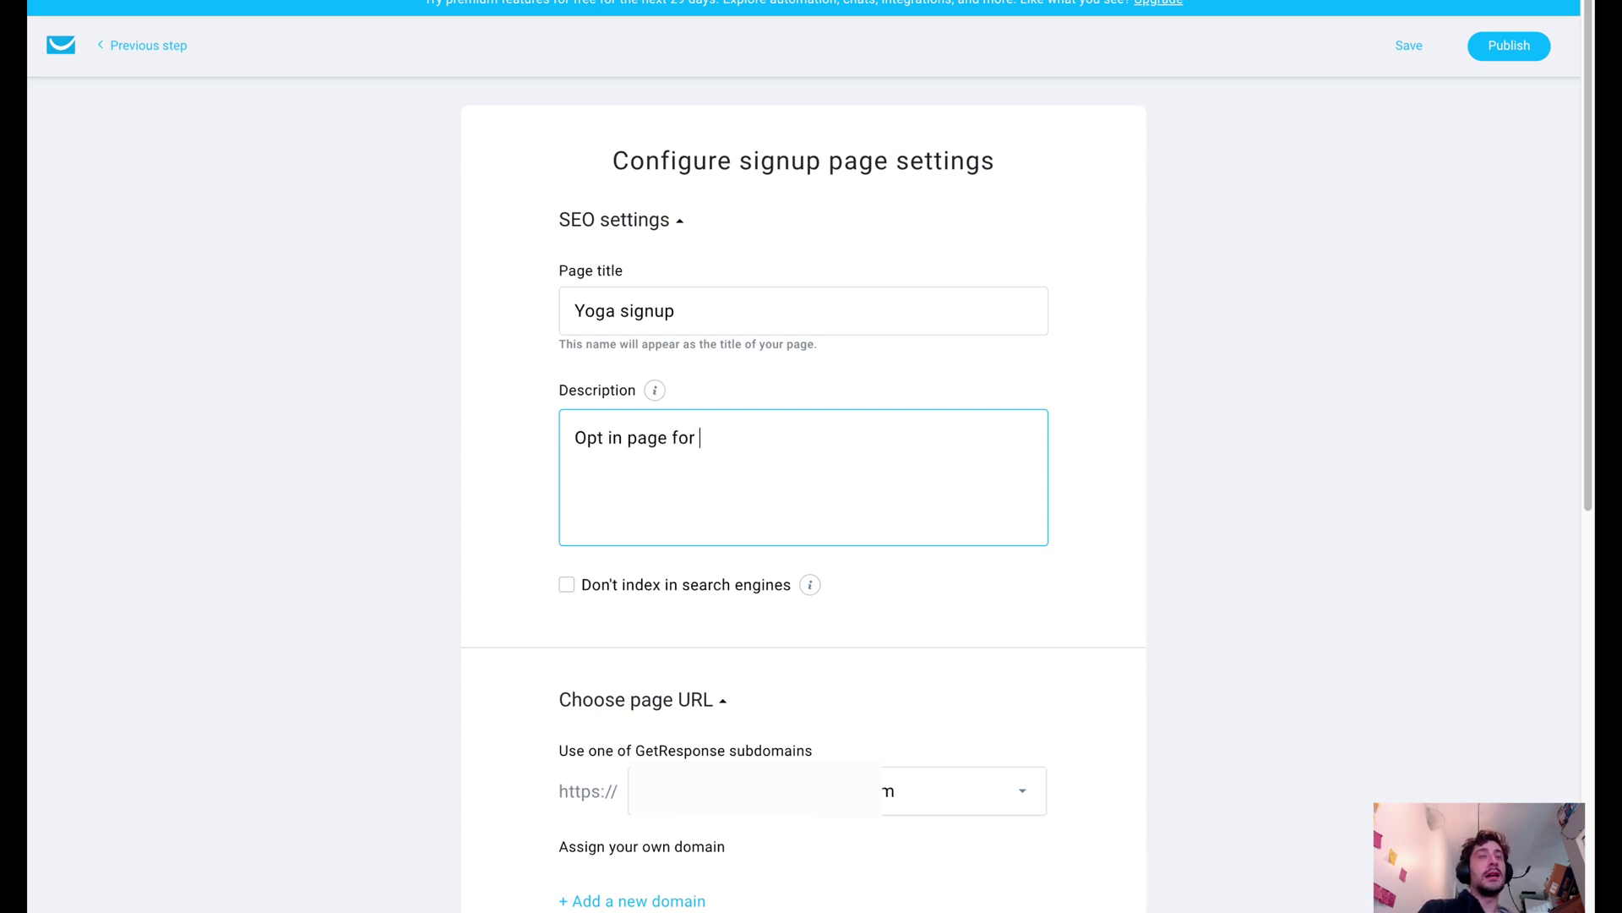
type("yoga dads.")
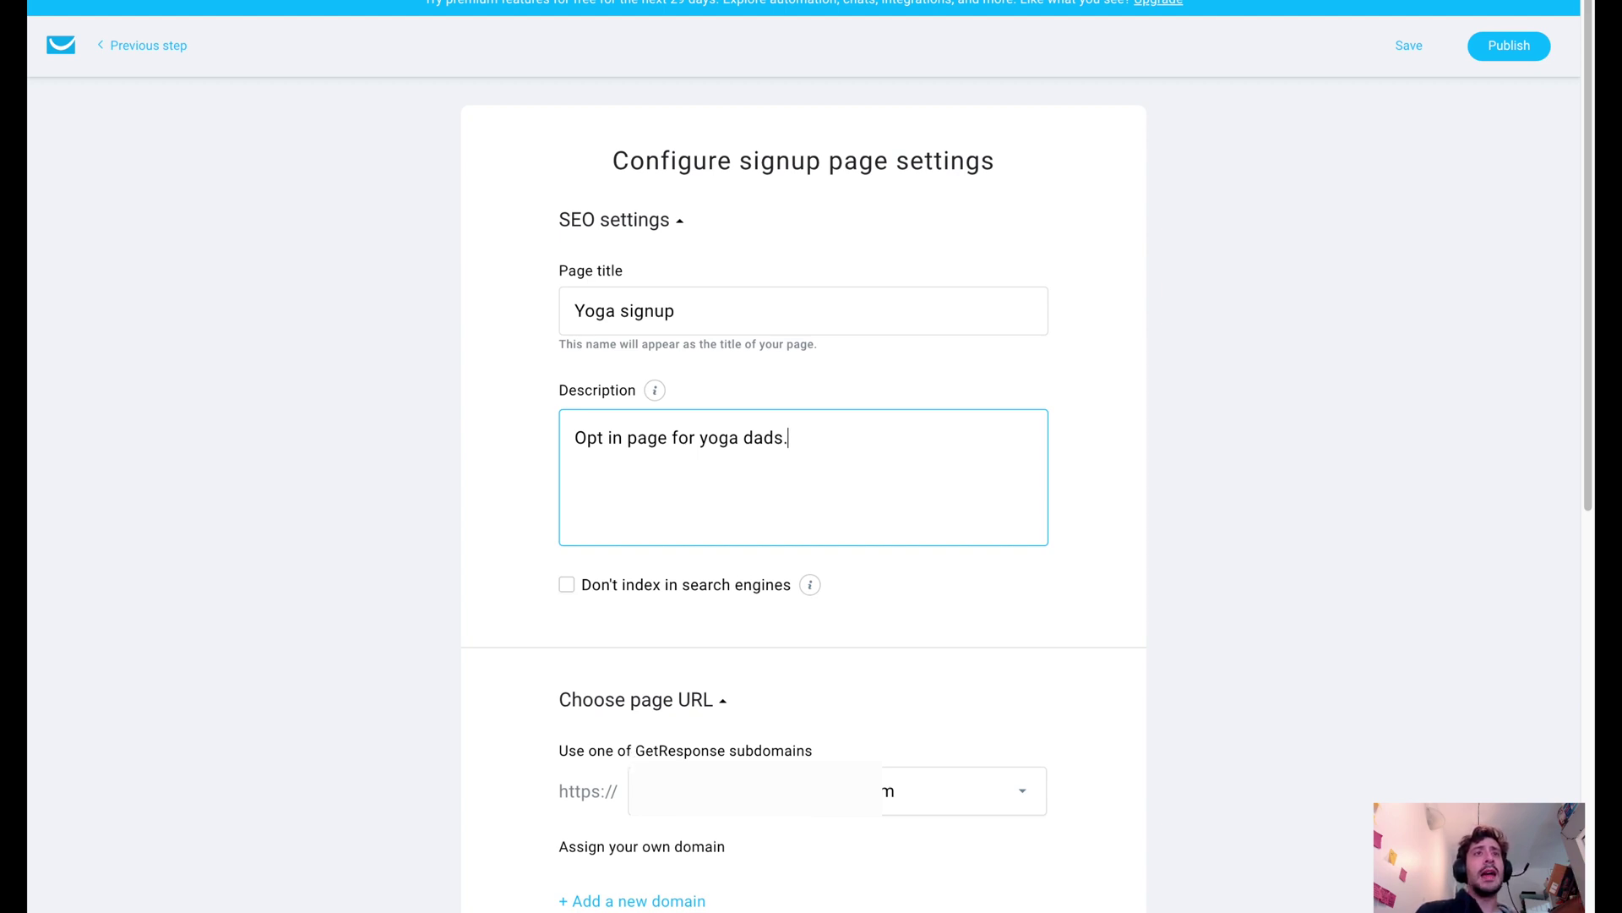
left_click(630, 791)
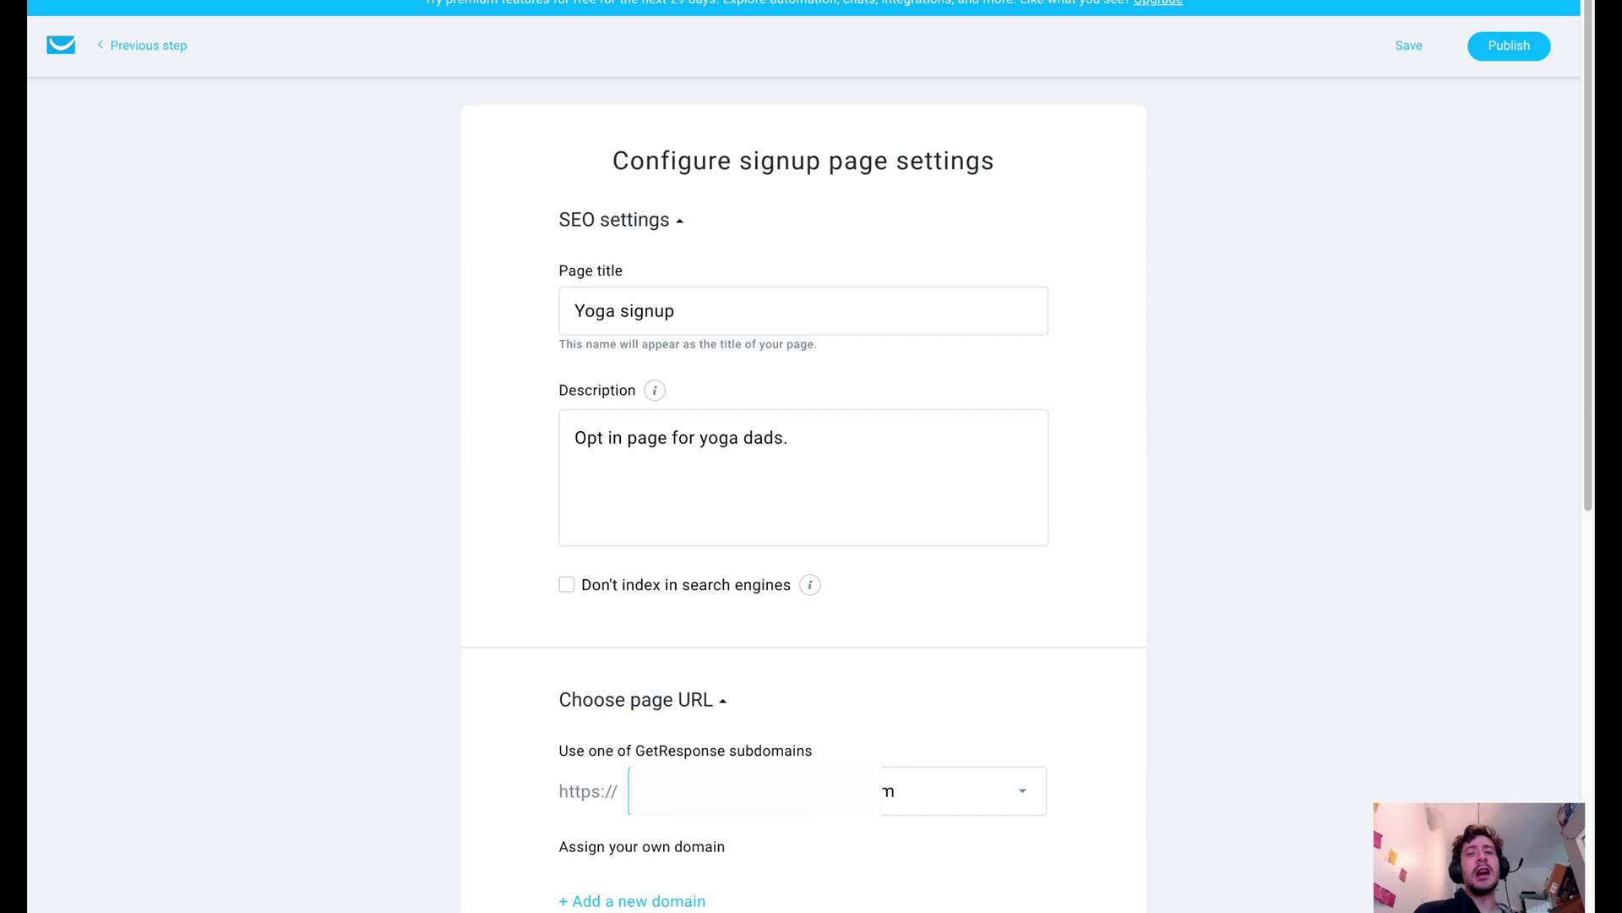
scroll(507, 733, "down", 3)
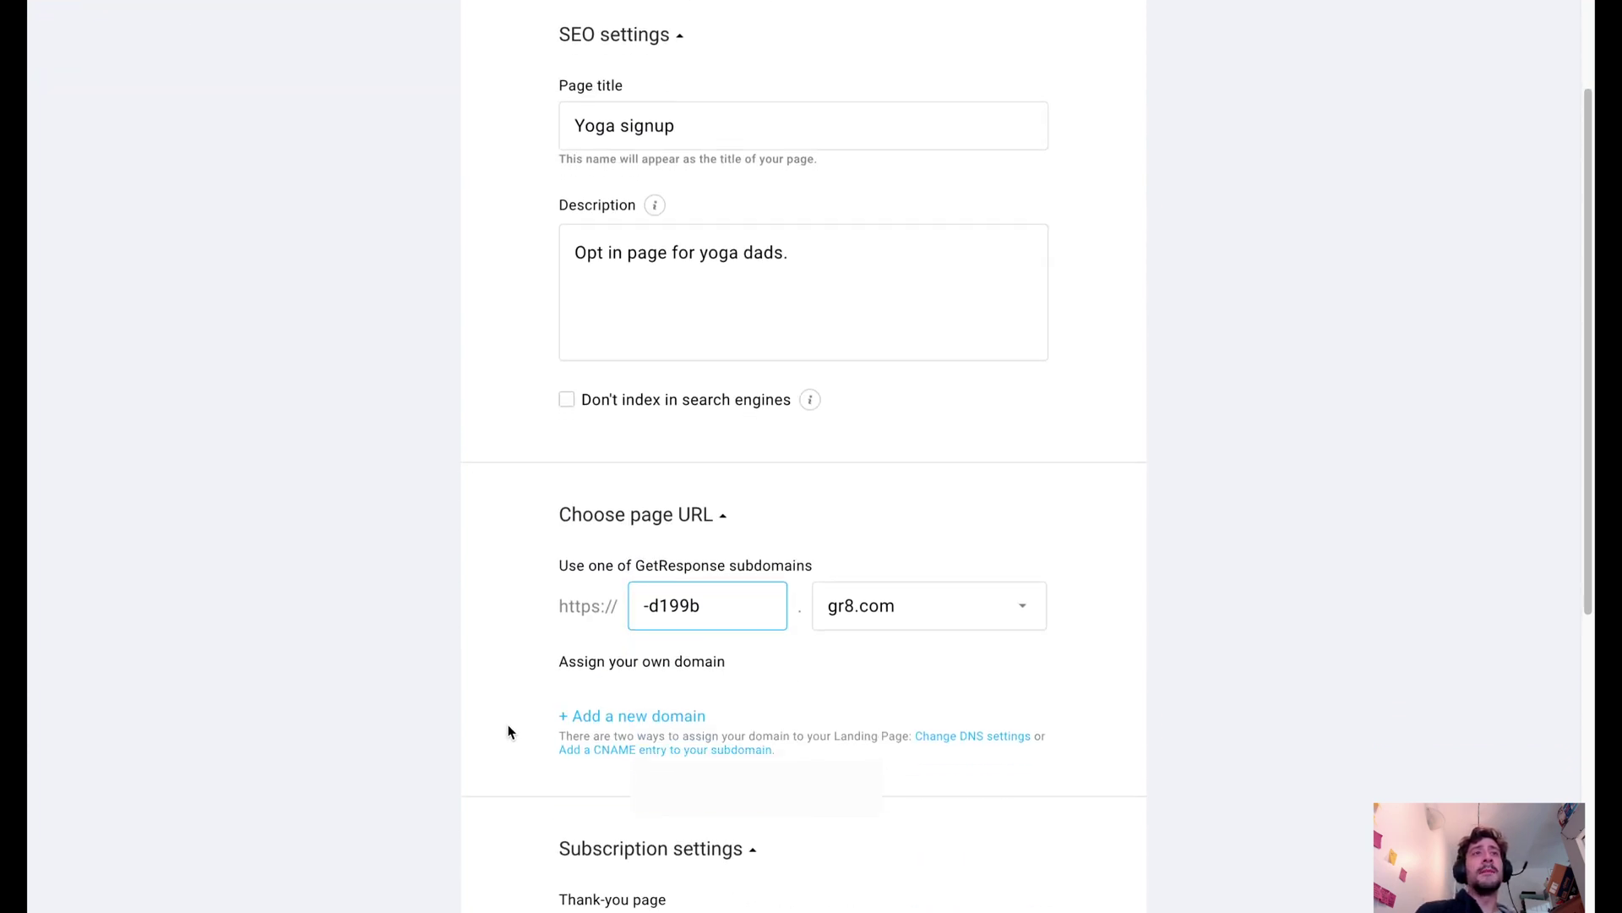
scroll(639, 668, "down", 1)
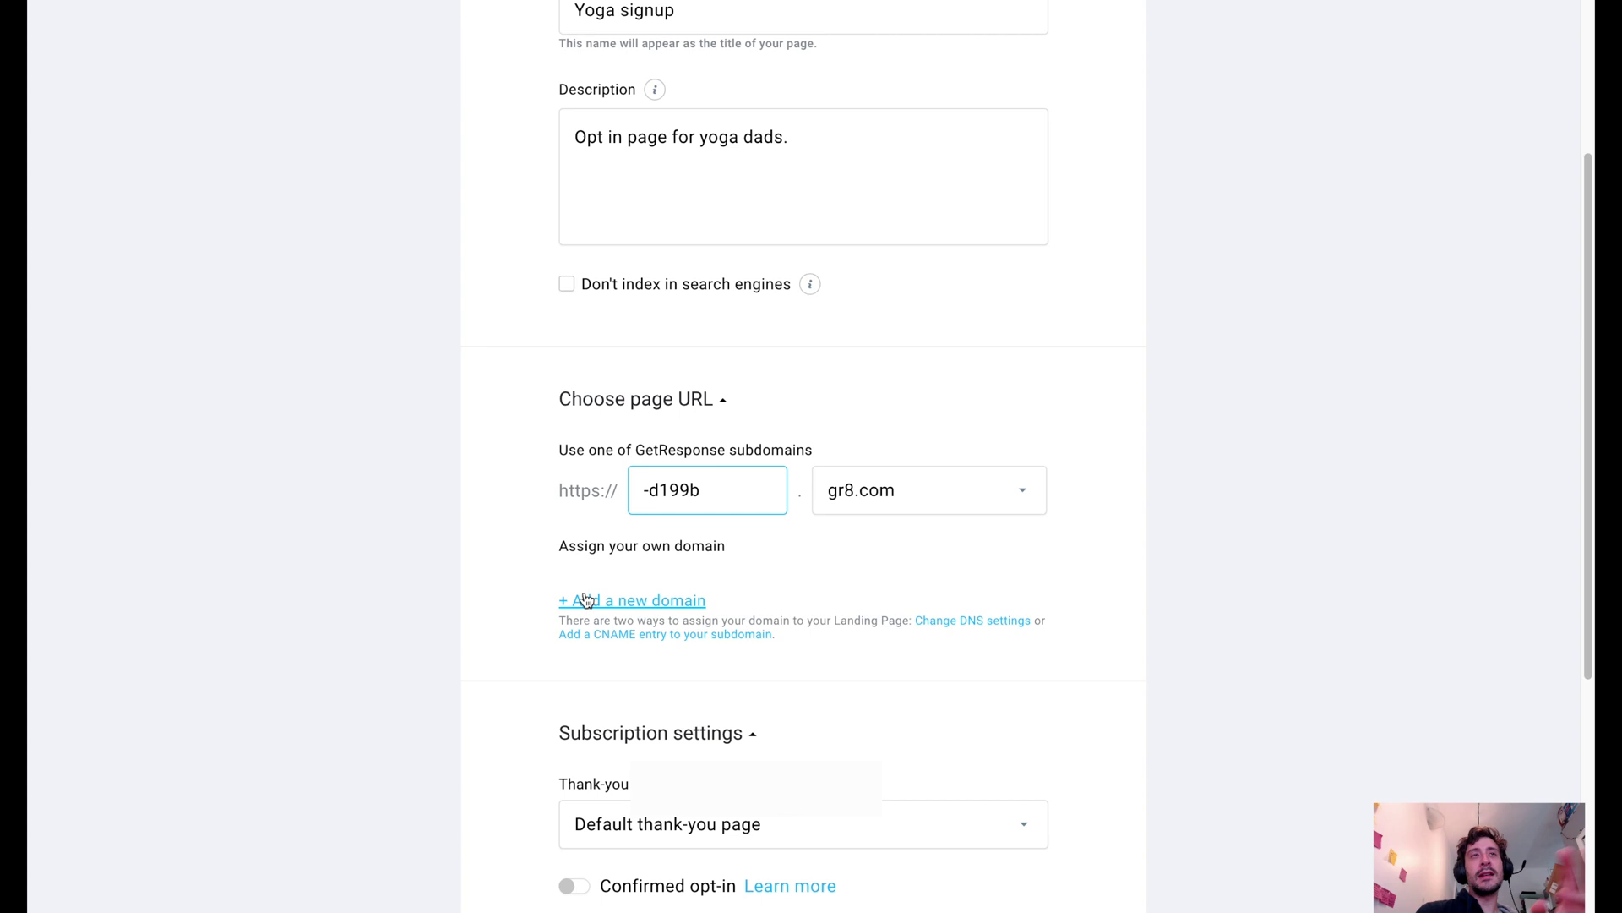
scroll(590, 667, "down", 2)
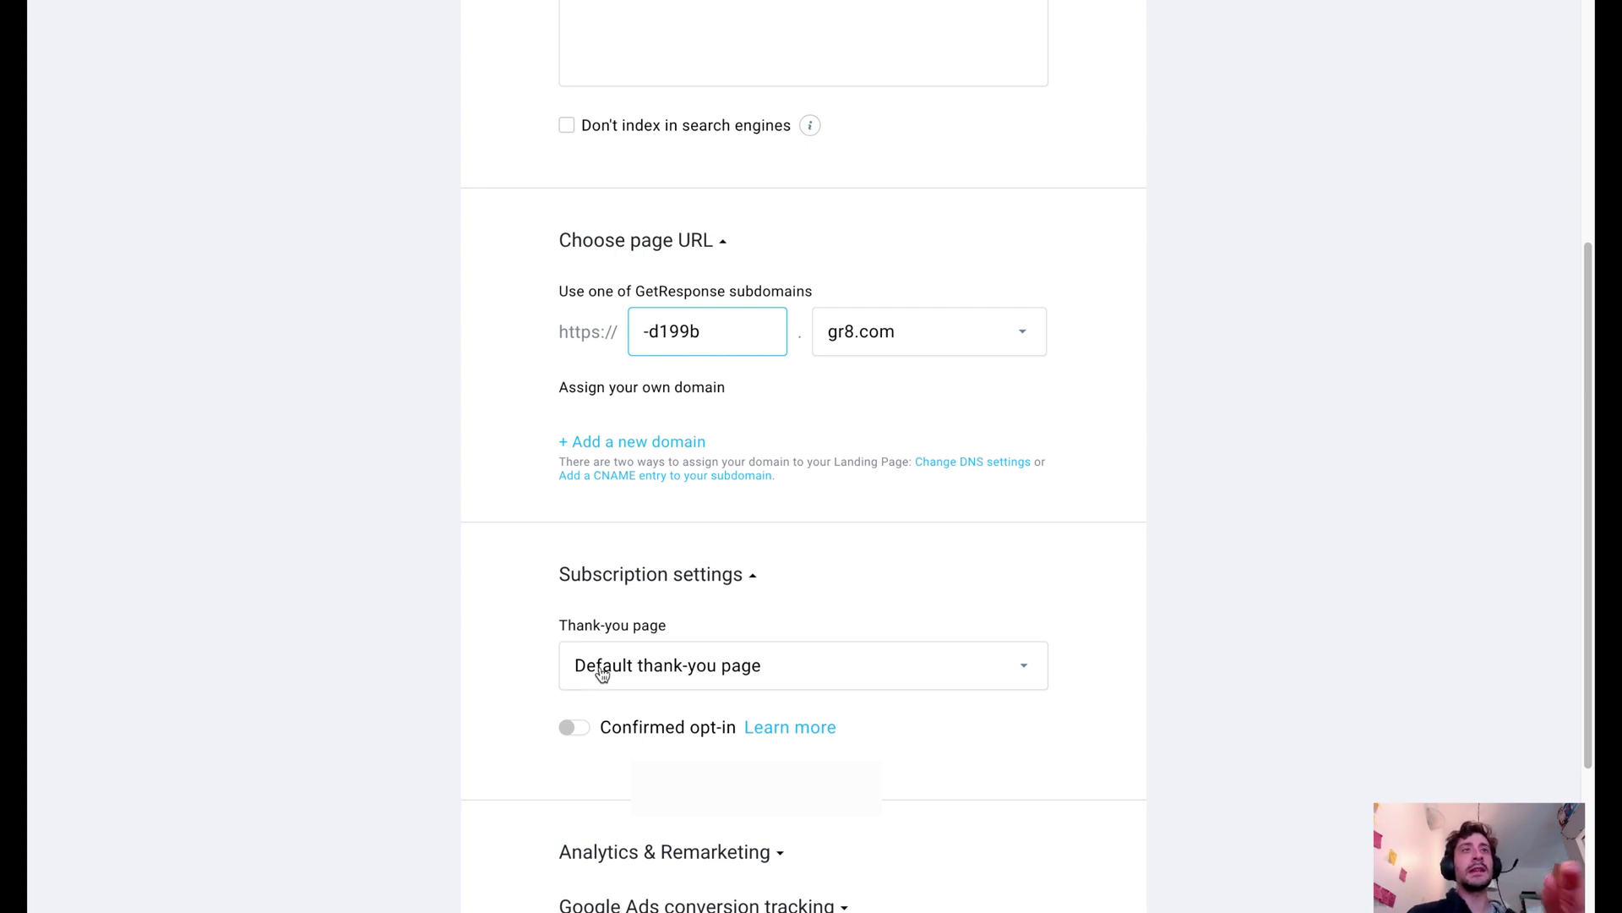
scroll(499, 592, "down", 3)
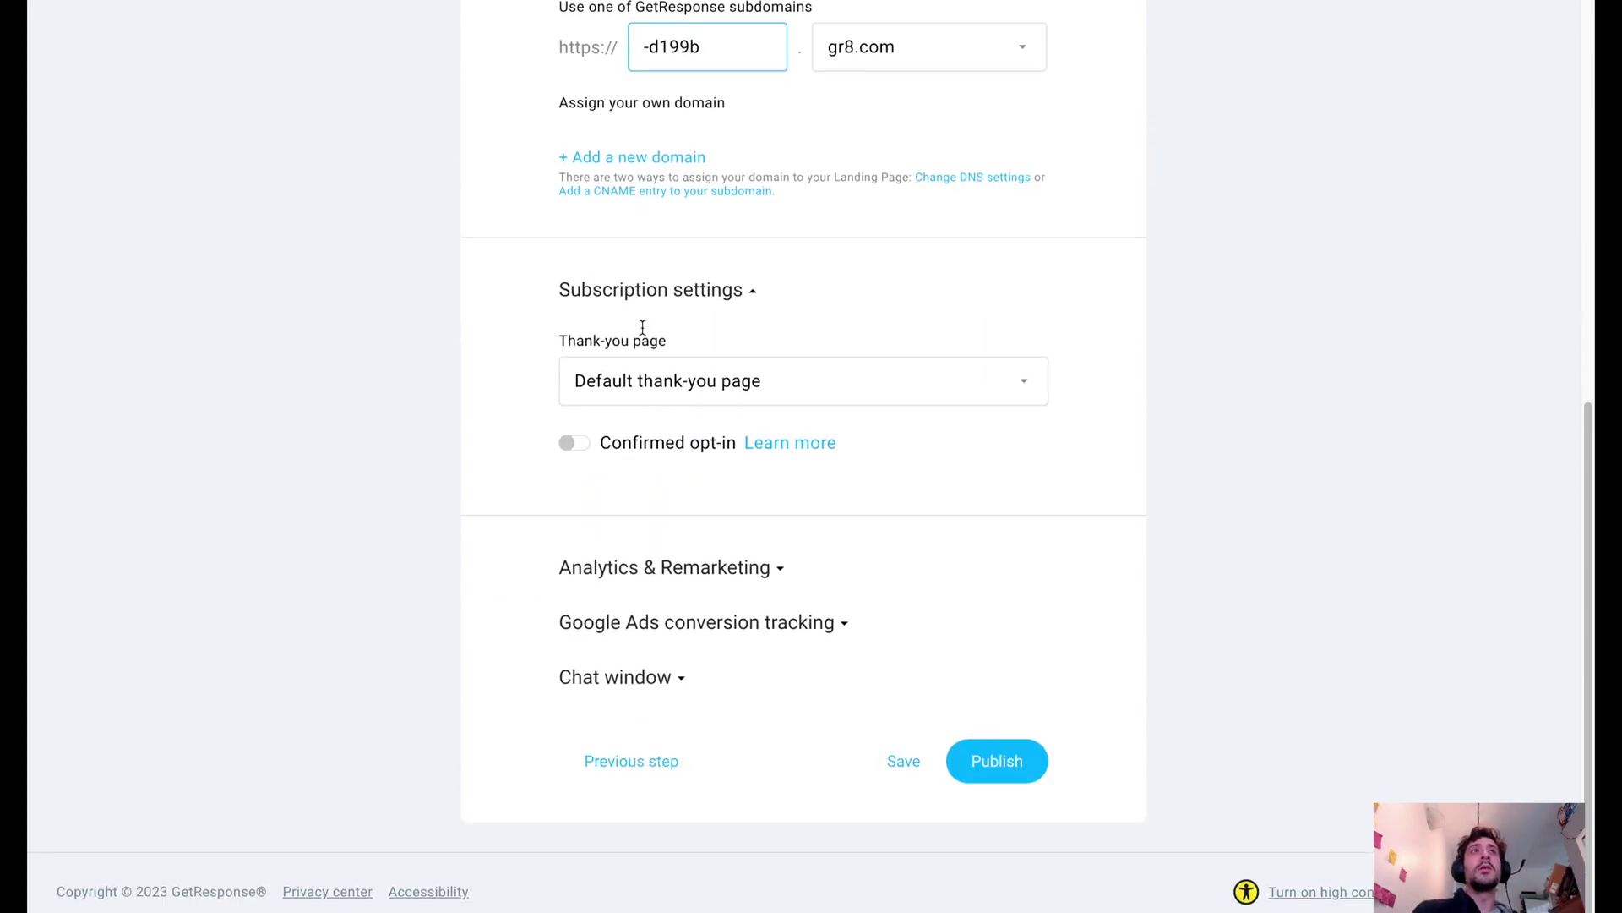
Step: Keep the default Thank-you page and review Analytics & Remarketing without choosing a platform
left_click(663, 394)
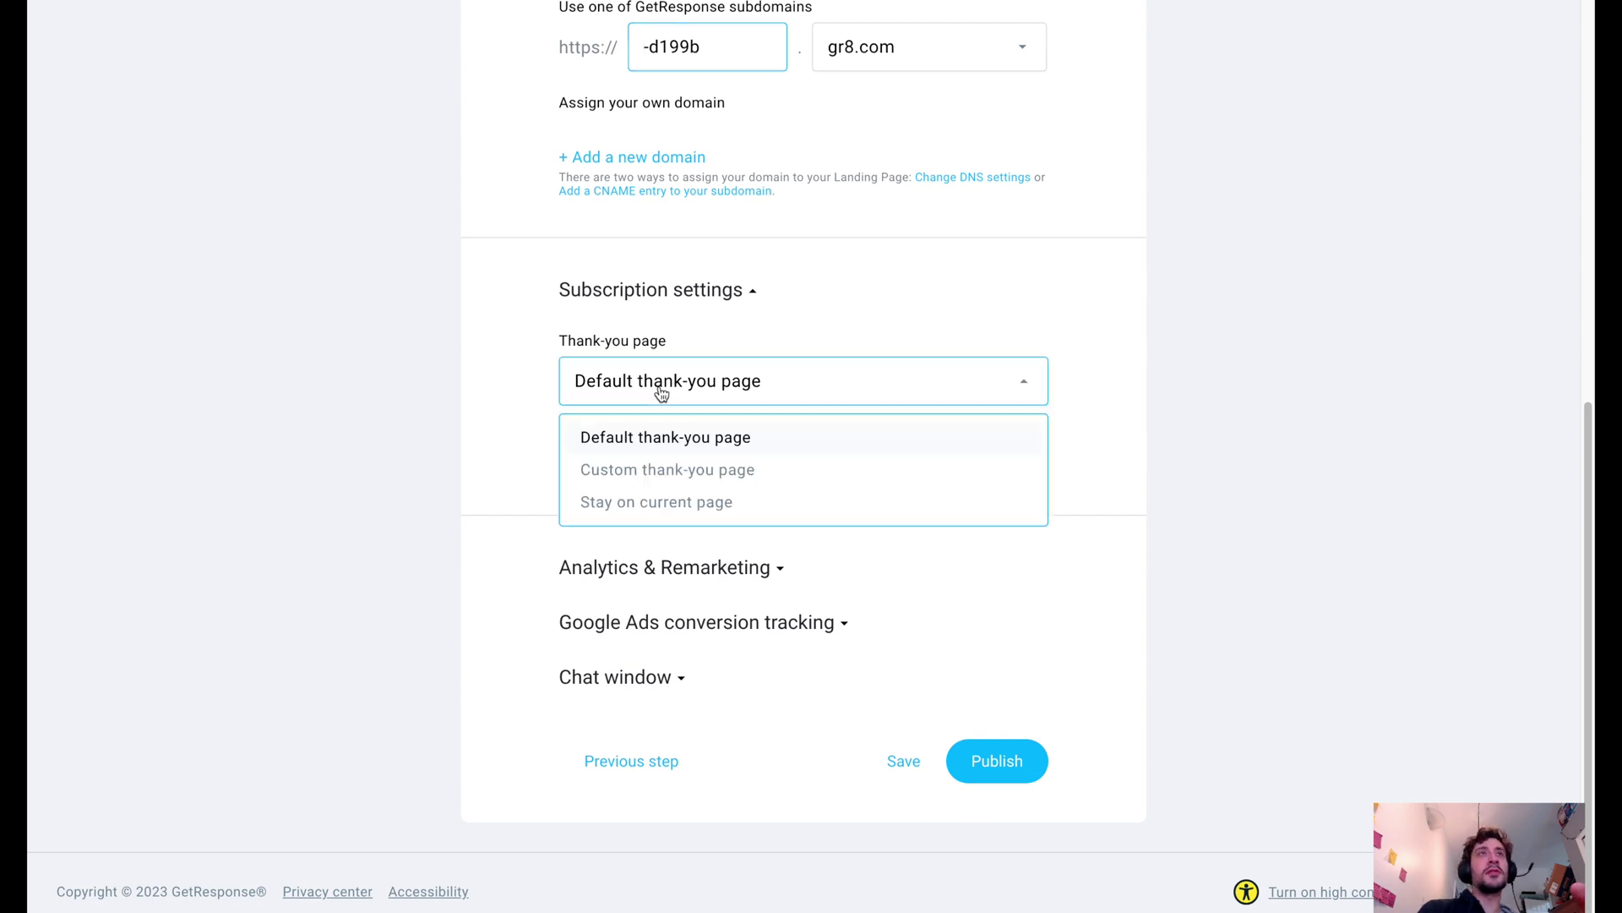
left_click(461, 442)
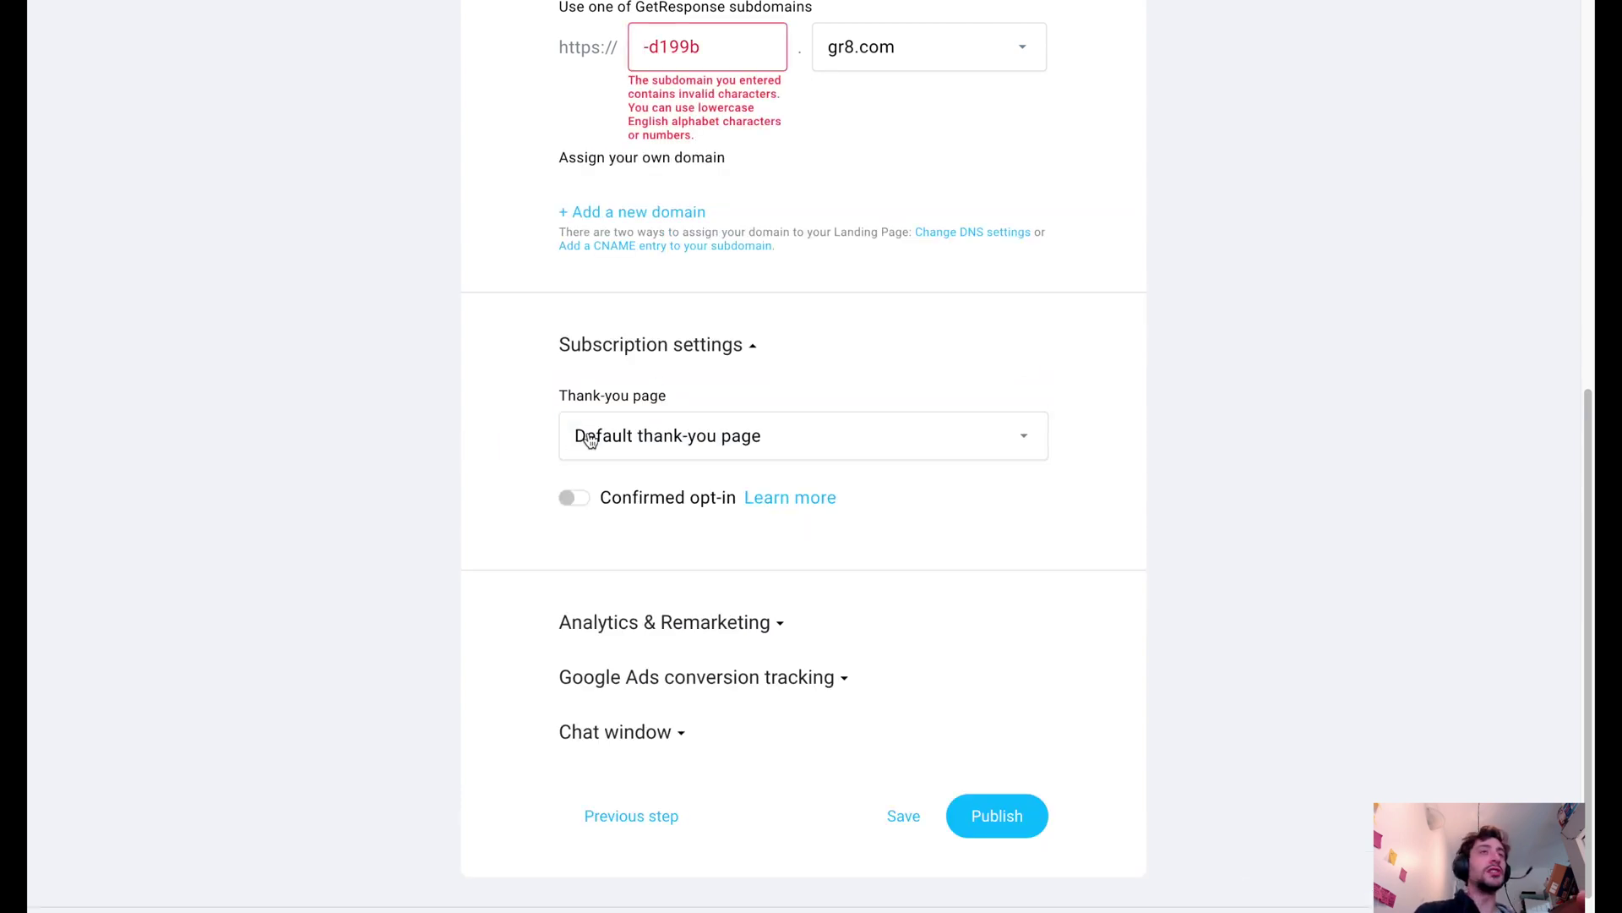
left_click(680, 630)
scroll(659, 583, "down", 2)
left_click(768, 561)
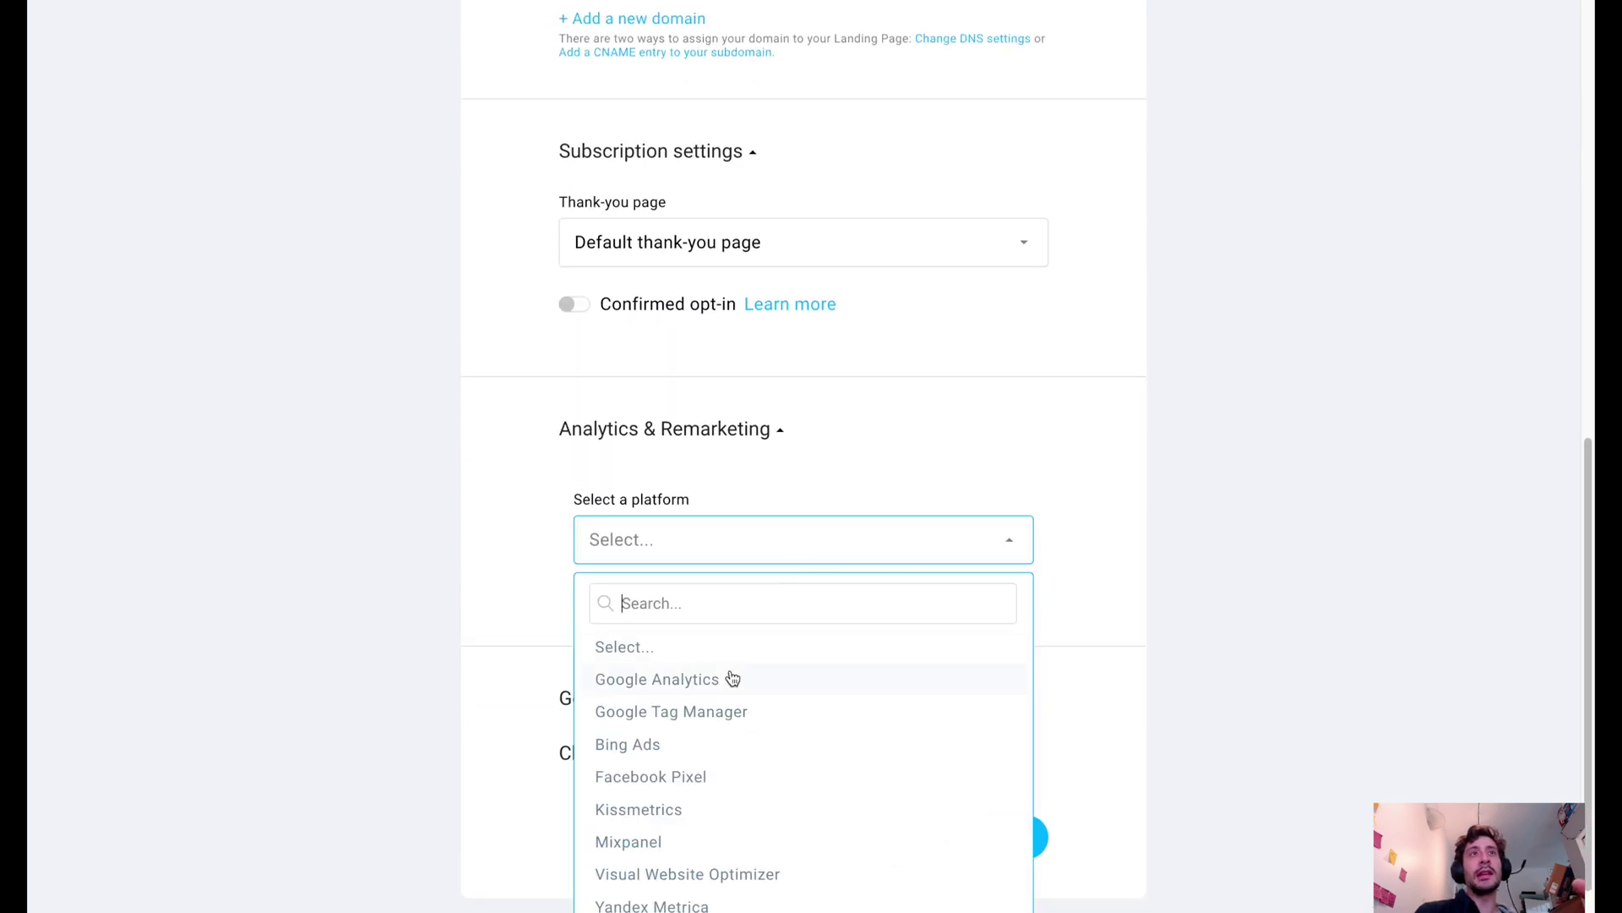
scroll(731, 677, "down", 1)
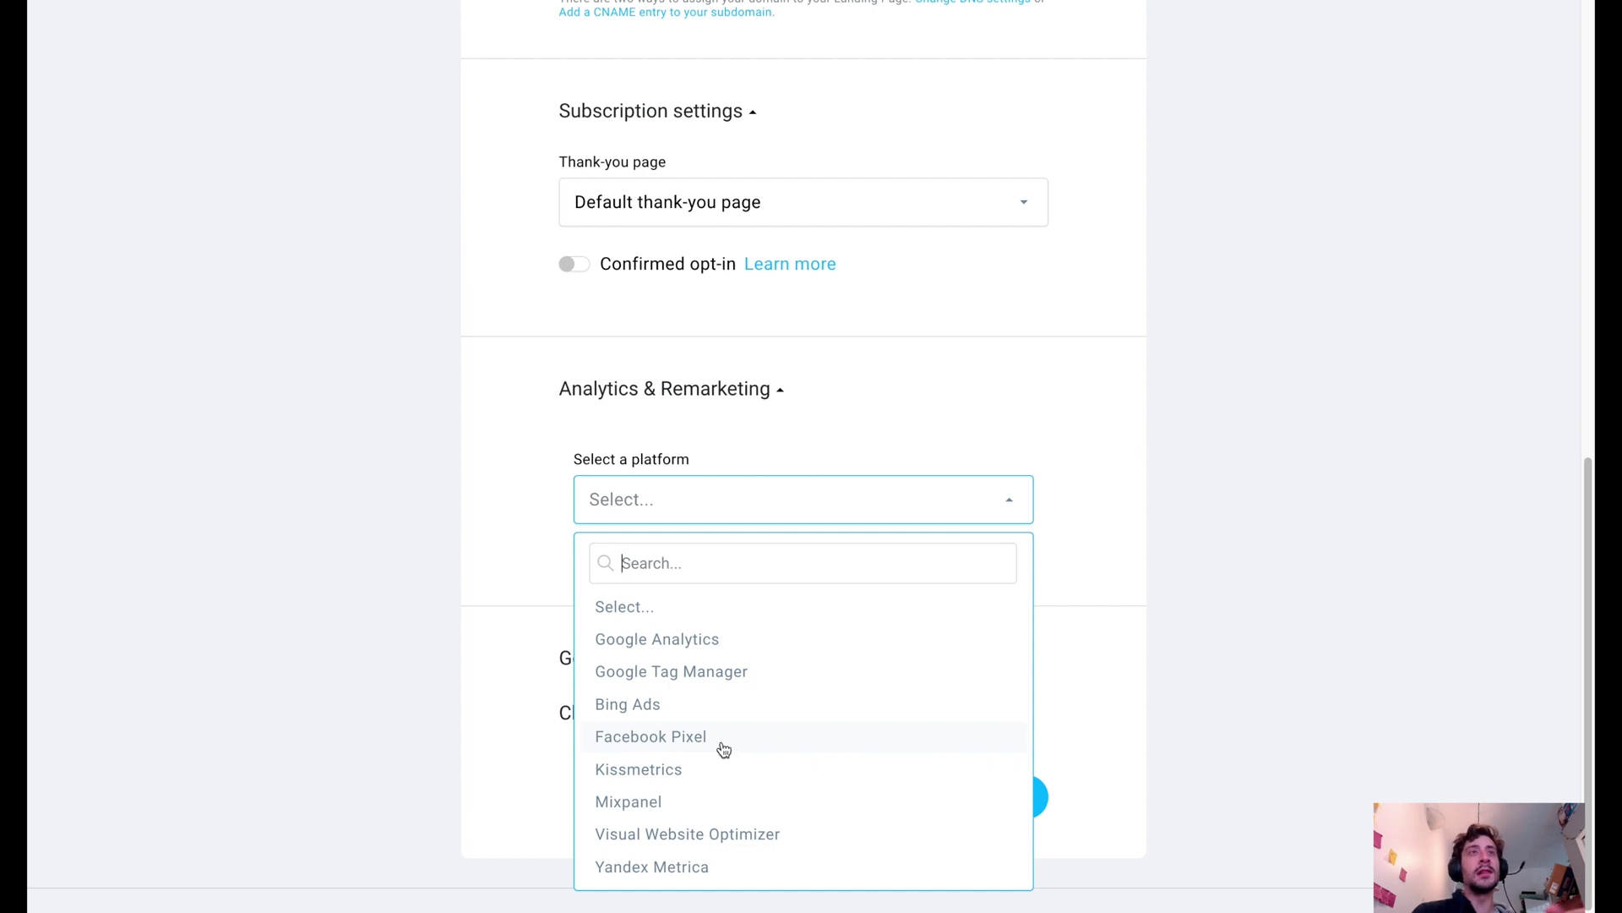
left_click(497, 498)
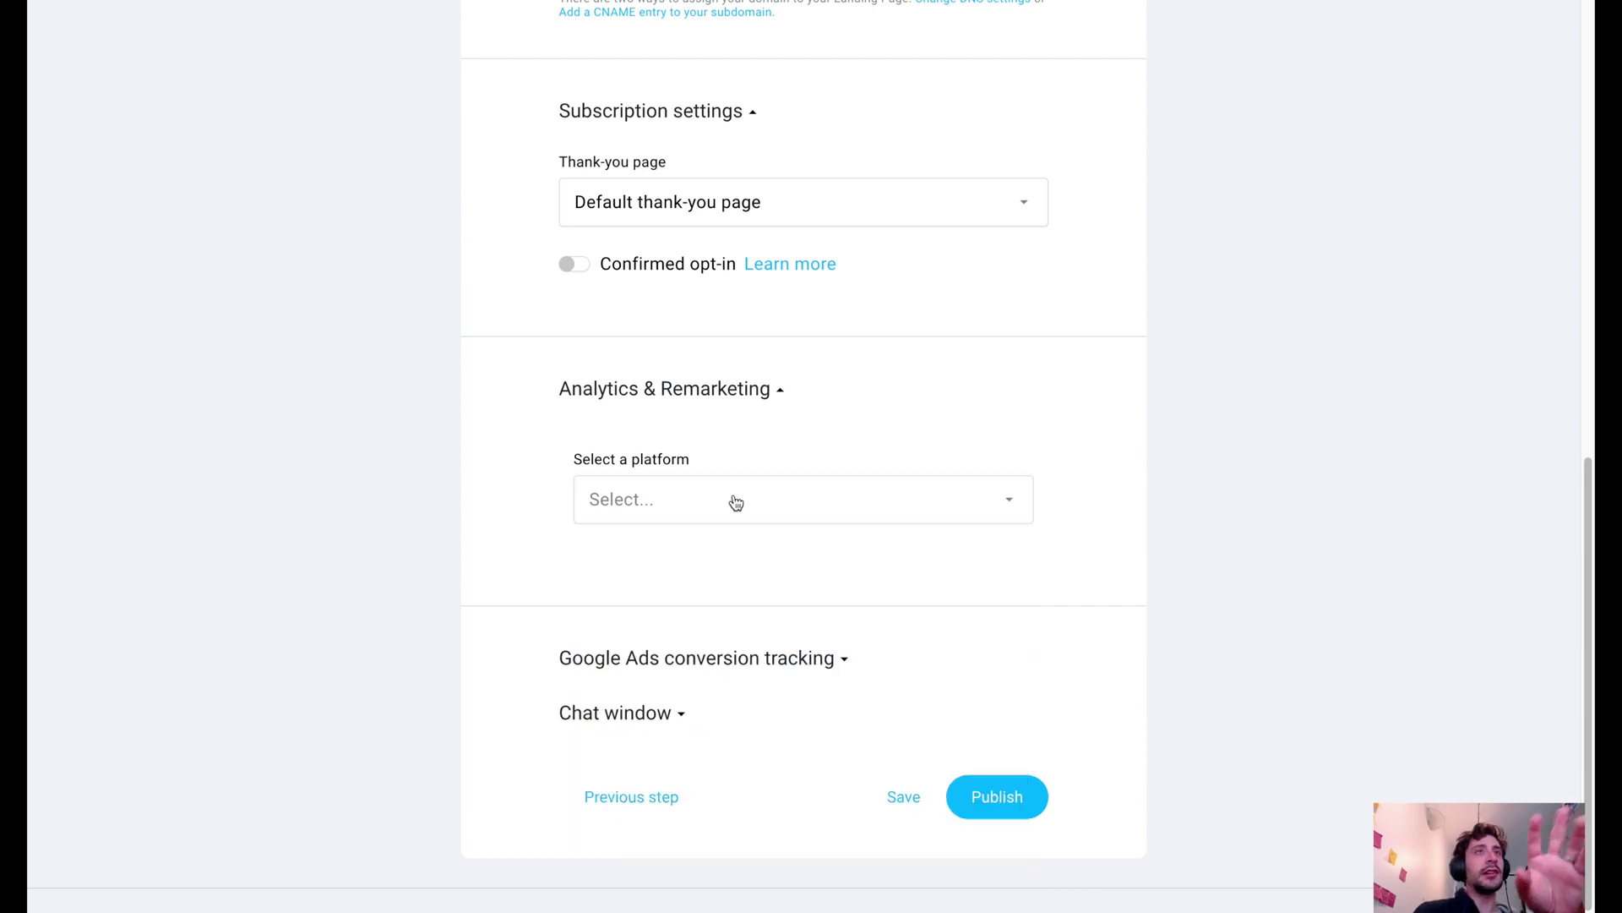
Step: Expand the Google Ads conversion tracking and Chat window options
left_click(755, 661)
scroll(488, 655, "down", 2)
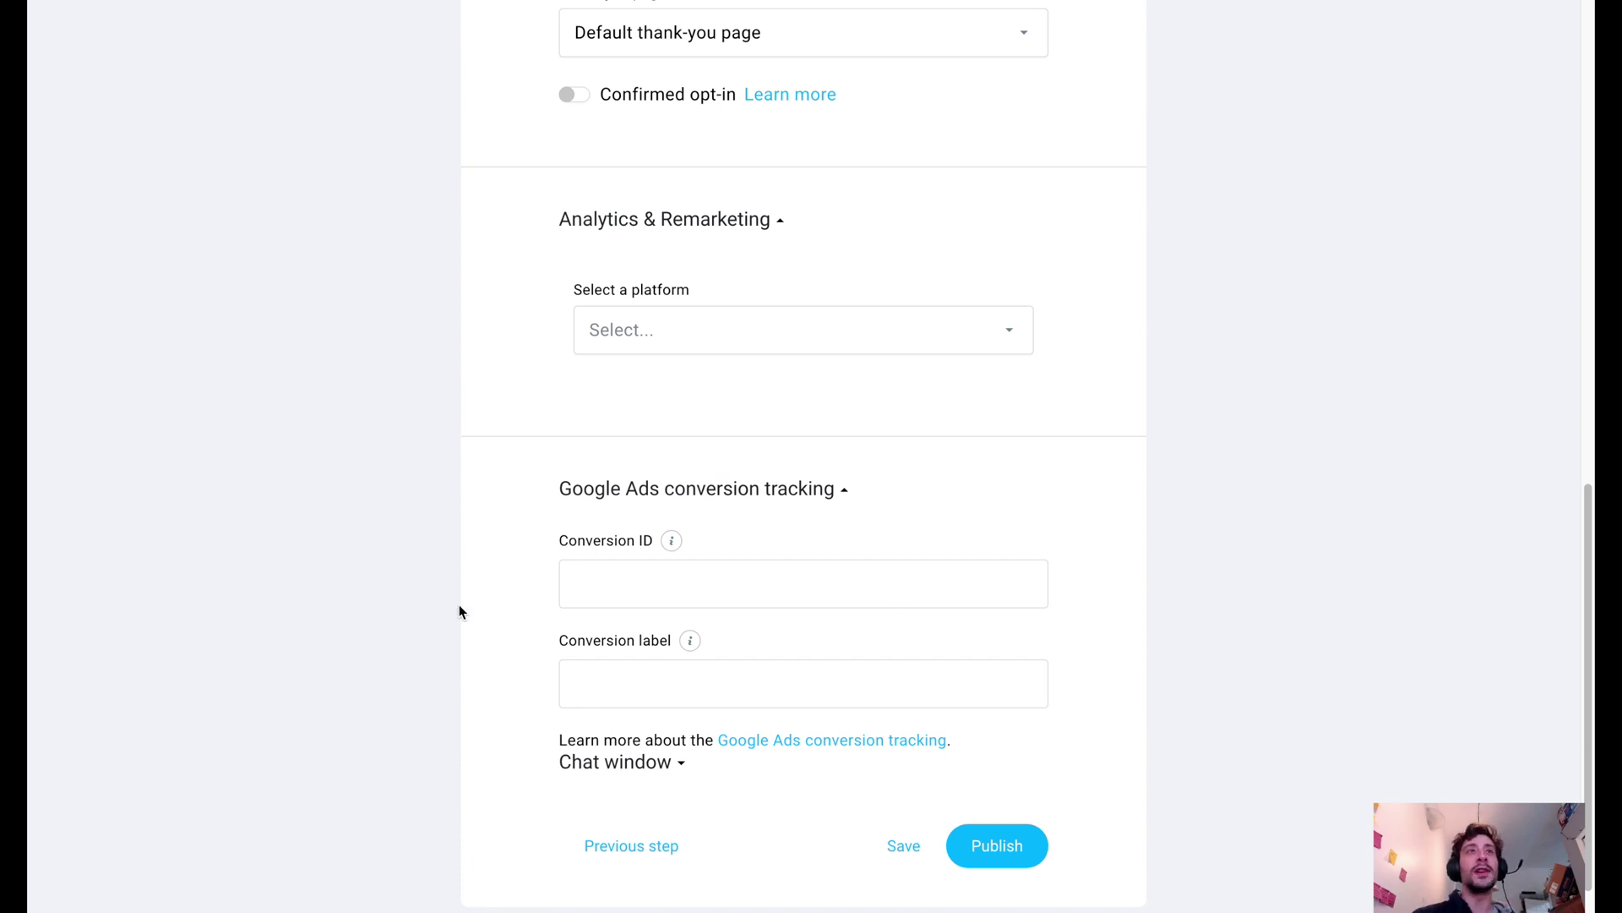
left_click(684, 764)
scroll(688, 774, "down", 3)
mouse_move(780, 625)
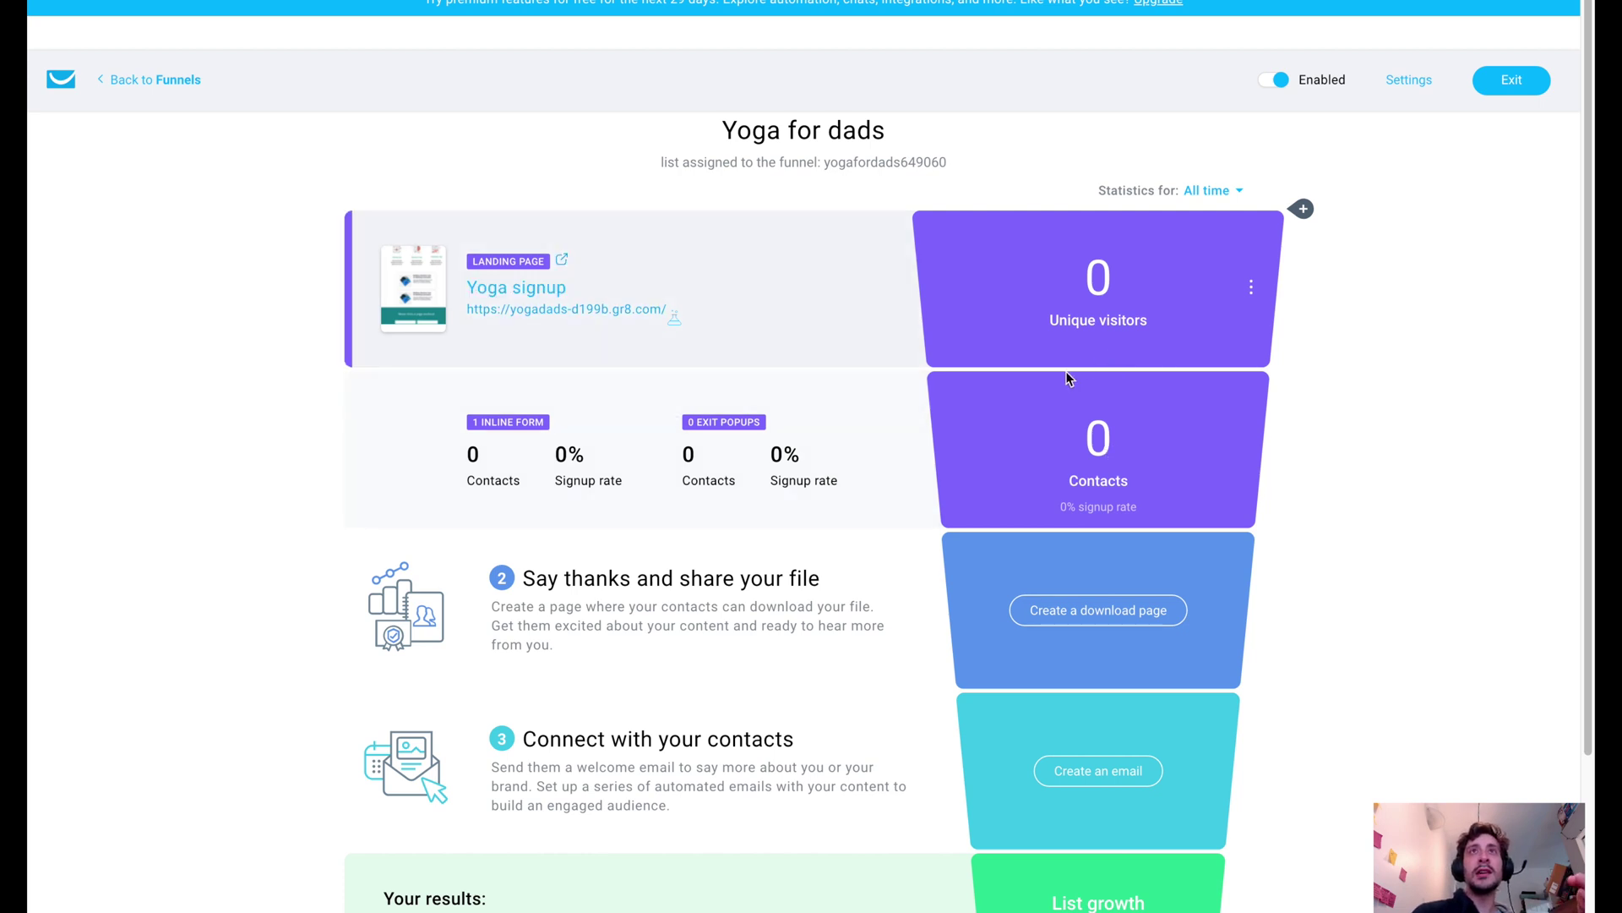
Step: Scroll the Yoga for dads funnel overview down to step 2's download page option
scroll(1173, 443, "down", 1)
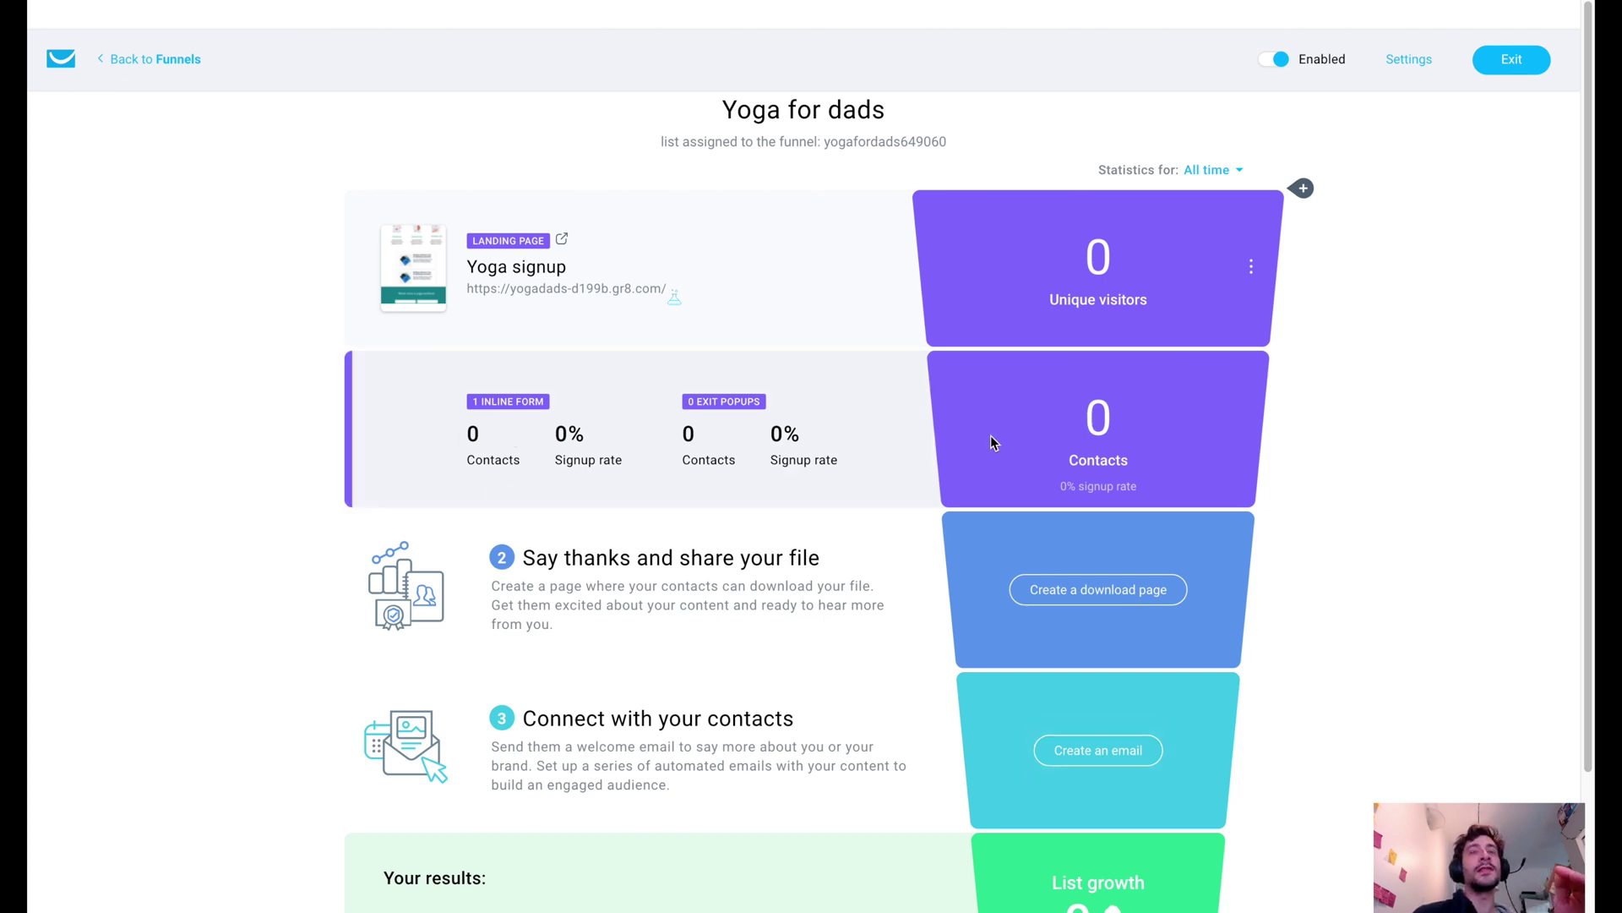
scroll(1065, 445, "down", 1)
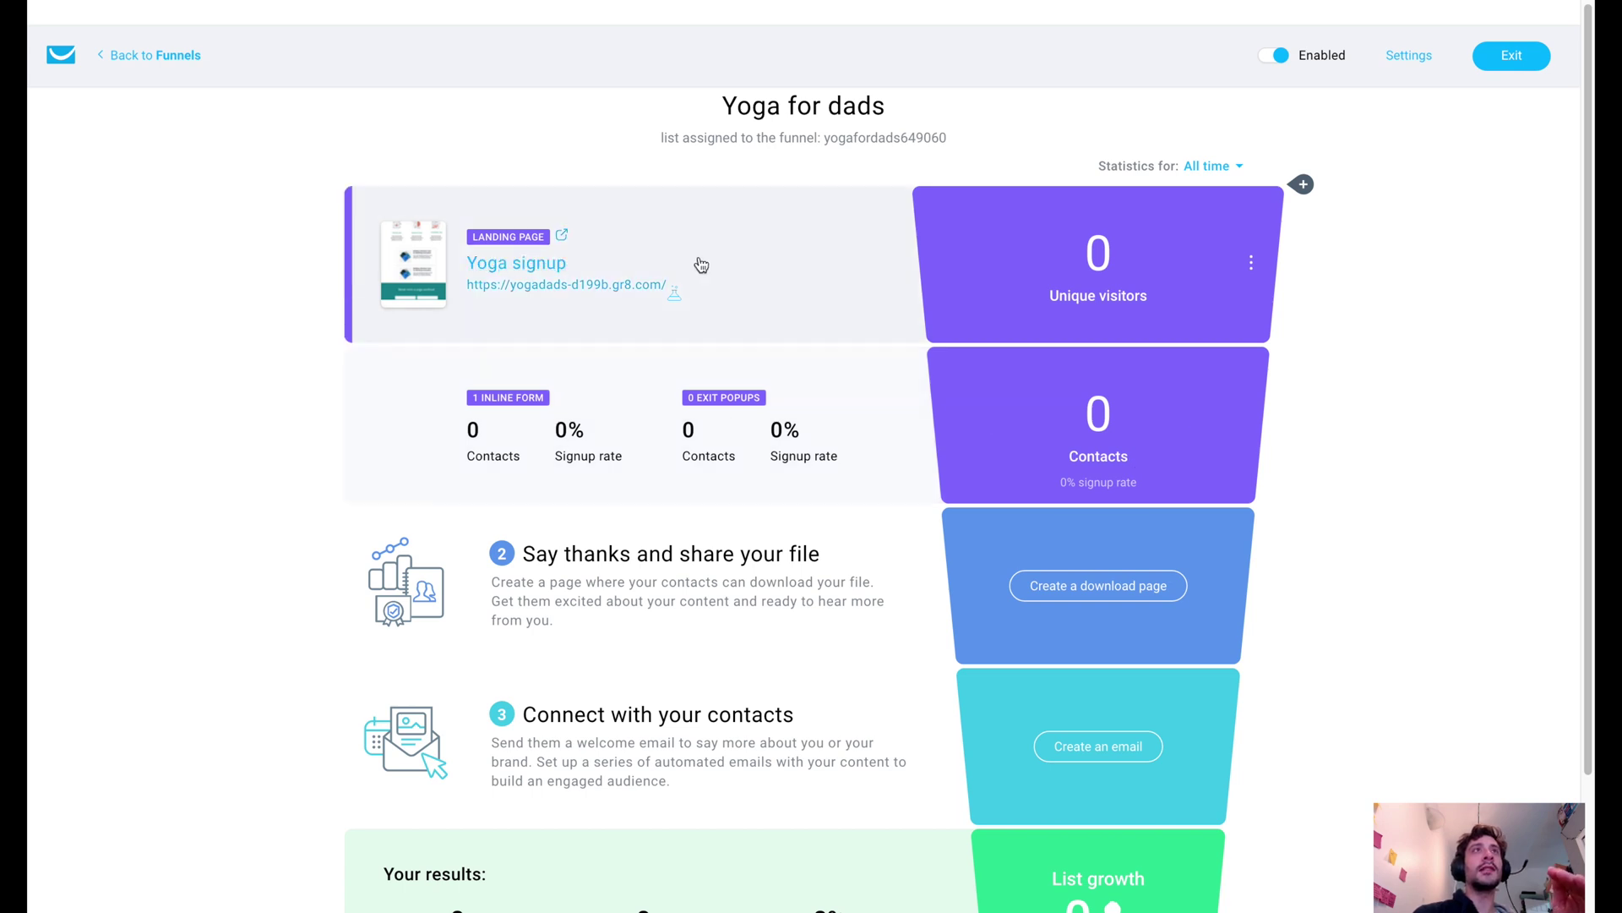
scroll(761, 380, "down", 3)
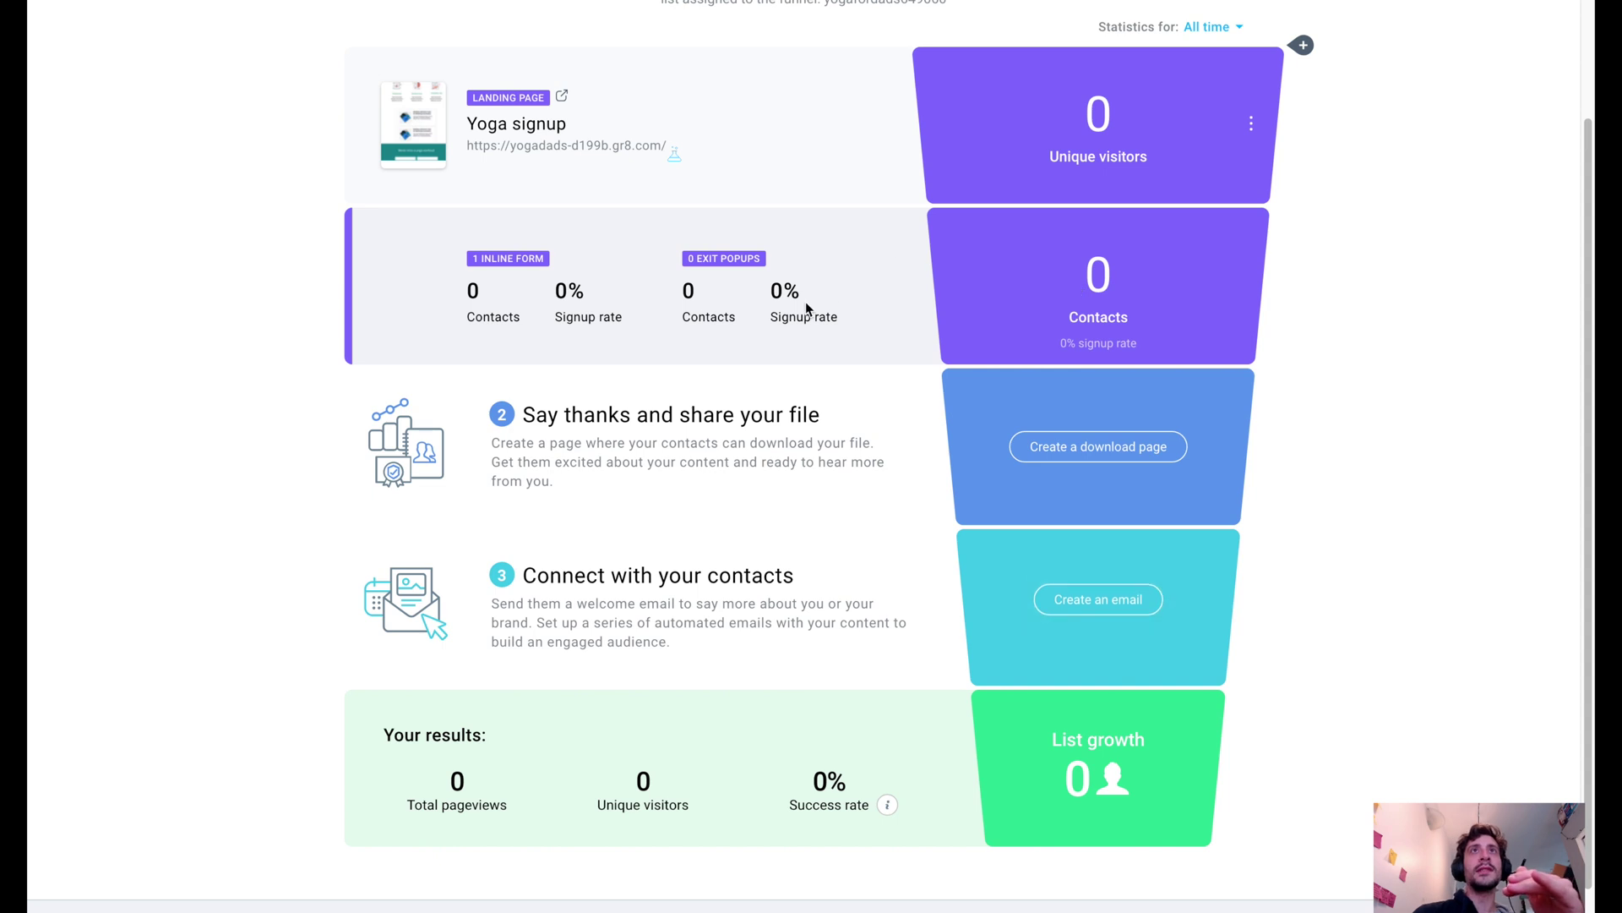
scroll(667, 441, "down", 1)
left_click_drag(609, 374, 796, 374)
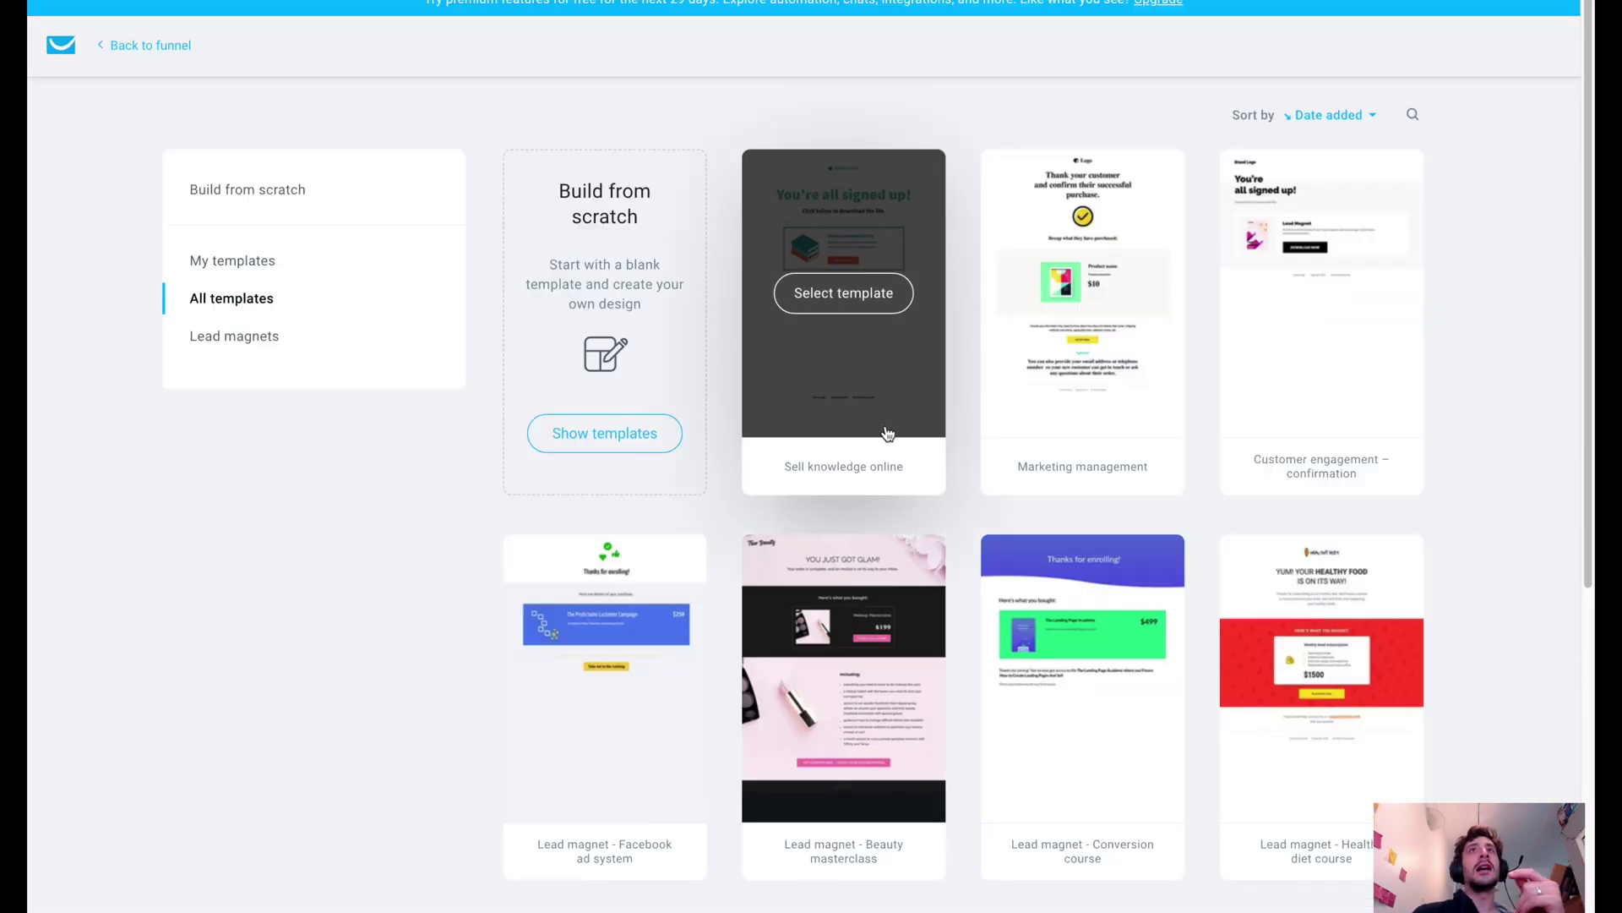
Step: Choose the Sell knowledge online template for the download page and continue into the editor
scroll(895, 456, "down", 5)
scroll(963, 434, "up", 5)
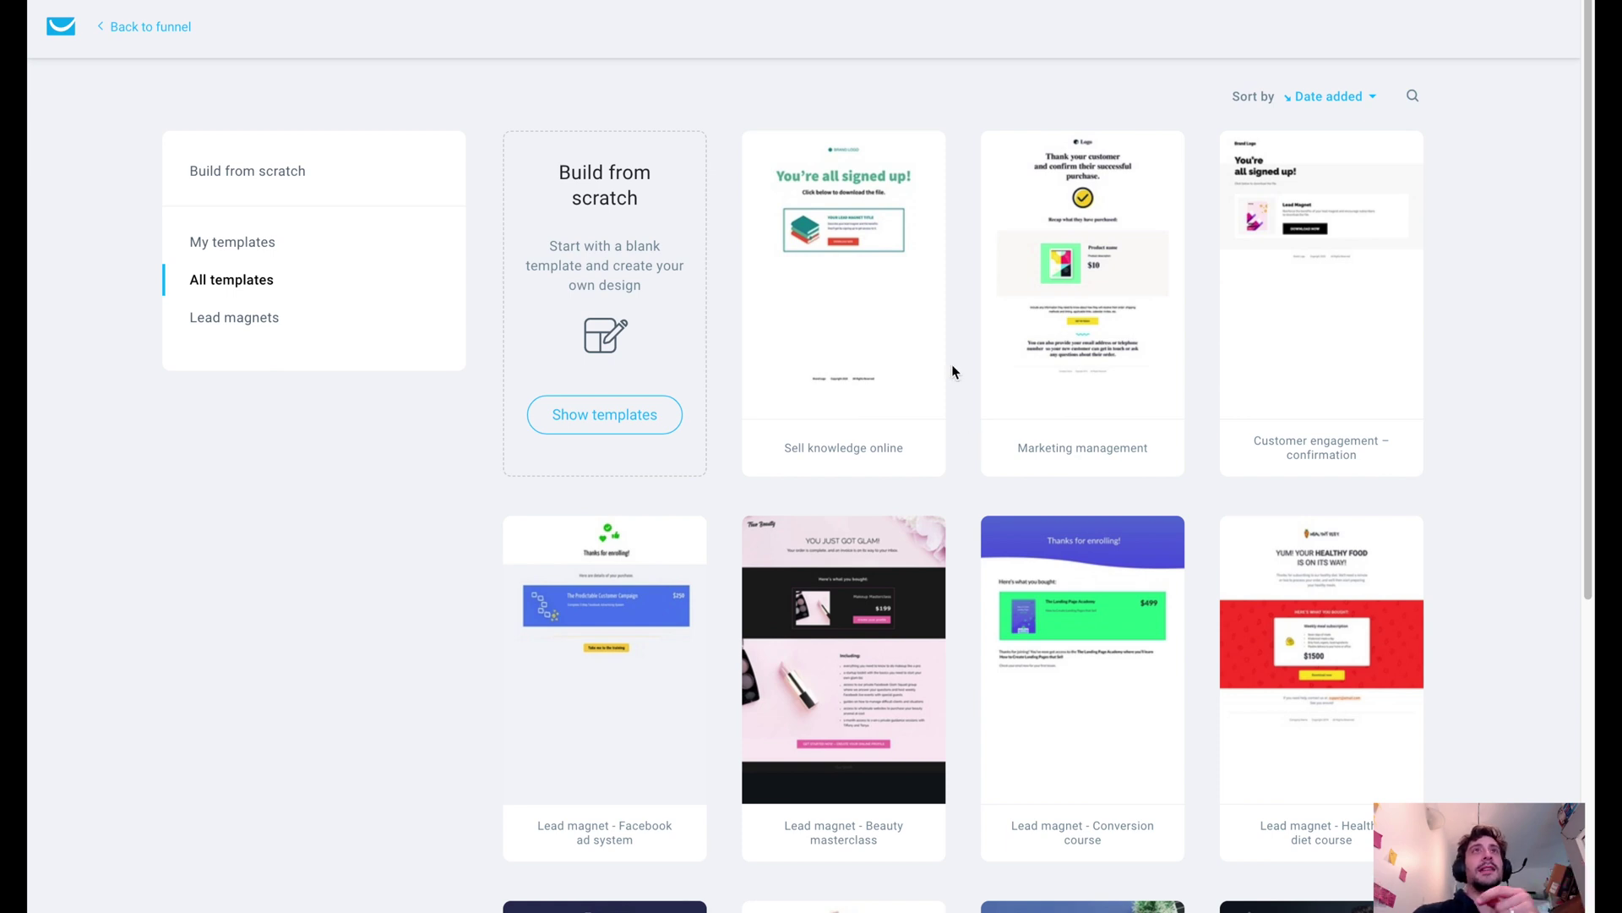
mouse_move(835, 286)
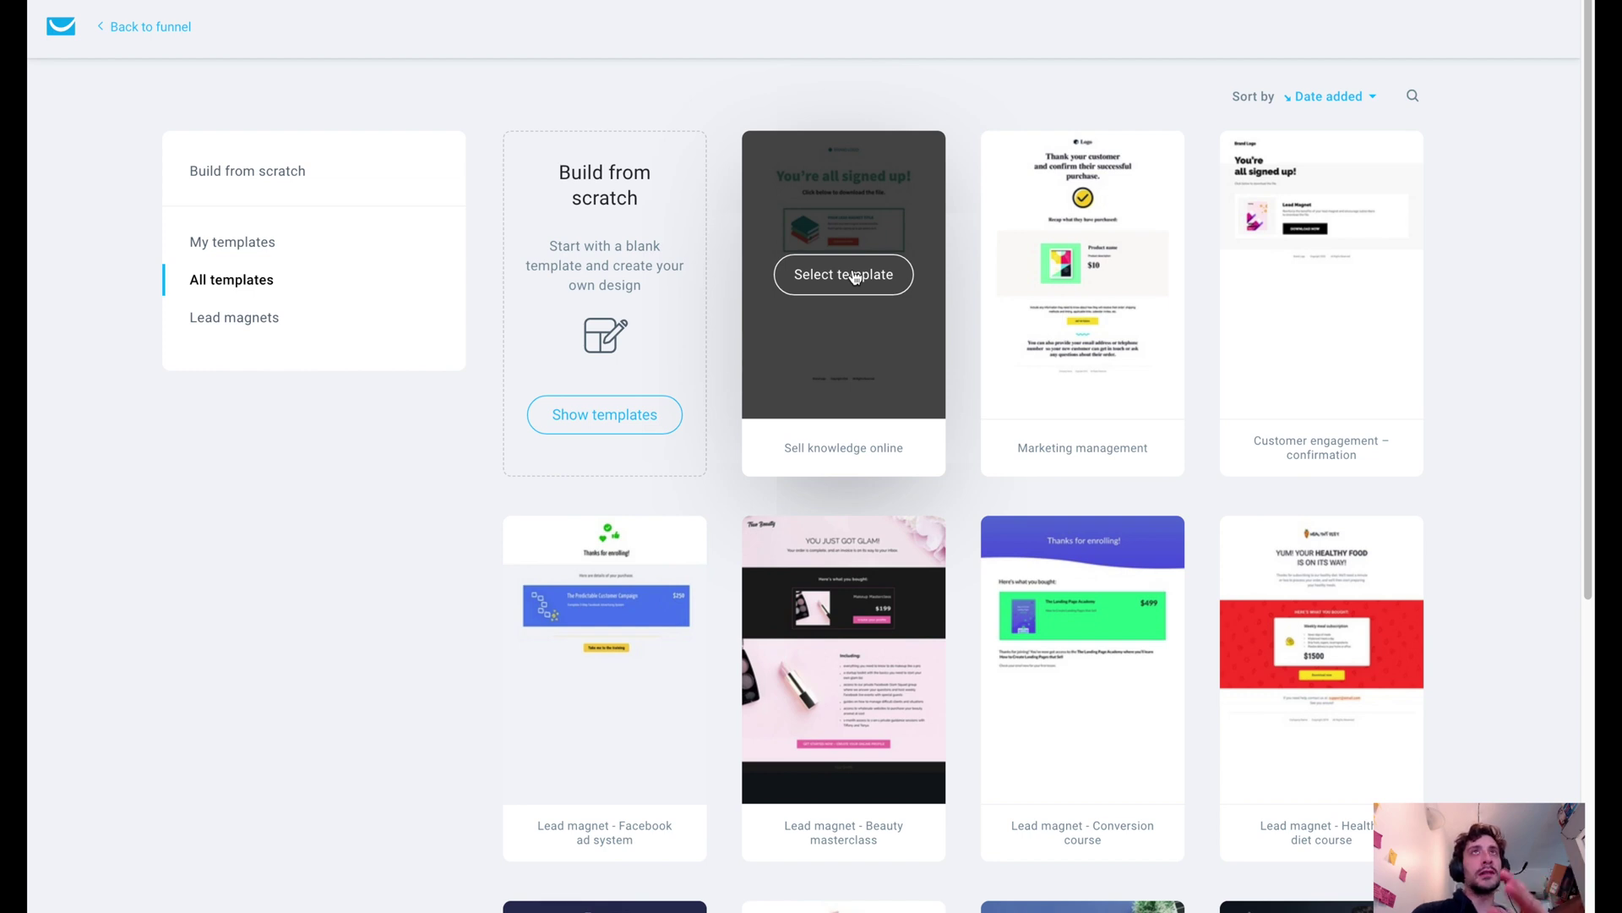
left_click(855, 277)
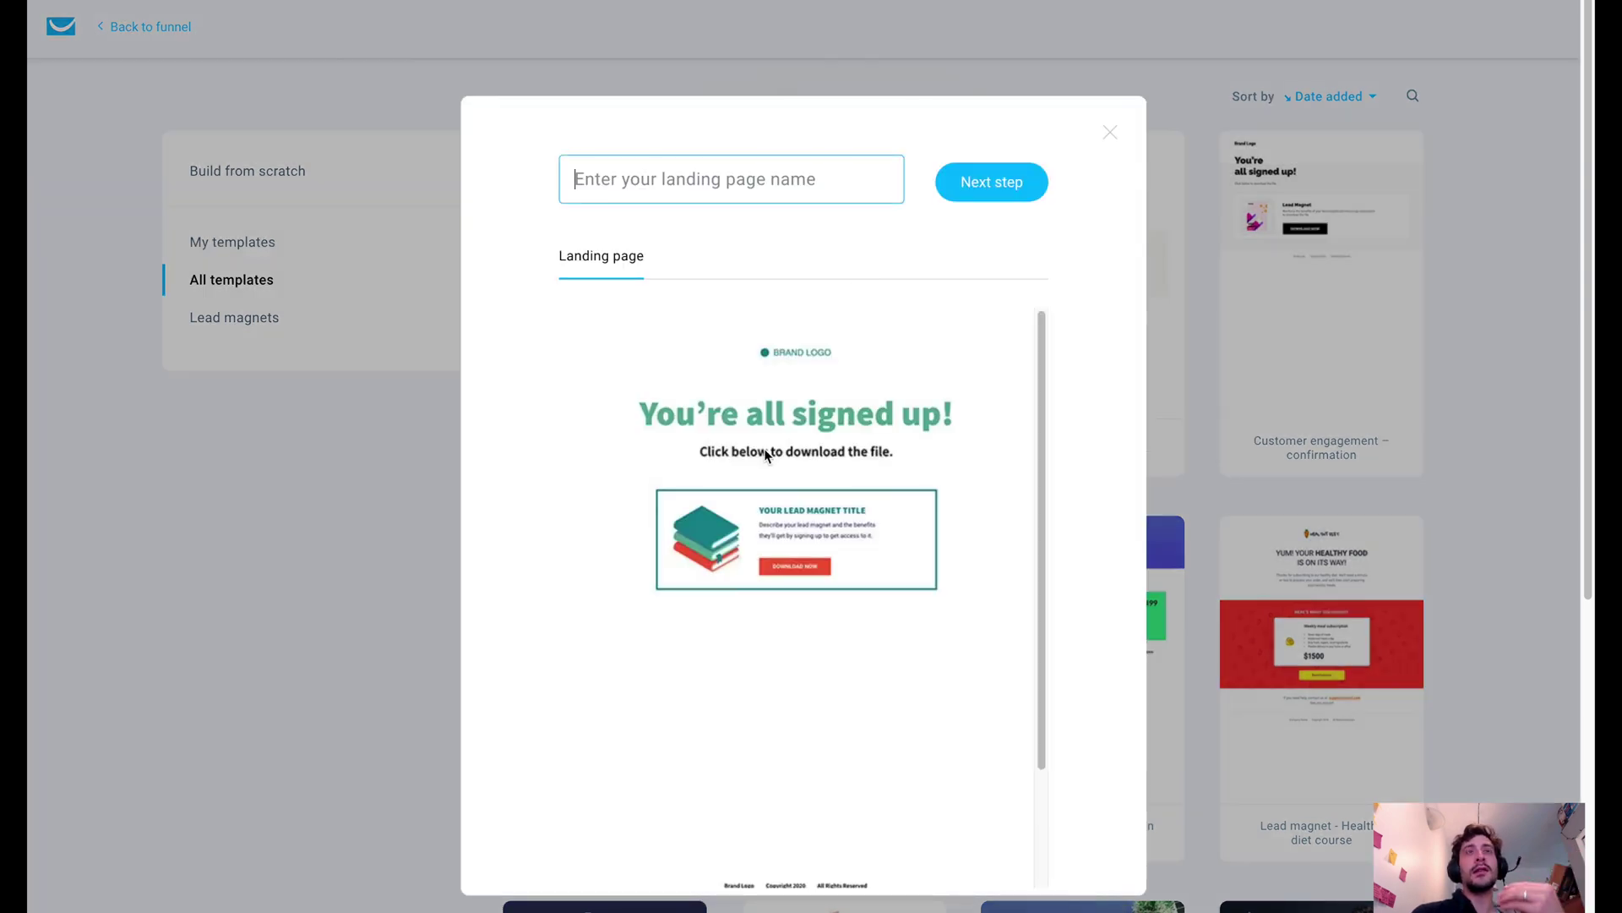
left_click(964, 181)
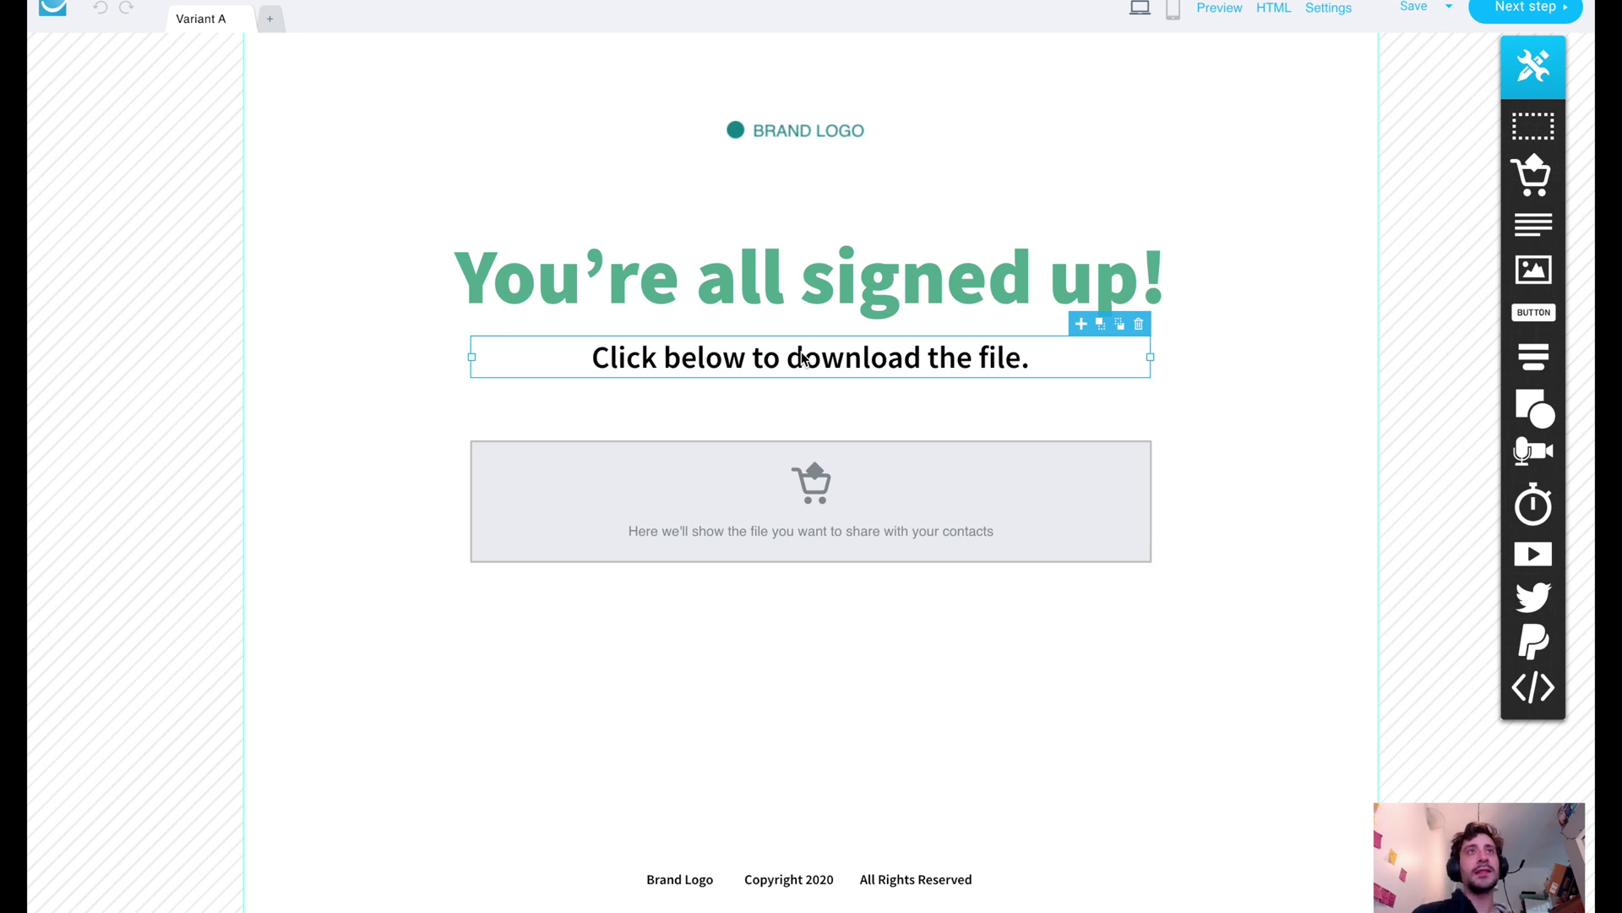
Step: Move from the download page editor to its settings, titled Yoga dads download
mouse_move(1532, 655)
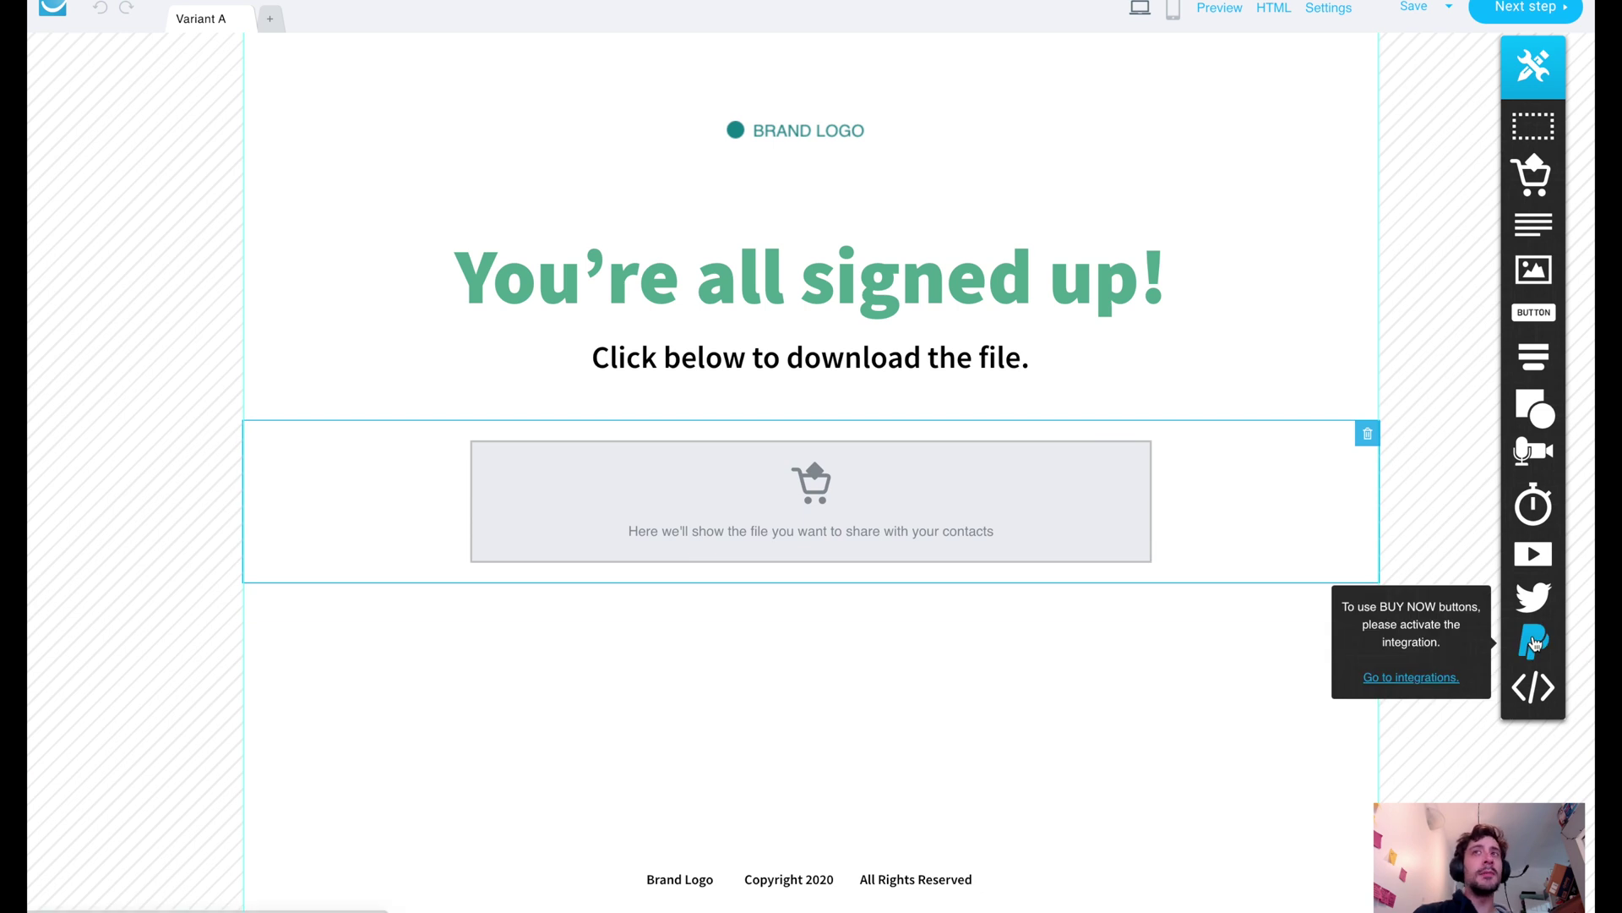
mouse_move(1532, 598)
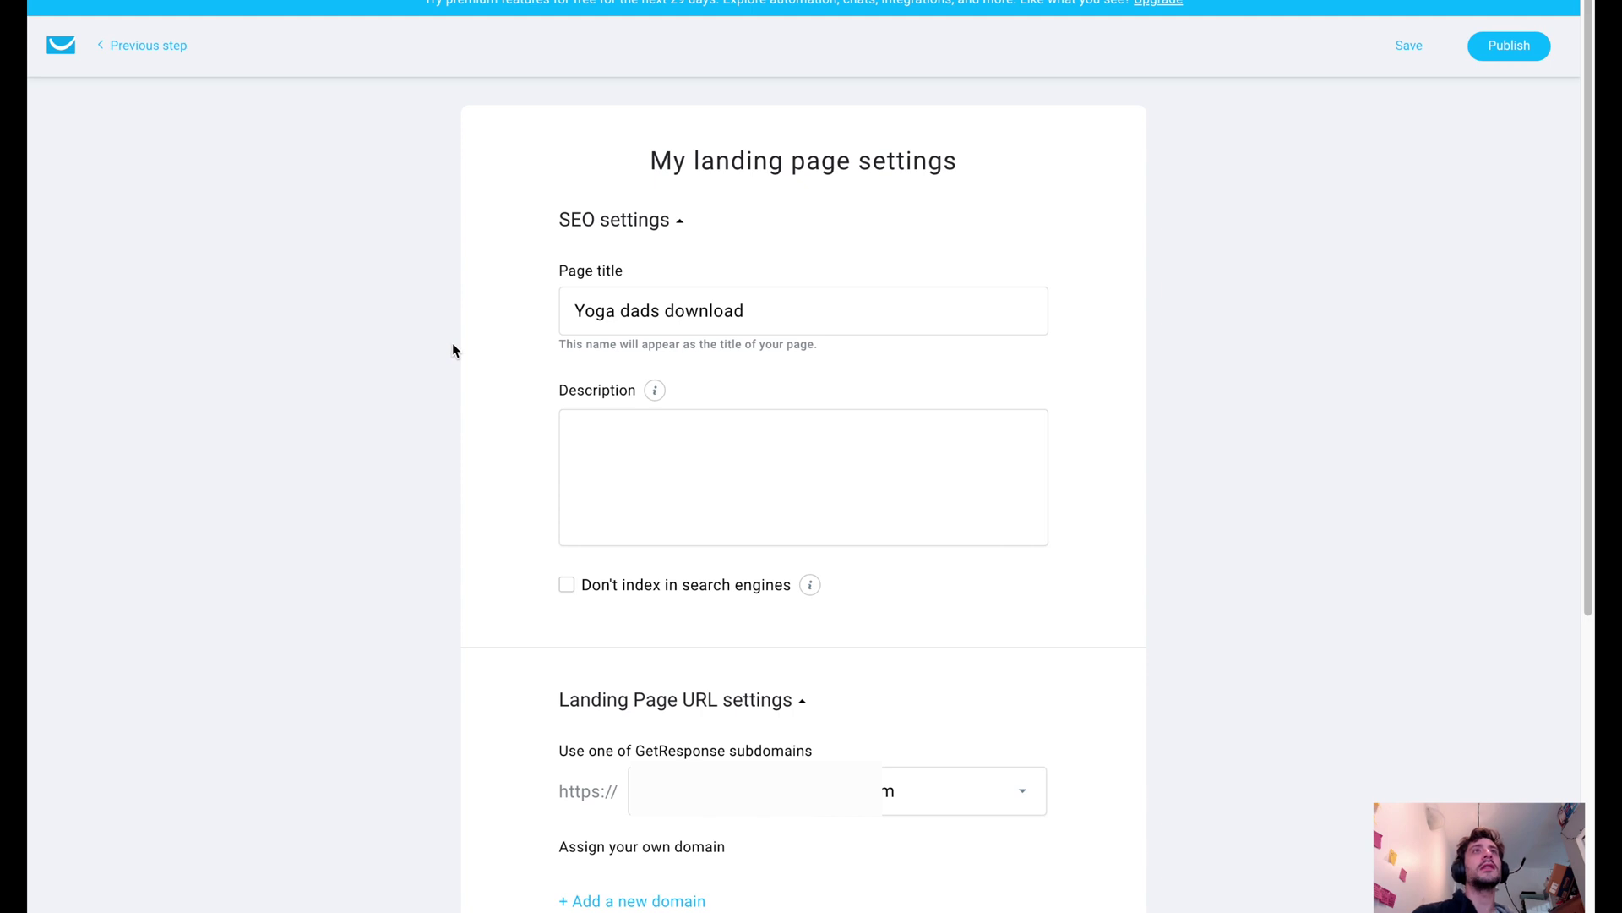
Step: Leave the download page description empty and exclude the page from search engine indexing
left_click(630, 454)
type("This is the")
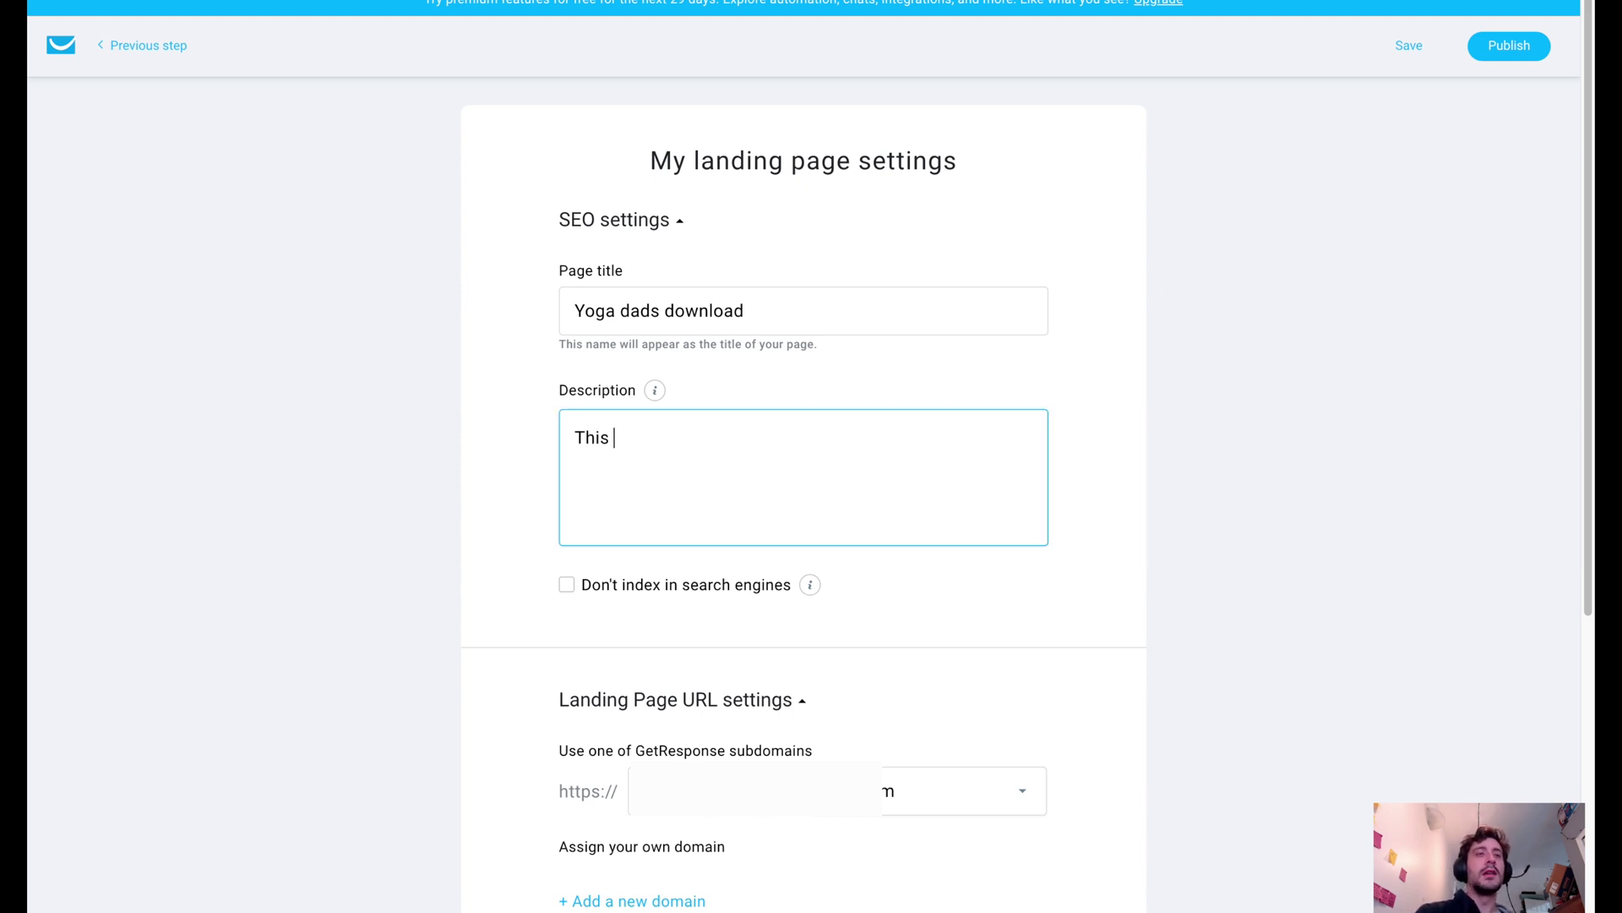
mouse_move(662, 393)
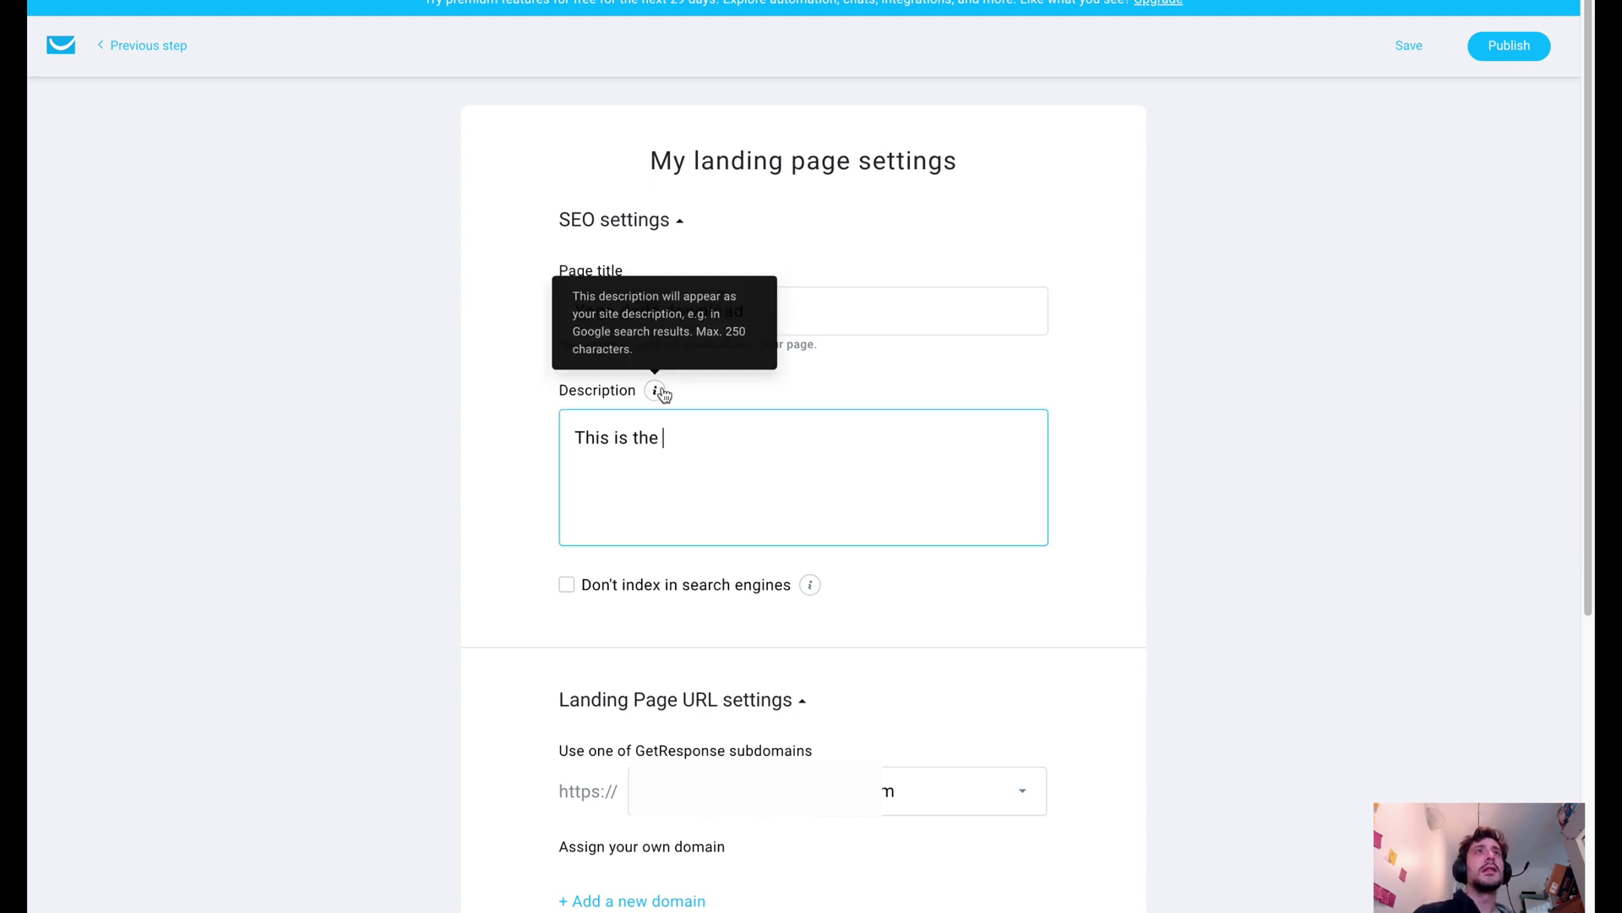
left_click_drag(667, 438, 585, 439)
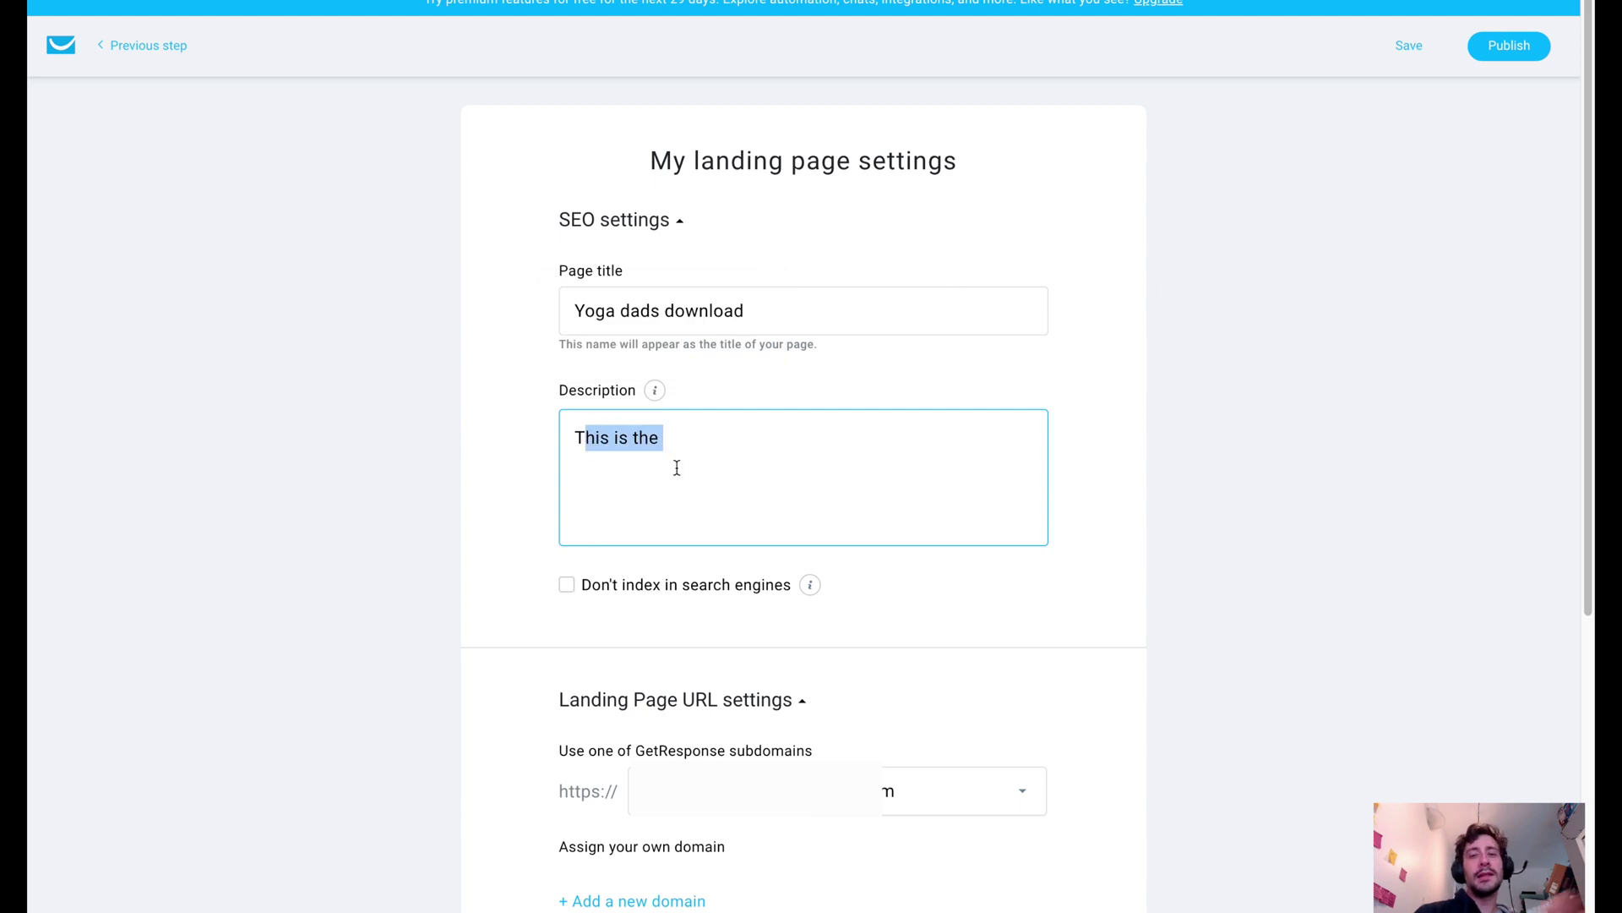
key("BackSpace")
key("BackSpace")
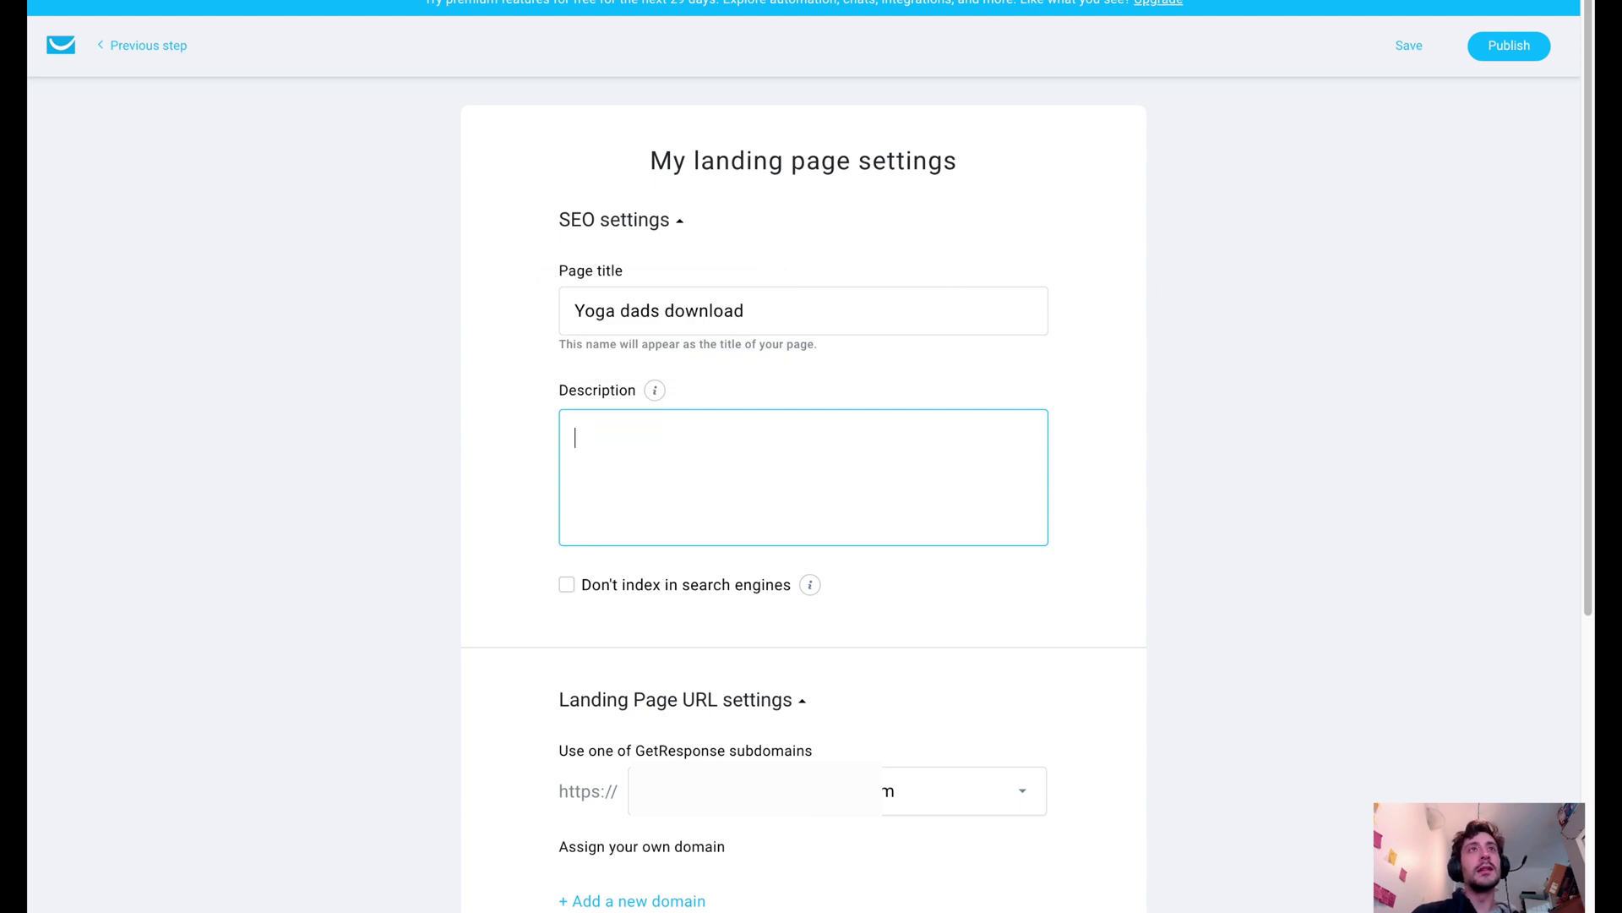
left_click(571, 591)
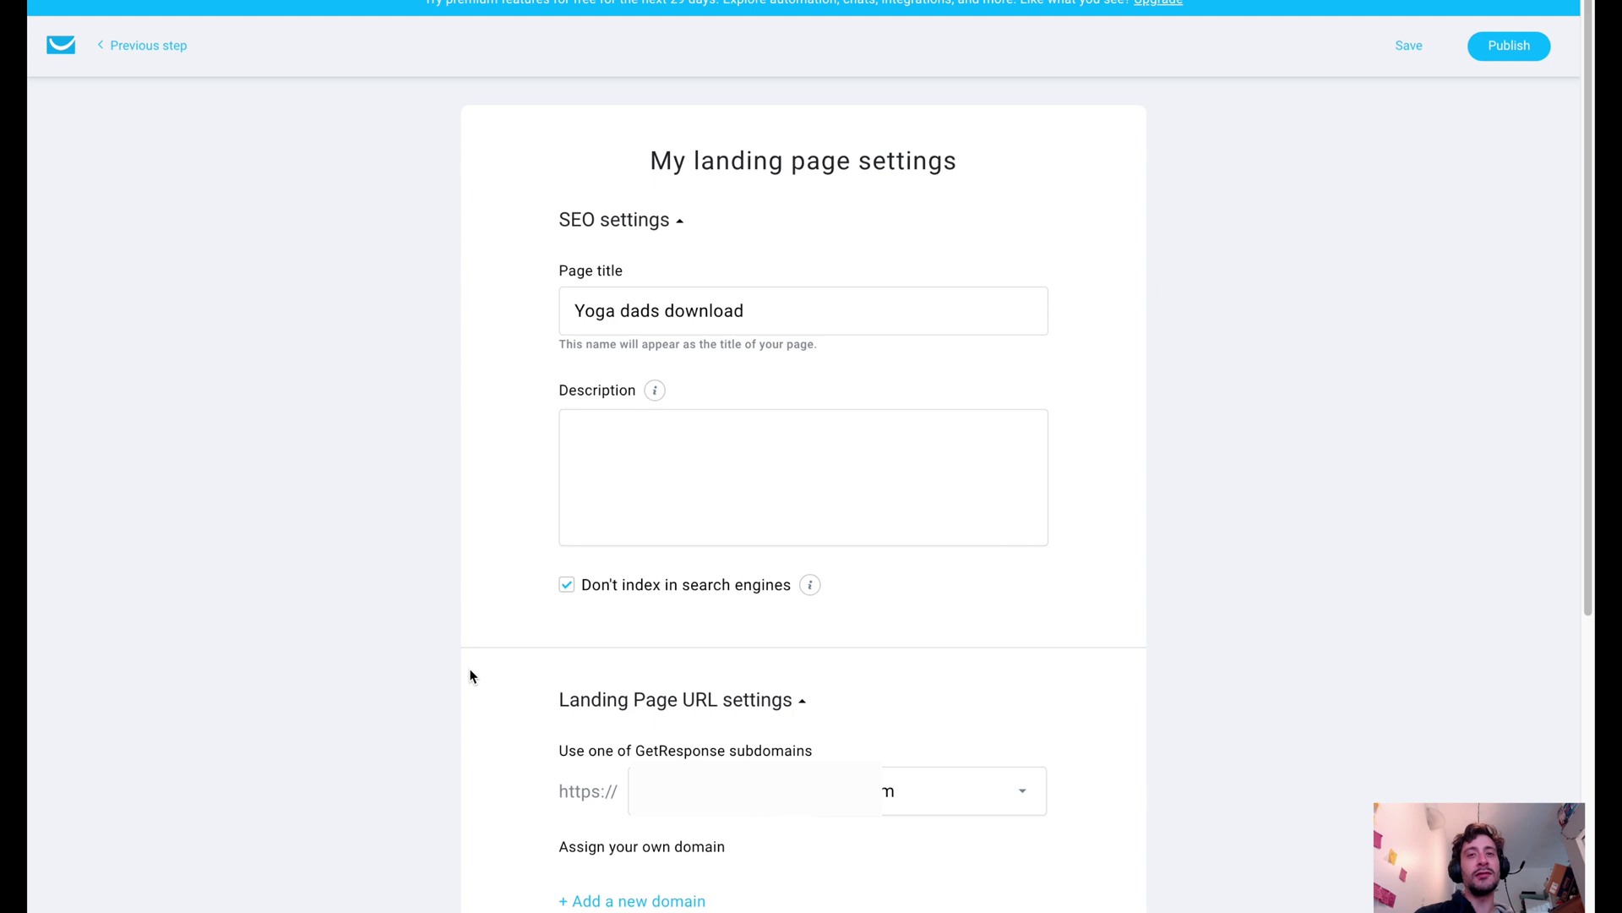
Step: Enable GetResponse Chats in the Chat window options and publish the download page
scroll(529, 661, "down", 5)
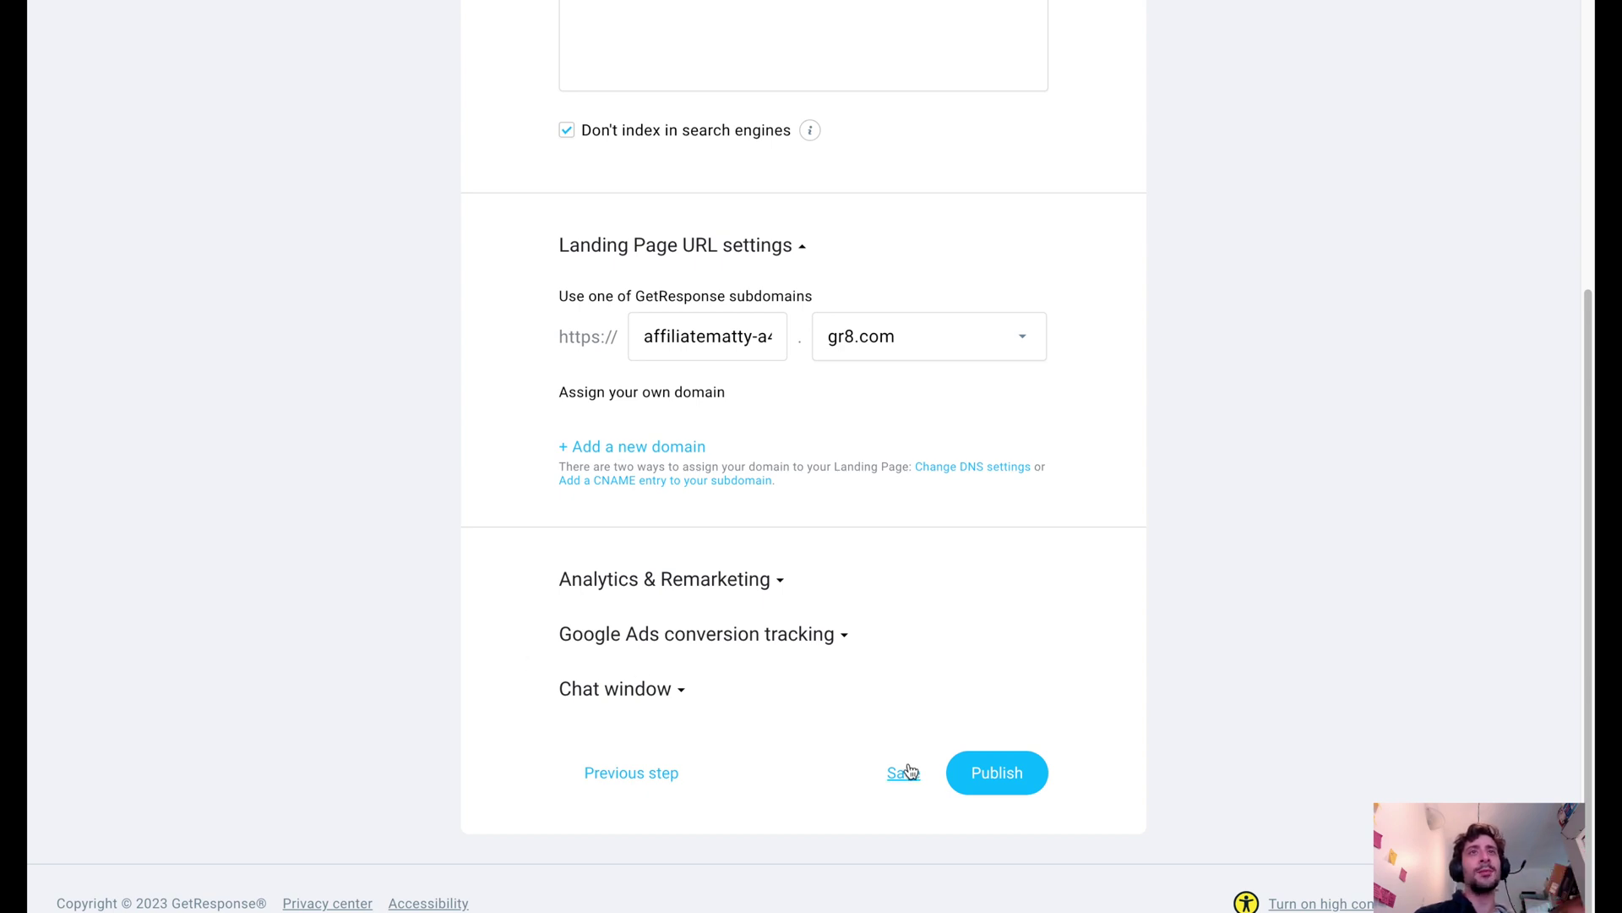
left_click(676, 701)
left_click(584, 743)
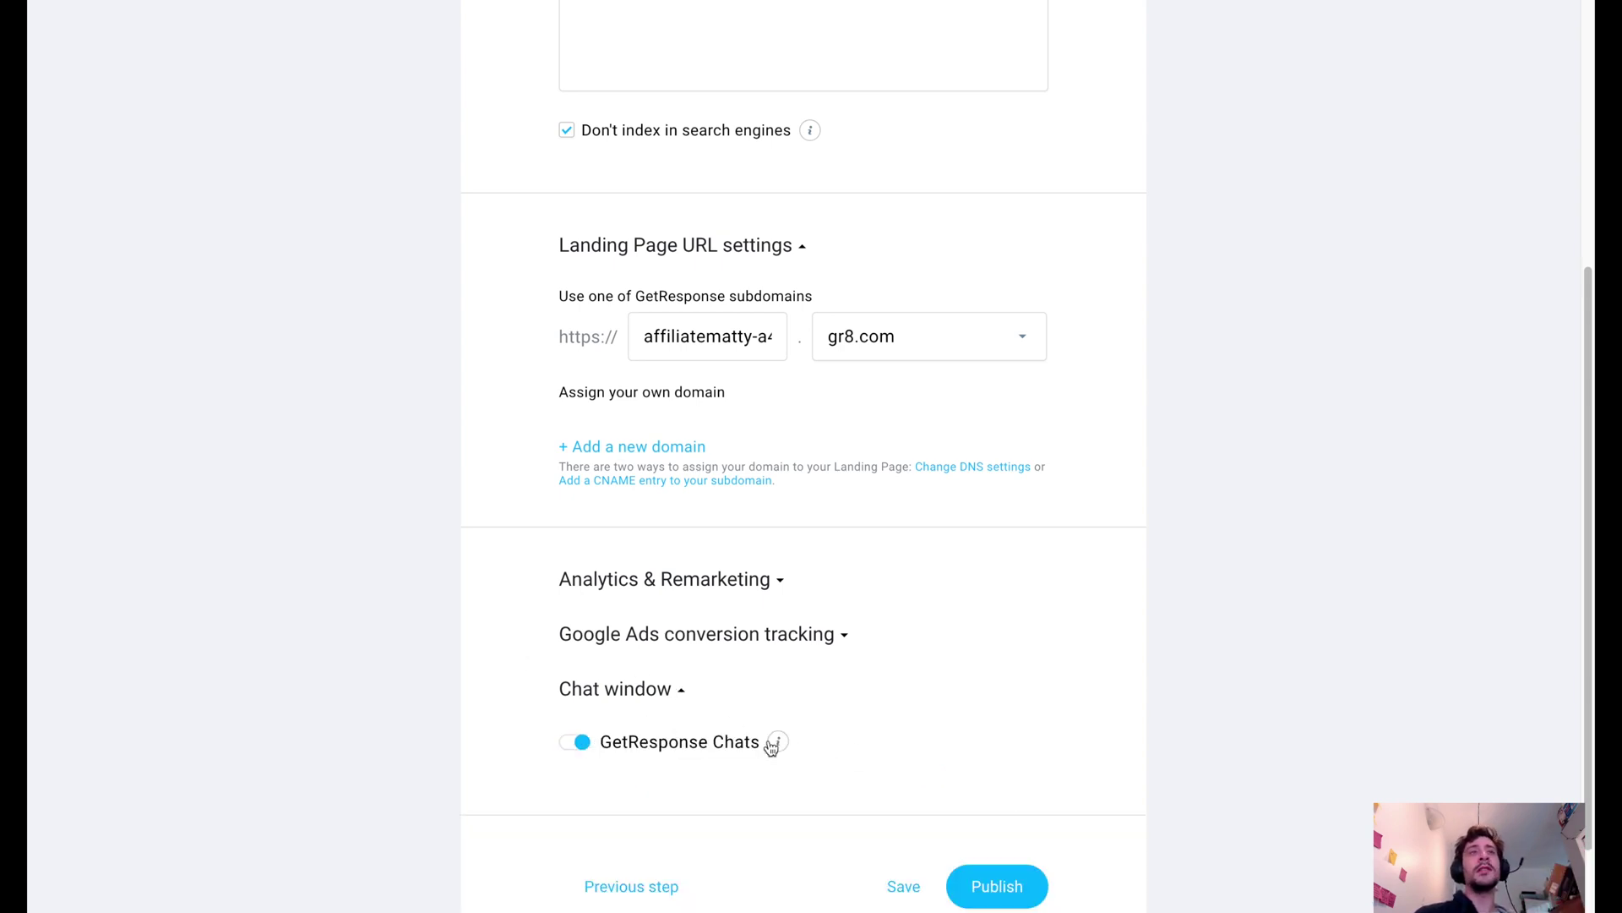
left_click(1006, 874)
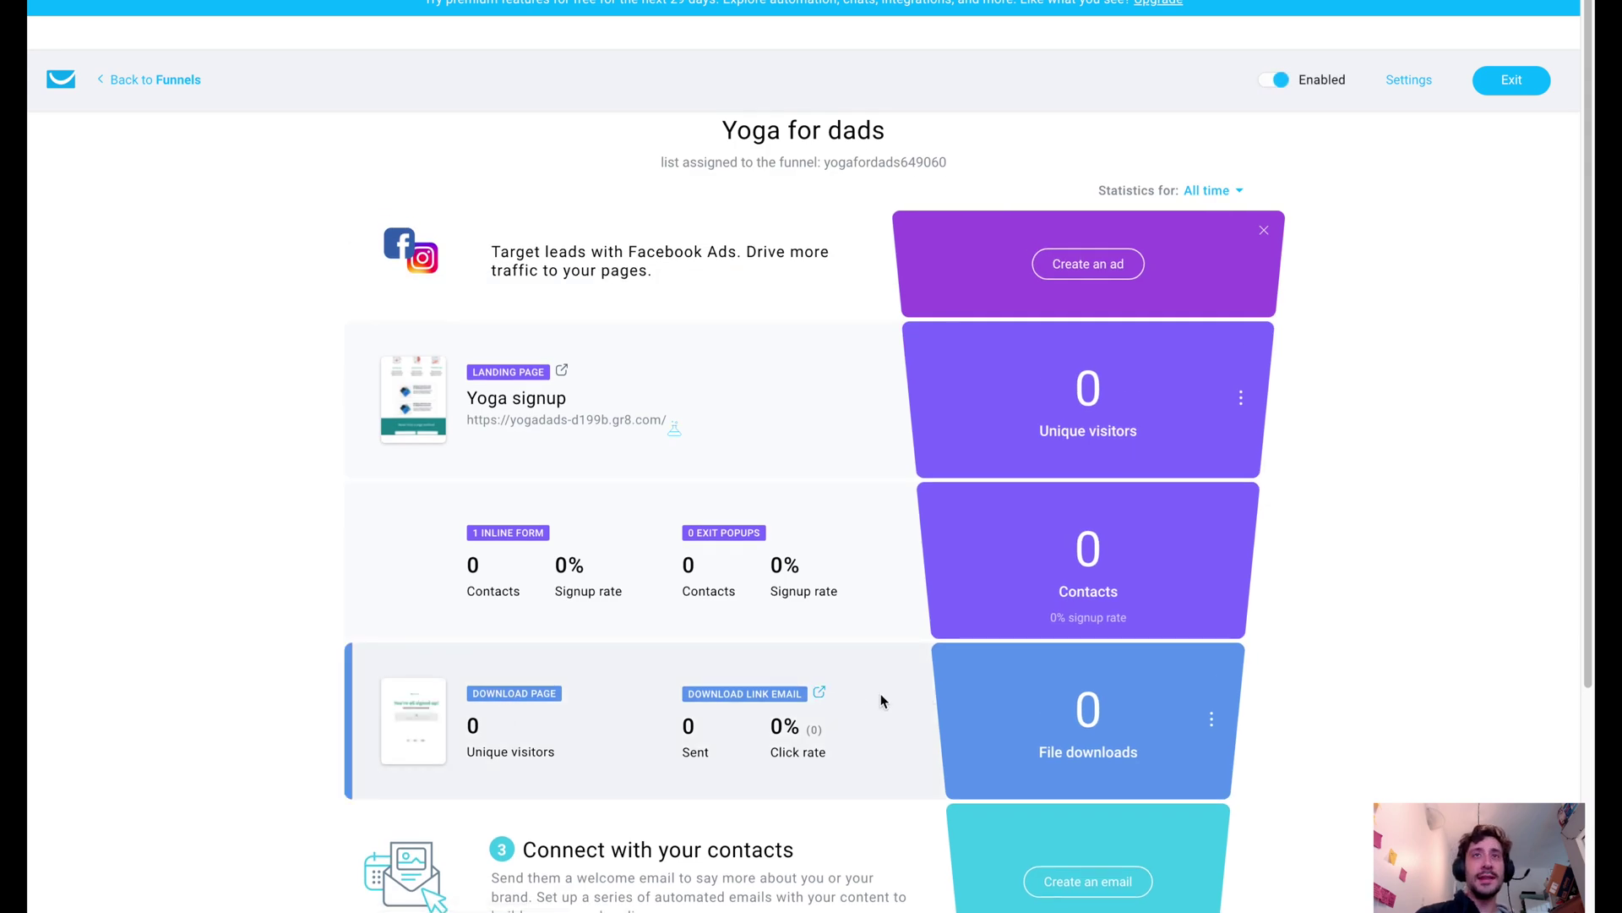
Step: Create the funnel's welcome email from the Connect with your contacts step
scroll(930, 675, "down", 2)
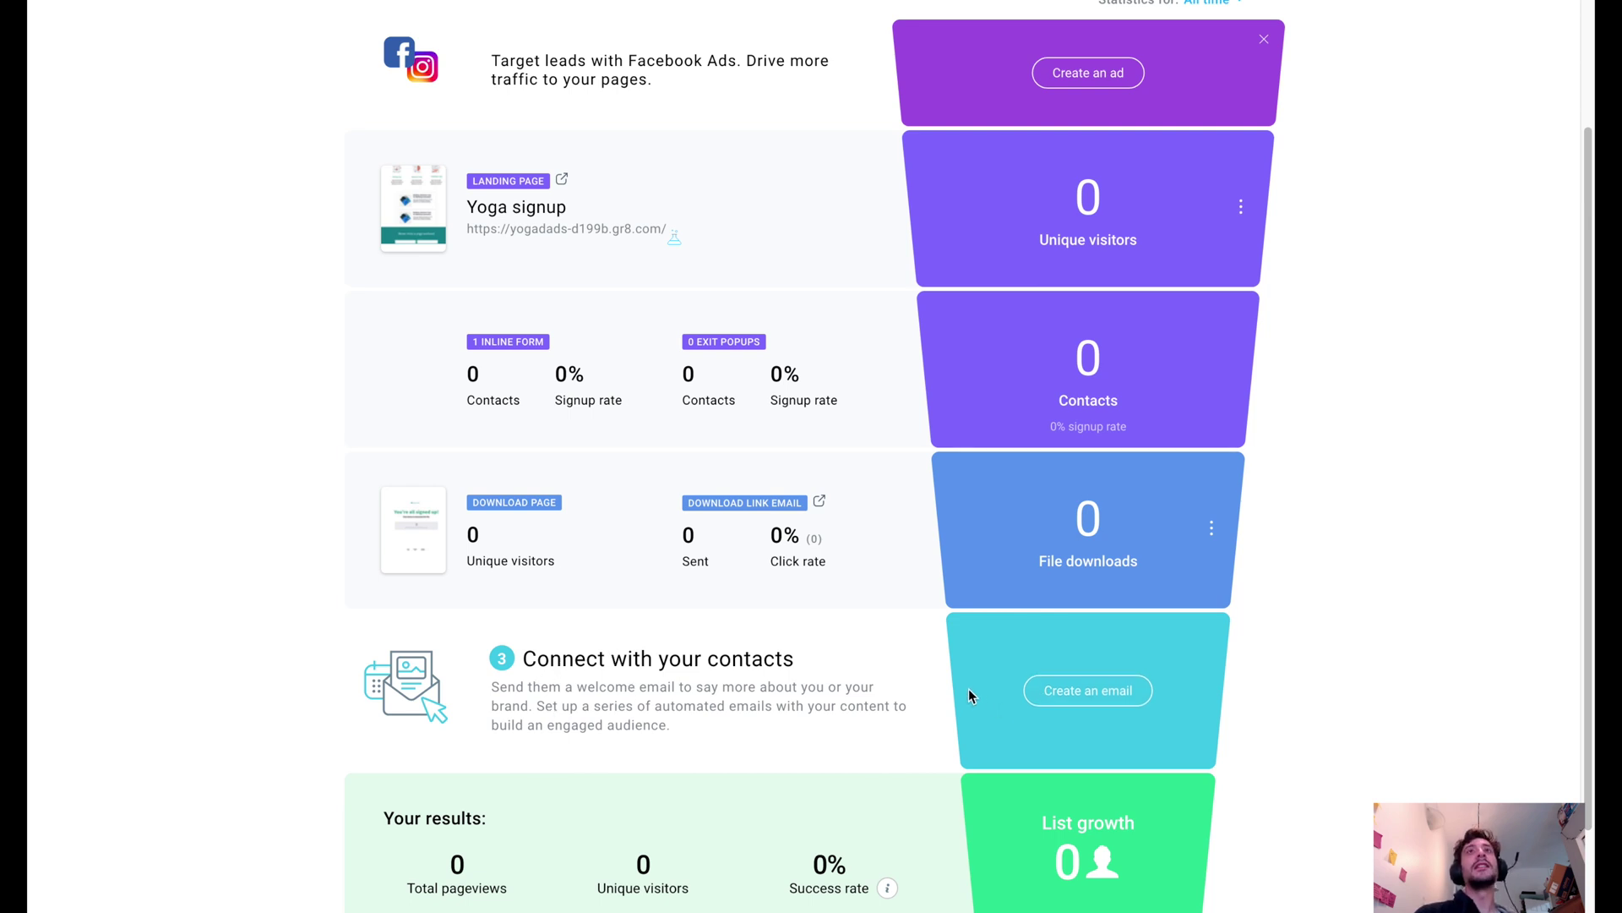
left_click(1069, 702)
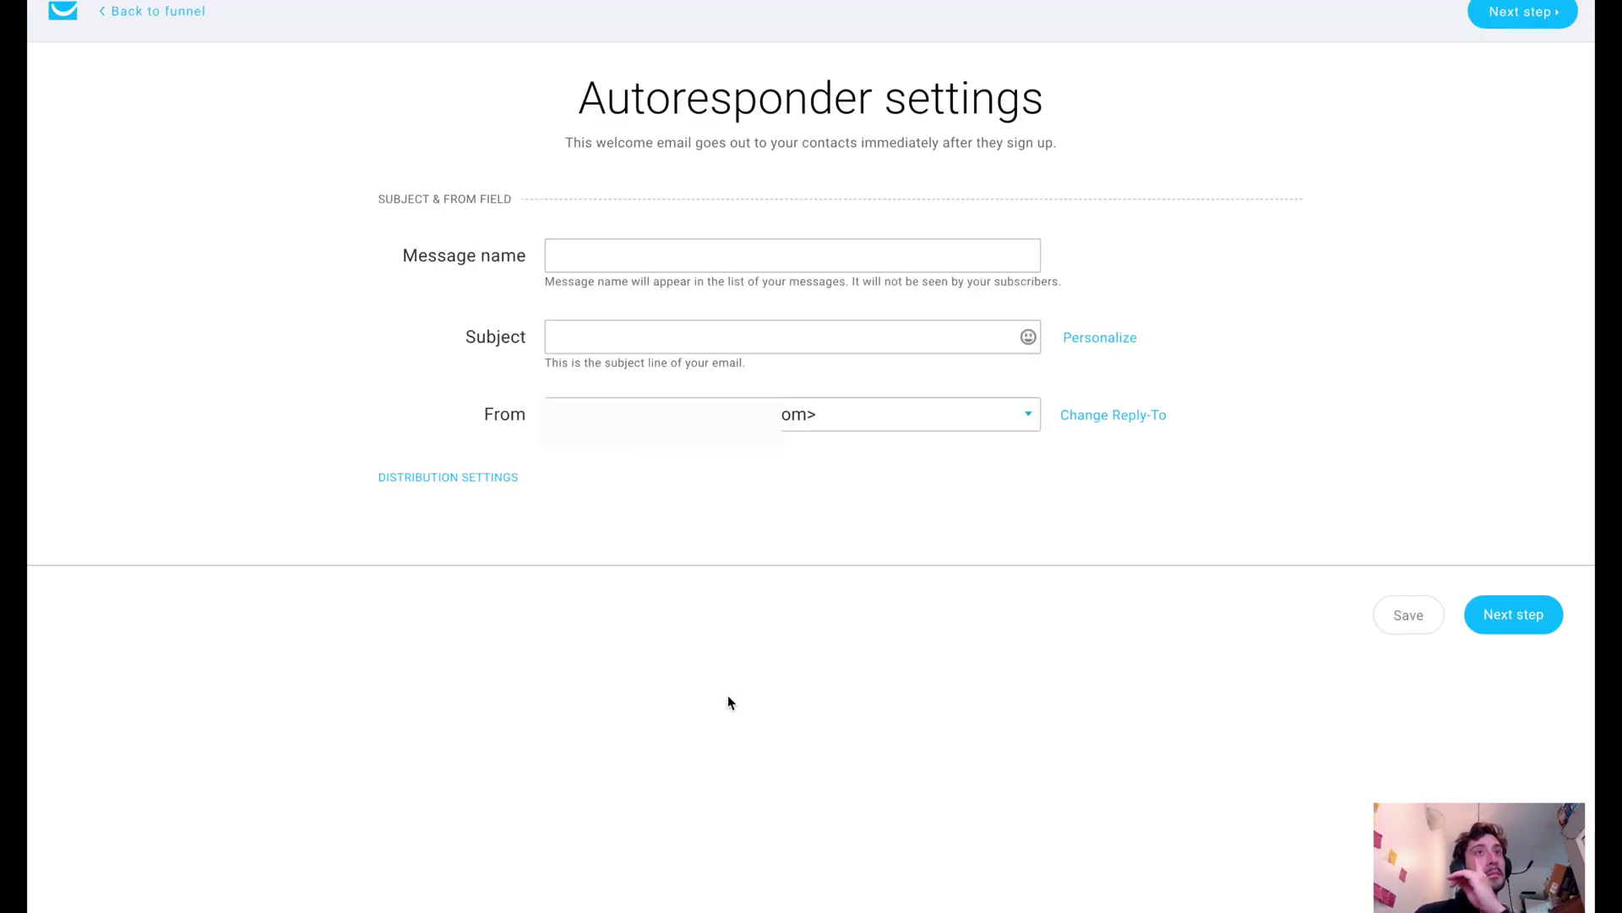
Step: Name the welcome autoresponder message 'Welcome Yogis'
left_click(761, 261)
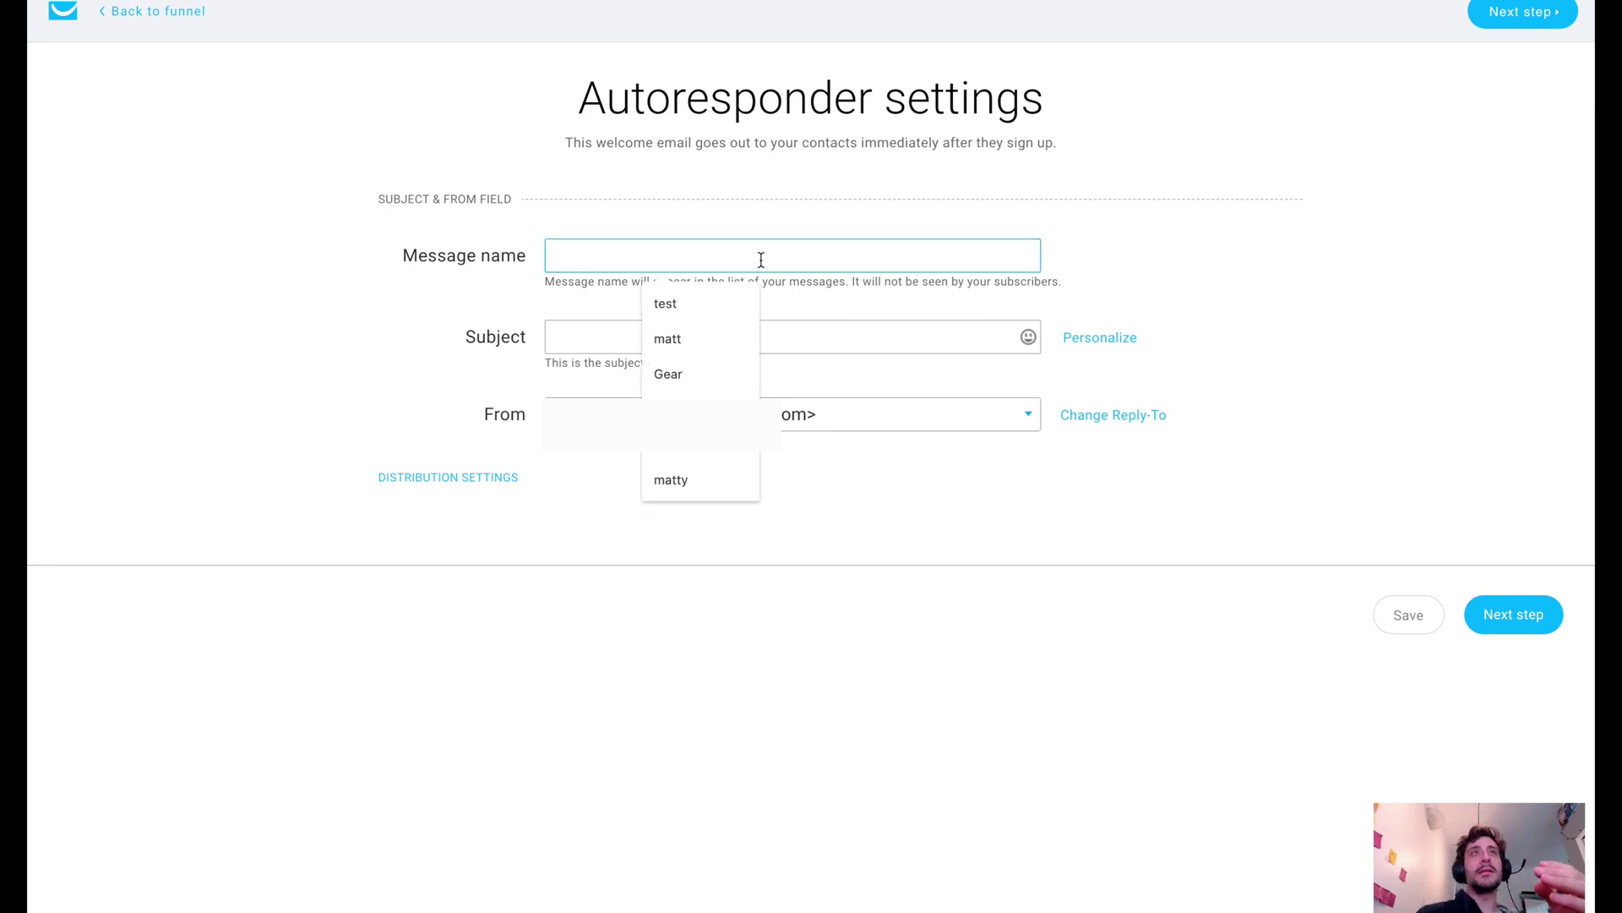
left_click(423, 314)
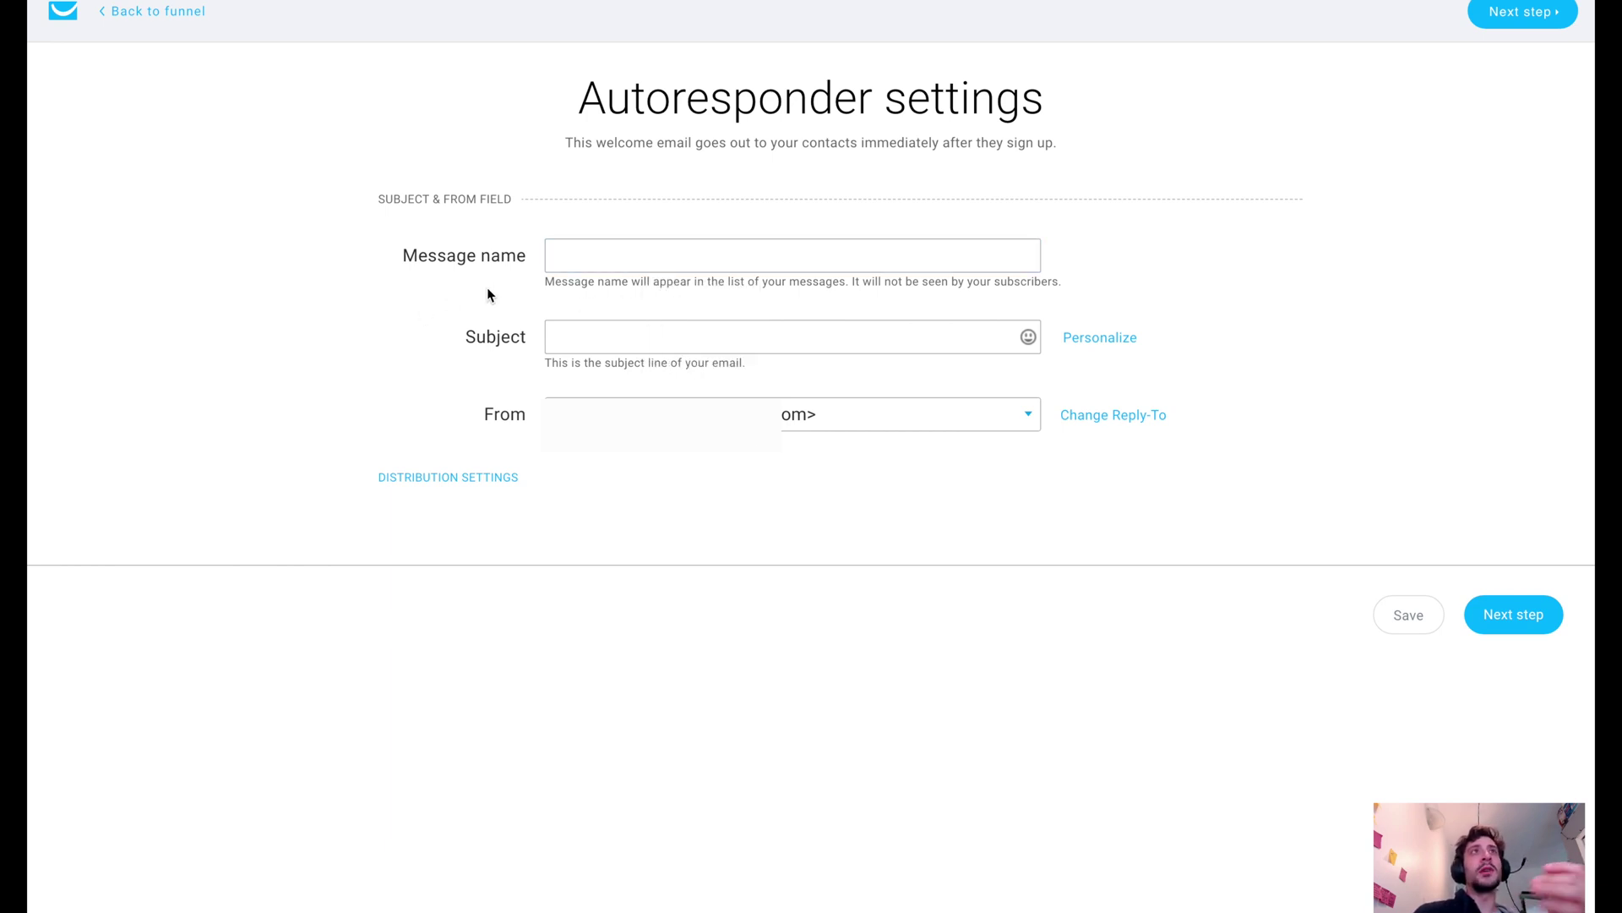
left_click(652, 263)
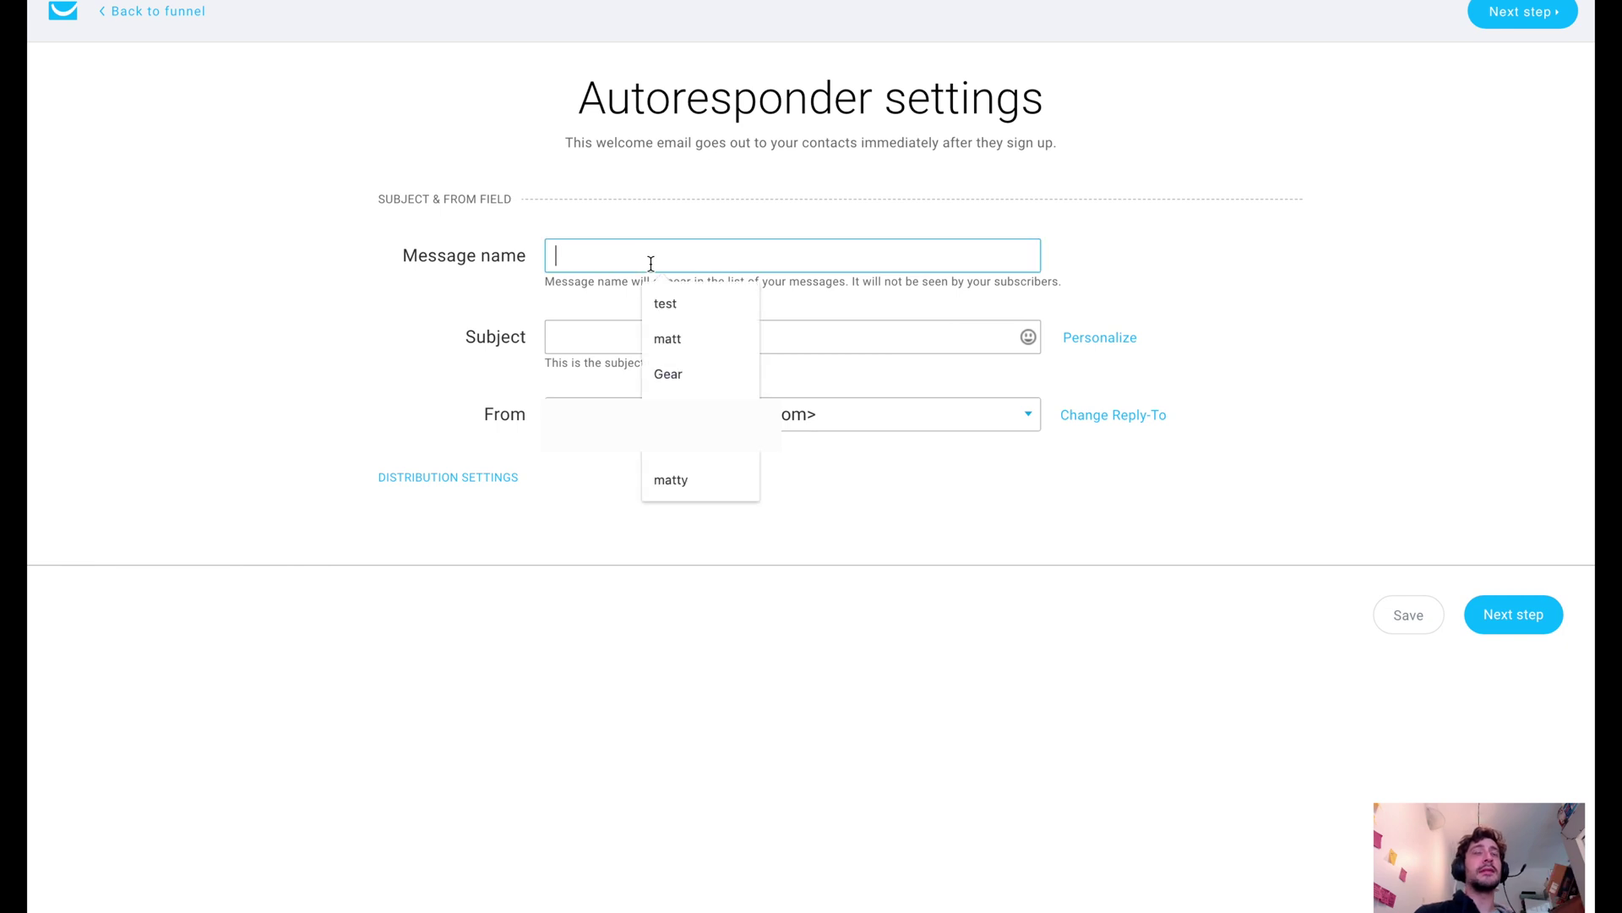
type("y")
key("BackSpace")
type("Welcom")
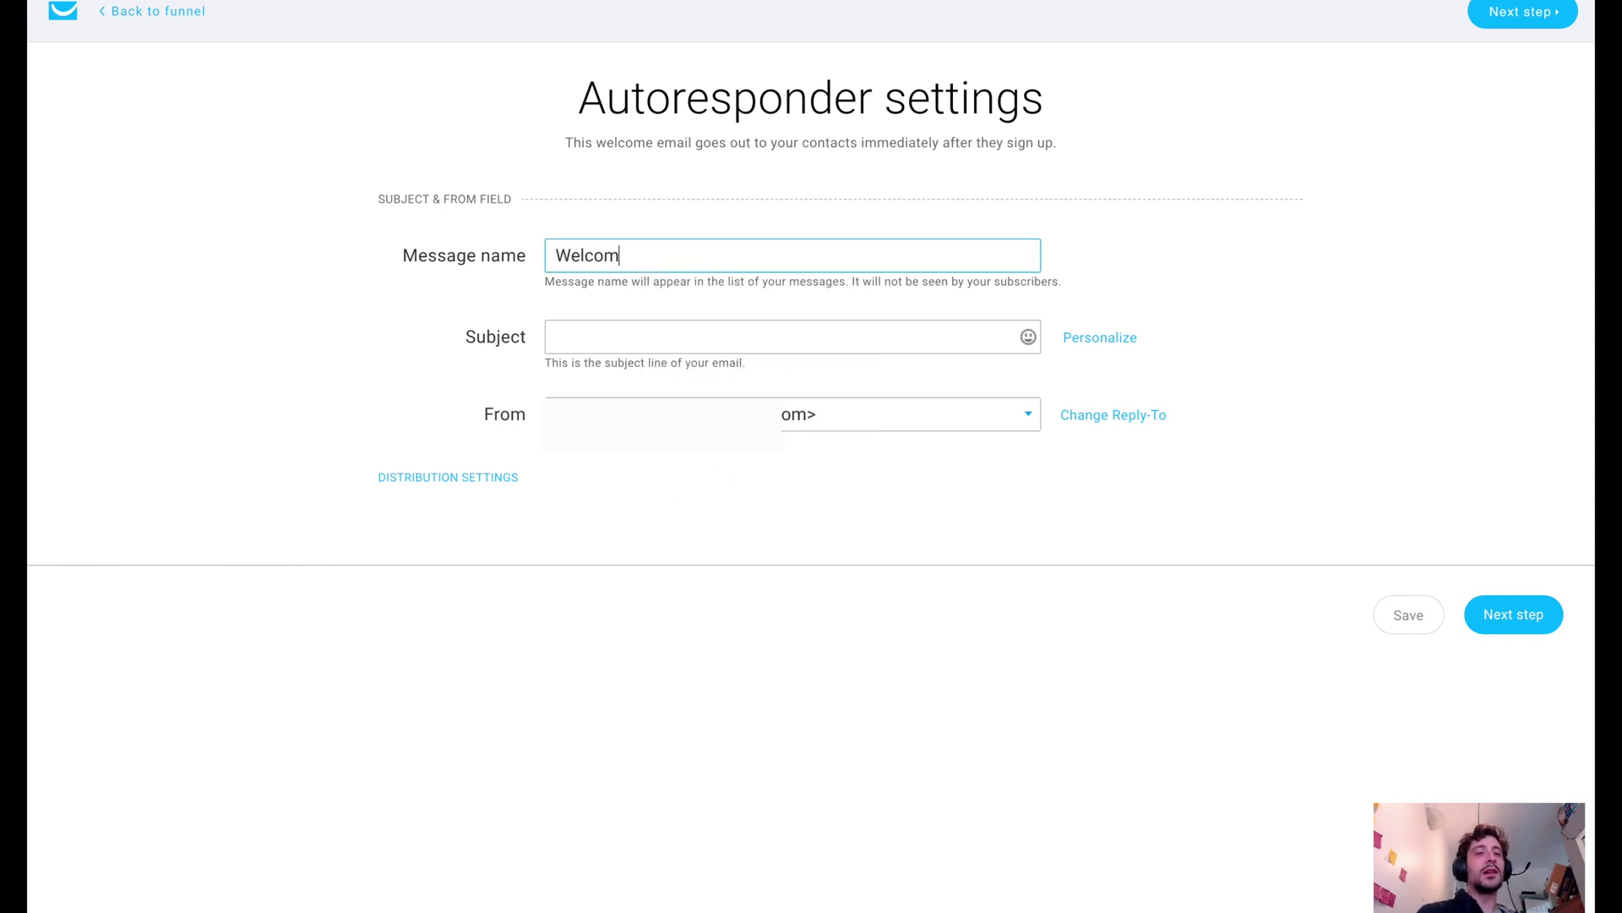
type("e Yad")
key("BackSpace")
key("BackSpace")
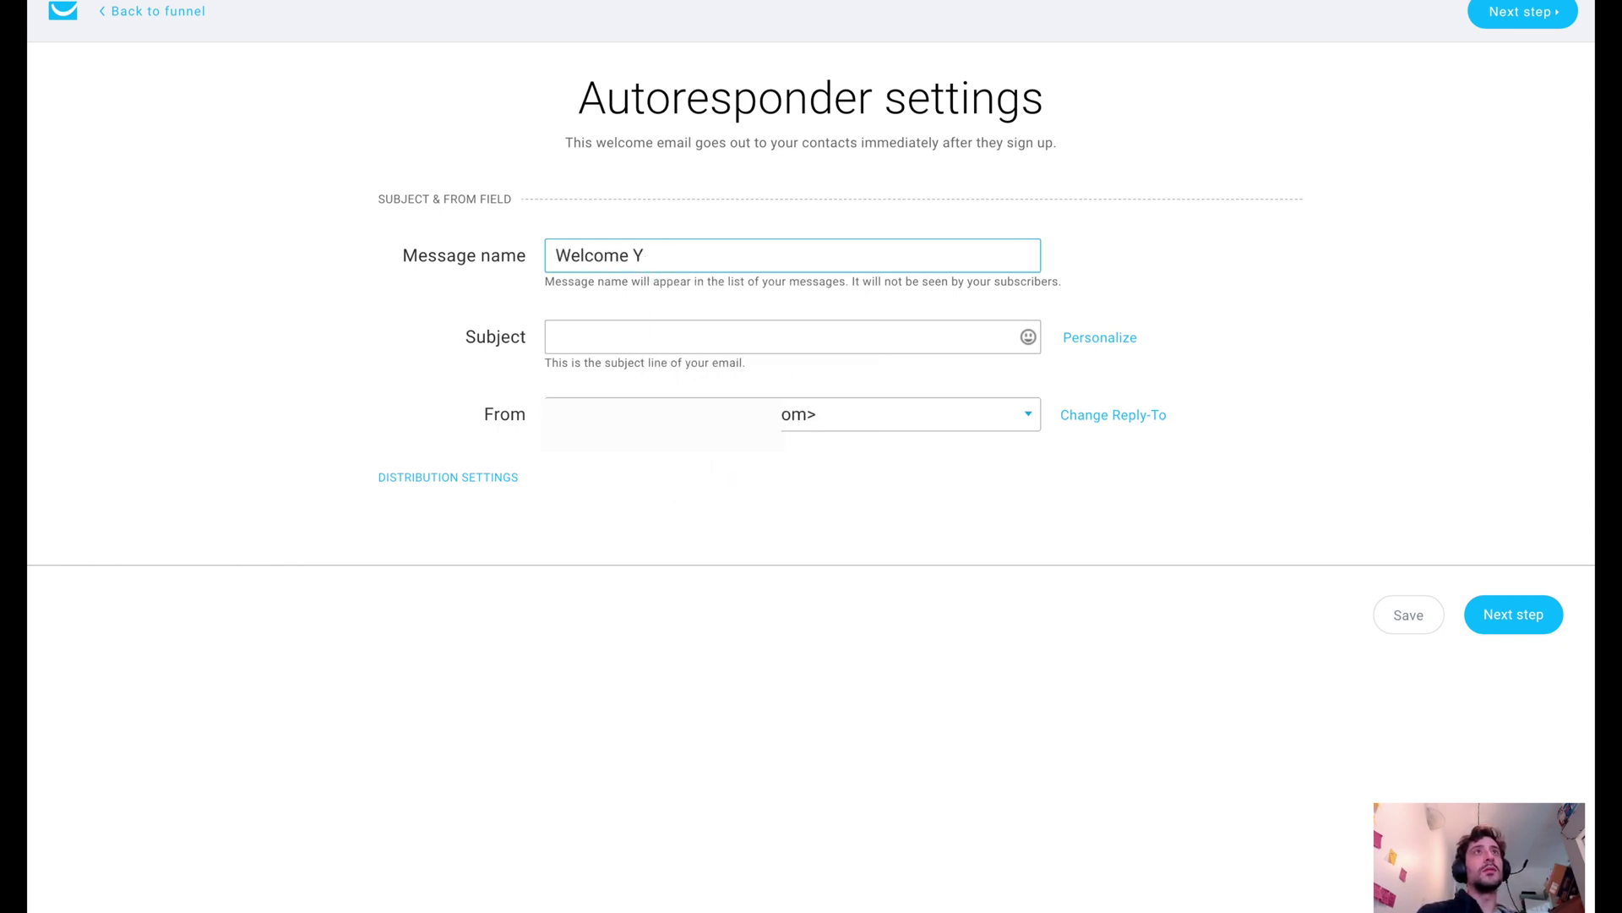
type("Ogis")
key("BackSpace")
key("BackSpace")
key("BackSpace")
key("BackSpace")
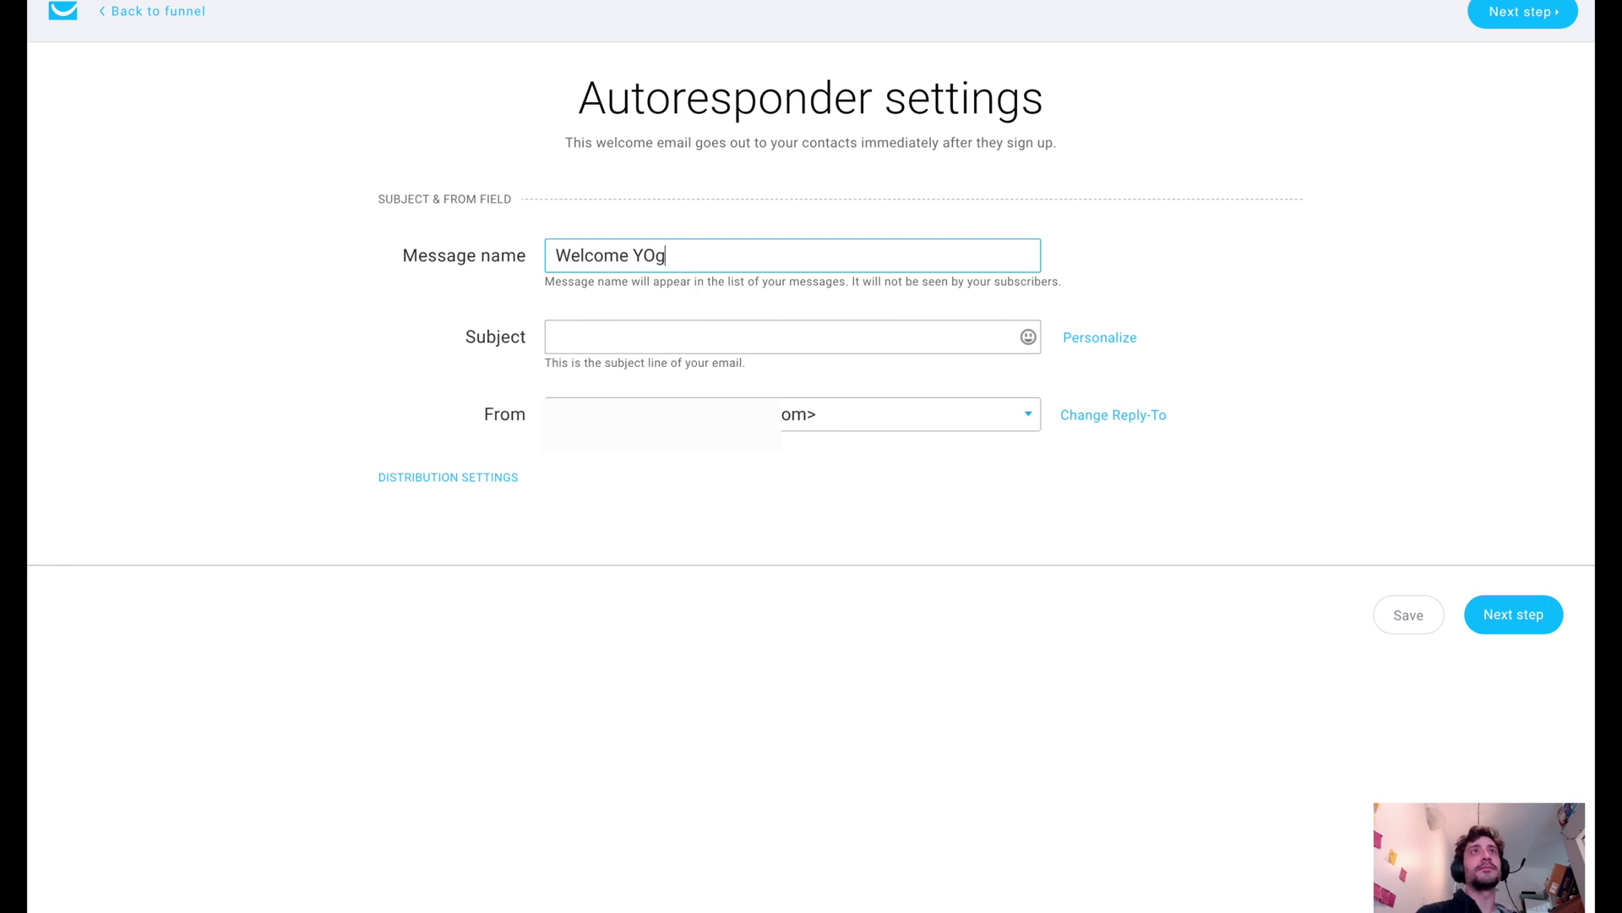
type("ogis")
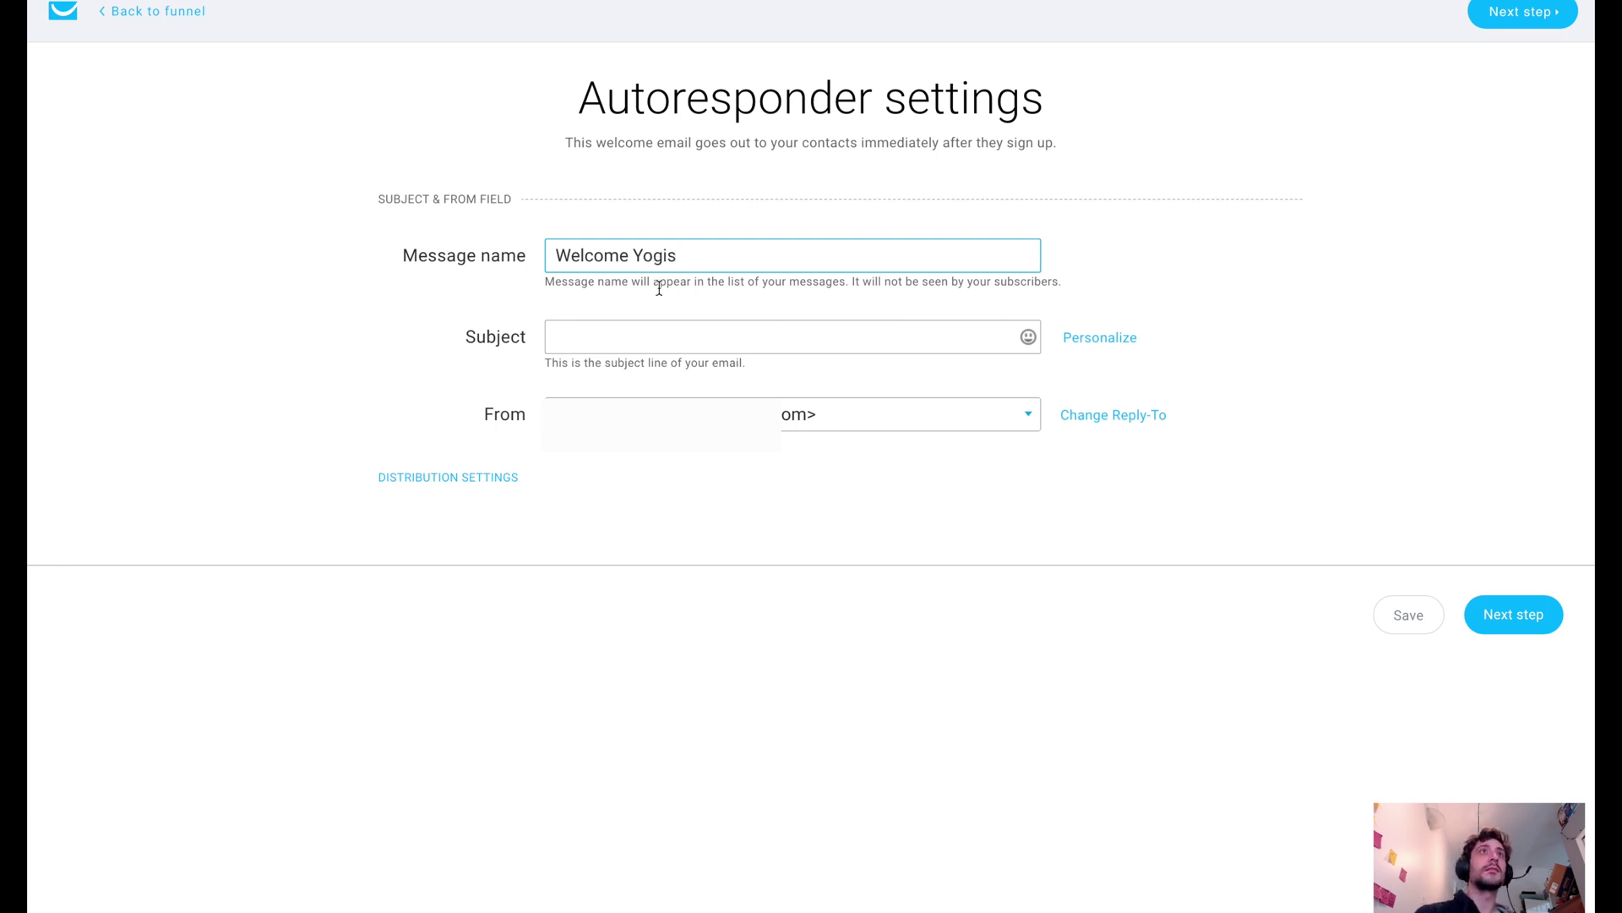
Step: Give the welcome email the subject 'Your first workout'
left_click(771, 340)
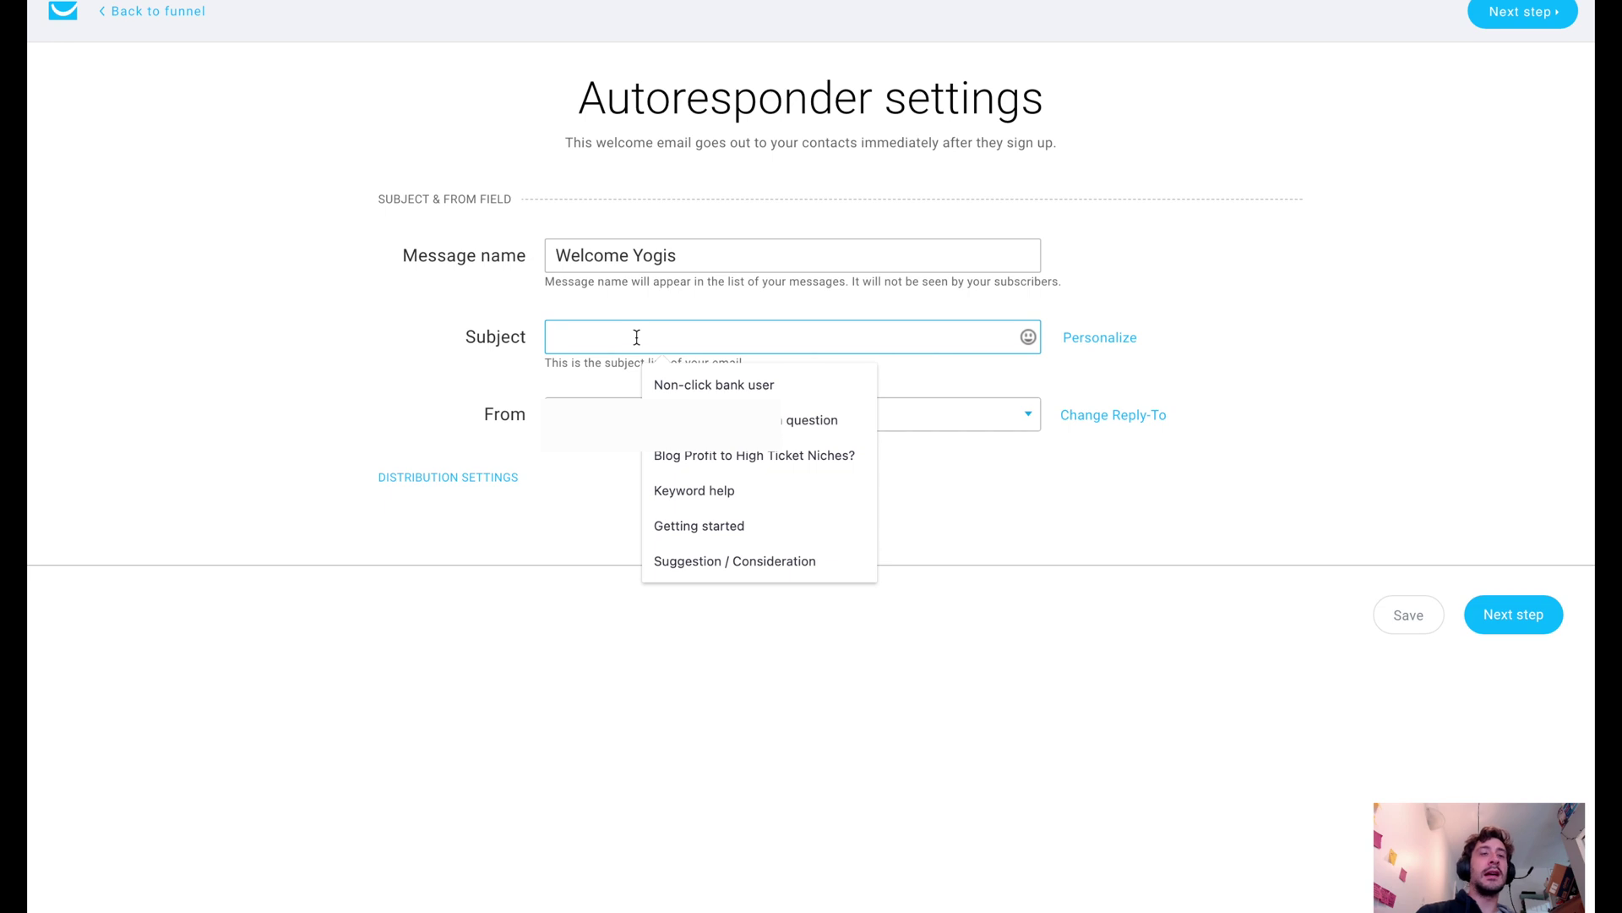
type("Your first workout")
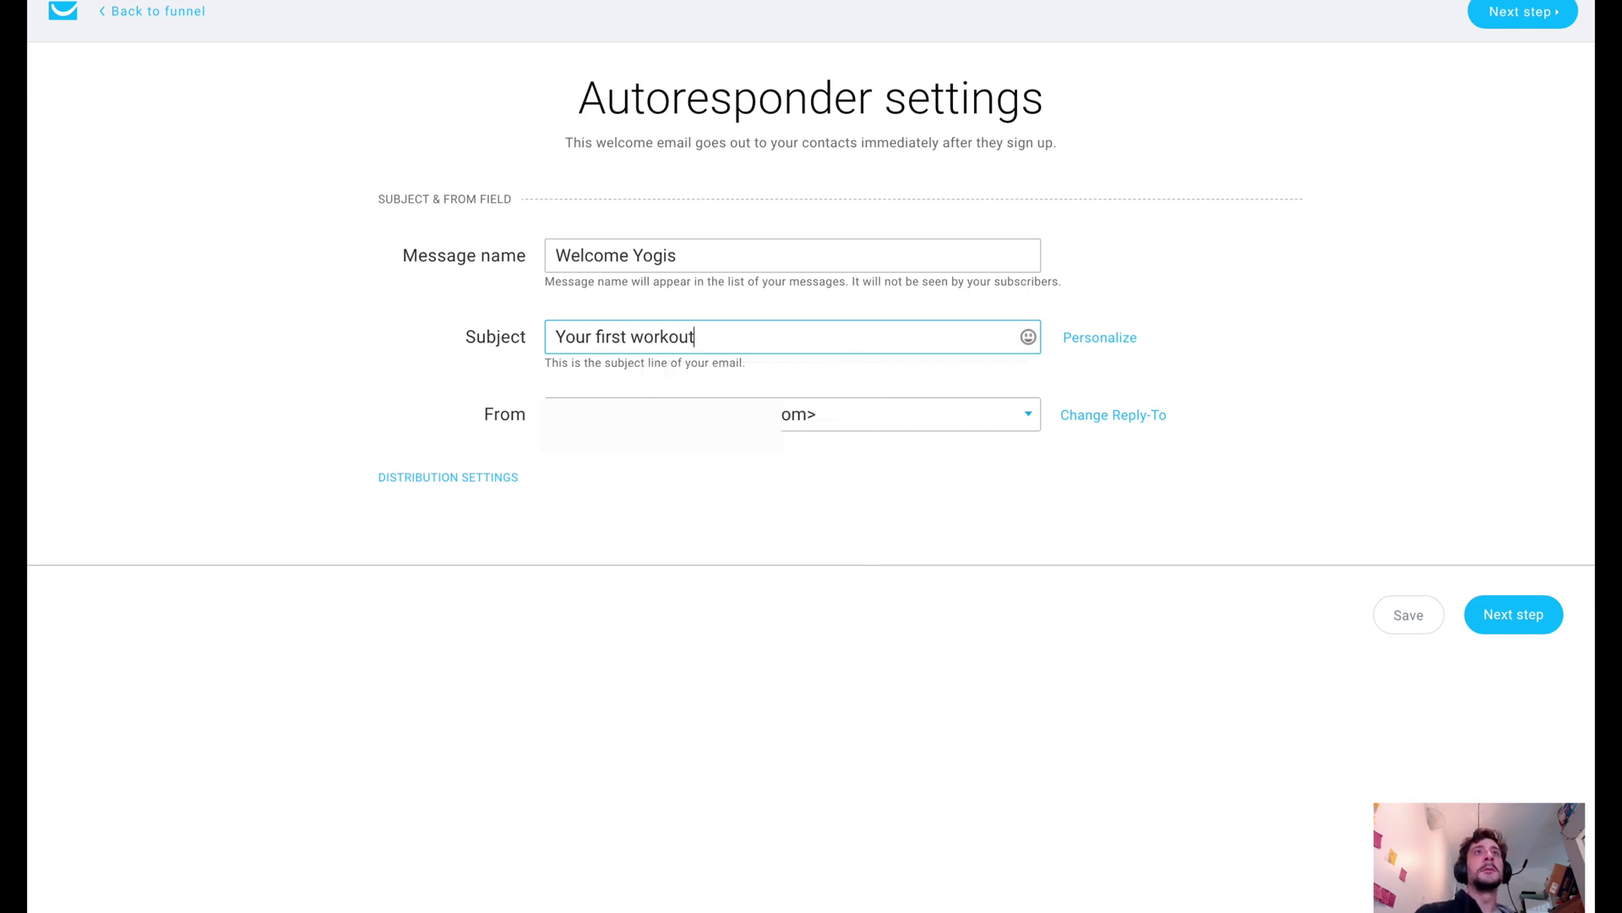
key("Tab")
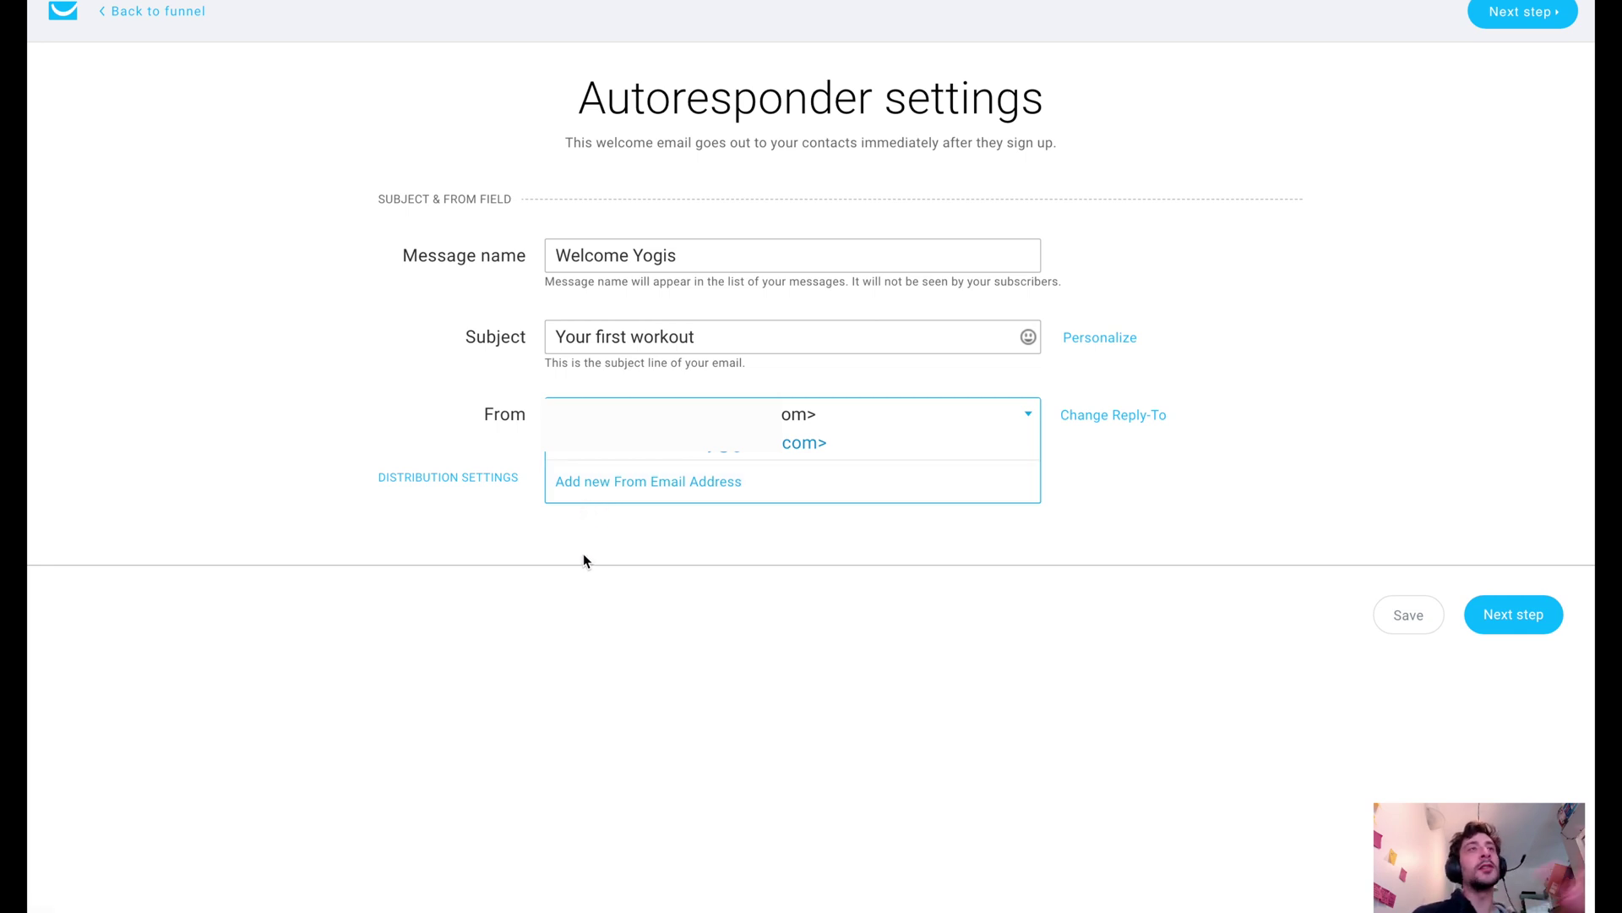
Step: Expand the email's distribution settings and scroll through them
left_click(470, 478)
scroll(534, 550, "down", 1)
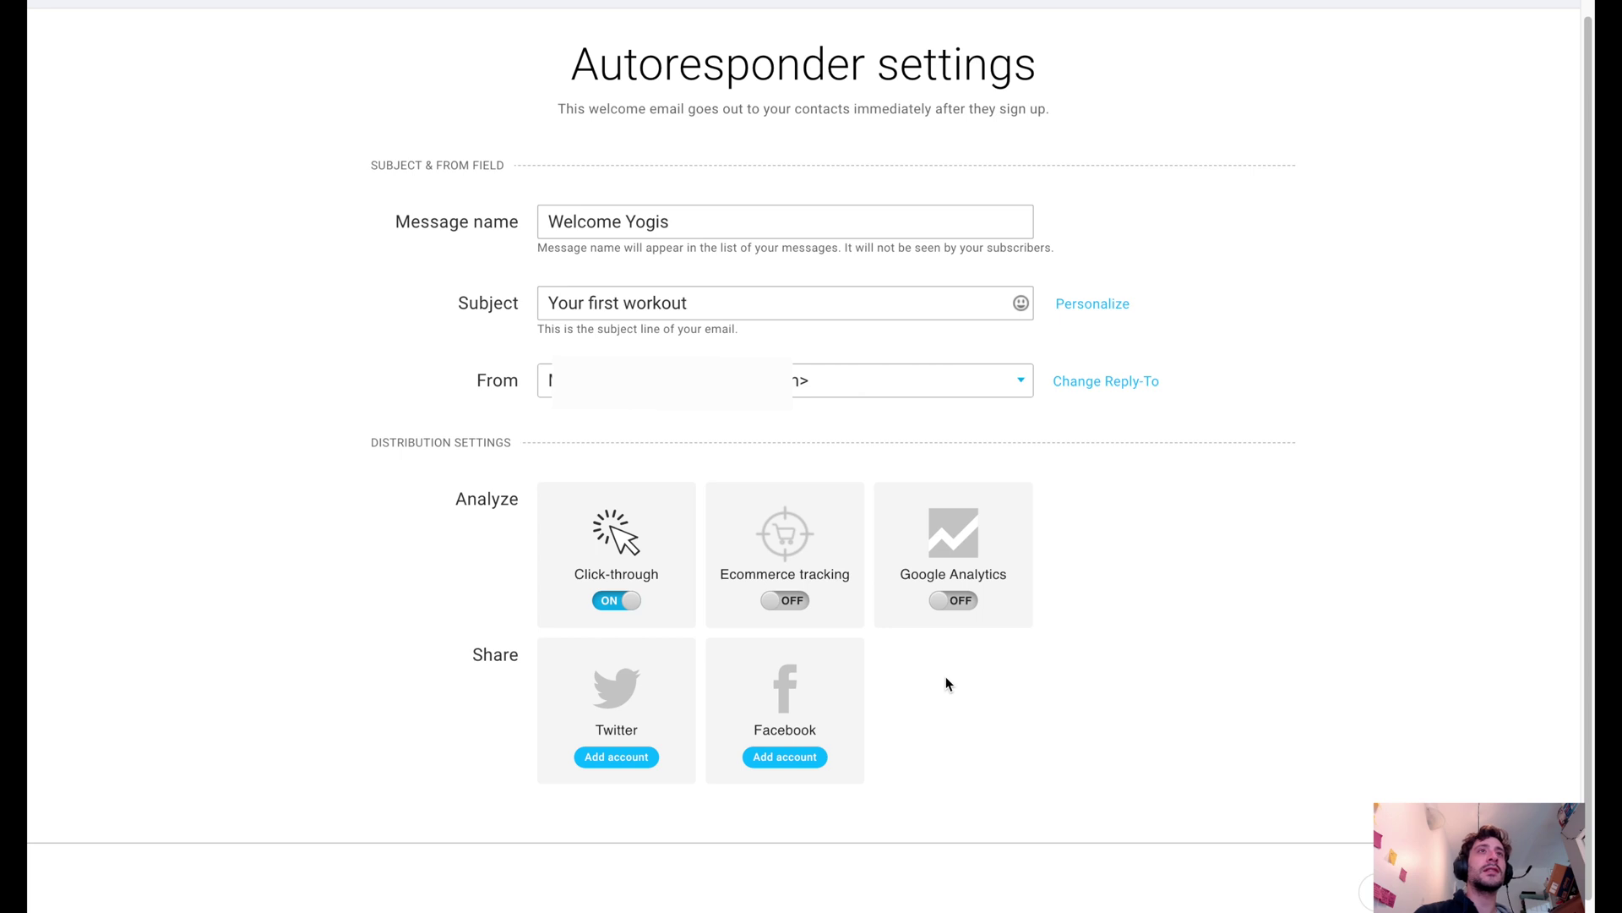
scroll(956, 681, "down", 1)
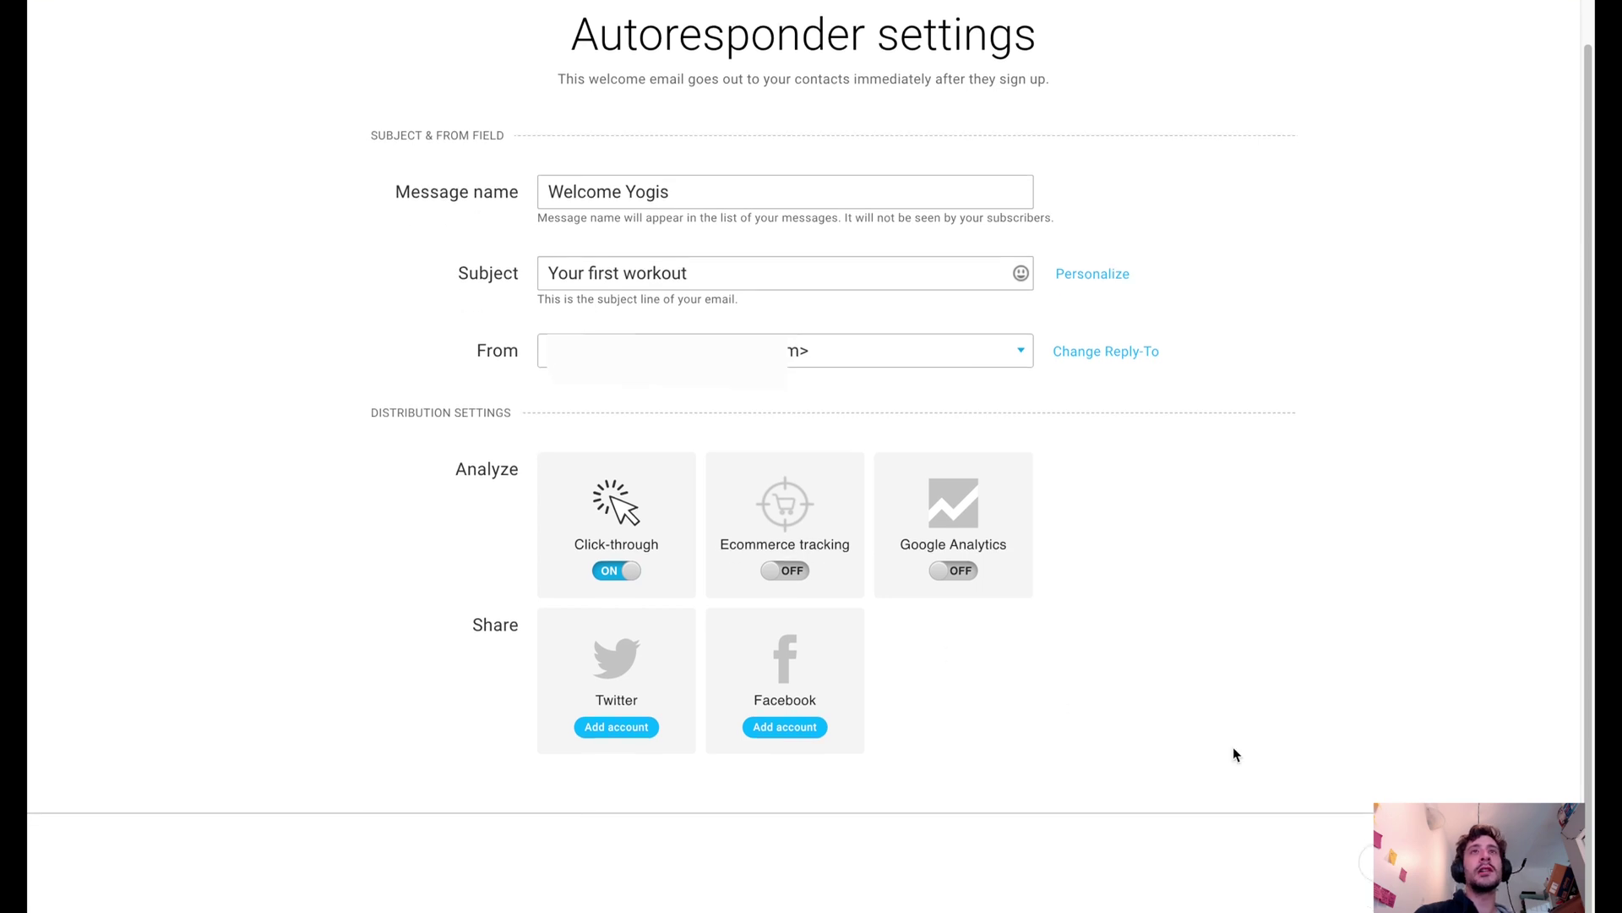
Step: Browse the predesigned template gallery for the welcome email, including Eventful Orange and Handicraft
left_click(1443, 831)
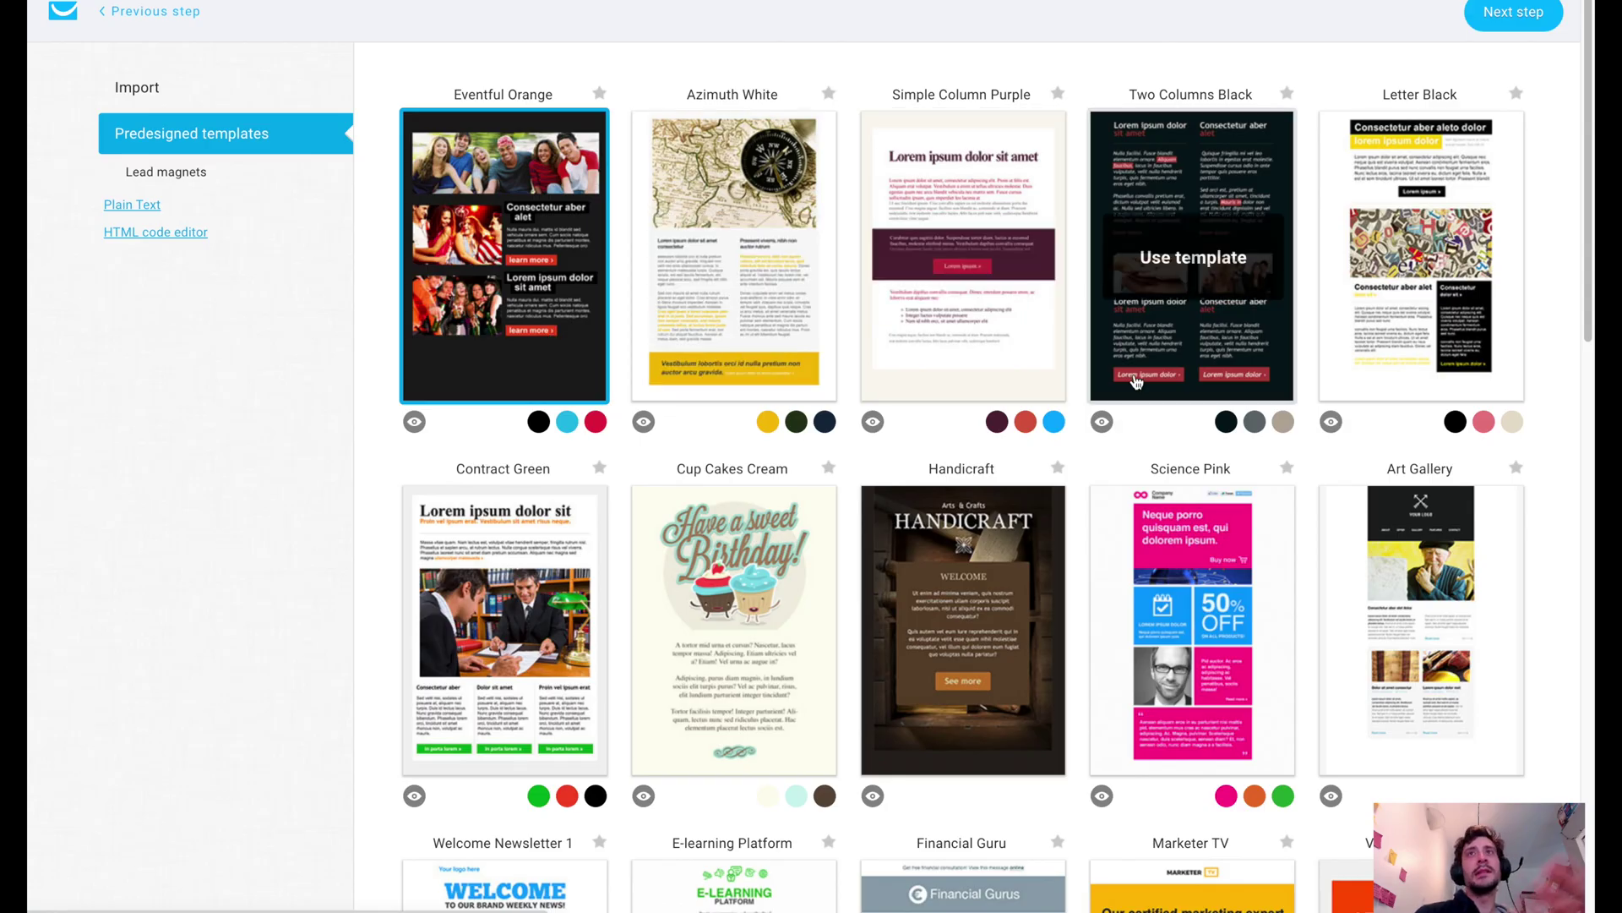
scroll(942, 500, "down", 10)
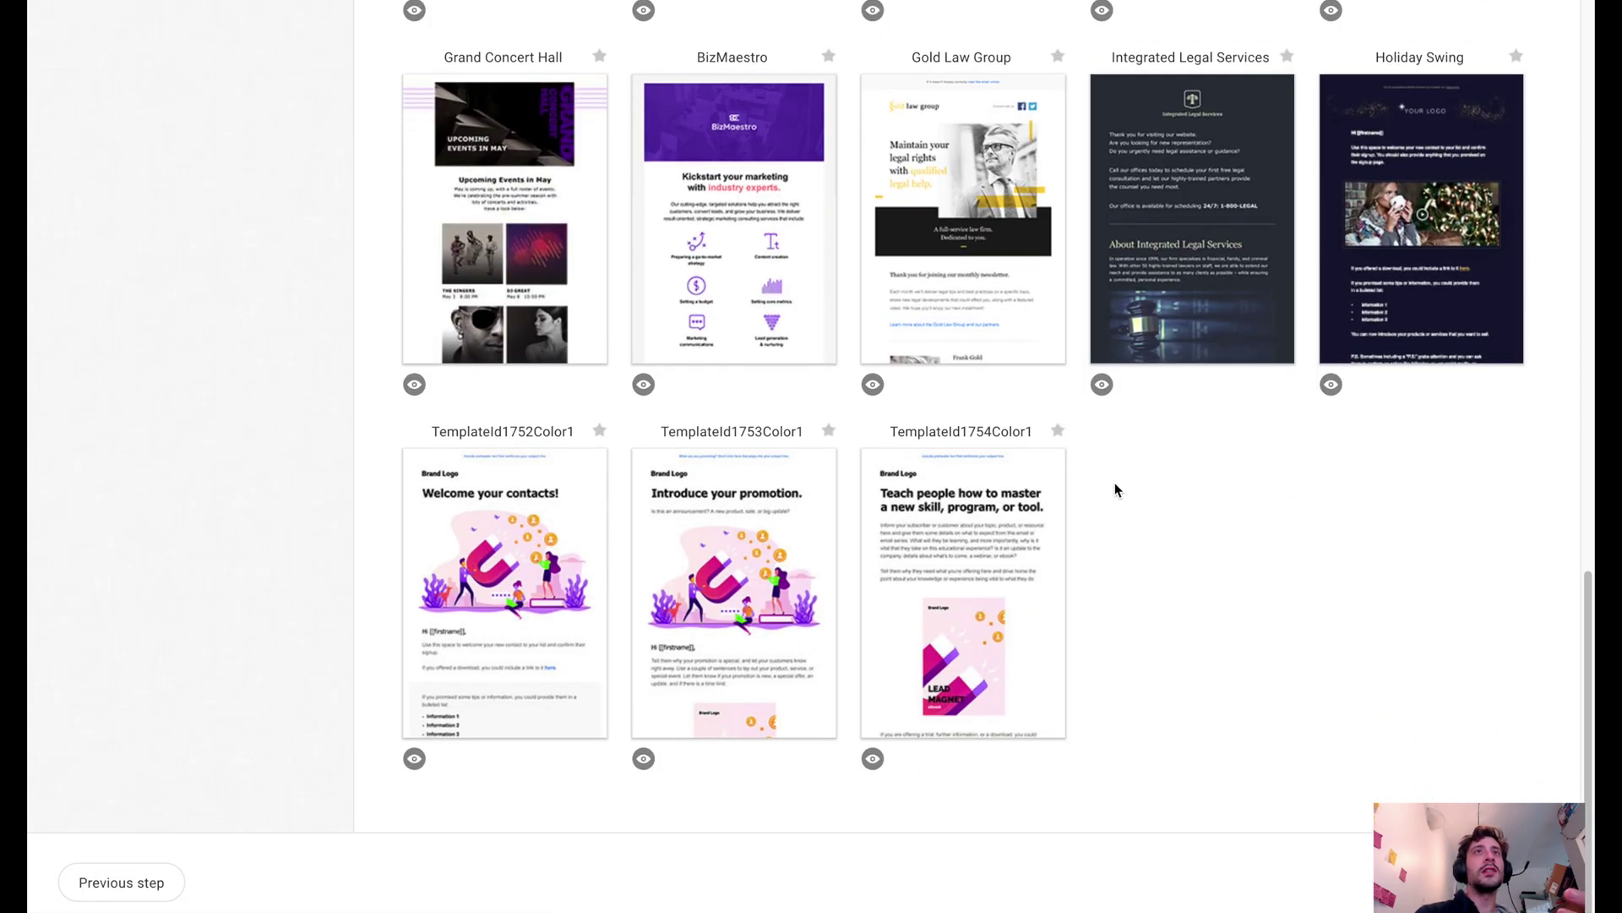
scroll(1098, 487, "up", 15)
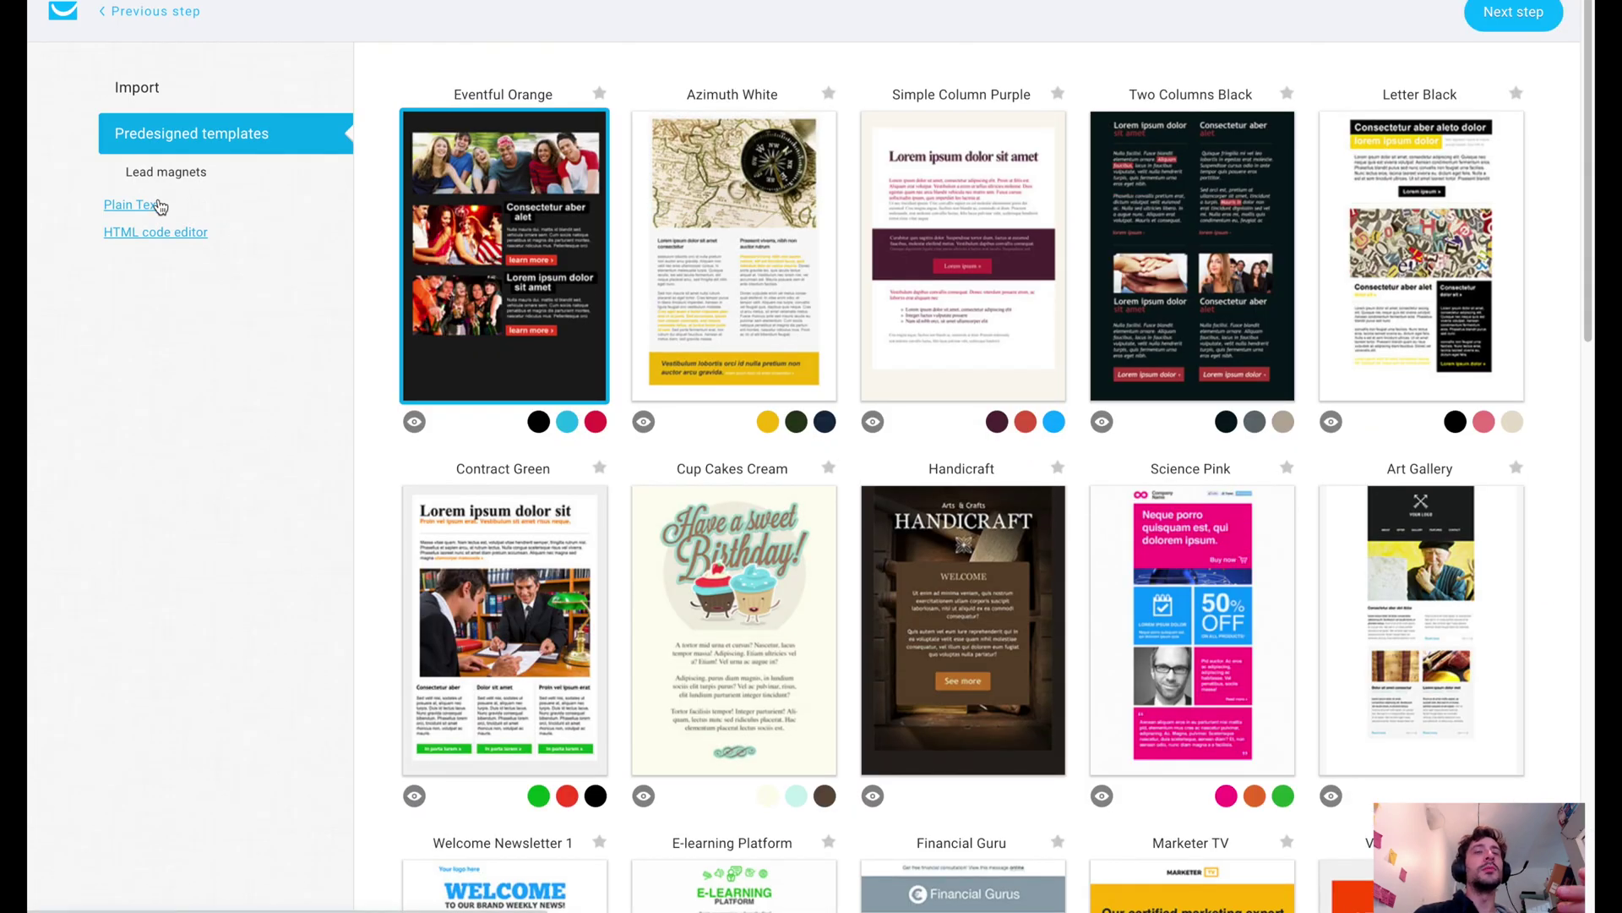